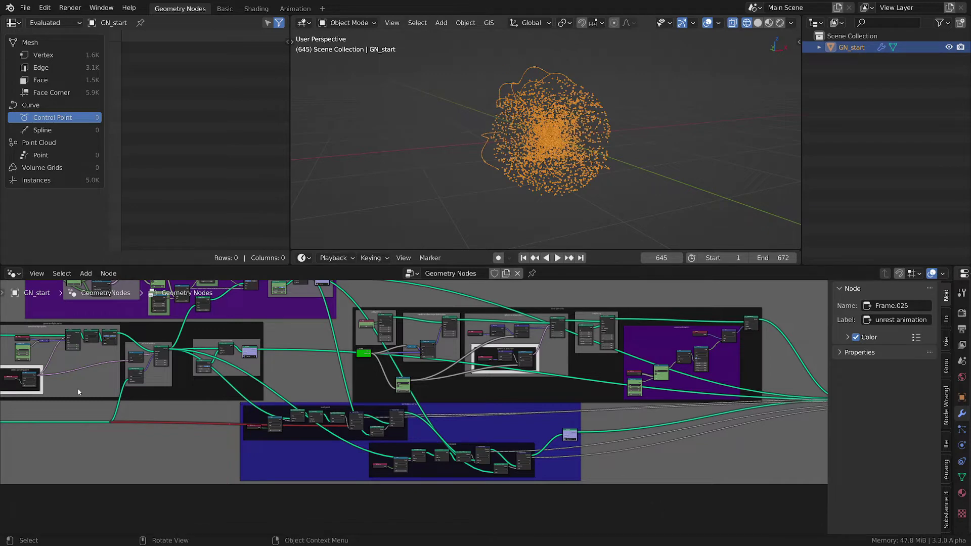
- Examine the generate flight paths frame, including its bend the flight paths and stick to surface groups
scroll(79, 392, down, 4)
middle_drag(101, 395, 323, 418)
scroll(255, 367, up, 3)
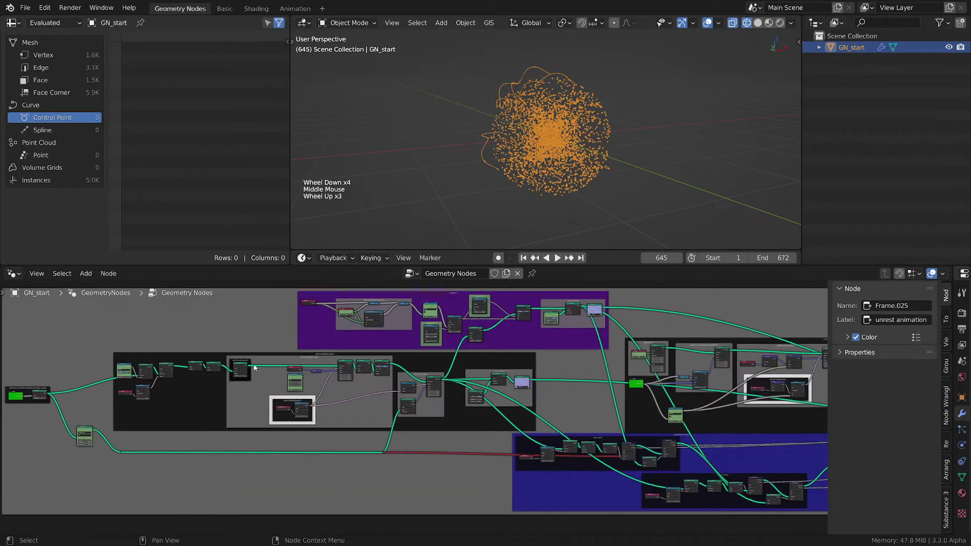
scroll(255, 368, up, 7)
scroll(432, 349, down, 3)
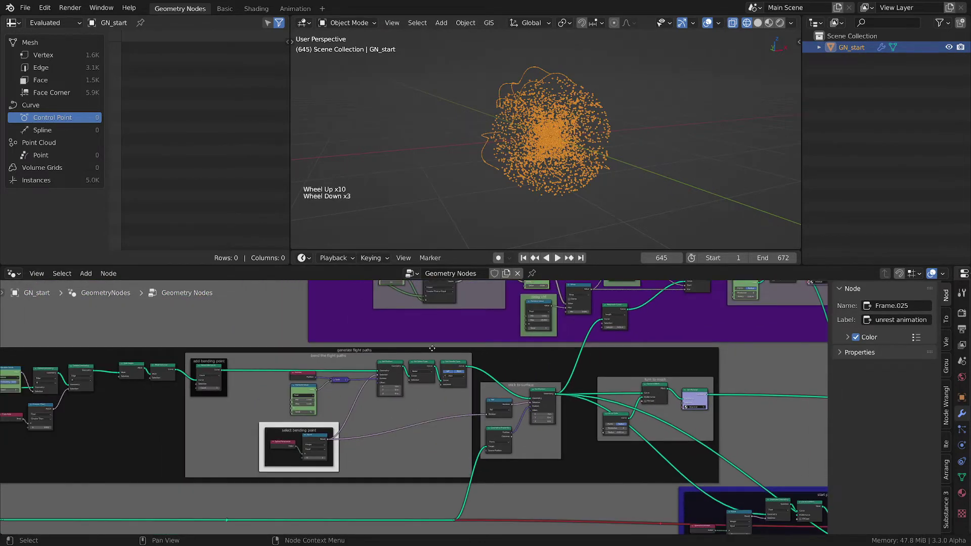
scroll(432, 349, up, 2)
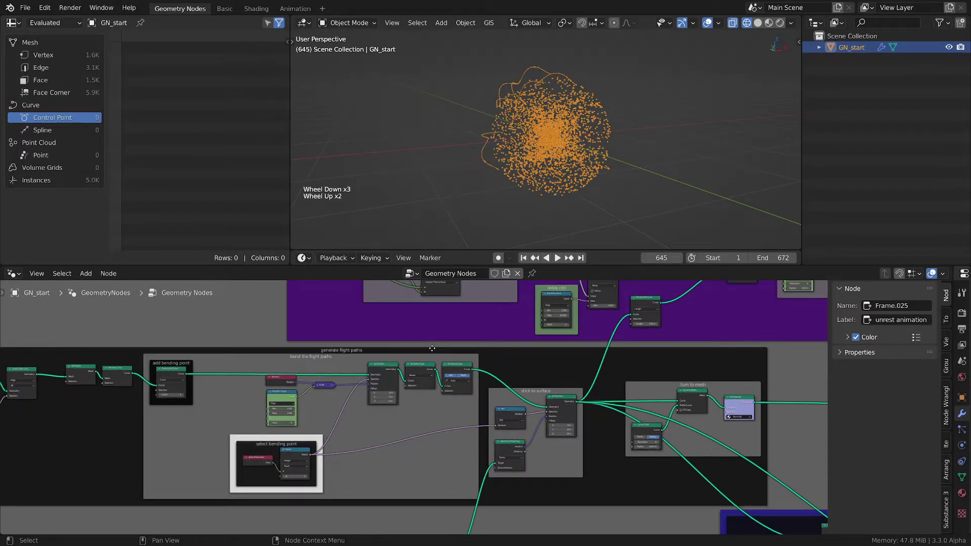
scroll(432, 348, up, 1)
scroll(443, 354, down, 2)
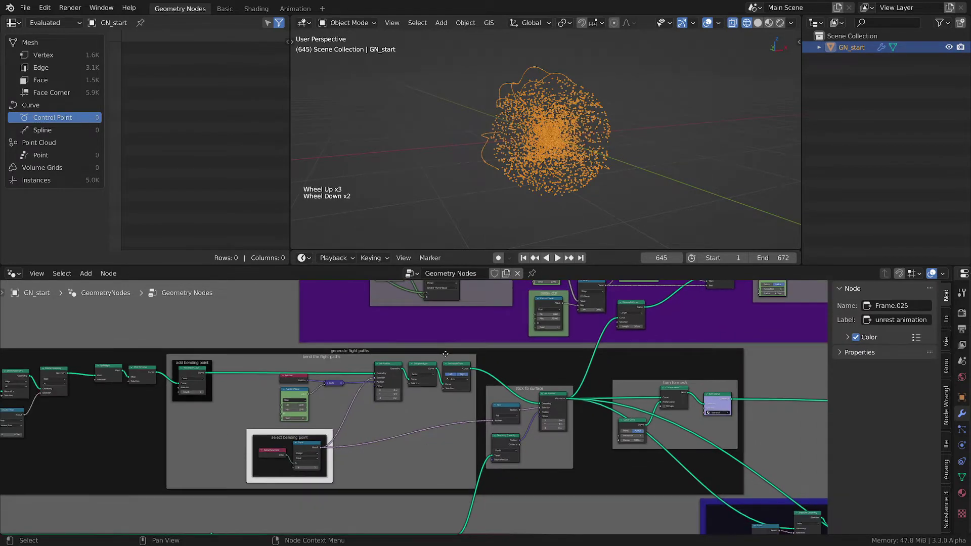
- Examine the tracers frame with its start frame, delay and length controls and its connection to the flight paths
middle_drag(444, 353, 470, 455)
scroll(611, 358, up, 3)
scroll(516, 408, down, 1)
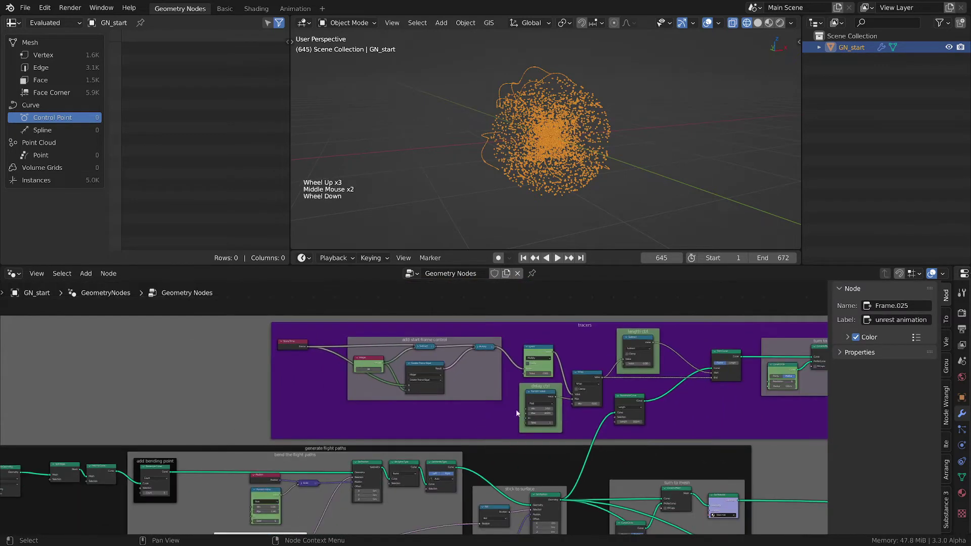
scroll(591, 343, up, 2)
scroll(612, 327, up, 2)
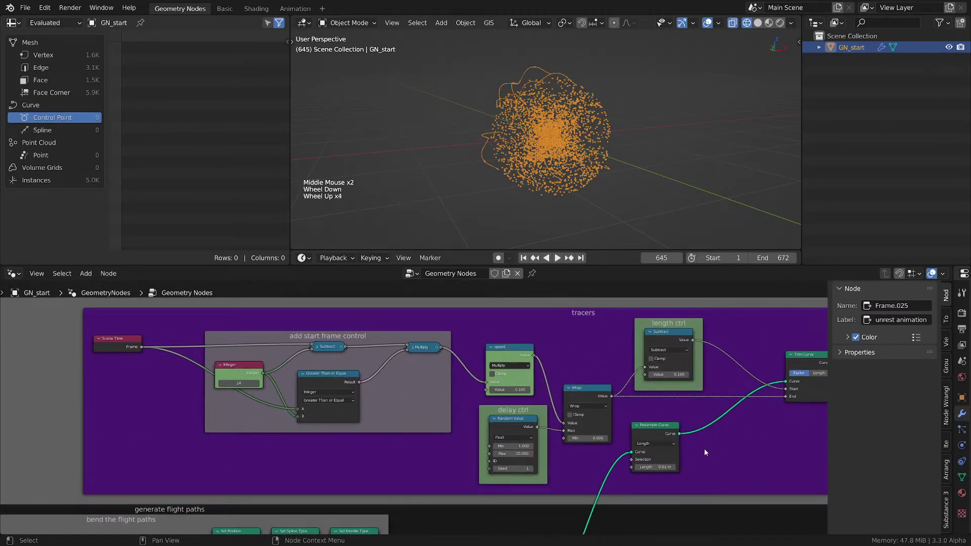
scroll(707, 463, down, 2)
middle_drag(711, 473, 536, 333)
scroll(549, 357, down, 4)
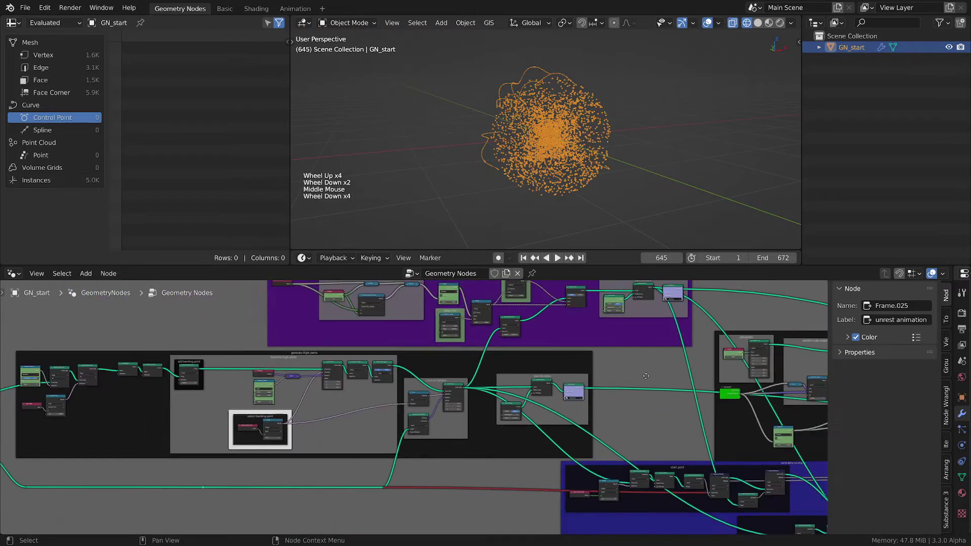
- Move the blue frame below the inner particles frame slightly down to widen the gap between them
middle_drag(646, 376, 334, 386)
middle_drag(510, 488, 535, 426)
scroll(516, 400, up, 3)
scroll(520, 390, down, 1)
drag(533, 426, 533, 444)
middle_drag(572, 410, 440, 465)
- Select the inner particles frame and play the animation briefly, stopping at frame 665
click(591, 326)
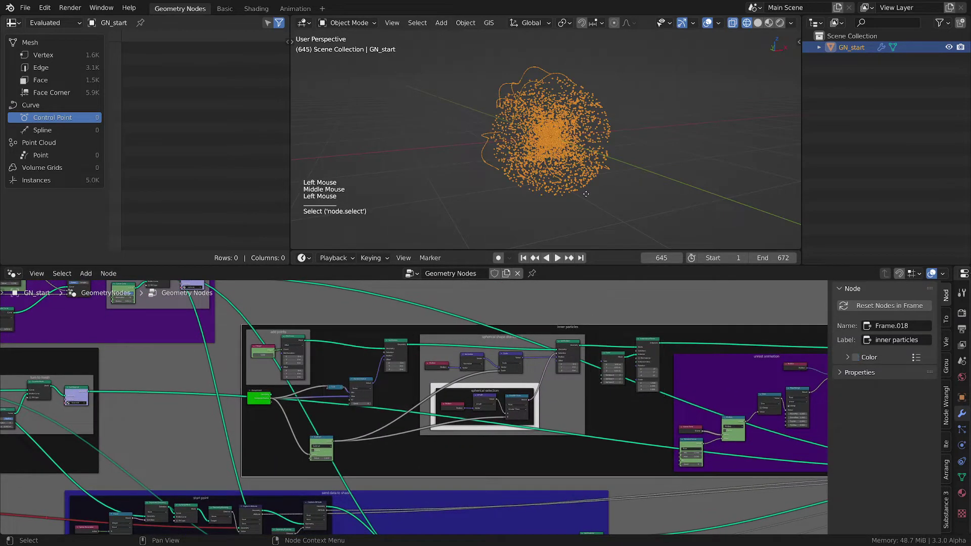
key(space)
key(space)
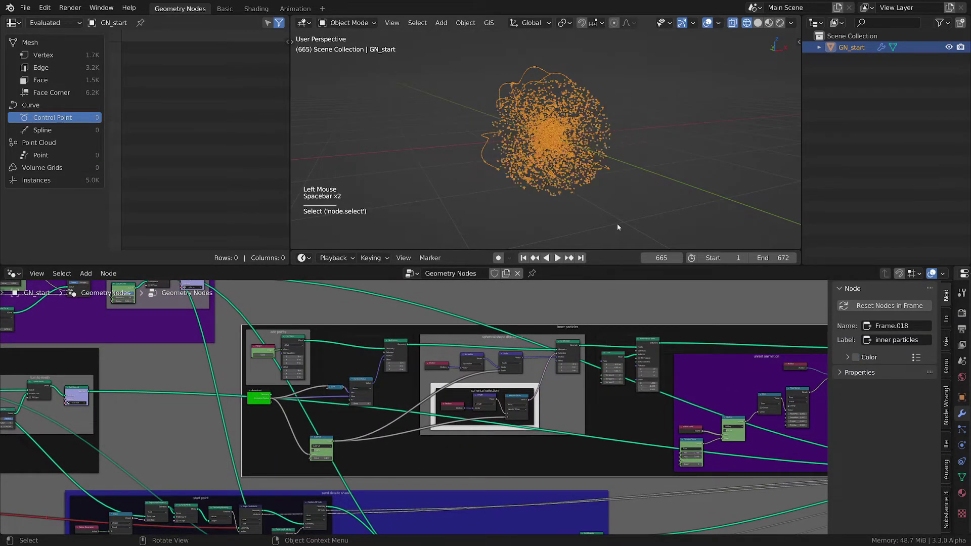
- Unmute the muted link that runs below the flight paths frame into the blue frame
scroll(275, 419, down, 2)
middle_drag(224, 433, 423, 379)
ctrl+alt+right_drag(264, 428, 265, 441)
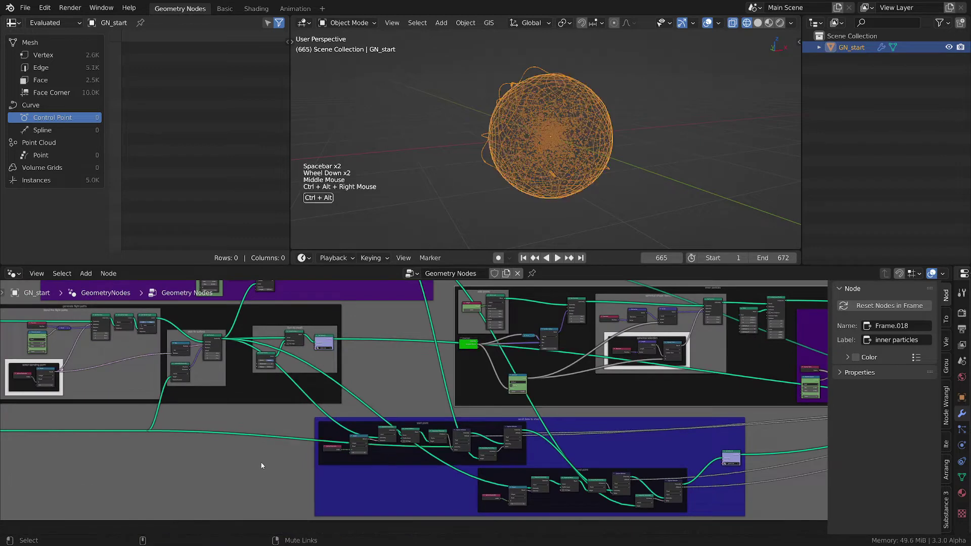
scroll(624, 124, down, 2)
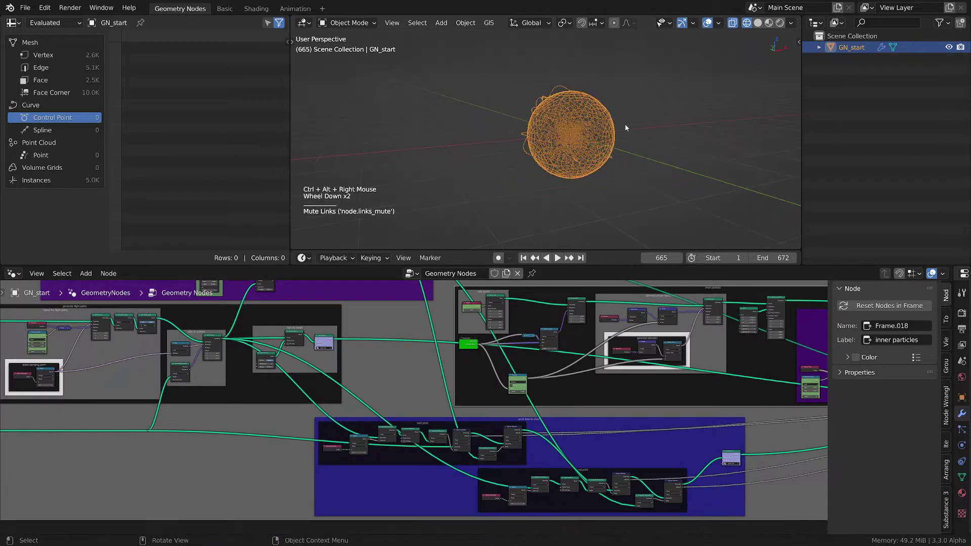
- Save the Blender file
scroll(623, 123, up, 2)
middle_drag(803, 413, 625, 420)
scroll(629, 421, down, 2)
key(ctrl+s)
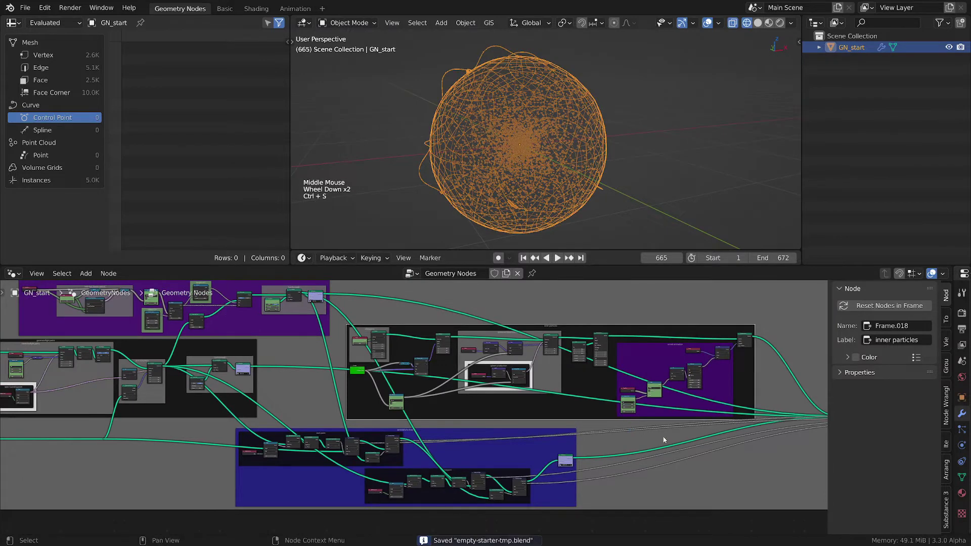
- Move the output frame further right, away from the inner particles frame
middle_drag(804, 412, 555, 410)
drag(629, 404, 669, 404)
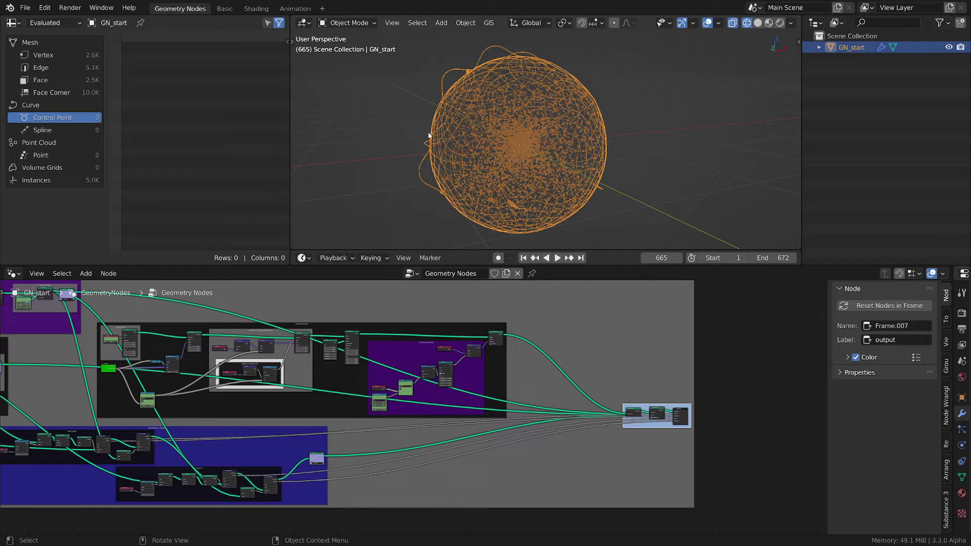
mouse_move(428, 133)
mouse_down()
mouse_move(601, 134)
mouse_move(603, 172)
mouse_move(579, 243)
mouse_up()
mouse_move(428, 136)
mouse_down()
mouse_move(446, 186)
mouse_move(539, 247)
mouse_move(577, 244)
mouse_up()
mouse_move(576, 234)
right_down()
mouse_move(498, 233)
mouse_move(431, 158)
mouse_move(627, 111)
mouse_move(596, 177)
right_up()
click(645, 405)
key(g)
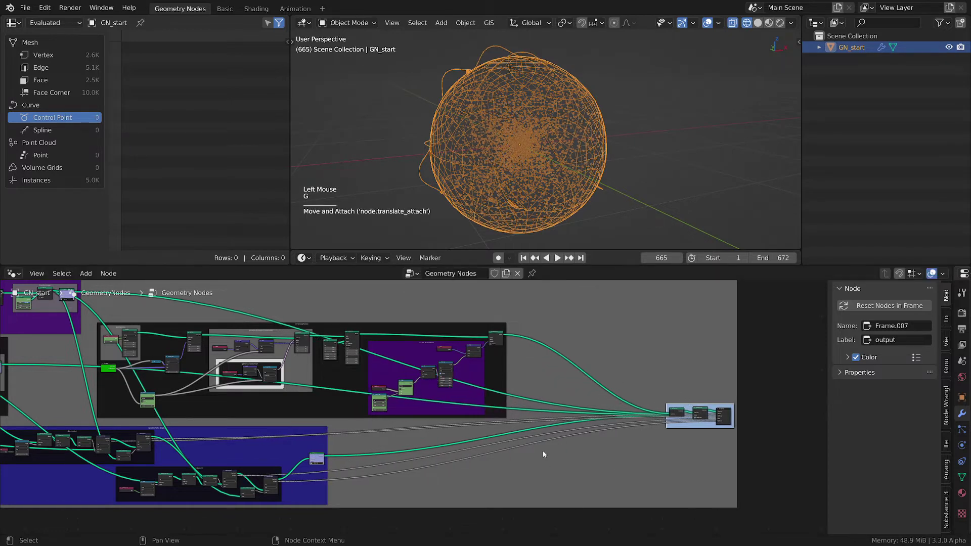
- Duplicate the inner particles frame without its nodes and place the copy in the free area below the output links
middle_drag(544, 454, 526, 381)
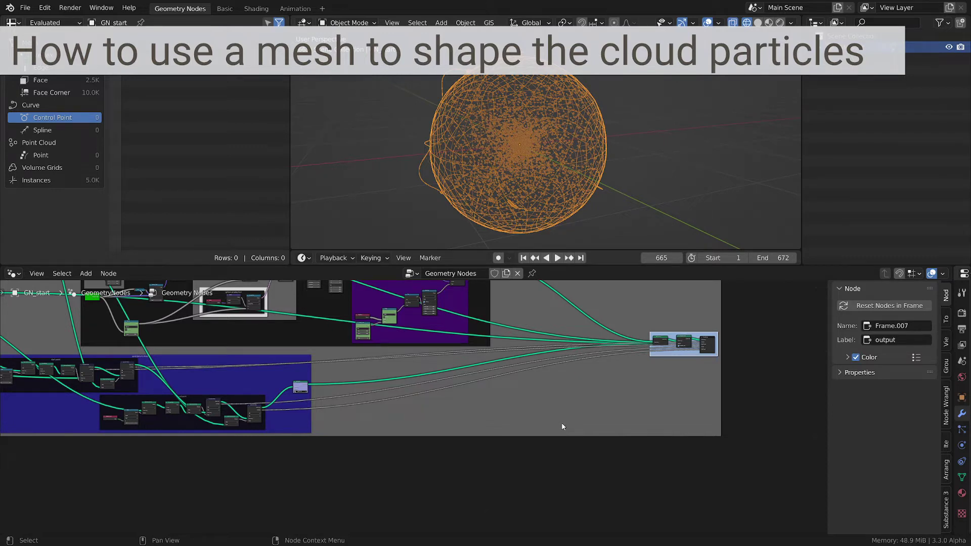
scroll(562, 426, up, 2)
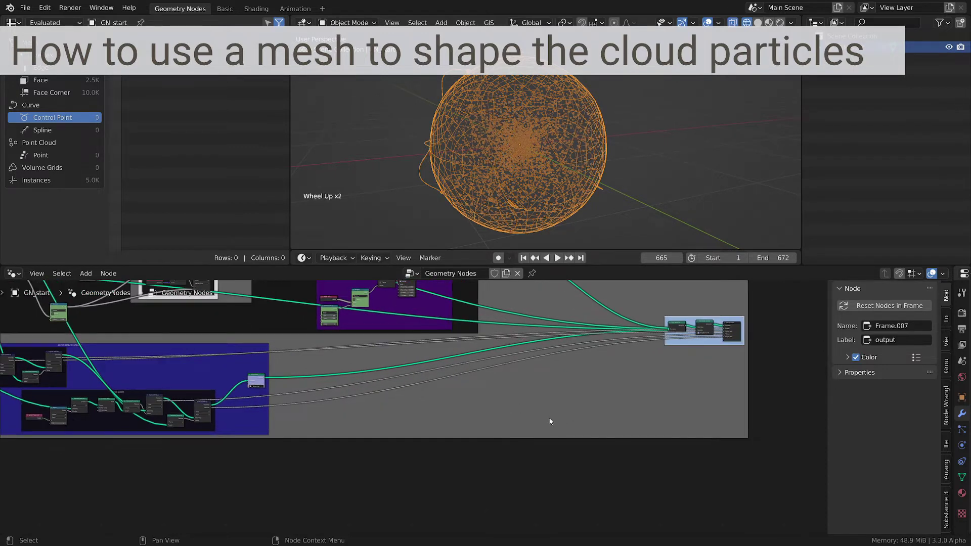
scroll(538, 414, up, 1)
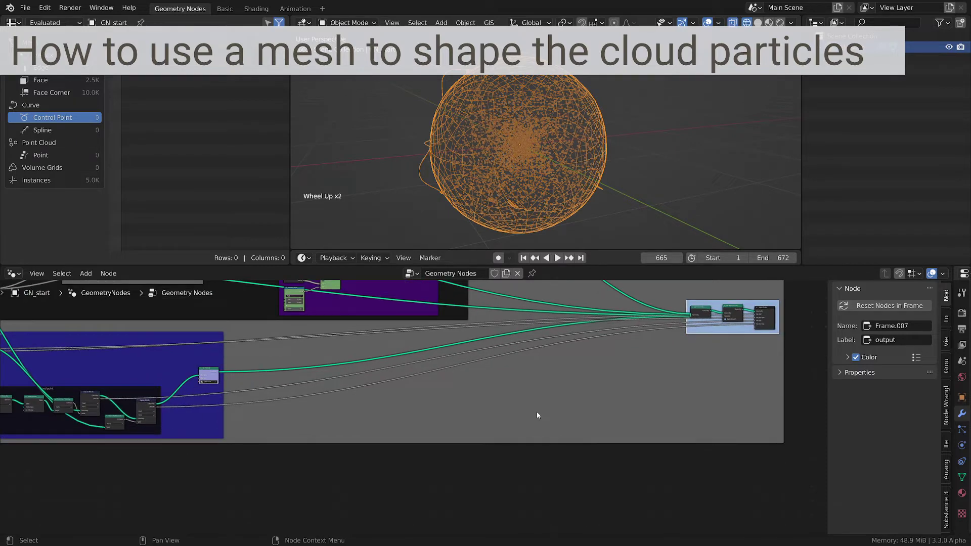
scroll(566, 411, up, 2)
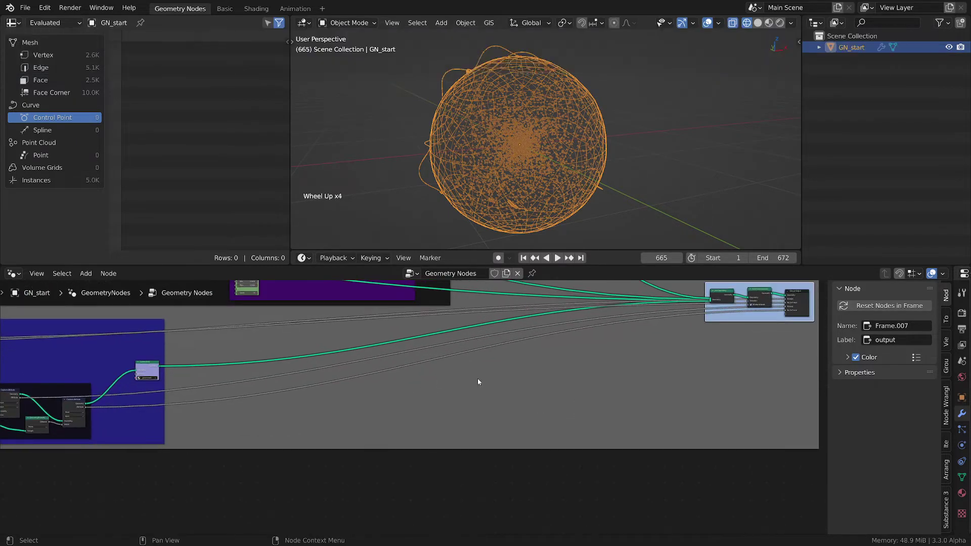
middle_drag(478, 378, 556, 428)
scroll(556, 427, down, 4)
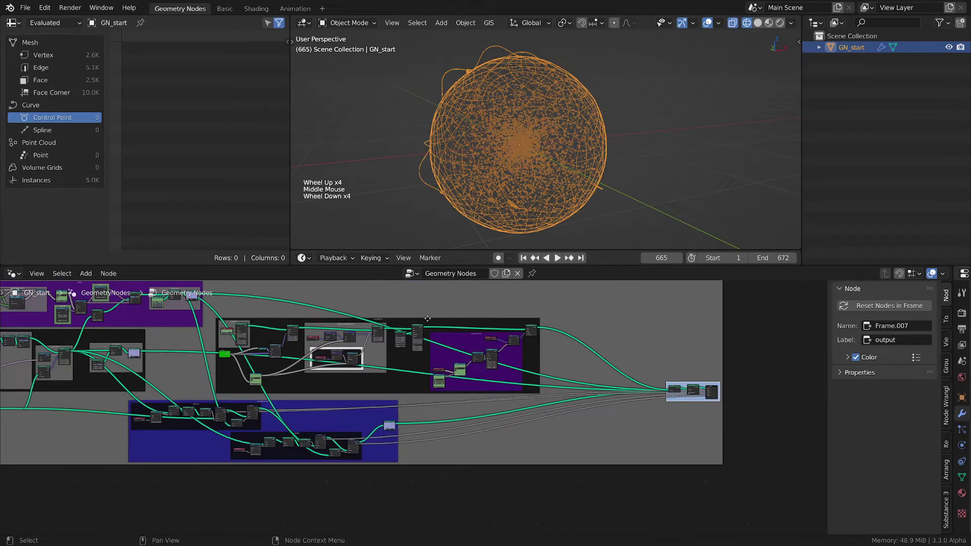
click(427, 318)
key(shift+d)
scroll(607, 427, up, 2)
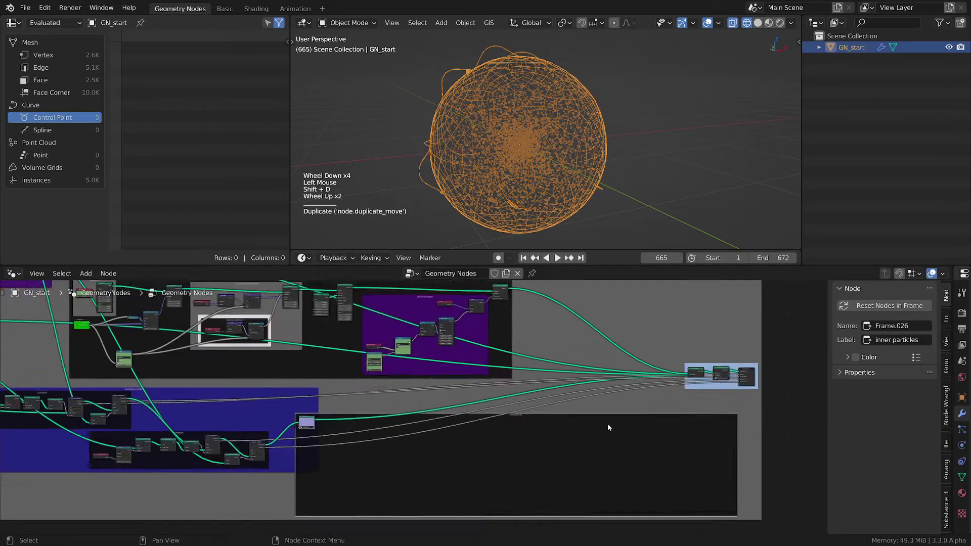
scroll(608, 424, up, 2)
middle_drag(622, 421, 589, 376)
scroll(523, 407, up, 2)
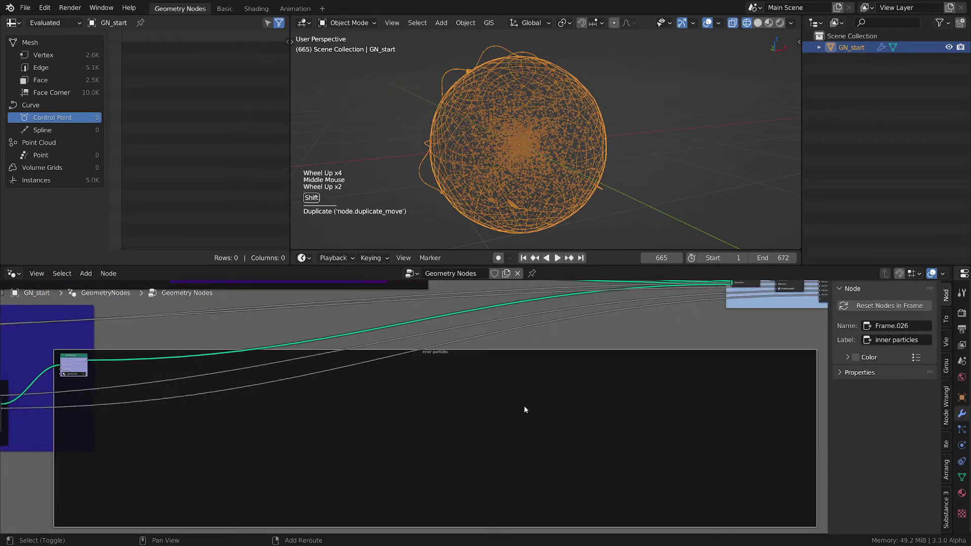
- Add a Cone mesh primitive node inside the duplicated inner particles frame
key(shift+a)
mouse_move(514, 431)
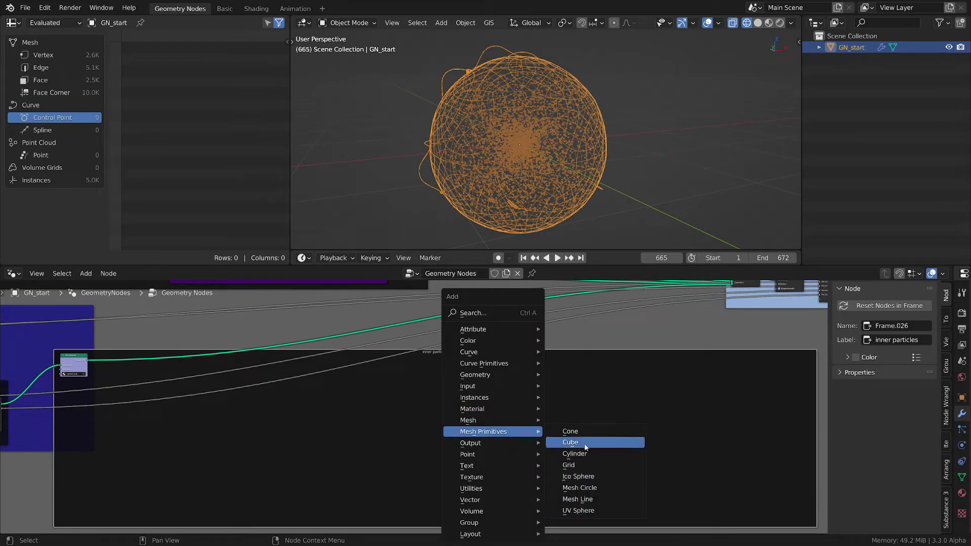
click(570, 431)
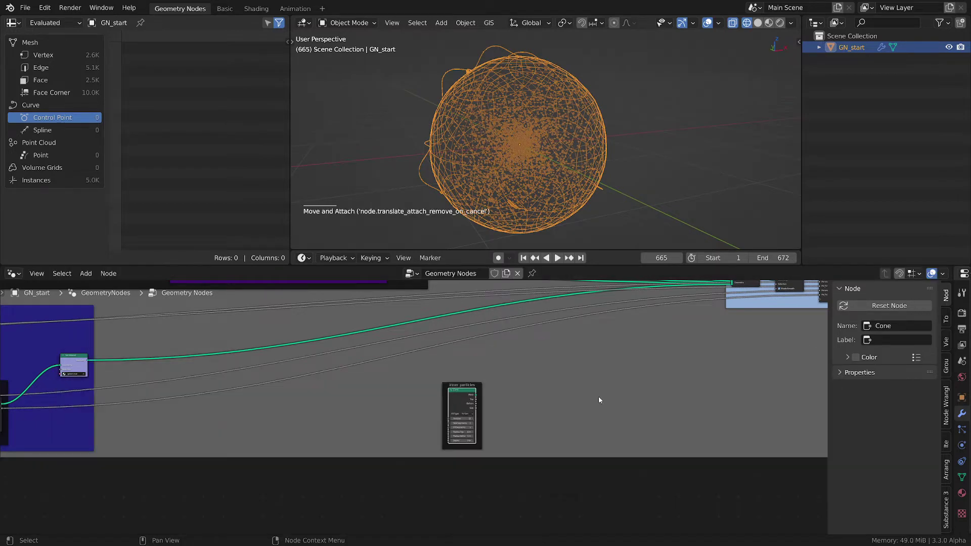
scroll(598, 397, up, 3)
middle_drag(599, 398, 545, 453)
scroll(401, 453, up, 2)
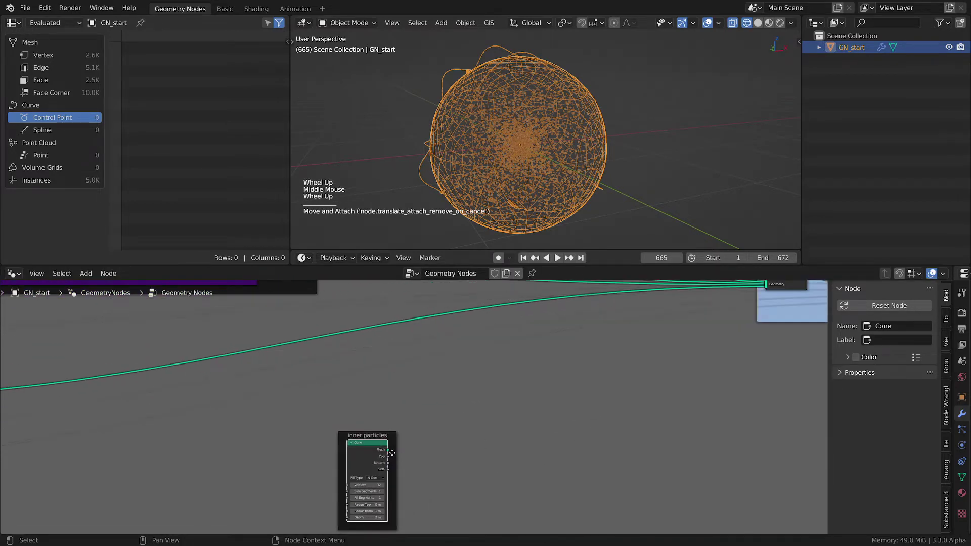
- Connect the Cone's Mesh output to the Join Geometry node in the output frame
scroll(392, 453, down, 2)
drag(390, 450, 688, 319)
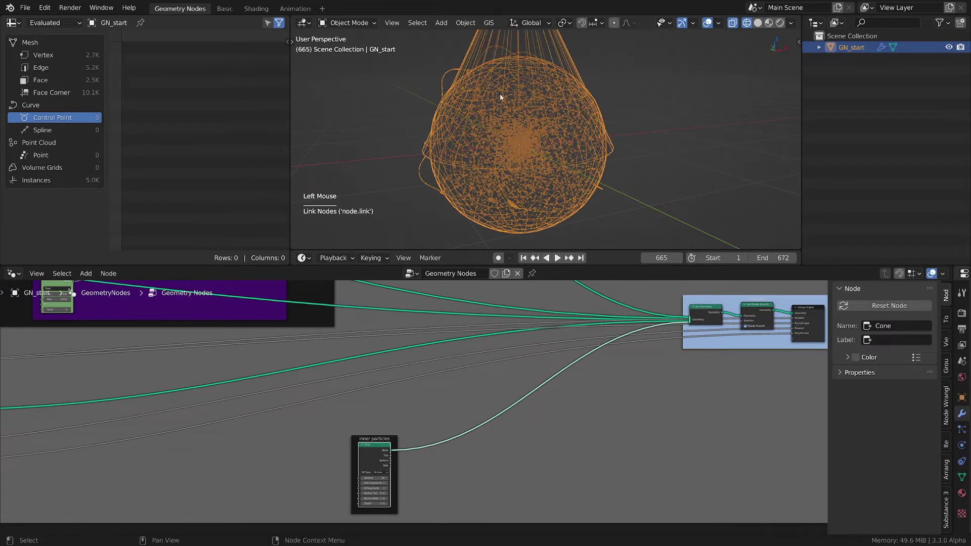
scroll(523, 155, down, 1)
middle_drag(396, 375, 547, 393)
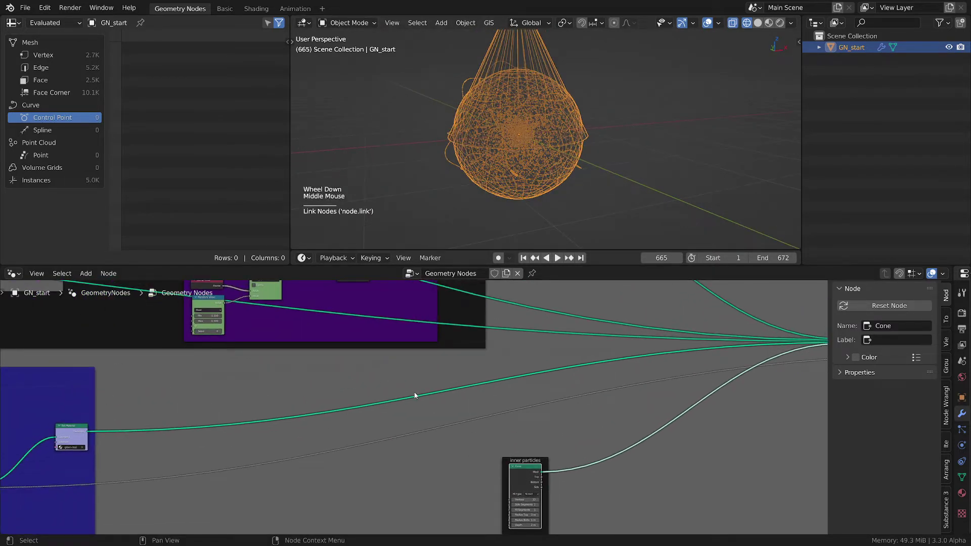
middle_drag(554, 440, 511, 390)
scroll(511, 399, up, 1)
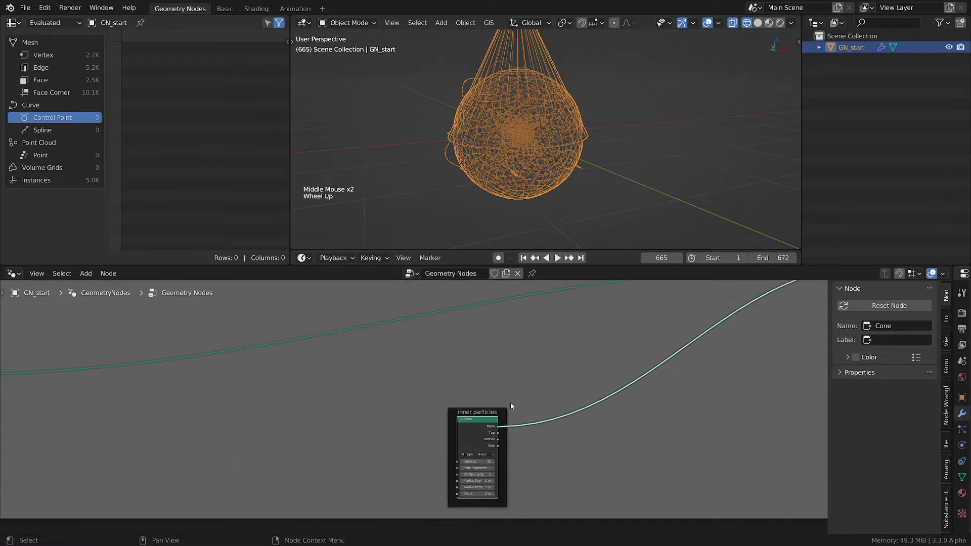
- Relabel the frame around the Cone node as "hologram motivation"
click(488, 414)
click(488, 414)
key(F2)
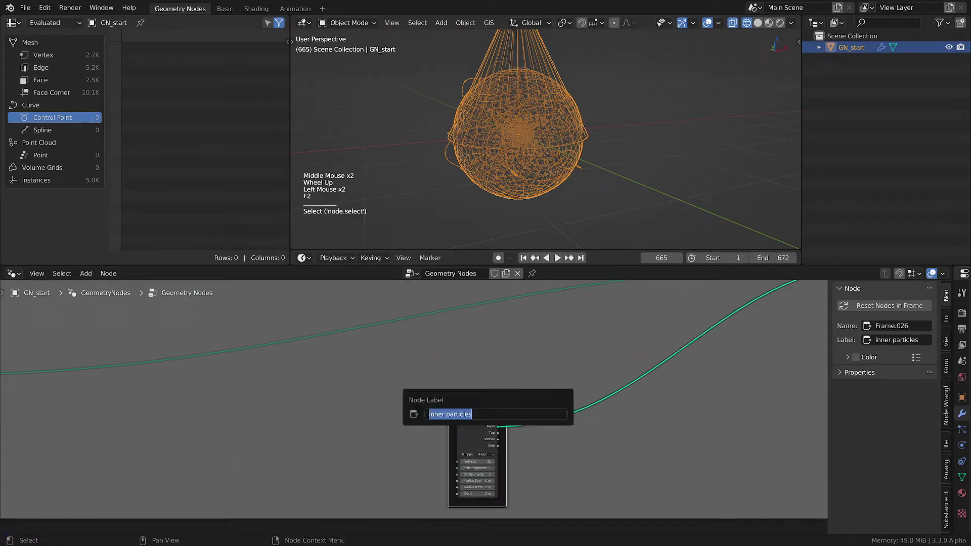
text(ho)
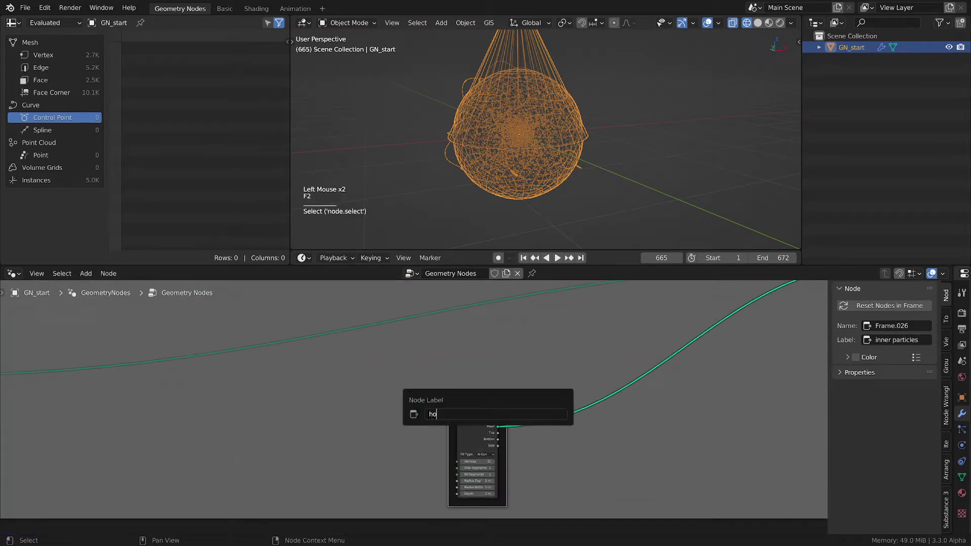
text(logram moti)
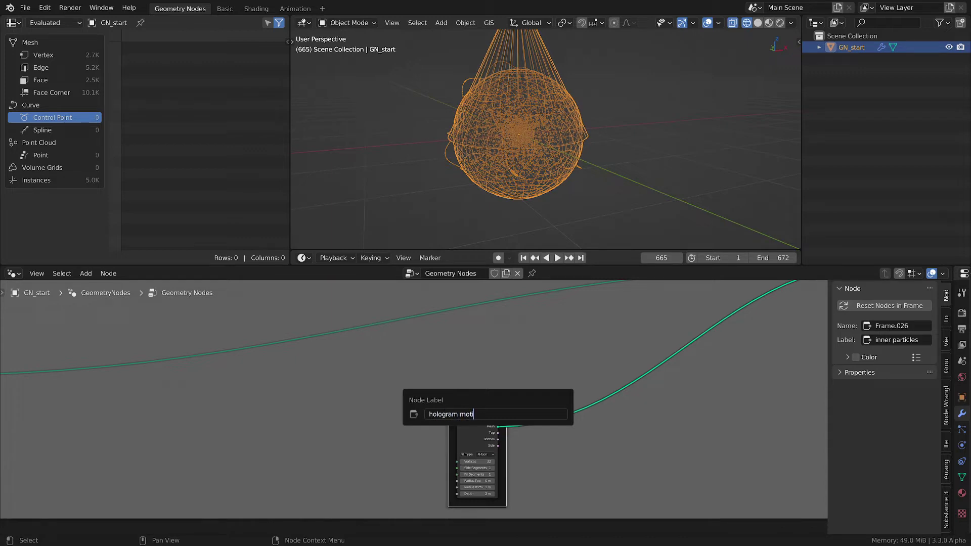
text(vation)
key(Return)
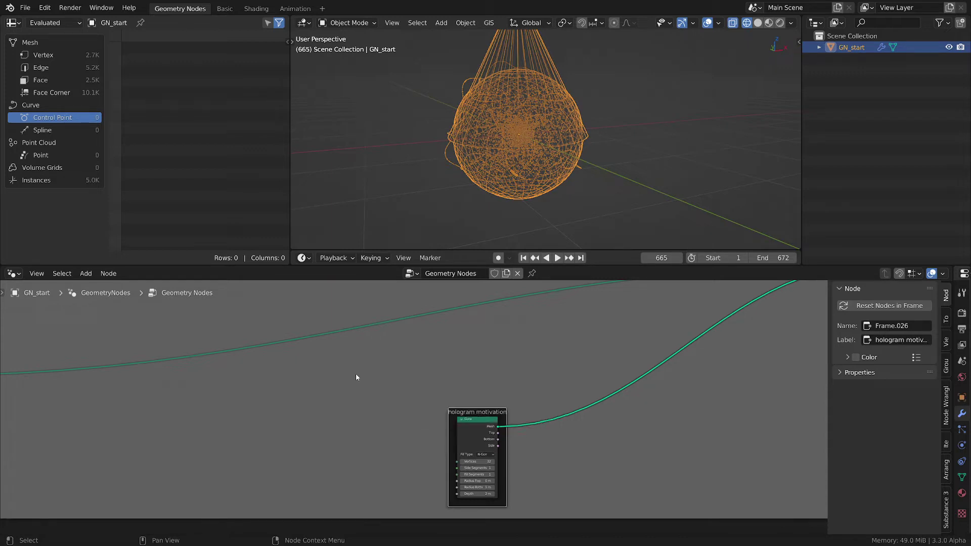
- Move the hologram motivation frame up and to the left, and bring the whole cone into the 3D view
scroll(495, 56, down, 3)
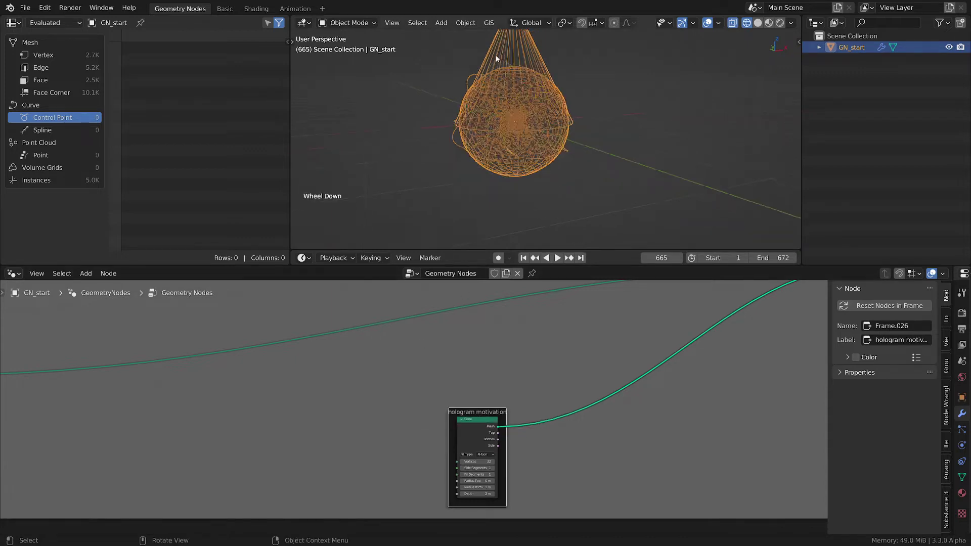
click(494, 409)
drag(494, 408, 423, 377)
shift+middle_drag(508, 147, 514, 181)
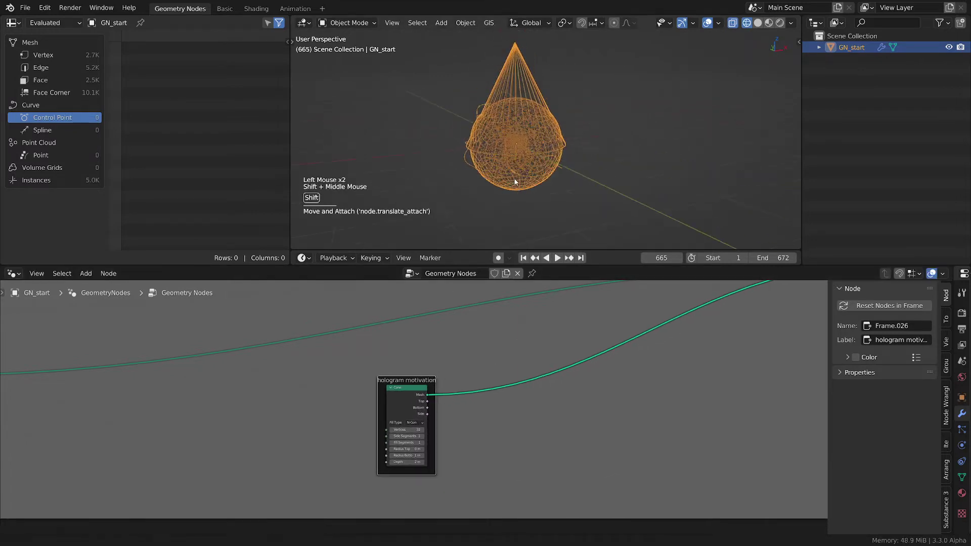
- Insert a Transform node on the Cone's mesh output inside the hologram motivation frame and place it to the right of the Cone node
key(shift+a)
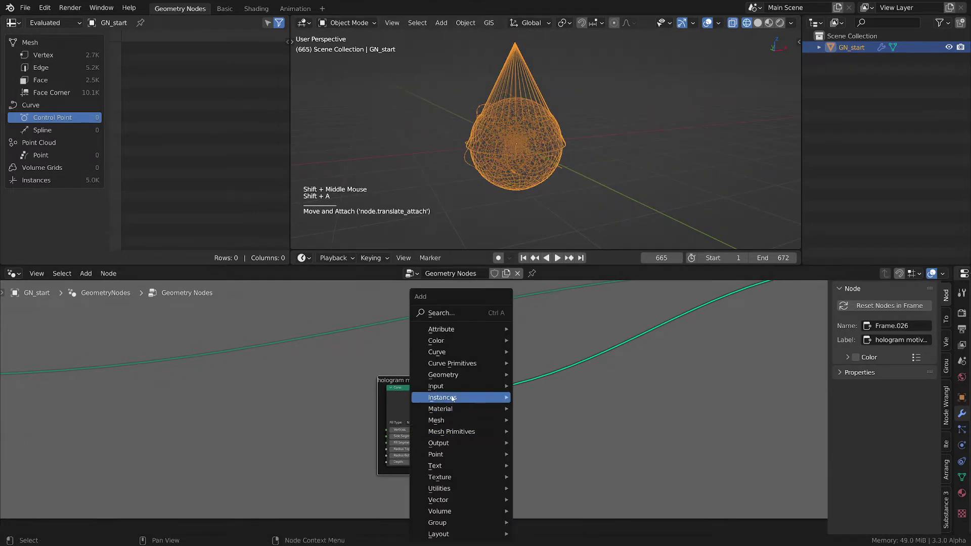
mouse_move(450, 373)
click(543, 346)
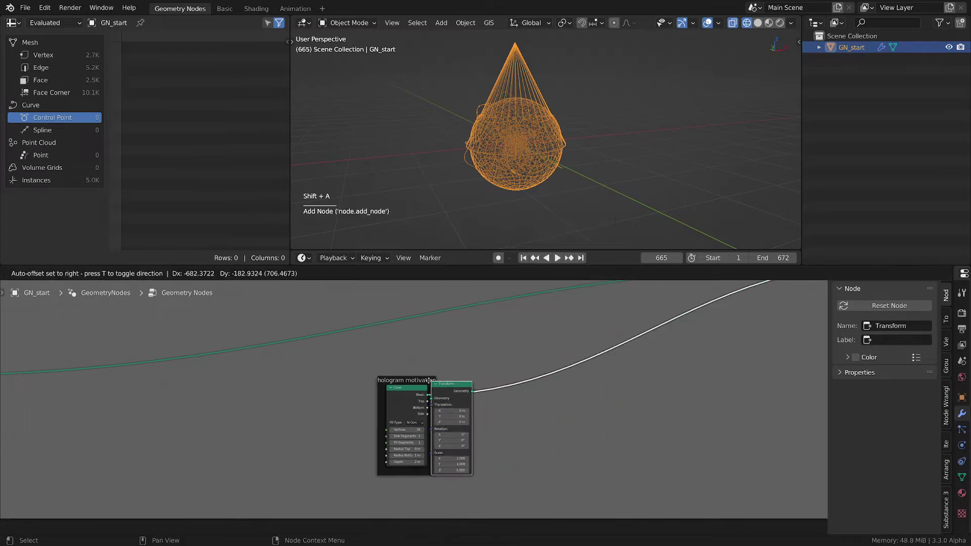
click(439, 383)
key(g)
click(485, 384)
scroll(488, 419, up, 3)
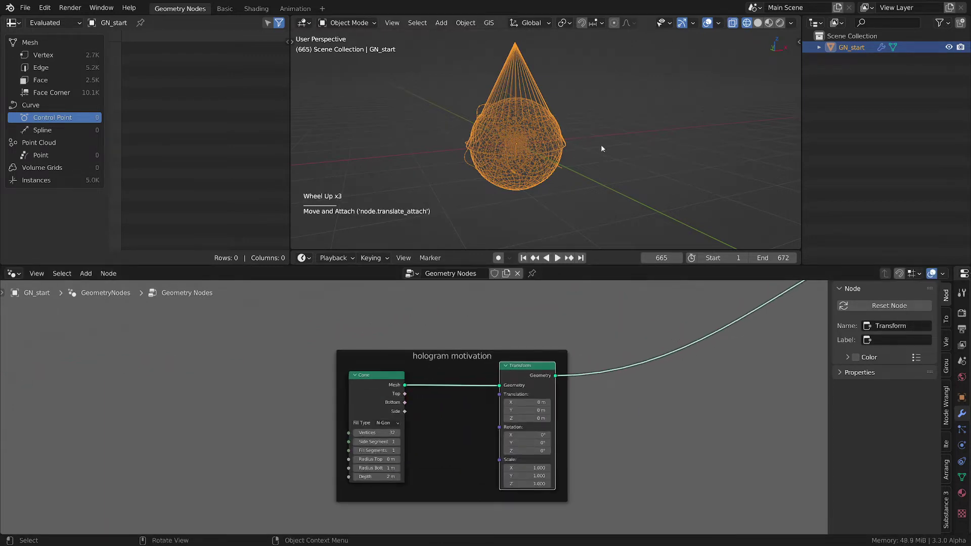
- Set the Transform node's X rotation to 180° and move the Cone node farther left from it
click(526, 435)
text(18)
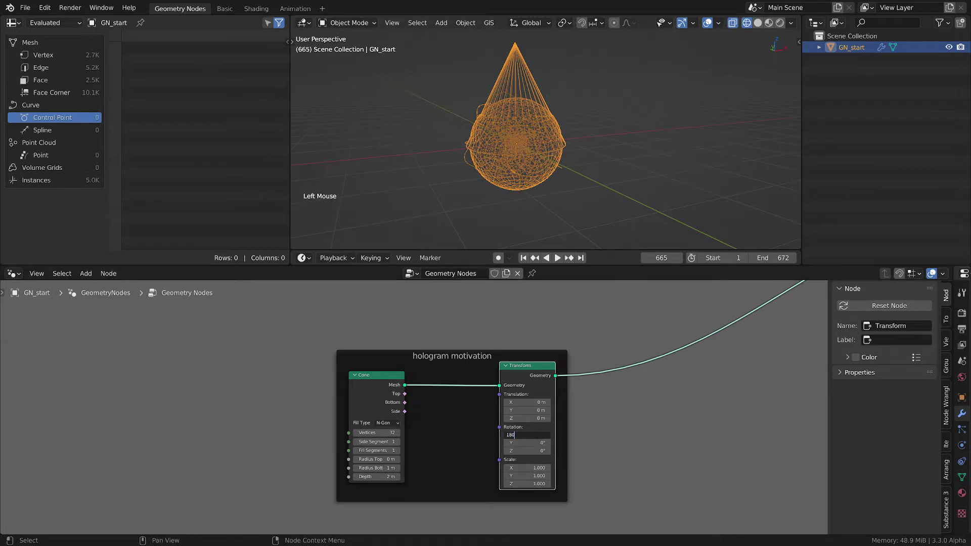
key(Return)
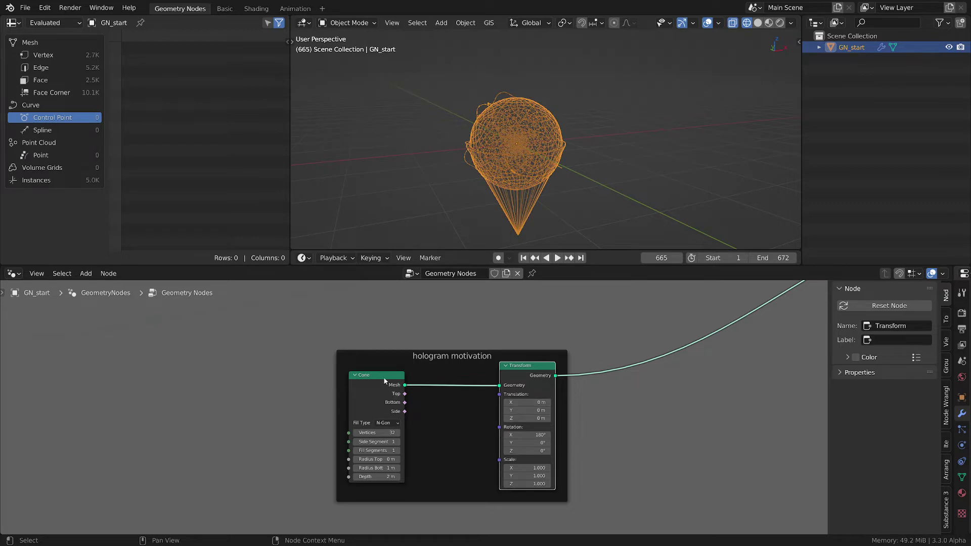
drag(384, 375, 365, 375)
- Draw annotation strokes over the sphere and cone in the 3D view and erase them
scroll(535, 175, up, 2)
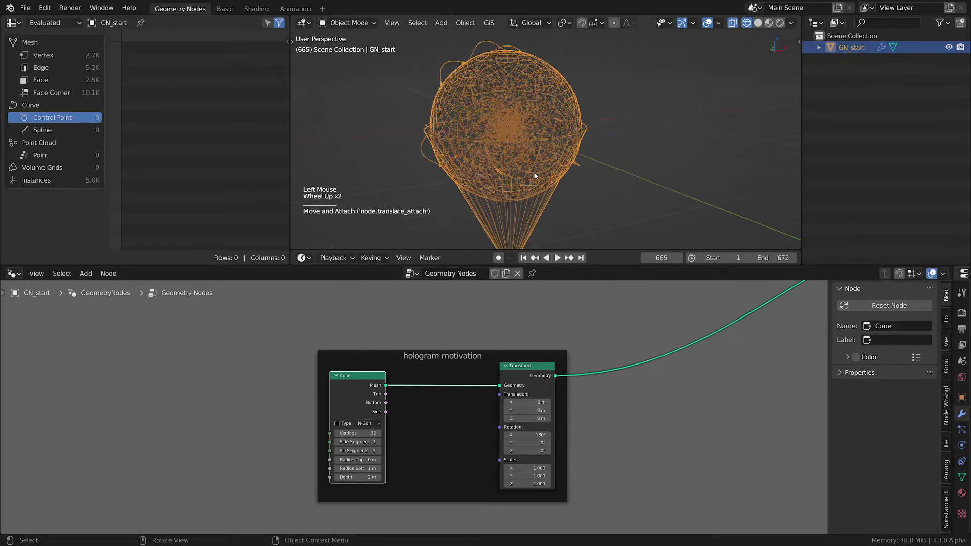
mouse_move(514, 157)
middle_down()
mouse_move(526, 157)
mouse_move(523, 166)
middle_up()
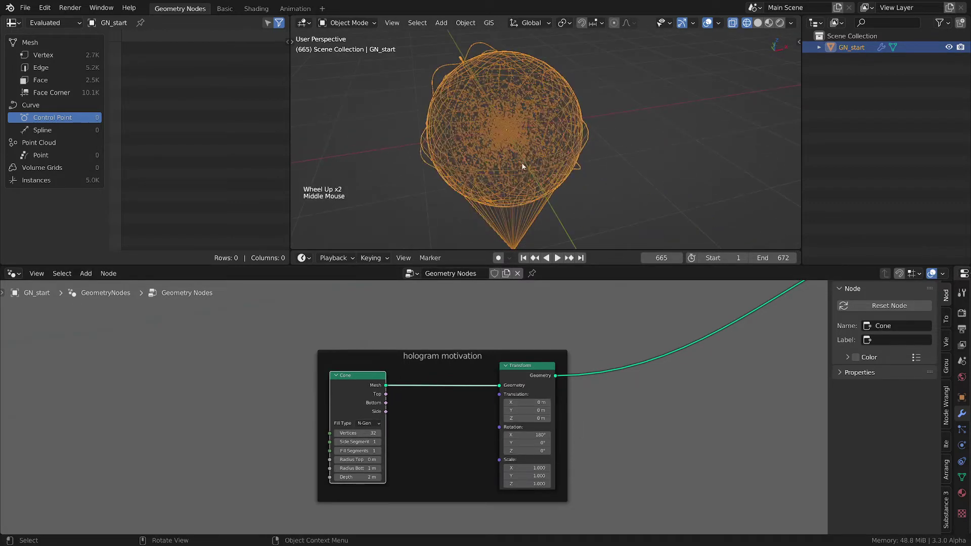
middle_drag(458, 173, 524, 163)
key(d)
mouse_move(434, 63)
mouse_down()
mouse_move(429, 152)
mouse_move(556, 176)
mouse_move(546, 57)
mouse_move(447, 175)
mouse_move(419, 133)
mouse_move(533, 154)
mouse_up()
key(d)
mouse_move(456, 200)
right_down()
mouse_move(625, 138)
mouse_move(481, 137)
right_up()
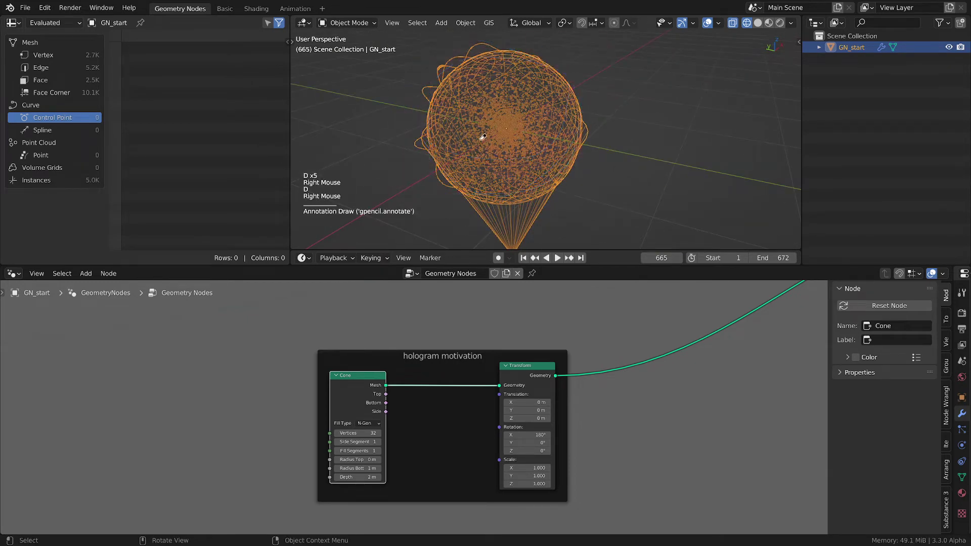
scroll(552, 158, down, 1)
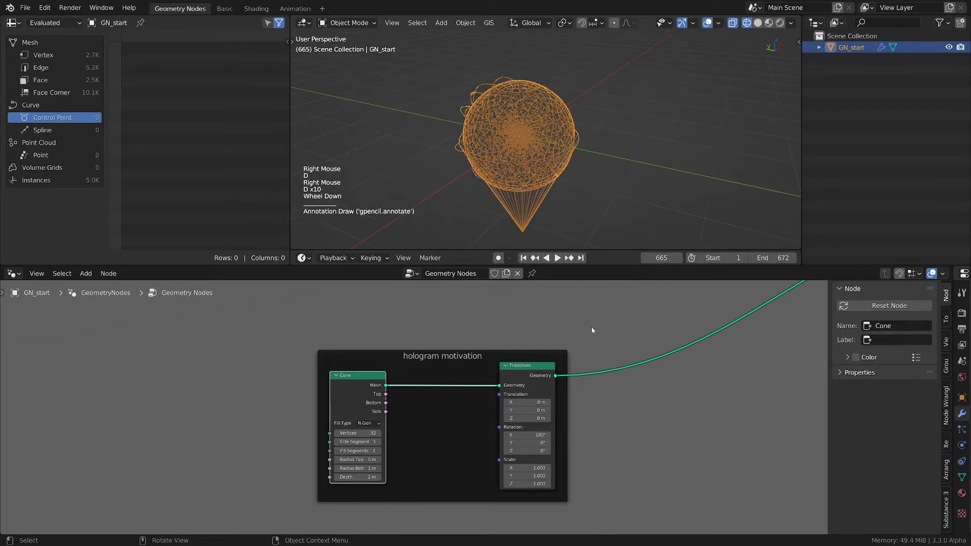
- Move the hologram motivation frame slightly right and the Cone node slightly left inside it
drag(459, 357, 480, 357)
drag(384, 375, 375, 377)
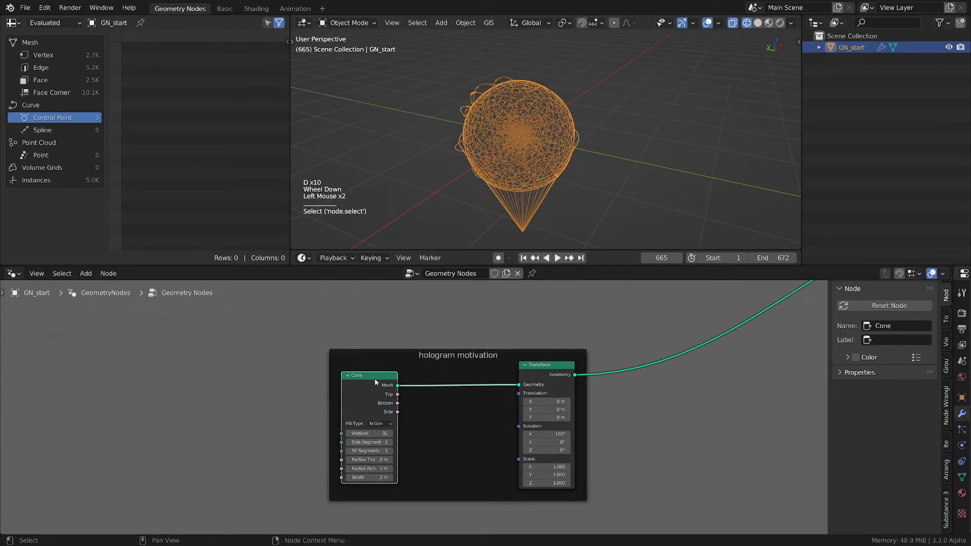
- Select the Group Input node in the "reference mesh for planets and flight paths" frame at the start of the node tree
scroll(394, 369, down, 6)
scroll(397, 380, down, 1)
middle_drag(267, 360, 428, 395)
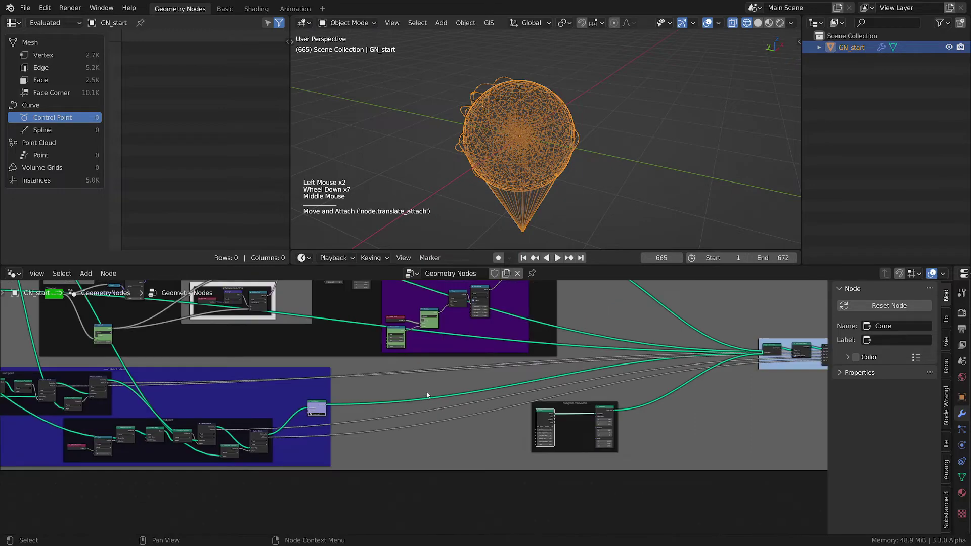
scroll(427, 394, up, 2)
scroll(587, 422, up, 2)
scroll(592, 429, down, 1)
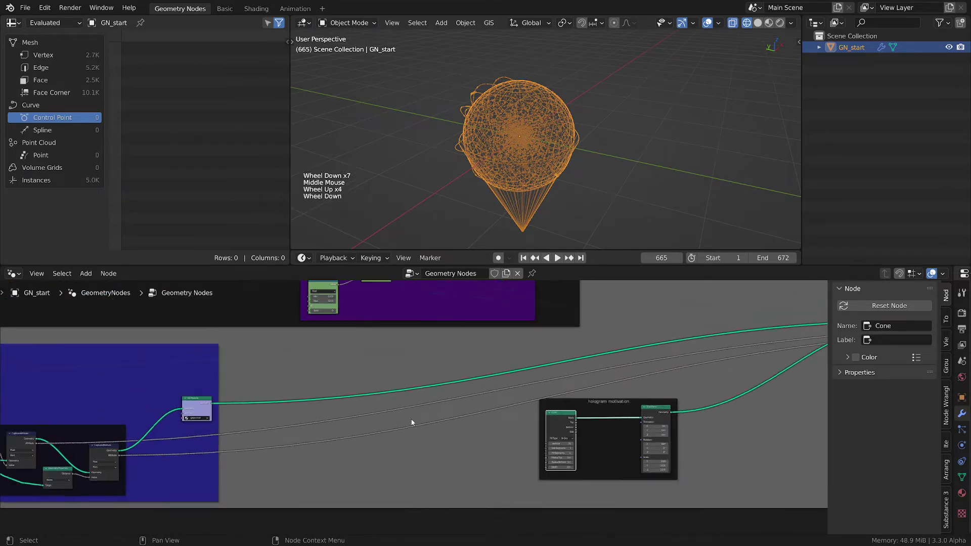
mouse_move(953, 406)
mouse_down()
mouse_move(712, 397)
mouse_move(946, 396)
mouse_up()
scroll(340, 381, down, 5)
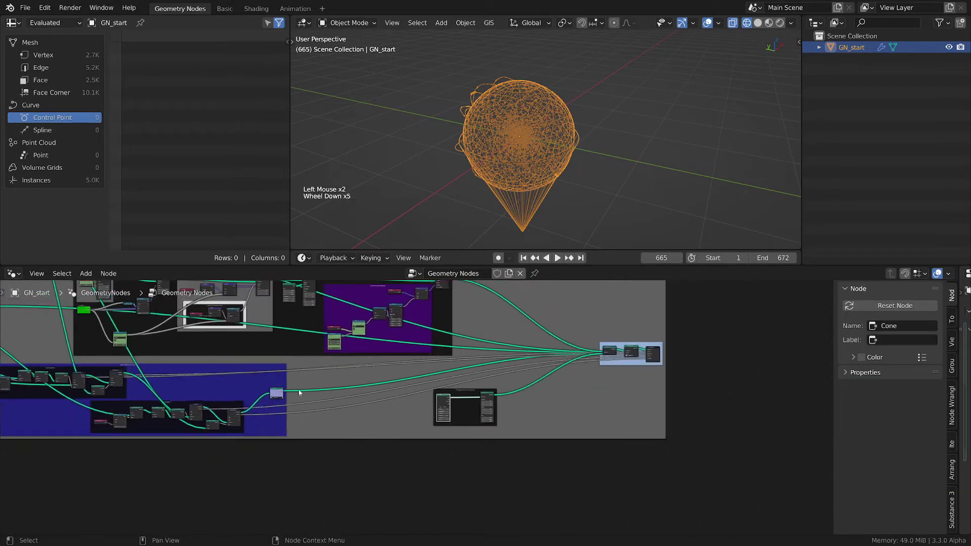
middle_drag(299, 389, 310, 341)
scroll(278, 325, up, 10)
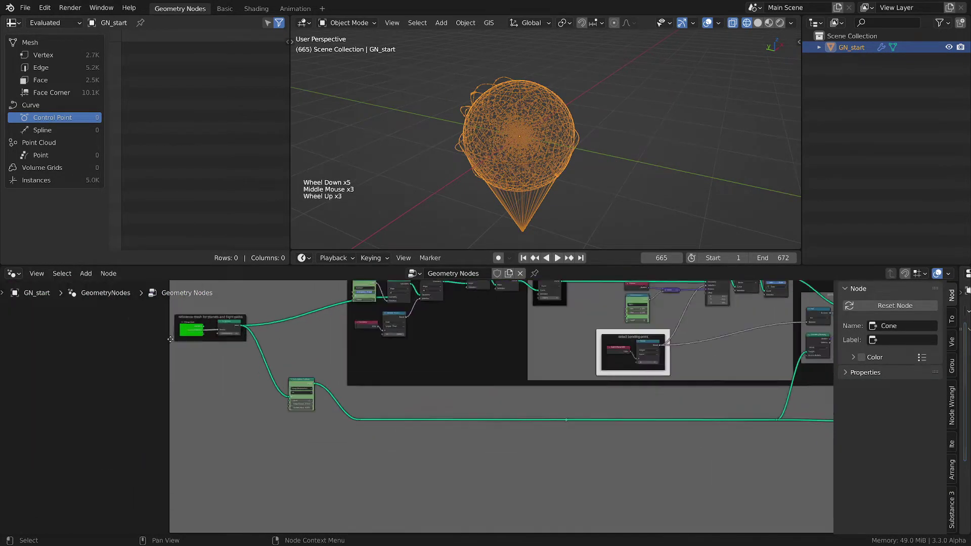
scroll(277, 326, down, 1)
drag(314, 322, 313, 323)
click(201, 334)
scroll(204, 335, down, 5)
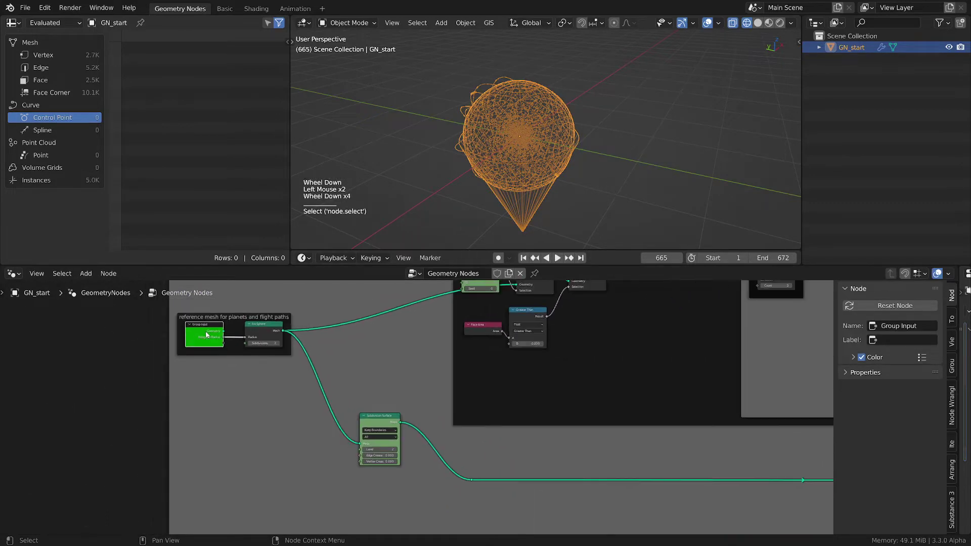
scroll(205, 334, up, 4)
key(ctrl)
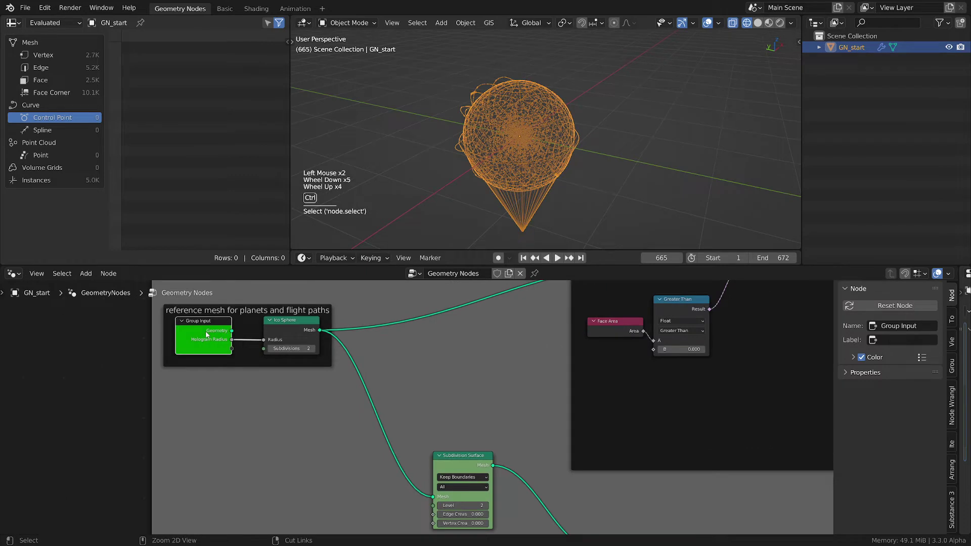
- Try to copy and paste the selected Group Input node
key(ctrl+c)
key(ctrl+v)
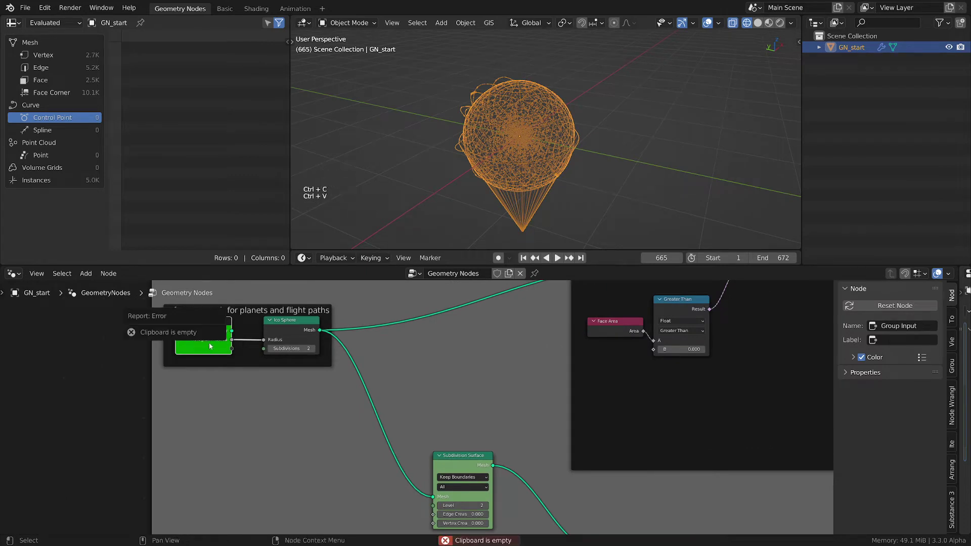
key(ctrl+v)
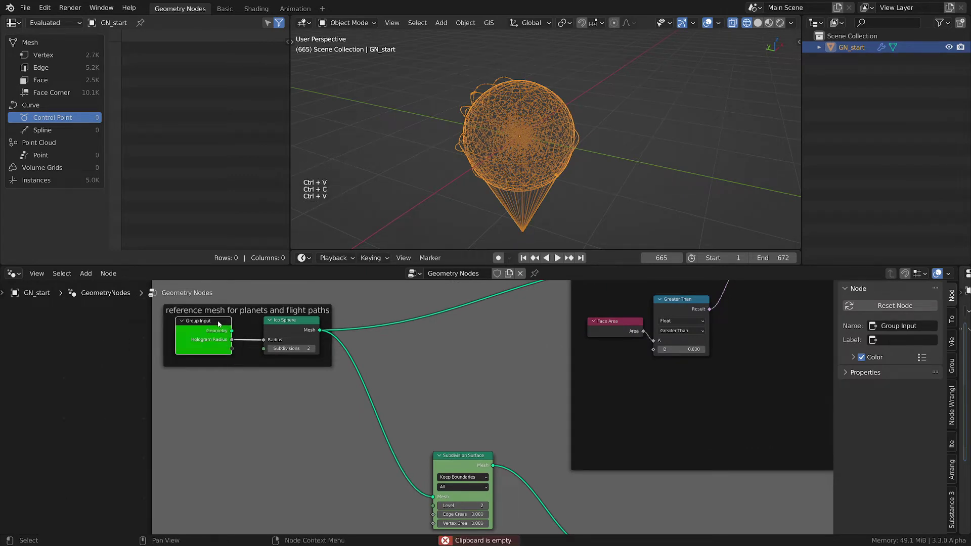
triple_click(218, 324)
key(ctrl+c)
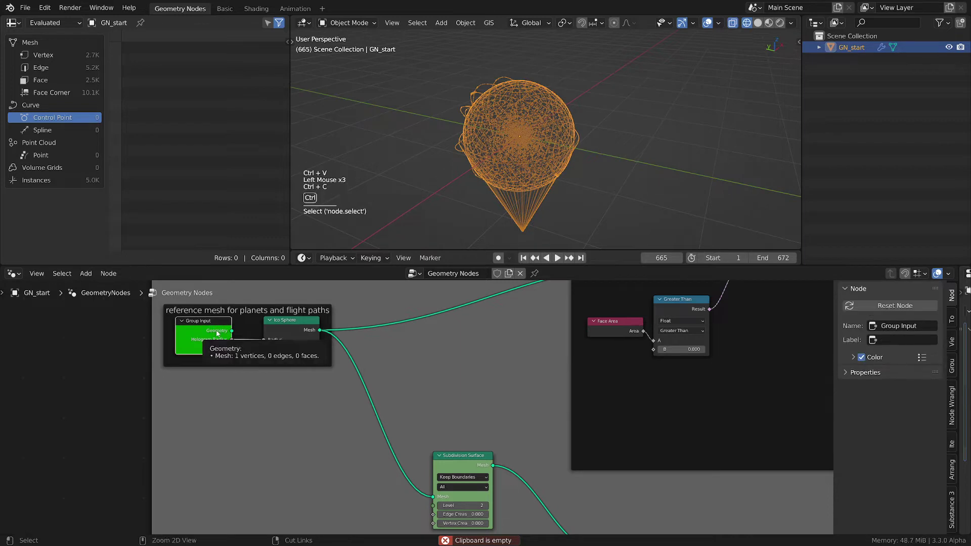
key(ctrl+v)
- Duplicate the Group Input node, place the copy below the reference mesh frame, and detach it from that frame
click(215, 356)
key(shift+d)
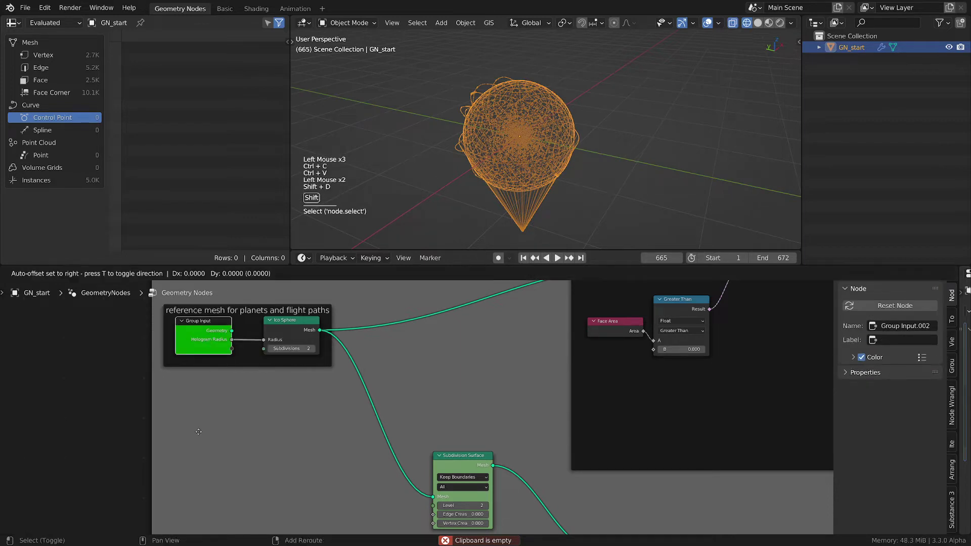
click(216, 462)
key(alt+p)
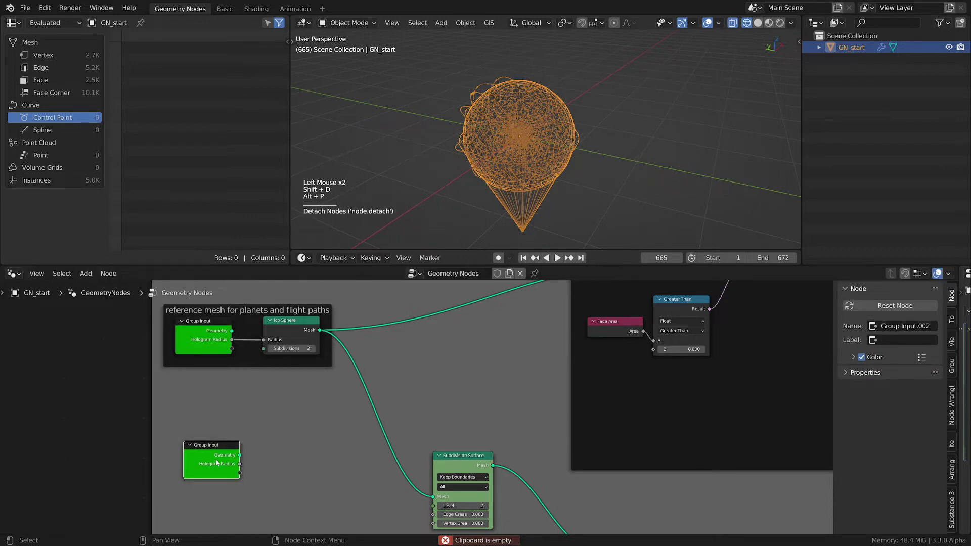
- Move the duplicated Group Input node across the node tree into the hologram motivation frame
ctrl+middle_drag(443, 340, 423, 319)
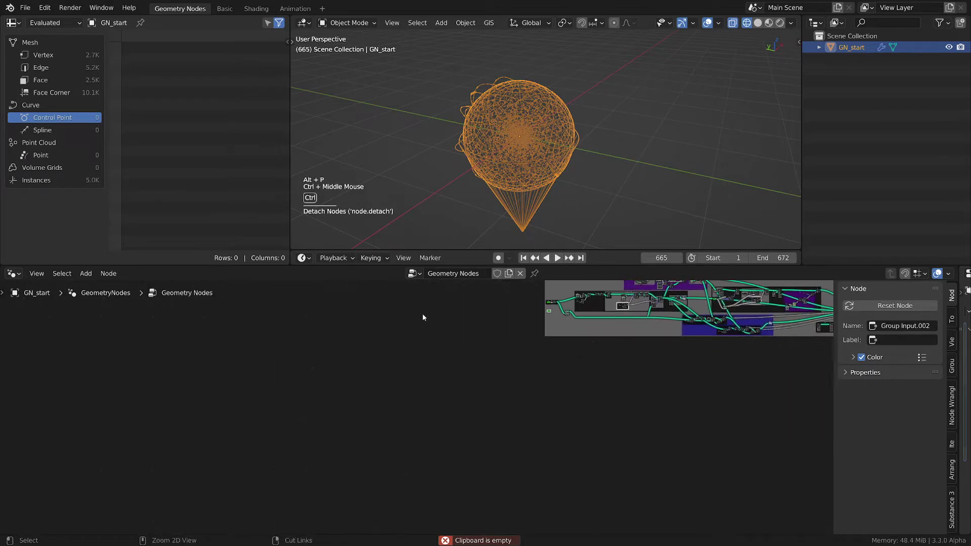
middle_drag(730, 364, 406, 367)
key(g)
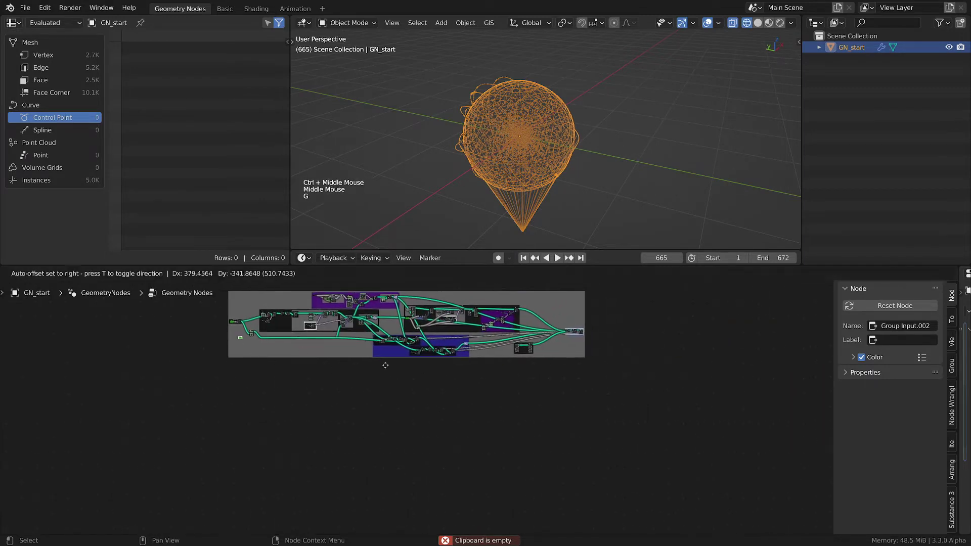
click(530, 367)
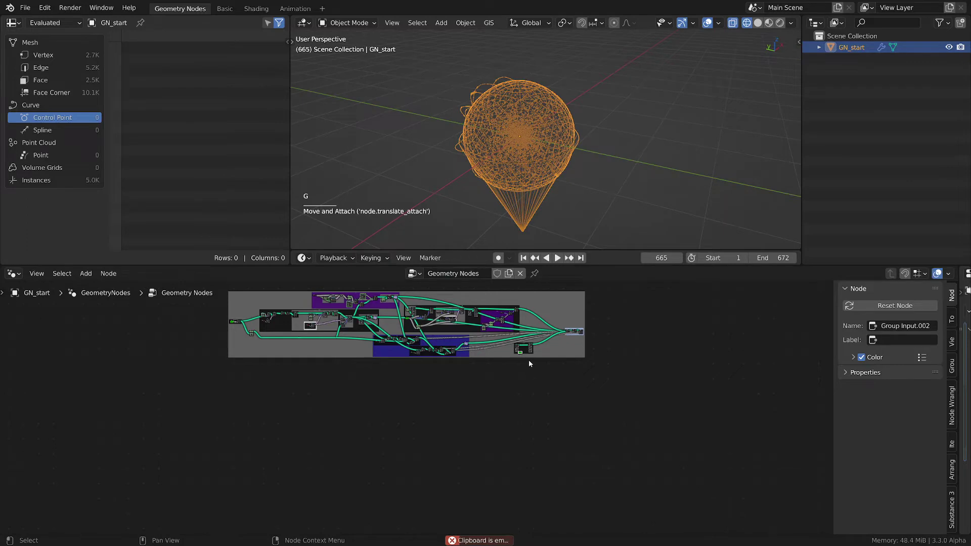
- Place the Group Input node to the left of the Cone node and move the Cone node closer to the Transform node
ctrl+middle_drag(529, 360, 557, 468)
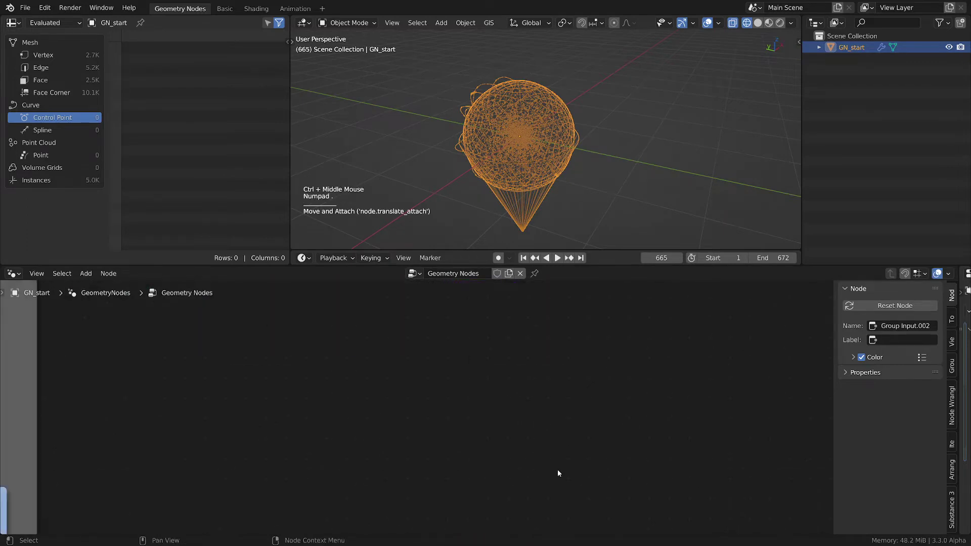
key(KP_Decimal)
scroll(557, 469, down, 2)
middle_drag(561, 407, 596, 439)
scroll(330, 418, up, 1)
scroll(331, 399, down, 3)
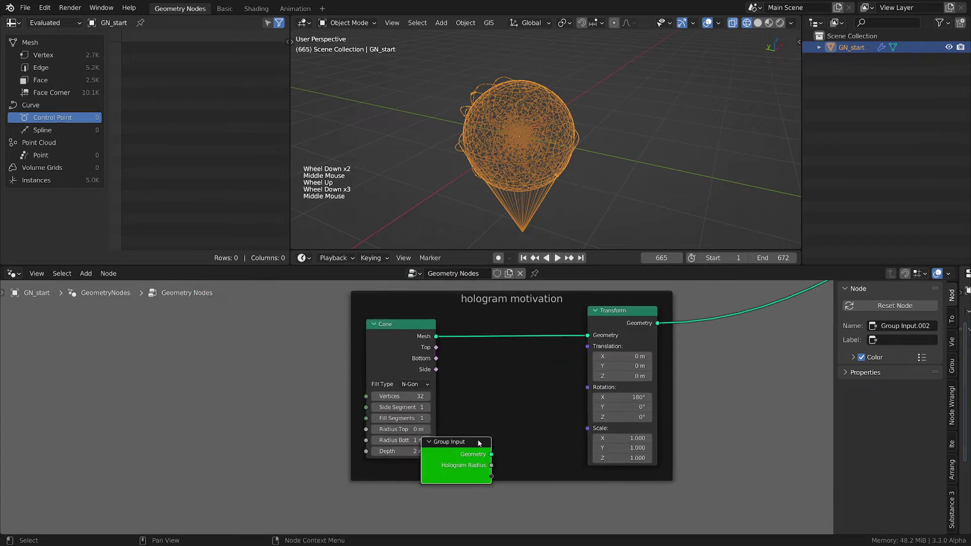
drag(474, 442, 436, 340)
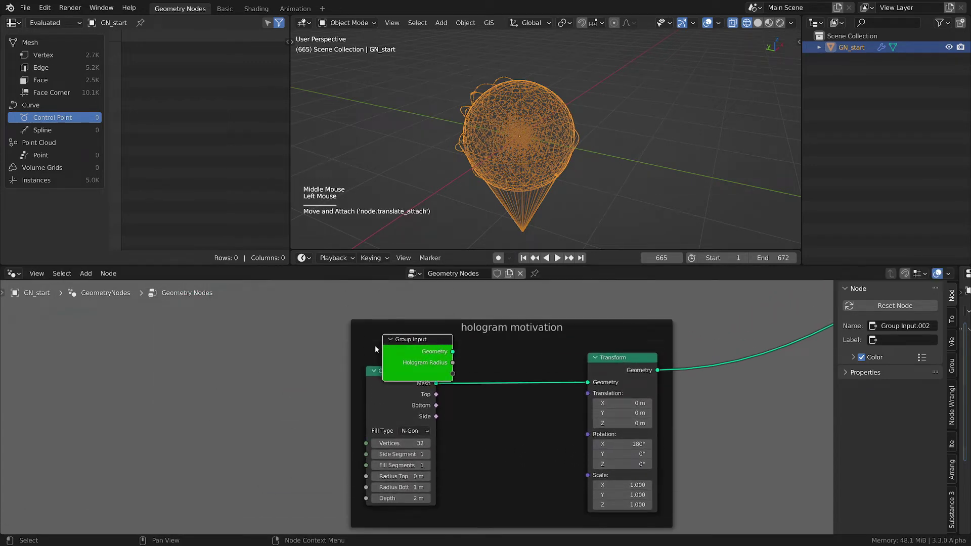
key(g)
click(271, 441)
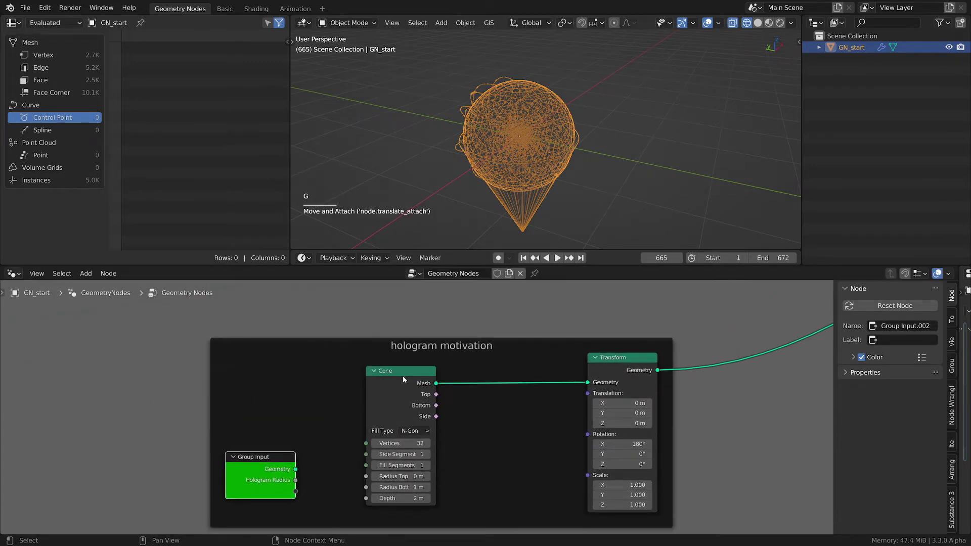
drag(403, 375, 500, 373)
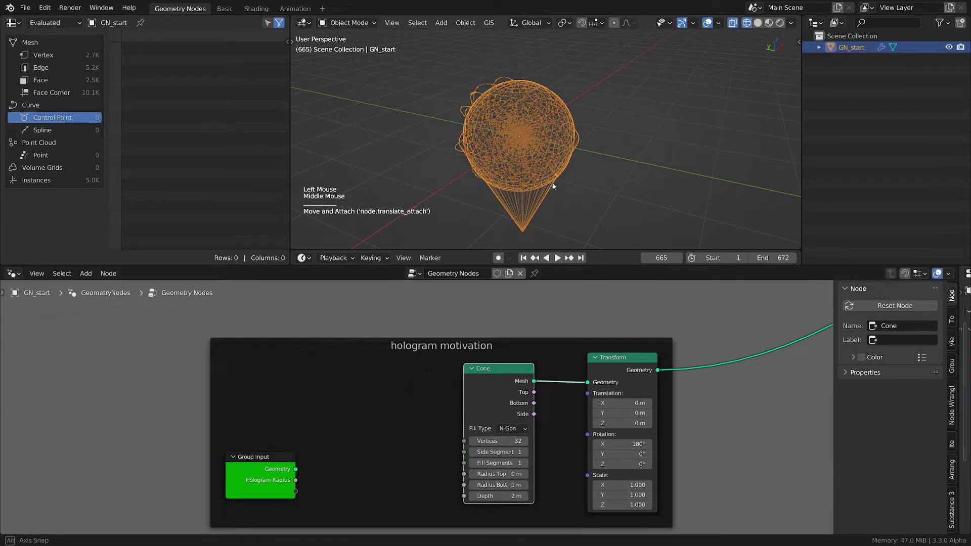
- Move the Group Input node farther left and up to leave space before the Cone node, and save the file
middle_drag(553, 186, 522, 152)
scroll(508, 122, up, 2)
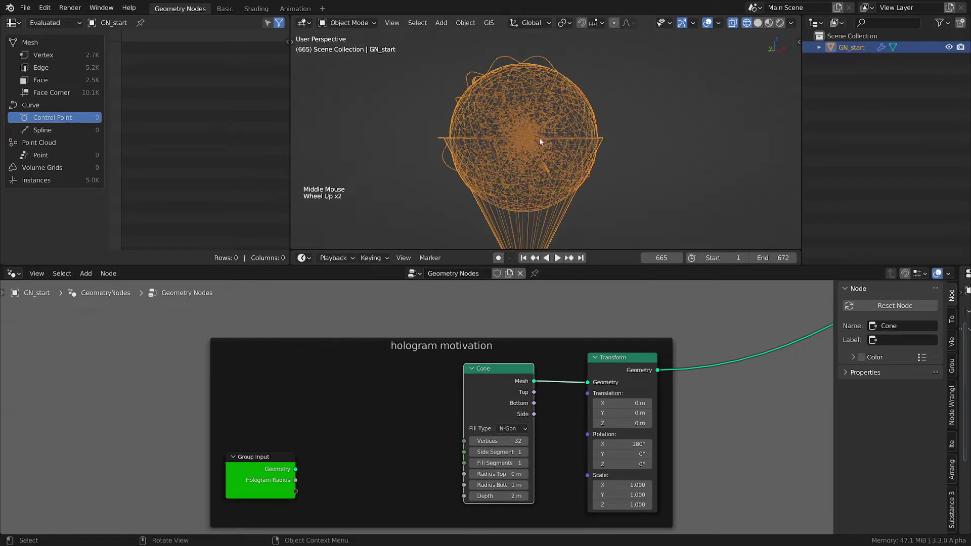
drag(286, 466, 231, 420)
middle_drag(352, 415, 503, 382)
drag(364, 391, 348, 390)
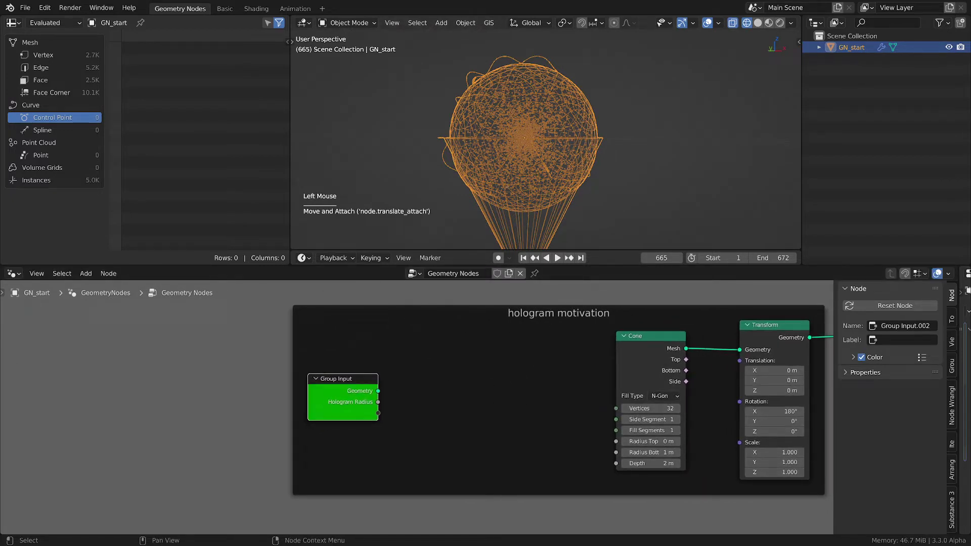
ctrl+click(550, 512)
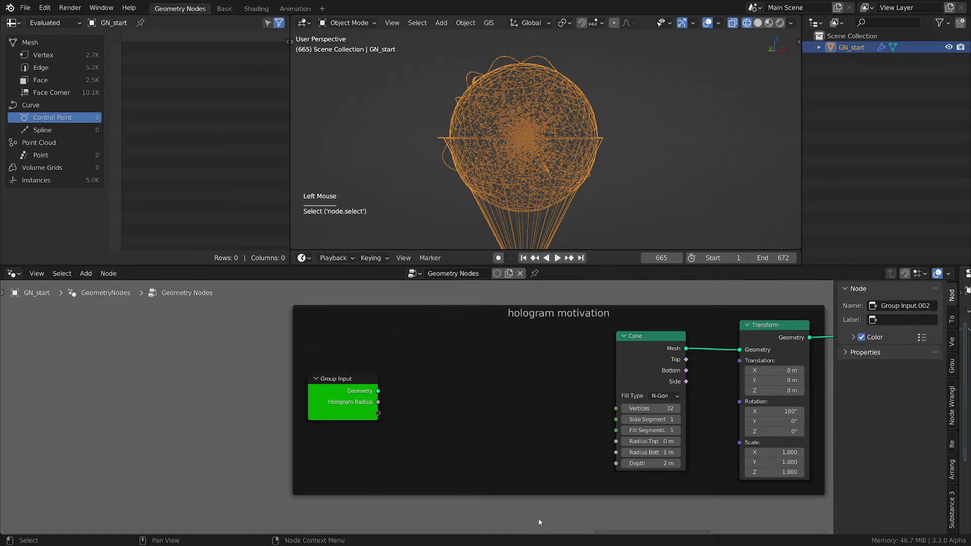
key(ctrl+s)
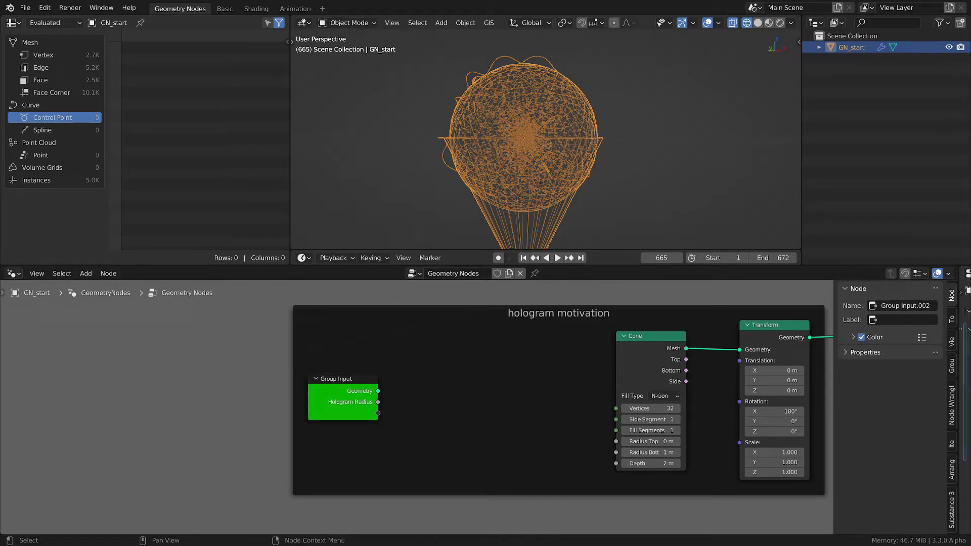
- Switch the 3D view to front orthographic and annotate an upward-pointing arrow to the right of the cone
middle_drag(616, 160, 609, 105)
key(grave)
click(535, 78)
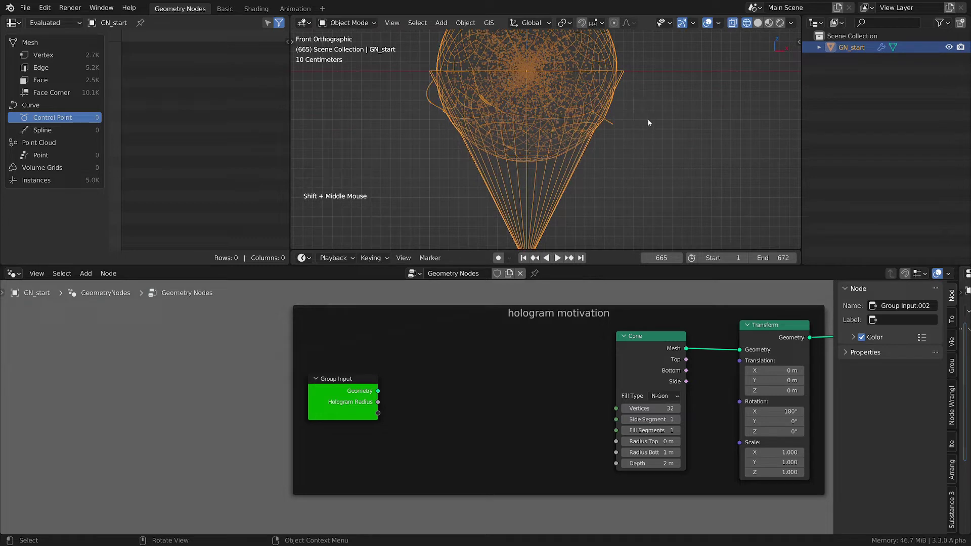
key(d)
drag(649, 96, 644, 221)
mouse_move(628, 123)
mouse_down()
mouse_move(633, 94)
mouse_move(656, 109)
mouse_up()
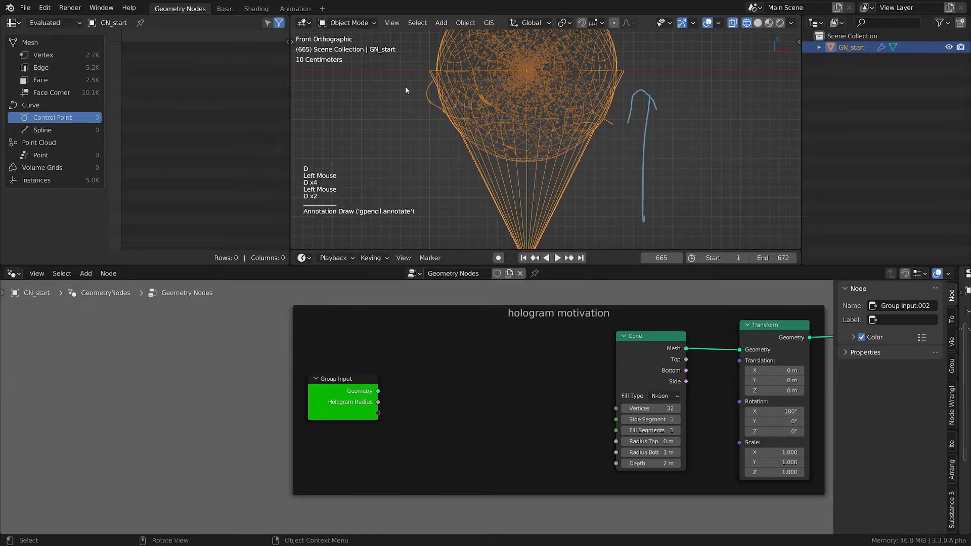
- Annotate a horizontal double-headed arrow across the sphere and circle the cone's tip
mouse_move(406, 90)
mouse_down()
mouse_move(728, 97)
mouse_move(683, 108)
mouse_up()
mouse_move(435, 86)
mouse_down()
mouse_move(375, 95)
mouse_move(411, 101)
mouse_up()
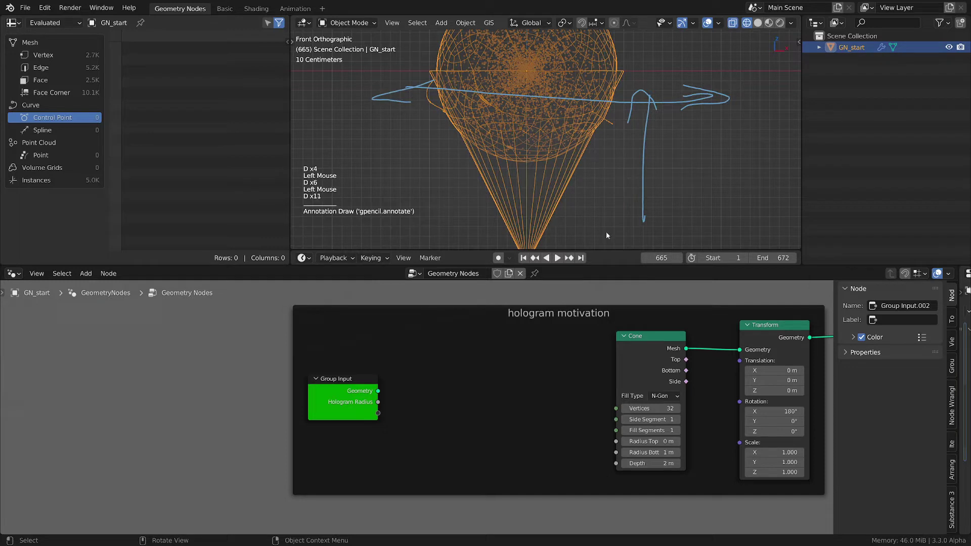
shift+middle_drag(606, 231, 606, 200)
key(d)
drag(520, 227, 529, 231)
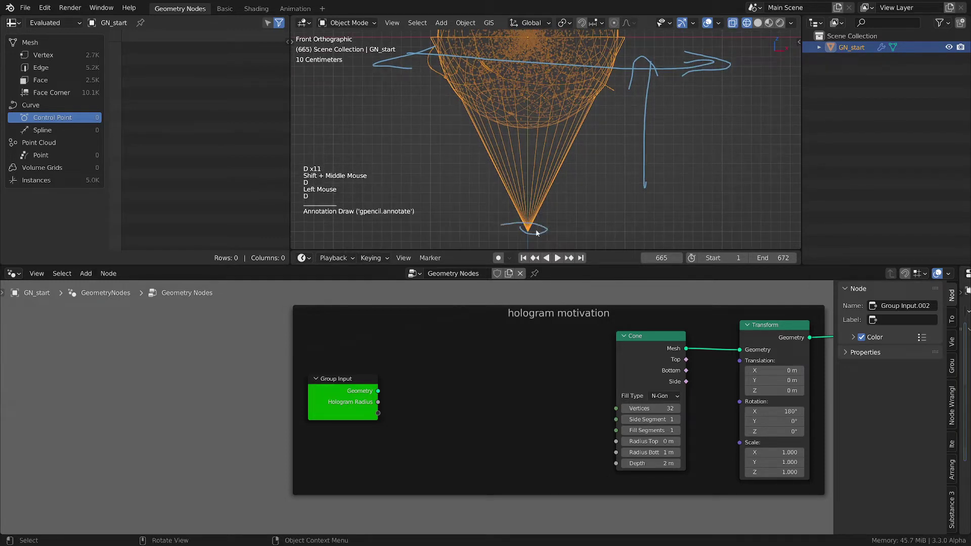
- Erase all annotations around the sphere and cone in the 3D view
key(d)
mouse_move(641, 112)
right_down()
mouse_move(672, 163)
mouse_move(652, 59)
mouse_move(402, 66)
right_up()
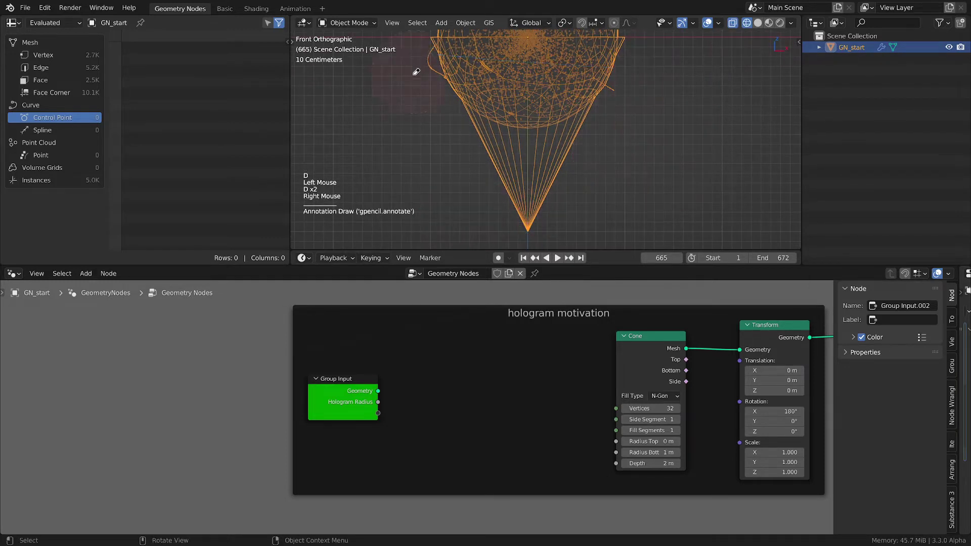
shift+middle_drag(626, 96, 632, 133)
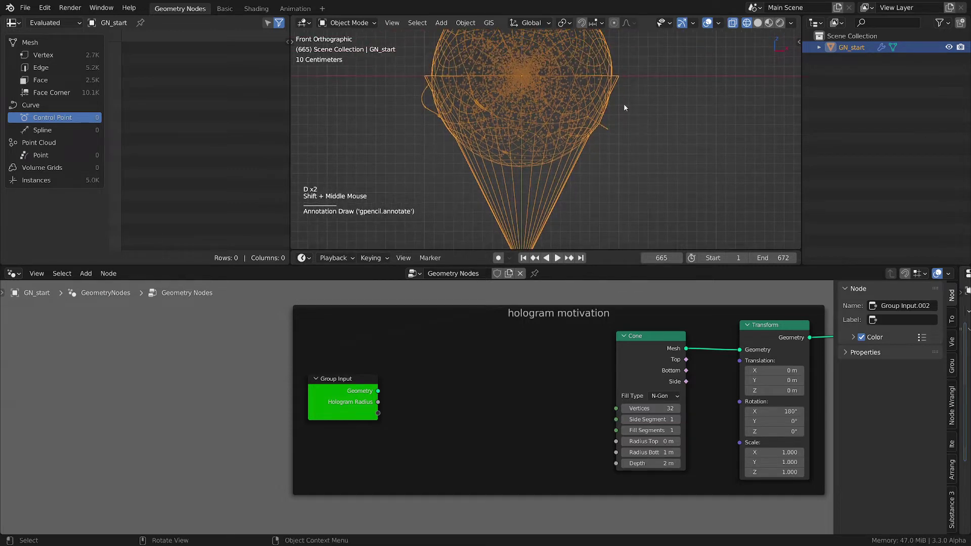
- Annotate a dashed curve around the lower part of the sphere and cone, and erase the strokes
key(d)
click(620, 93)
drag(609, 101, 608, 104)
click(605, 152)
drag(599, 164, 598, 168)
click(562, 199)
drag(577, 181, 554, 205)
drag(551, 211, 546, 216)
drag(539, 221, 523, 225)
click(461, 204)
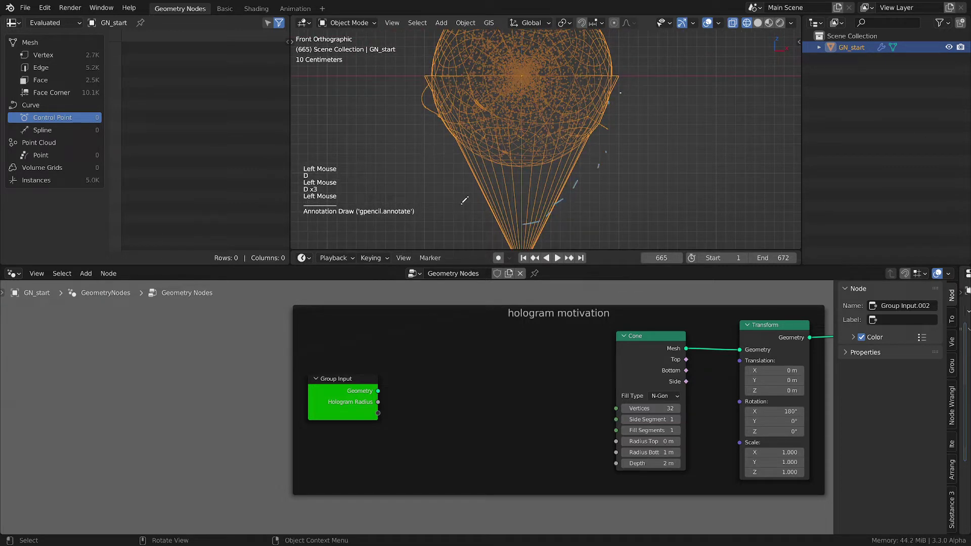
click(471, 183)
drag(493, 136, 507, 143)
drag(531, 156, 506, 198)
mouse_move(590, 96)
mouse_down()
mouse_move(521, 101)
mouse_move(515, 115)
mouse_up()
mouse_move(538, 223)
right_down()
mouse_move(657, 155)
mouse_move(592, 118)
mouse_move(464, 186)
right_up()
key(d)
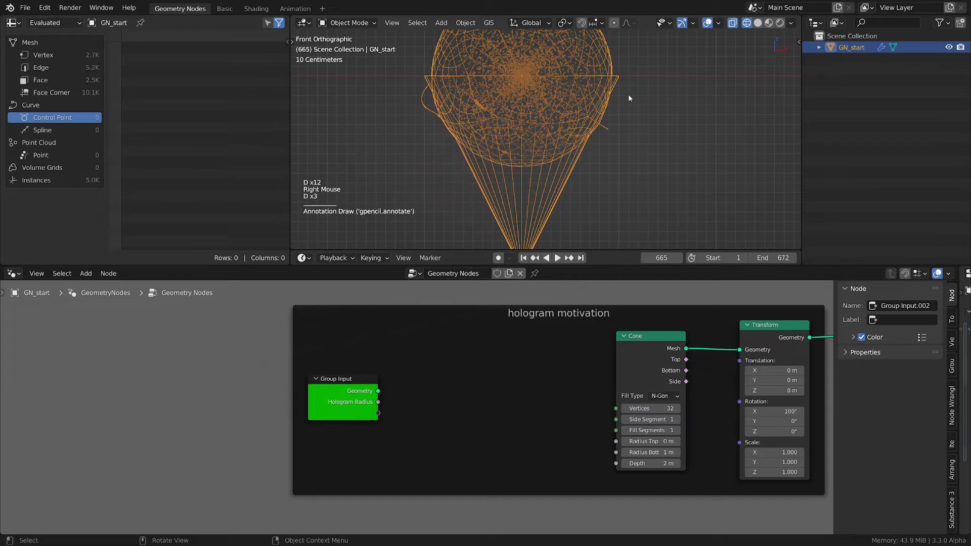
- Set the Cone node's Depth to 1 m
middle_drag(472, 403, 448, 397)
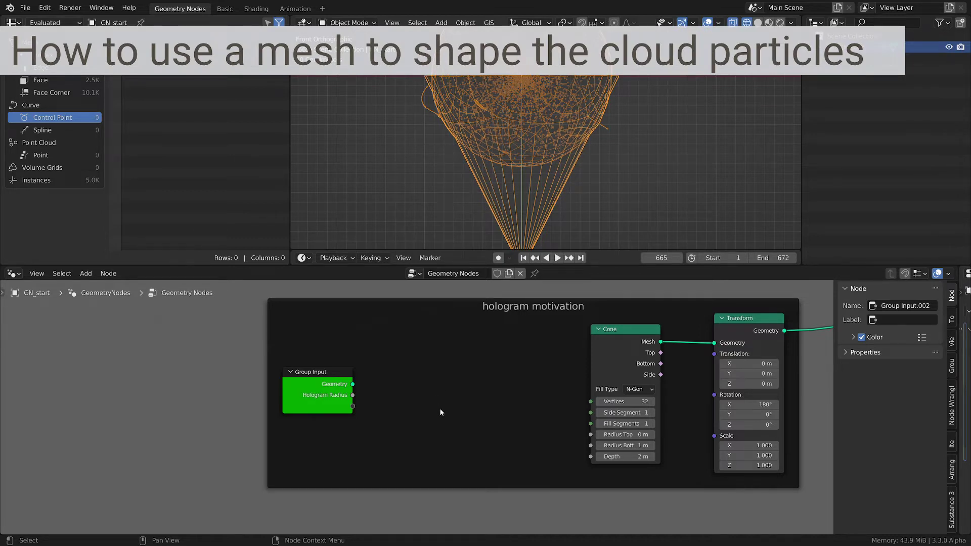
scroll(442, 411, up, 2)
shift+middle_drag(629, 197, 630, 132)
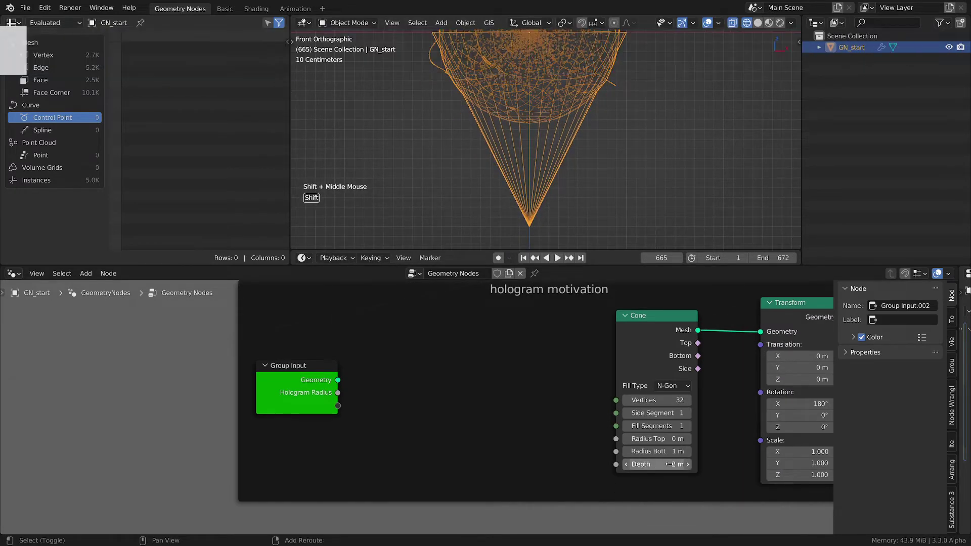
shift+drag(656, 464, 612, 464)
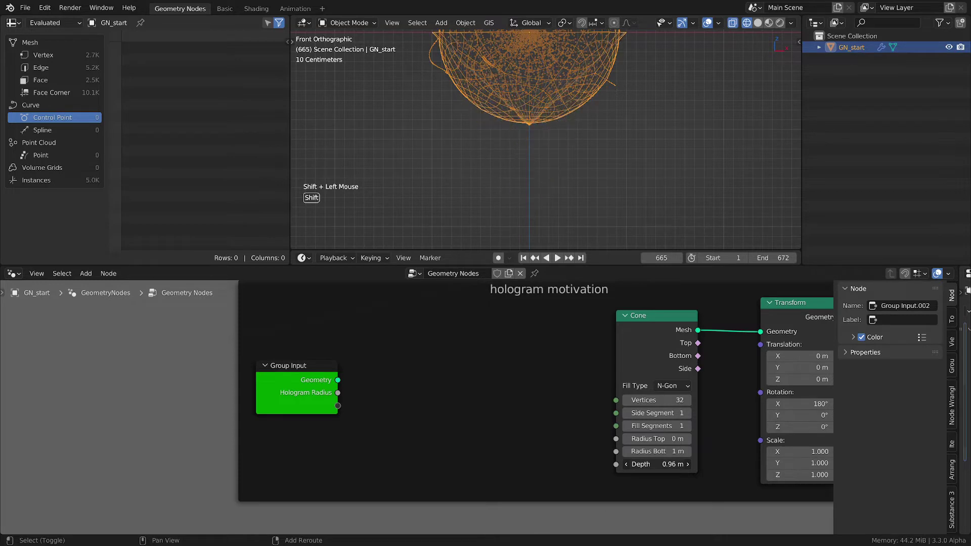
click(657, 465)
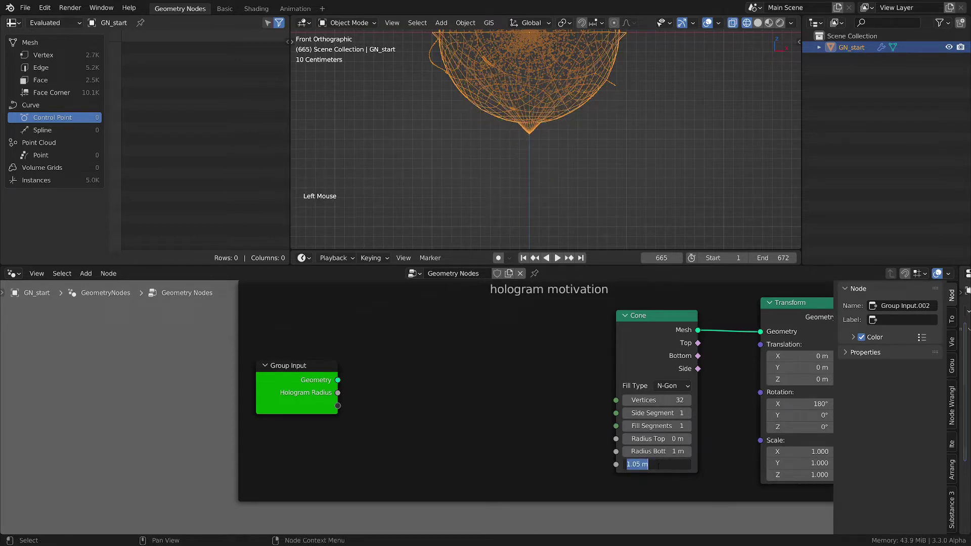
text(1)
key(Return)
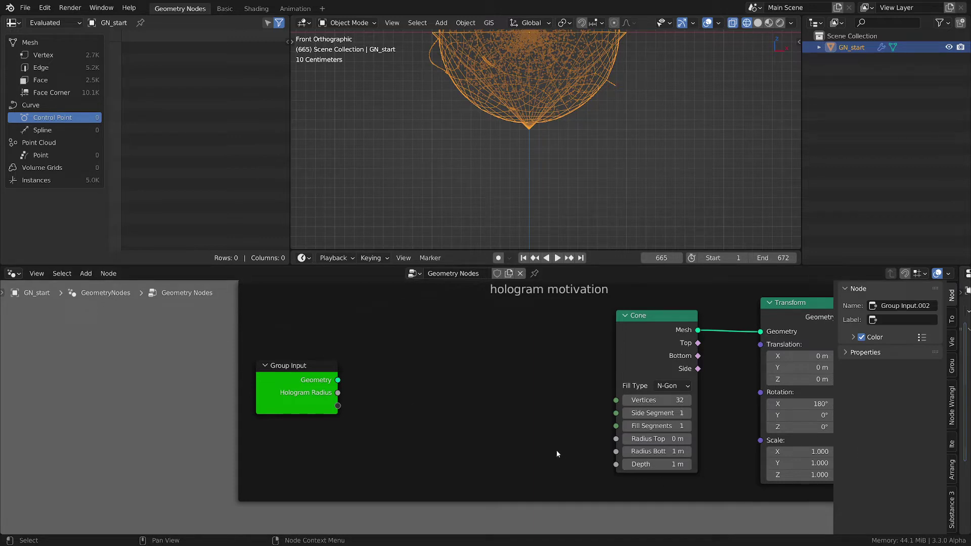
- Connect the Group Input node's Hologram Radius to the Cone node's Depth
mouse_move(432, 426)
mouse_down()
mouse_move(494, 434)
mouse_move(426, 417)
mouse_up()
drag(338, 393, 616, 464)
scroll(506, 133, down, 2)
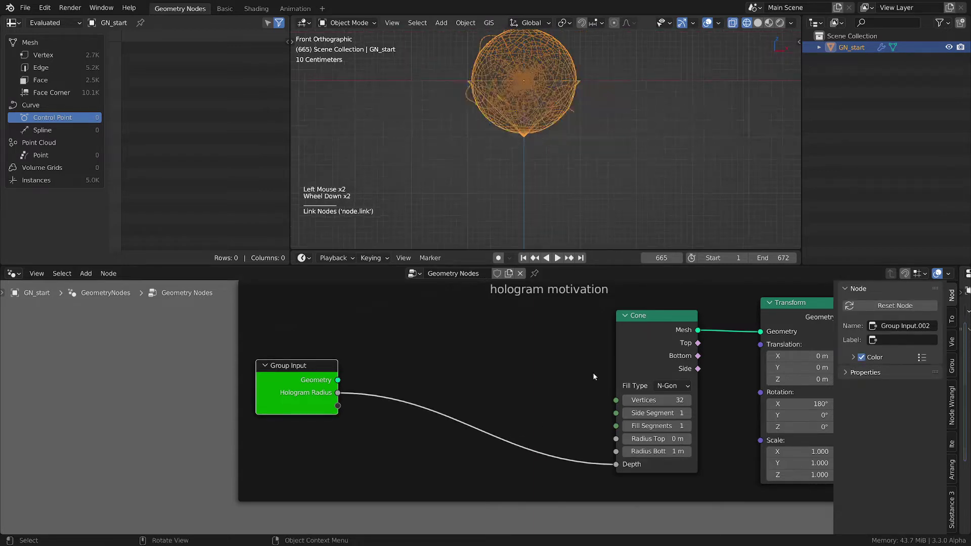
- Insert a Math node set to Add on the link between Hologram Radius and Depth, with a second value of 0.3
middle_drag(483, 457, 474, 432)
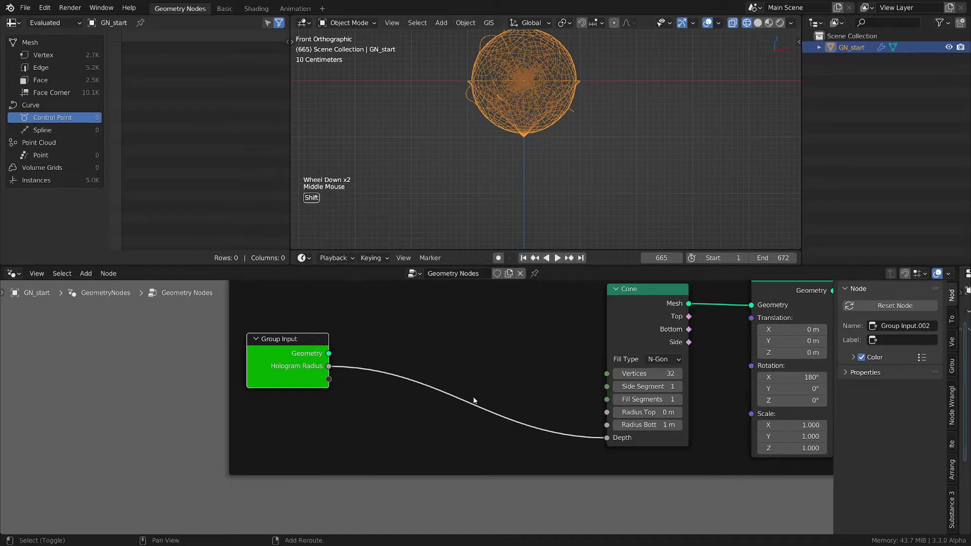
key(shift+a)
mouse_move(450, 487)
click(522, 455)
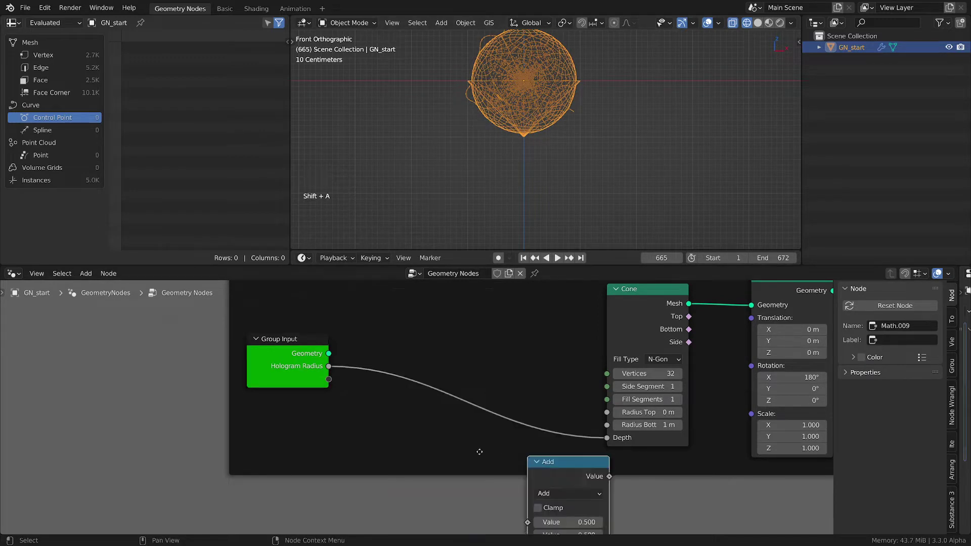
click(378, 371)
scroll(455, 466, up, 3)
mouse_move(466, 454)
shift+mouse_down()
mouse_move(450, 454)
mouse_move(508, 454)
mouse_move(473, 454)
mouse_move(483, 454)
shift+mouse_up()
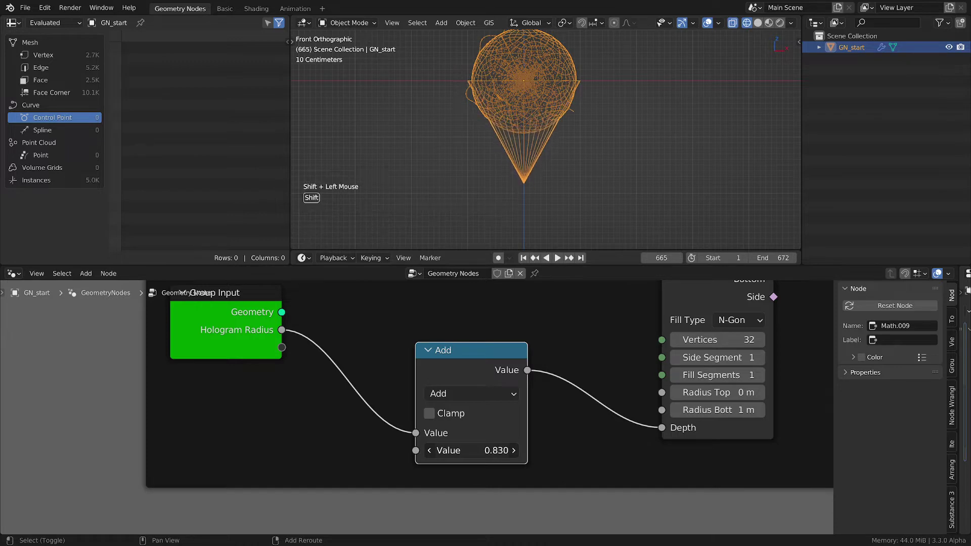
click(491, 455)
text(0.3)
key(Return)
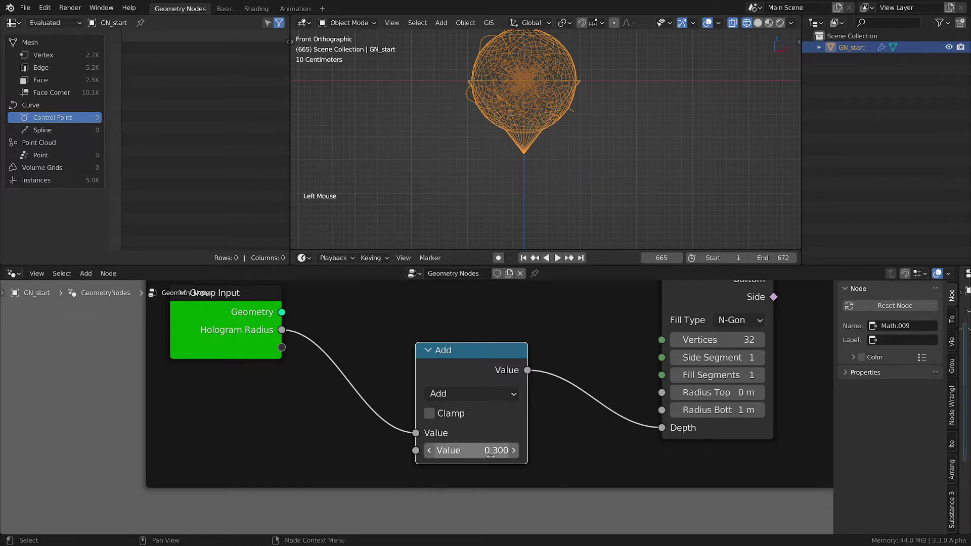
- Apply the "1 input" color preset to the Add node and move the node lower in the frame
scroll(536, 389, down, 2)
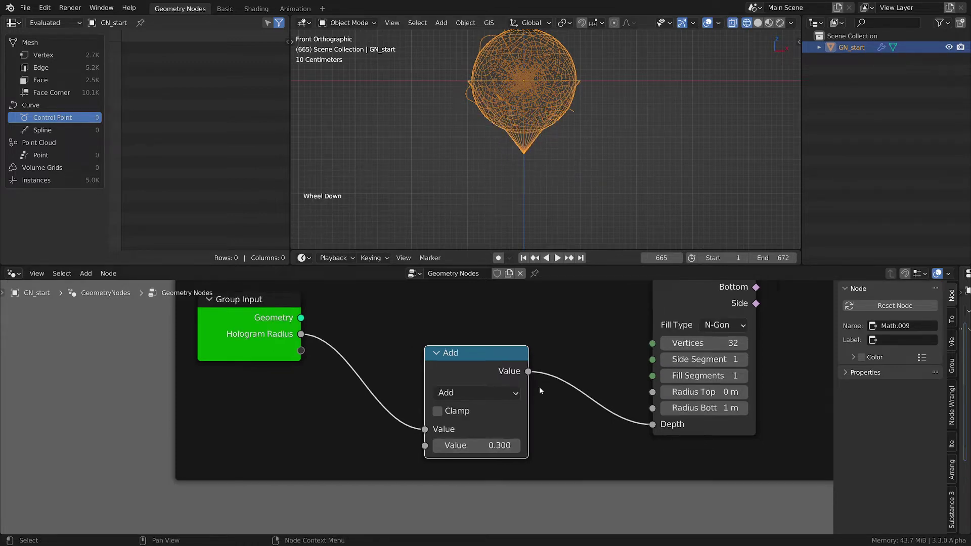
click(921, 358)
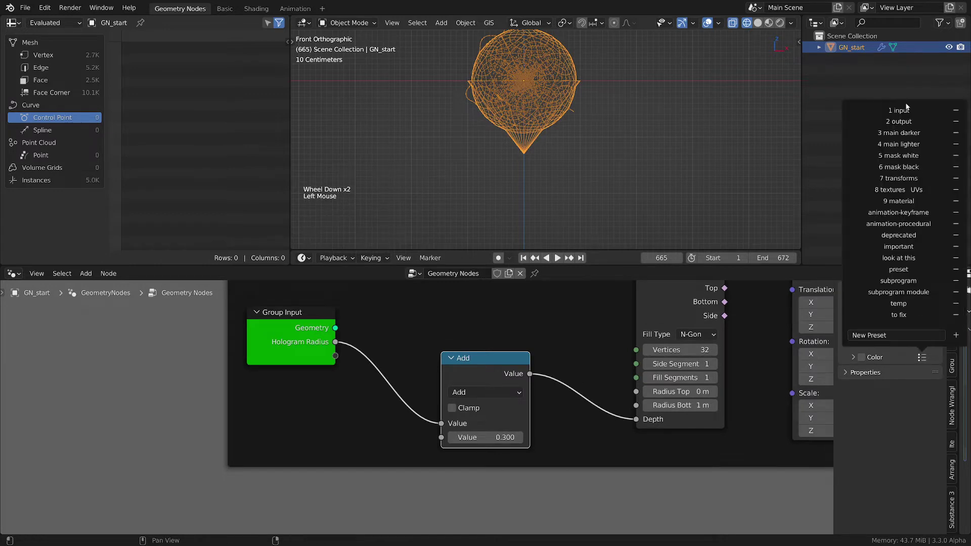
click(898, 110)
drag(500, 362, 480, 429)
- Duplicate the Add node and place the copy above the original, between the Group Input and Cone nodes
scroll(480, 430, down, 2)
middle_drag(480, 430, 500, 453)
key(shift+d)
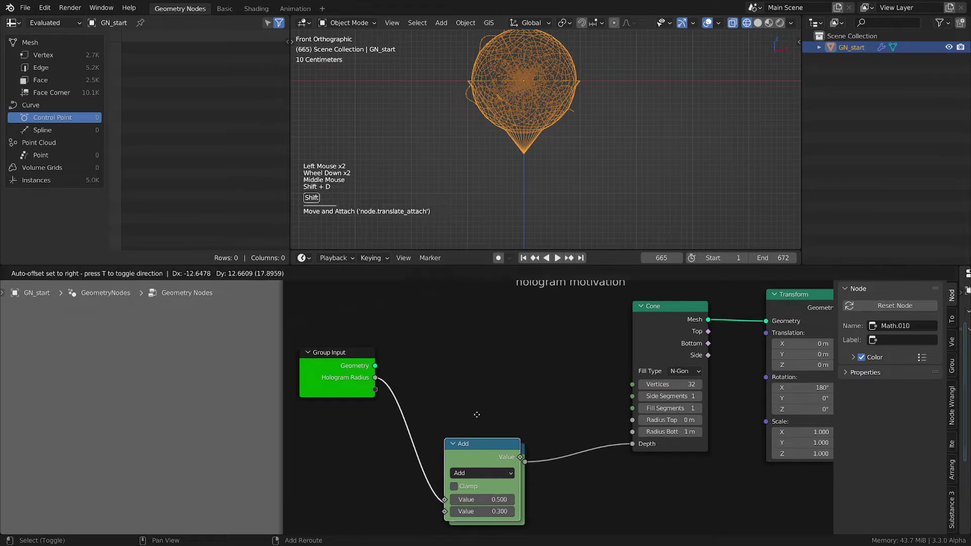
click(481, 319)
scroll(547, 391, up, 1)
scroll(547, 394, up, 1)
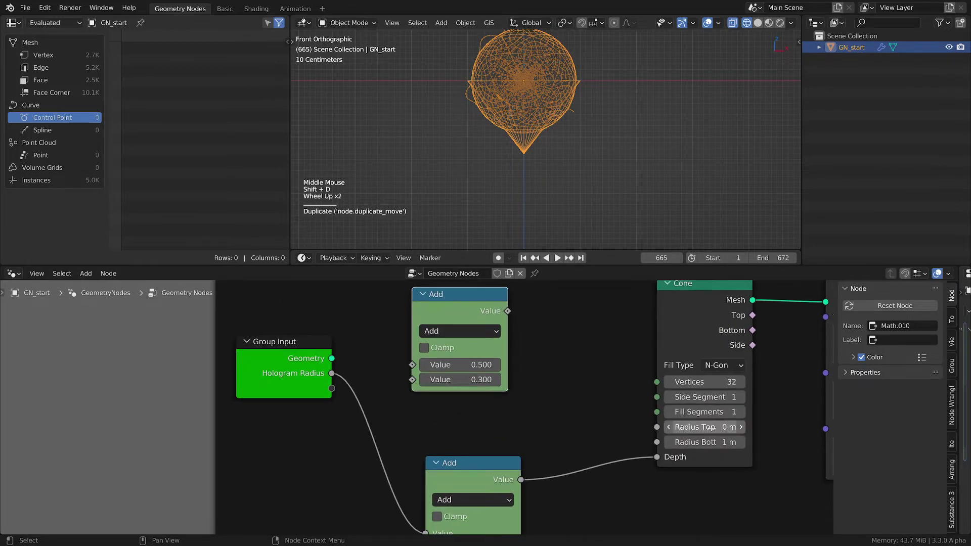
- Link Hologram Radius through the upper Add node to the Cone's Radius Top, with a second value of -0.61
drag(331, 374, 414, 367)
drag(508, 311, 663, 427)
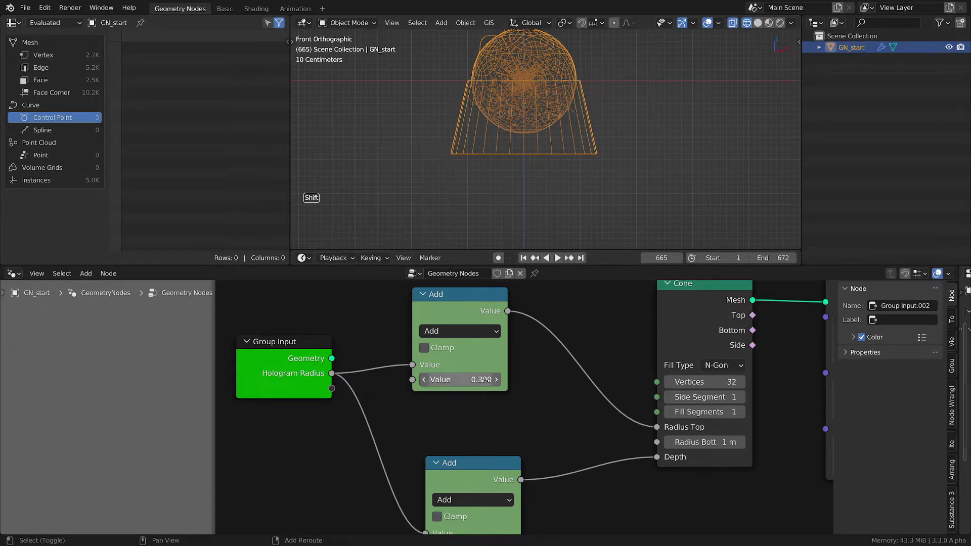
shift+drag(482, 379, 435, 380)
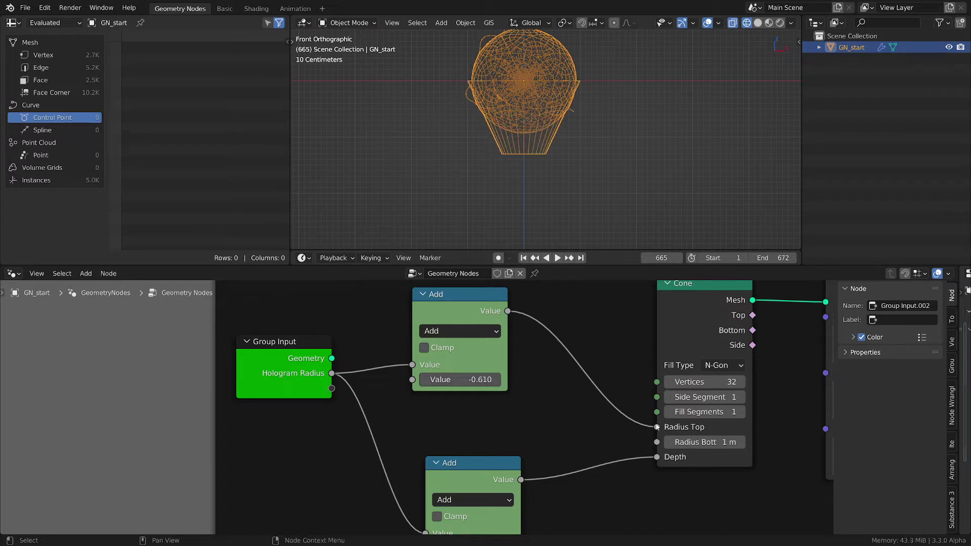
- Move the upper Add node's link from Radius Top to Radius Bottom and set its second value to 0.01
drag(657, 427, 657, 442)
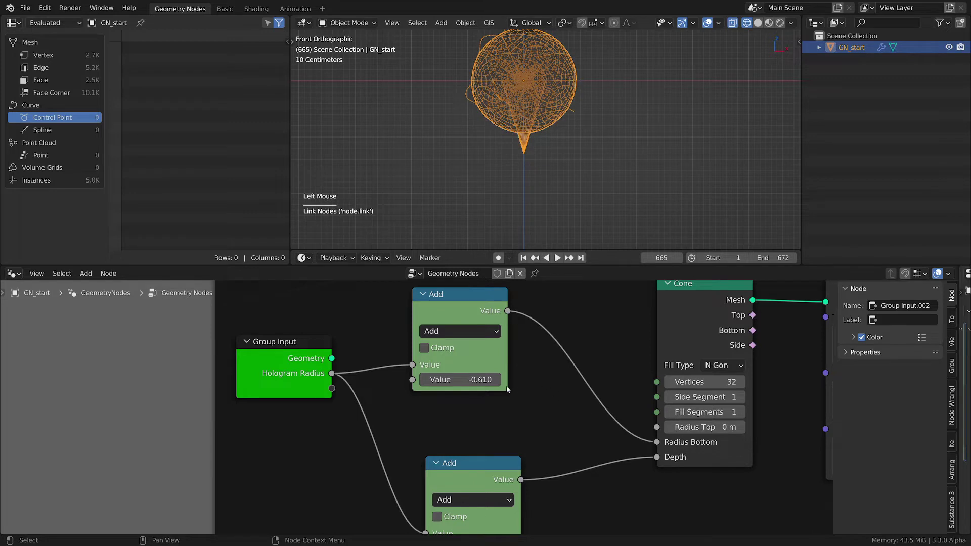
shift+drag(457, 381, 489, 380)
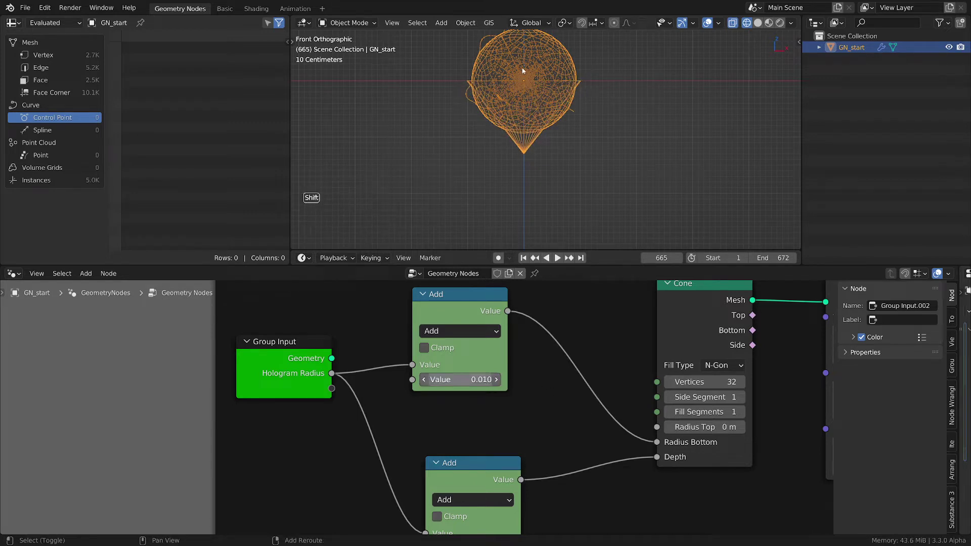
middle_drag(493, 72, 506, 95)
key(grave)
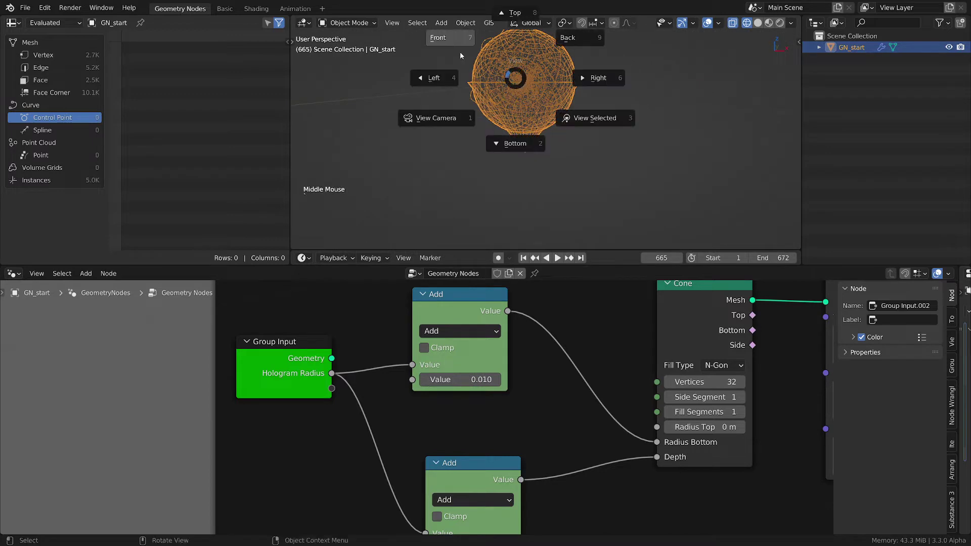
click(460, 51)
- Shift the Group Input and upper Add nodes left, and the lower Add node down and left, to make room
scroll(509, 332, up, 2)
scroll(509, 332, down, 3)
scroll(509, 332, down, 1)
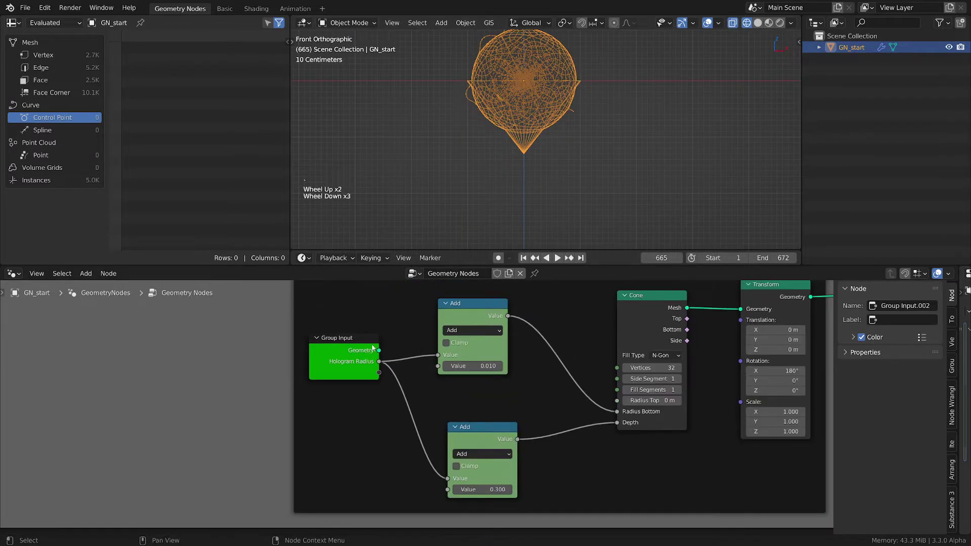
drag(371, 342, 322, 341)
drag(457, 304, 421, 304)
scroll(654, 413, up, 2)
middle_drag(531, 392, 586, 396)
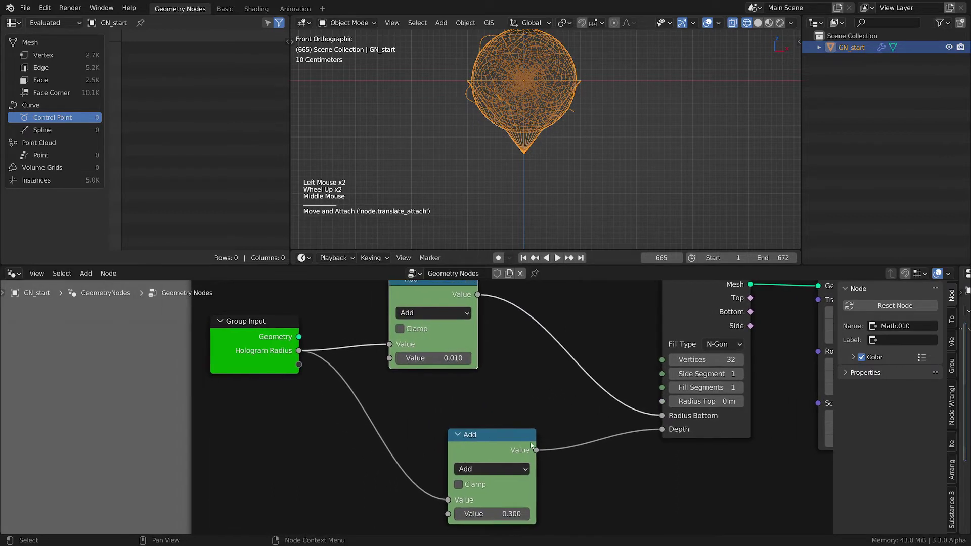
drag(522, 433, 471, 469)
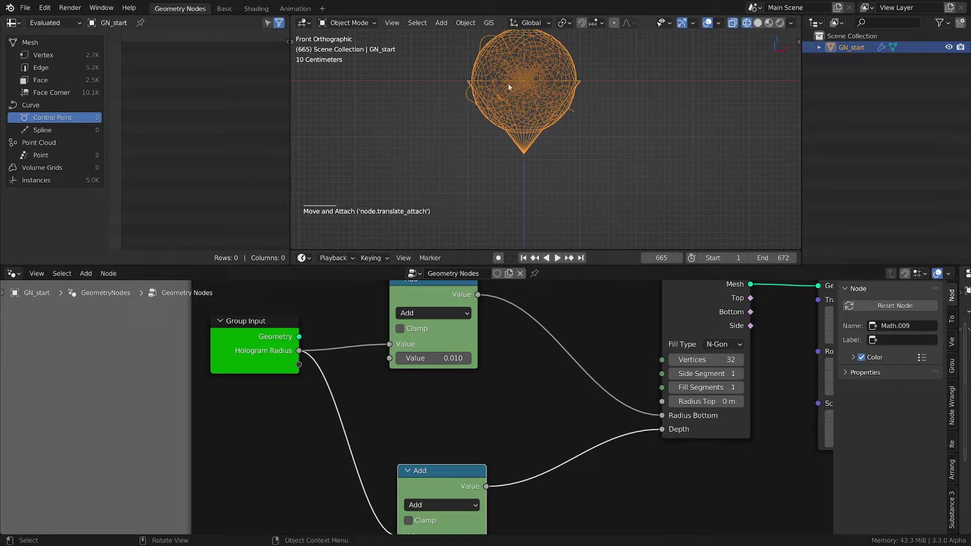
mouse_move(272, 347)
mouse_down()
mouse_move(288, 344)
mouse_move(261, 344)
mouse_move(271, 345)
mouse_up()
- Duplicate the upper Add node, place the copy between the two Add nodes, and change its operation to Divide
click(420, 292)
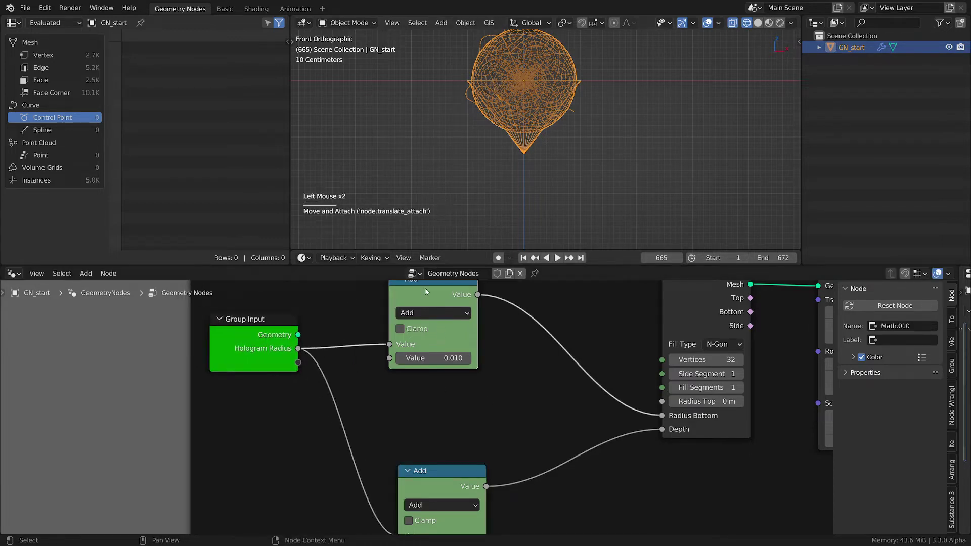
key(shift+d)
click(495, 375)
click(501, 397)
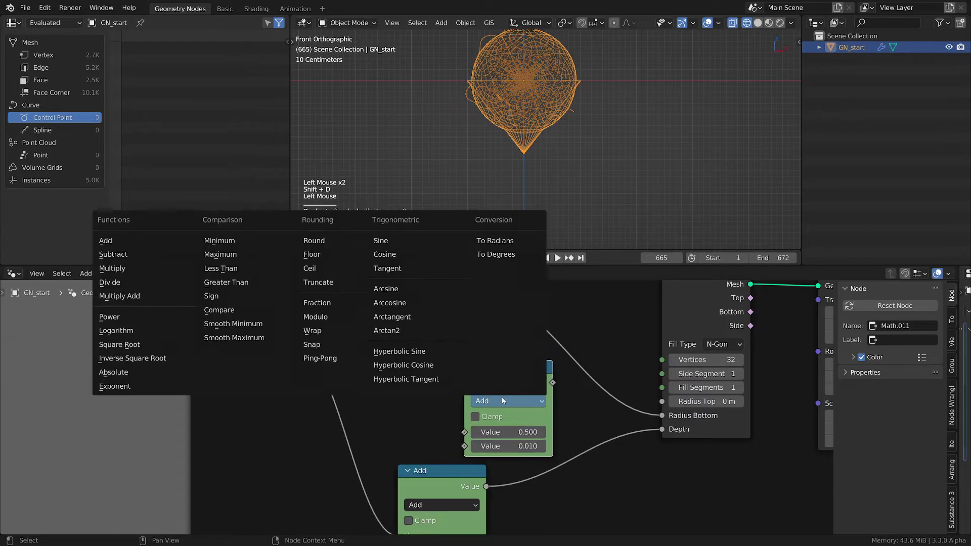
click(135, 284)
- Link Hologram Radius through the Divide node to the Cone's Radius Top, with a divisor of 3
drag(299, 348, 464, 432)
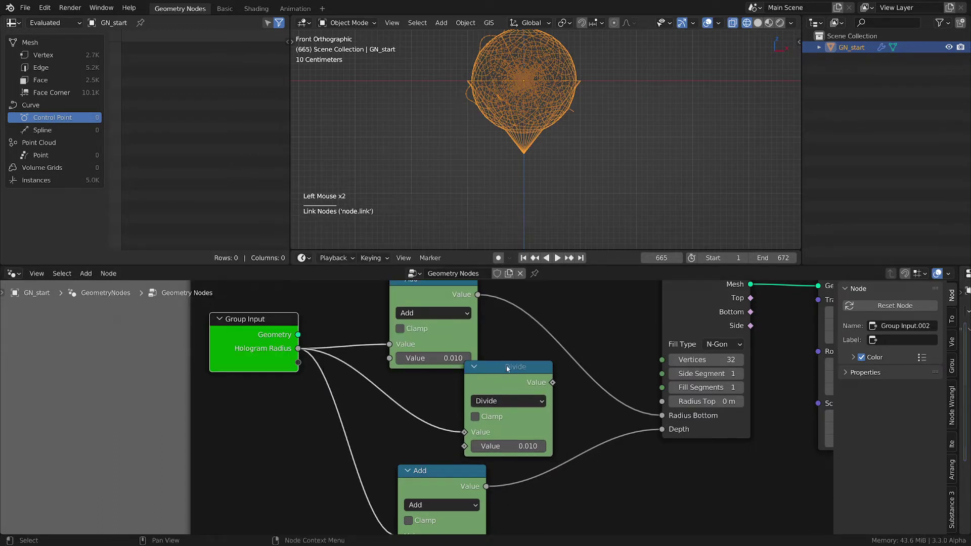
click(538, 446)
text(3)
key(Return)
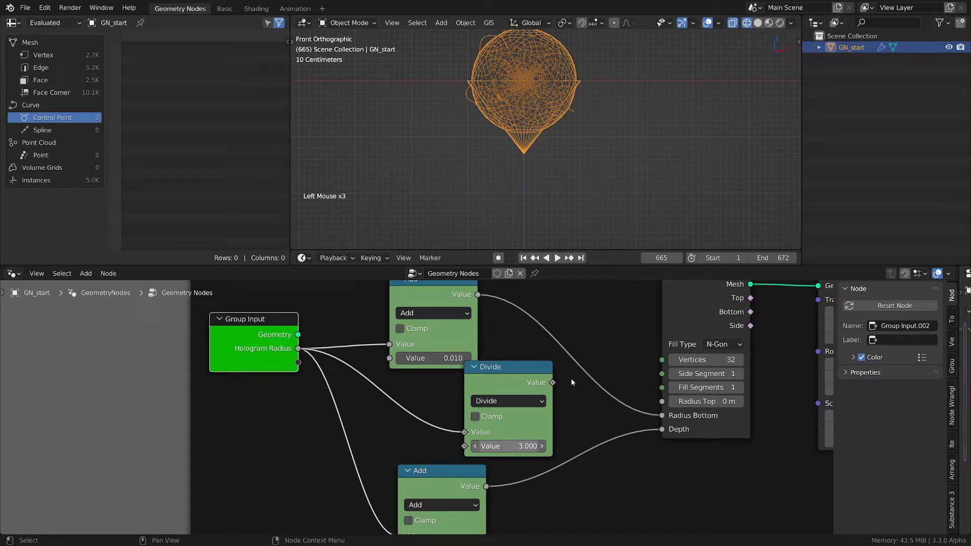
drag(553, 382, 670, 402)
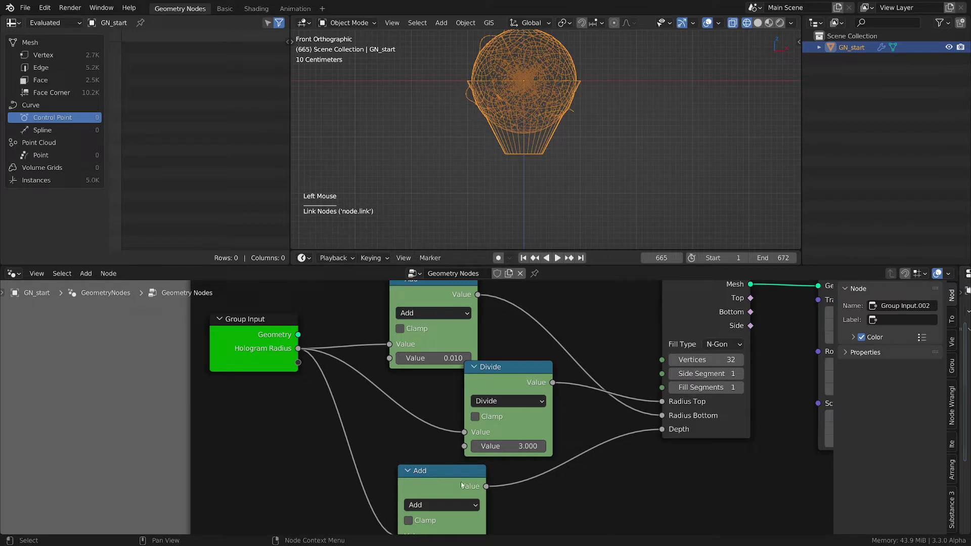
- Arrange the Divide and lower Add nodes in a column beneath the upper Add node without overlaps
scroll(517, 414, down, 1)
drag(453, 474, 476, 496)
drag(513, 374, 454, 389)
drag(476, 494, 450, 496)
- Try a divisor of 3.35 on the Divide node and reset it to 3
shift+drag(460, 460, 486, 460)
click(459, 459)
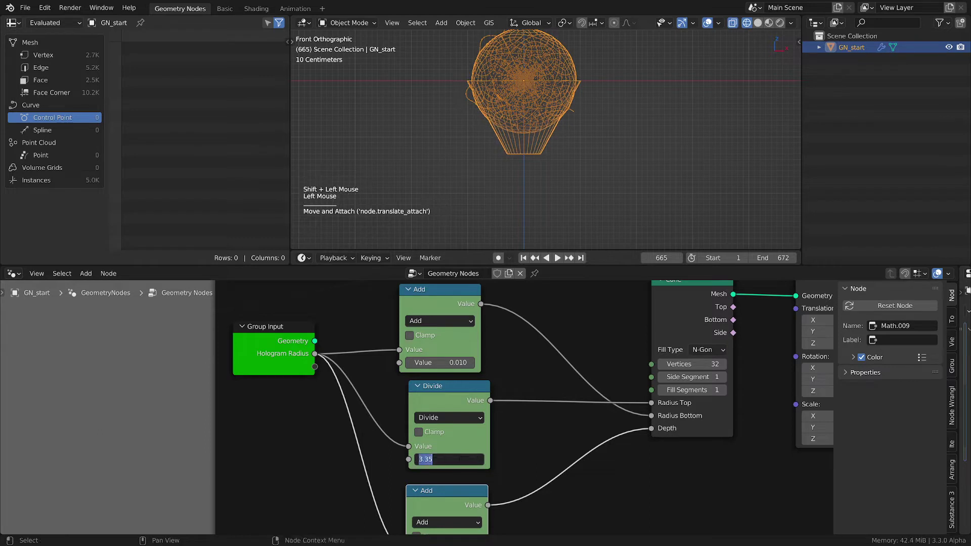
text(3)
key(Return)
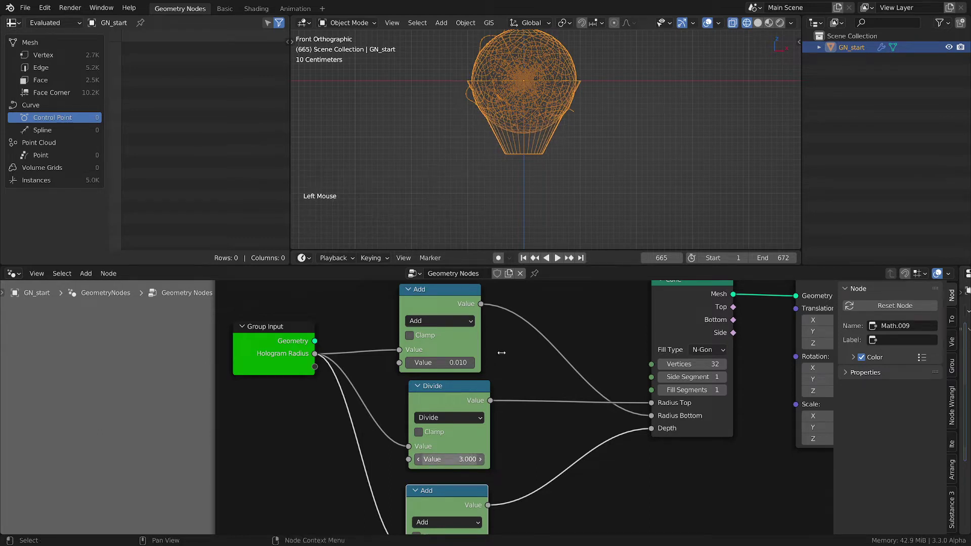
- Switch the viewport from wireframe to Material Preview shading and view the cone from an angle
scroll(501, 353, down, 3)
key(z)
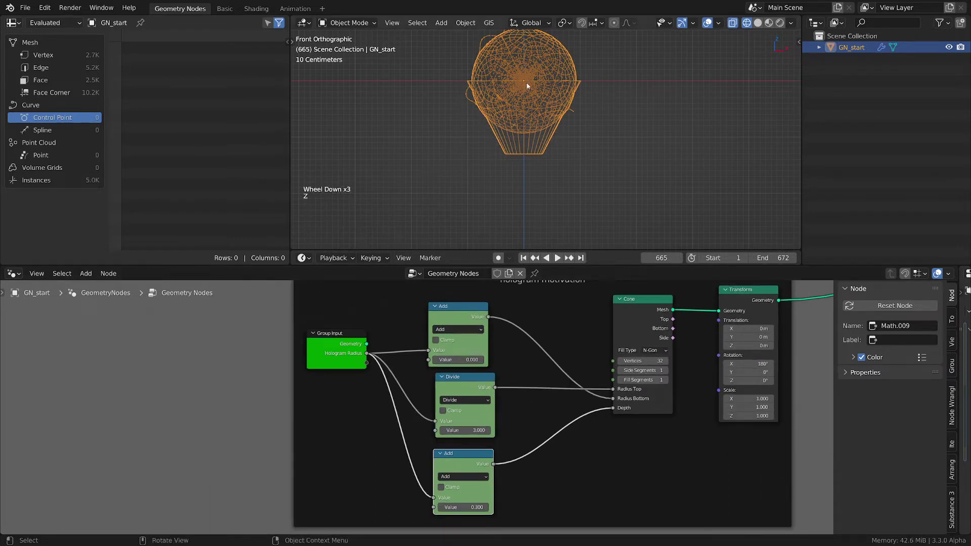
click(618, 139)
mouse_move(526, 106)
middle_down()
mouse_move(535, 108)
mouse_move(528, 119)
mouse_move(514, 121)
middle_up()
- Move the Cone node closer to the Math nodes and align the two Add nodes and the Divide node in one vertical column
middle_drag(451, 347, 351, 371)
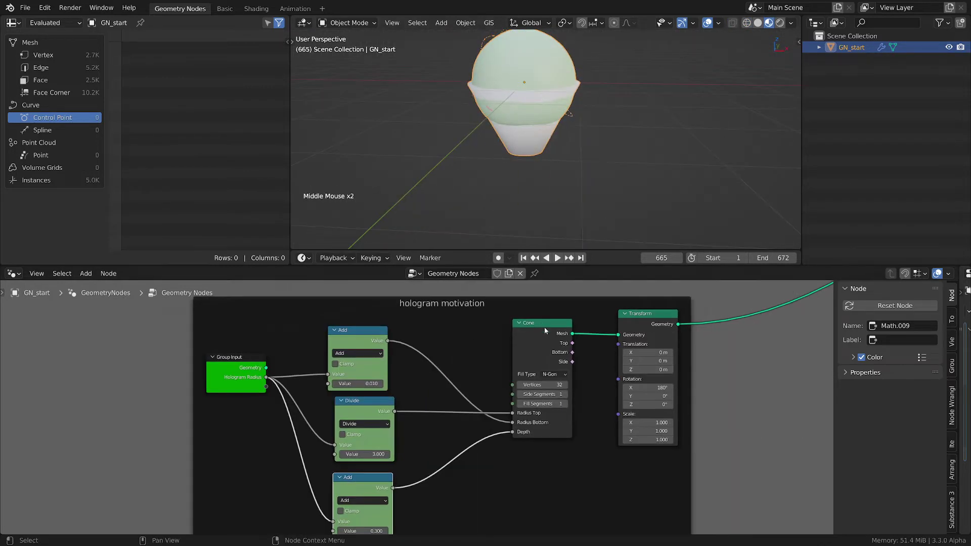
drag(532, 331, 465, 340)
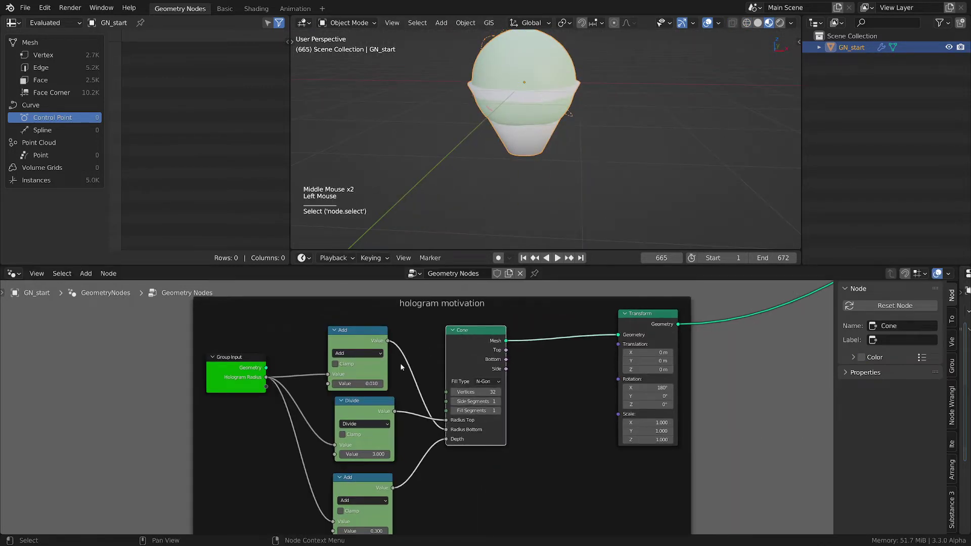
shift+click(359, 485)
shift+click(358, 335)
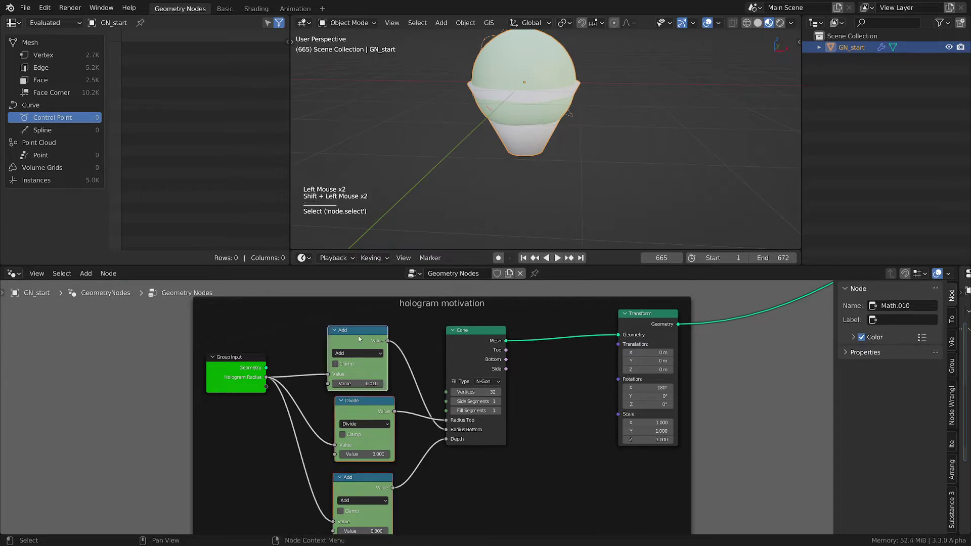
key(s)
key(x)
key(0)
key(Return)
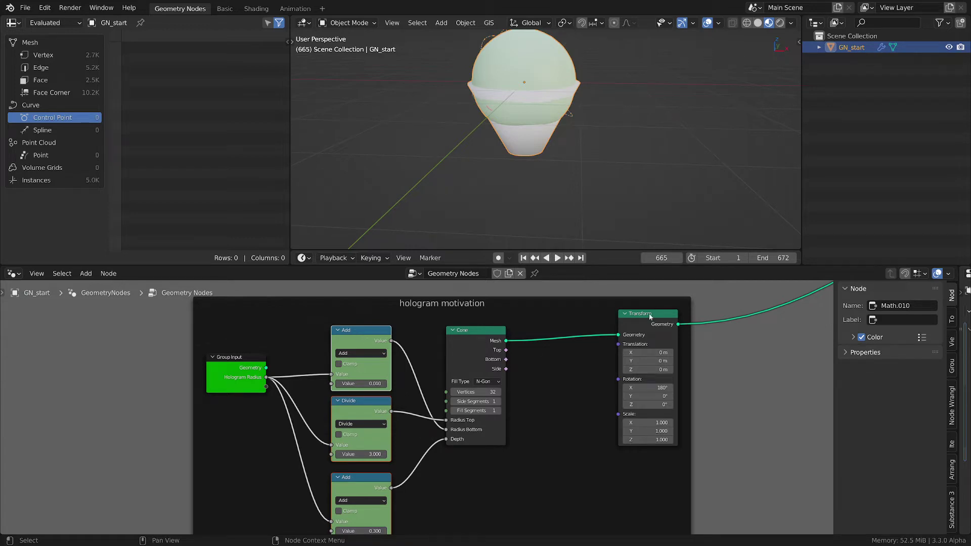
- Move the Transform node farther from the Cone and insert a Distribute Points on Faces node on the link between them
drag(637, 321, 737, 325)
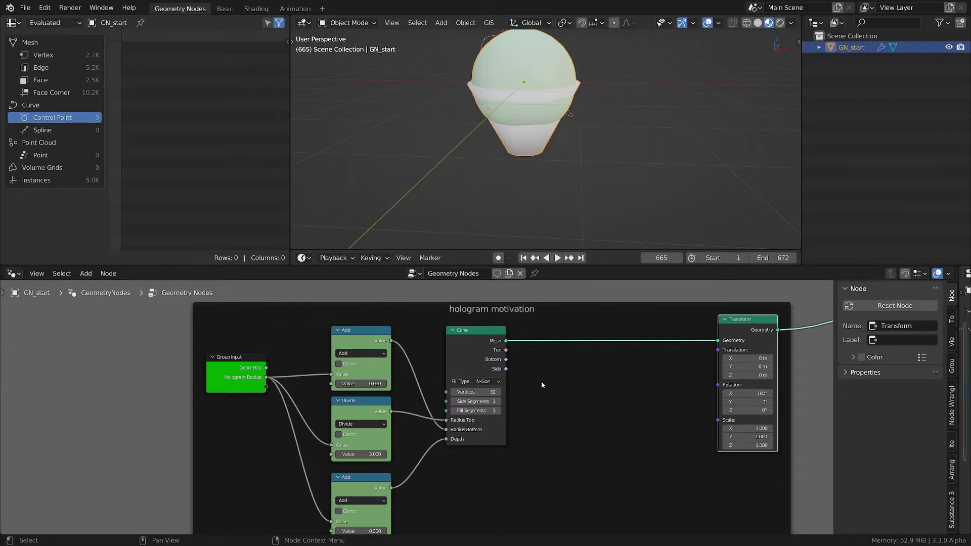
middle_drag(541, 385, 533, 385)
key(shift+a)
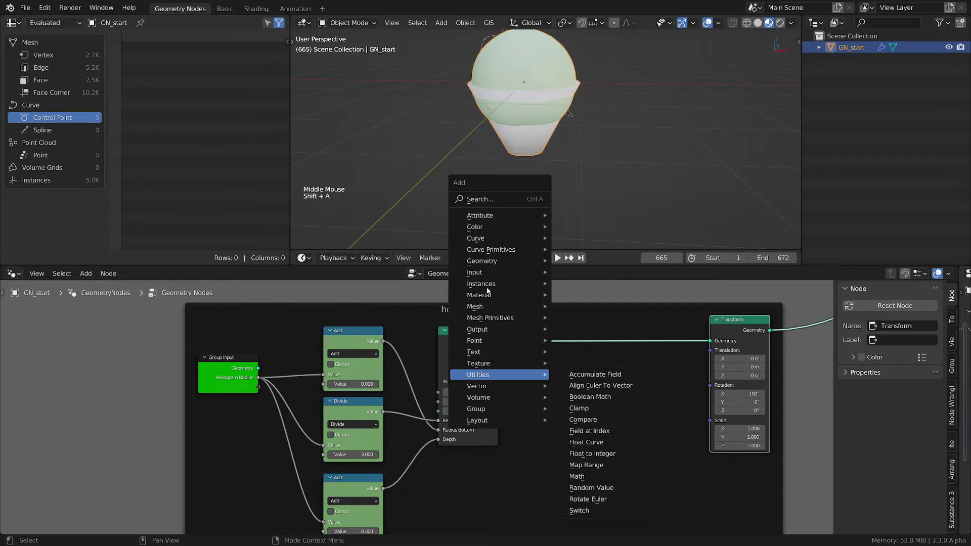
mouse_move(488, 289)
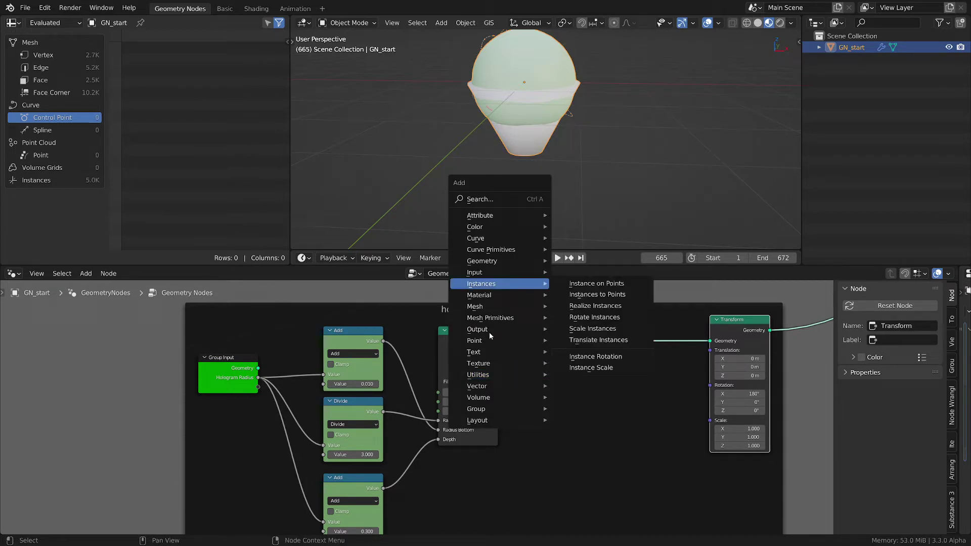
mouse_move(482, 345)
click(607, 340)
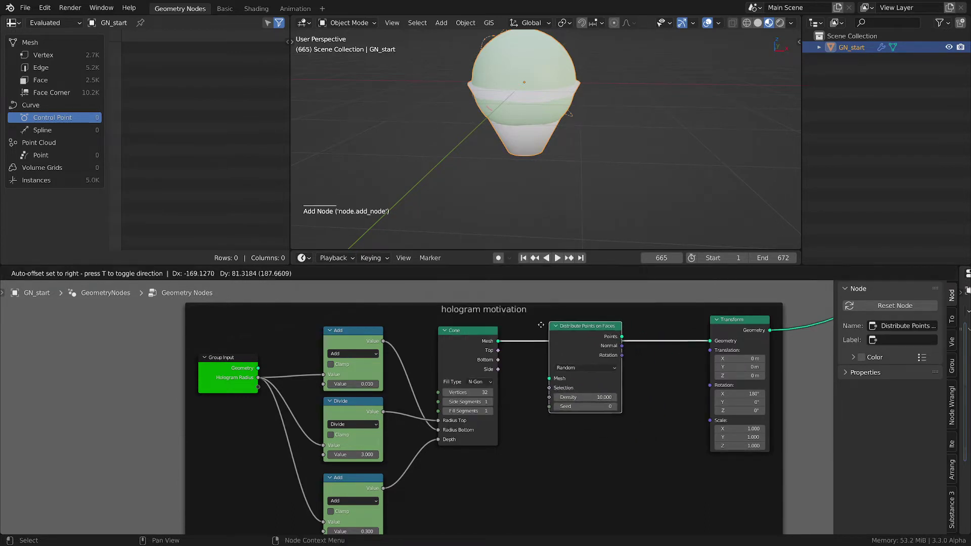
click(577, 354)
- Try densities of 132.5 and 157.9 on the Distribute Points on Faces node
mouse_move(534, 103)
middle_down()
mouse_move(551, 96)
mouse_move(540, 105)
middle_up()
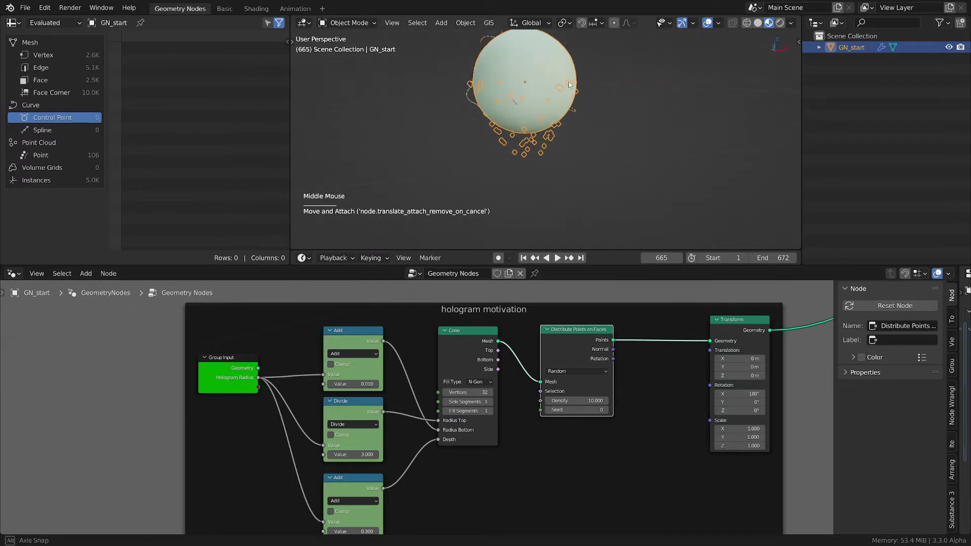
scroll(540, 105, up, 2)
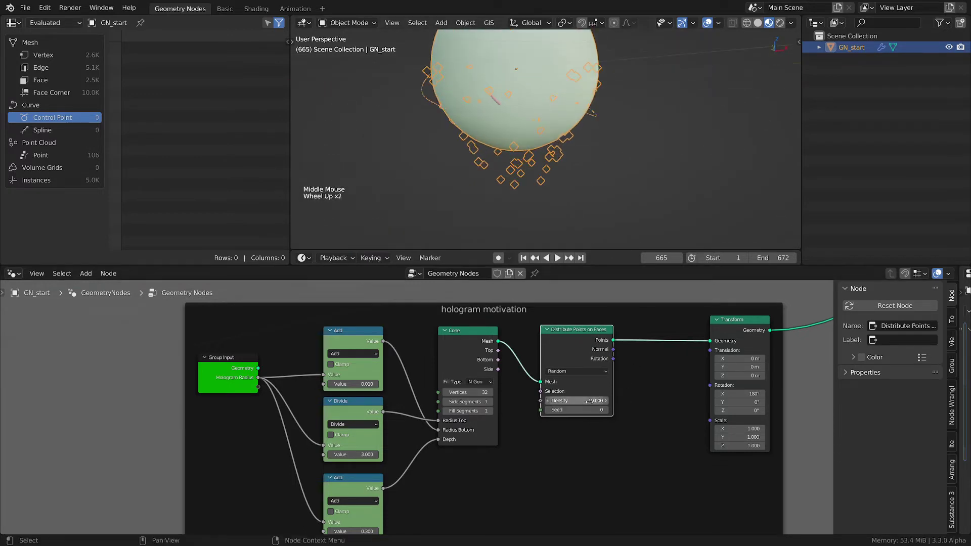
mouse_move(576, 401)
mouse_down()
mouse_move(606, 401)
mouse_move(574, 402)
mouse_up()
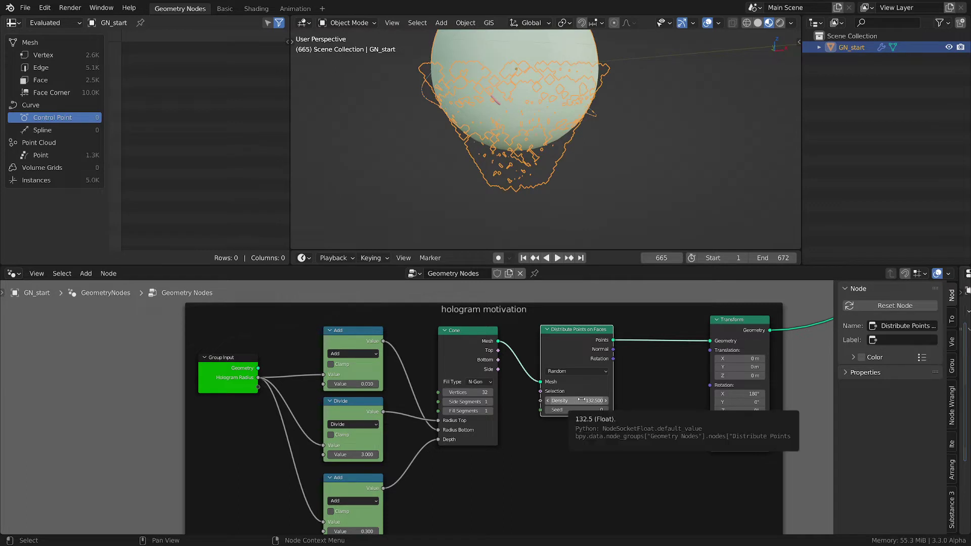
drag(581, 401, 598, 401)
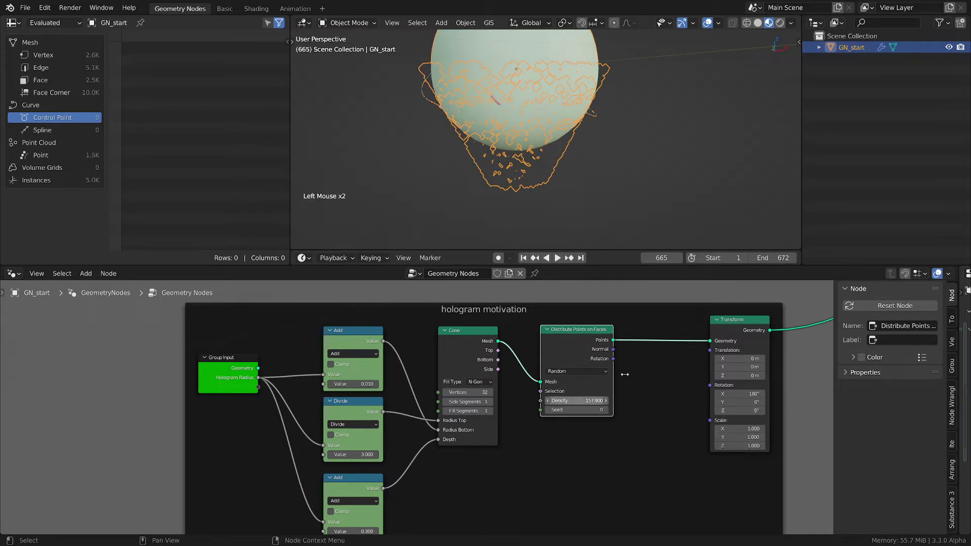
- Move the Cone and Distribute Points on Faces nodes closer to the Math nodes and set the point Density to 200
drag(466, 337, 447, 338)
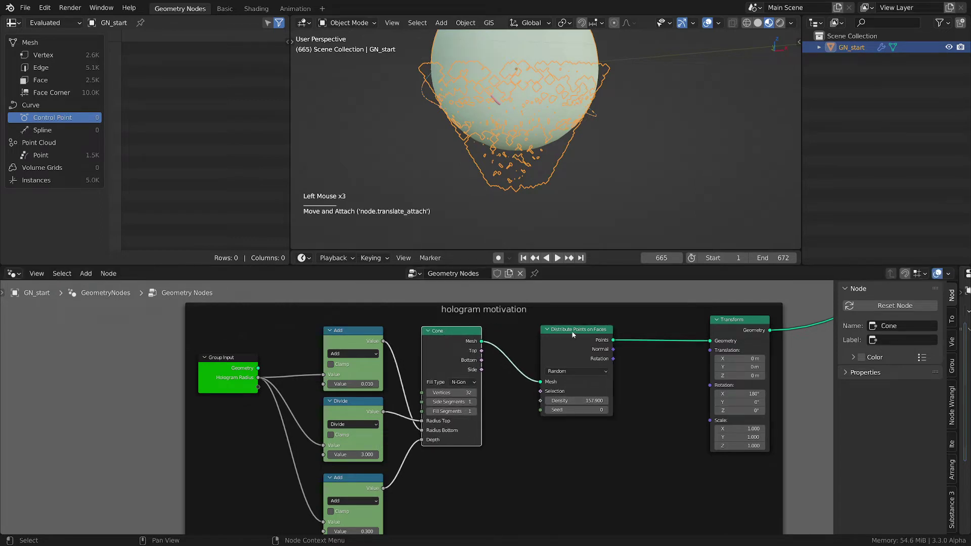
drag(572, 333, 542, 335)
middle_drag(585, 421, 524, 413)
click(490, 396)
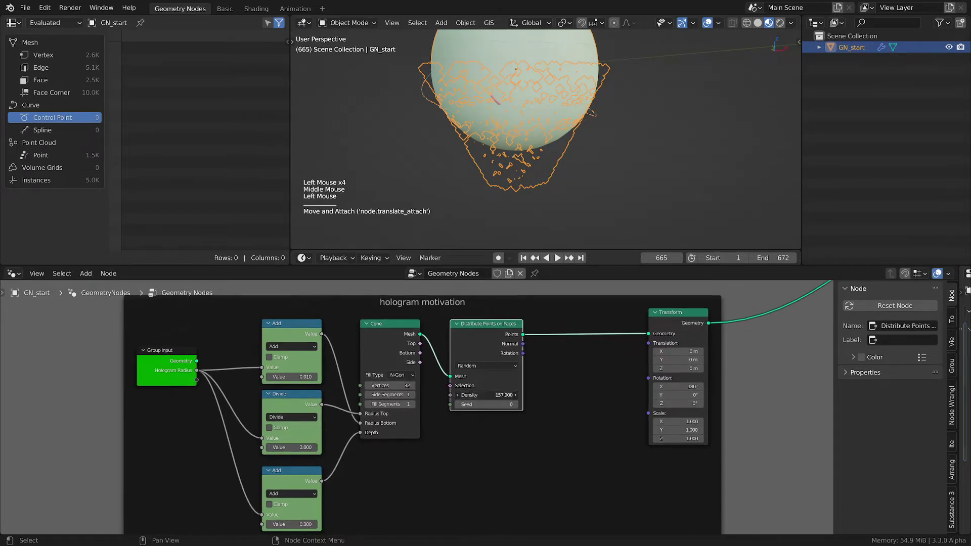
text(200)
key(Return)
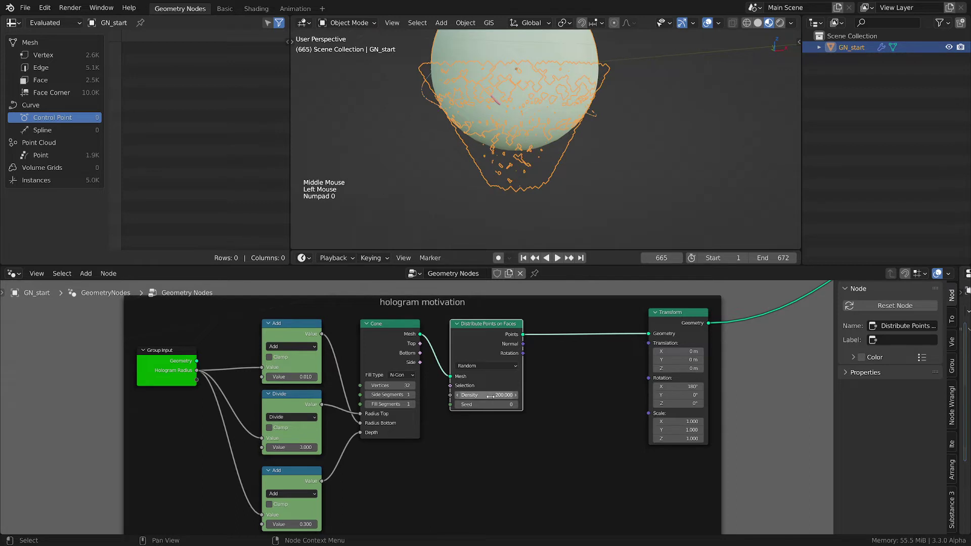
- Move the Transform node horizontally farther away from the Distribute Points on Faces node
mouse_move(510, 94)
middle_down()
mouse_move(570, 132)
mouse_move(519, 100)
middle_up()
middle_drag(576, 404, 471, 417)
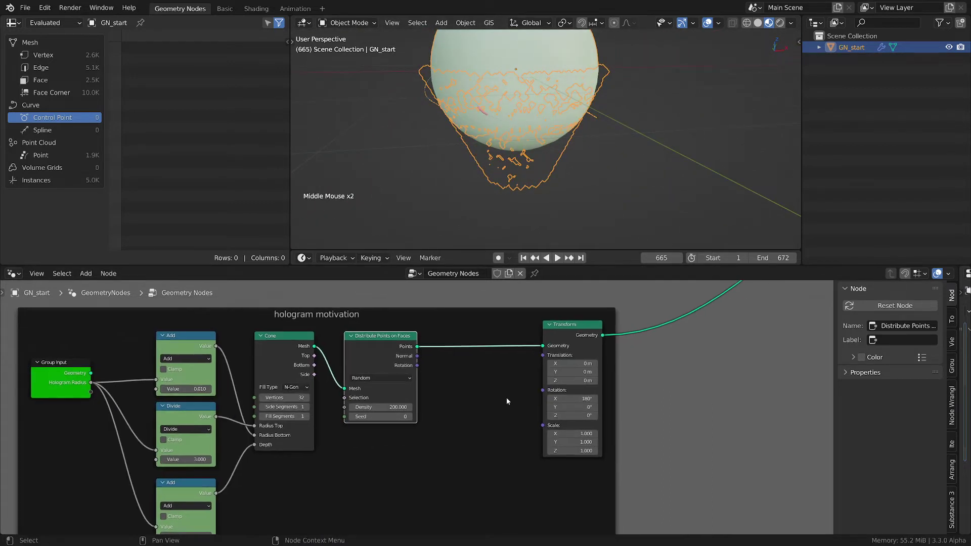
click(581, 335)
key(g)
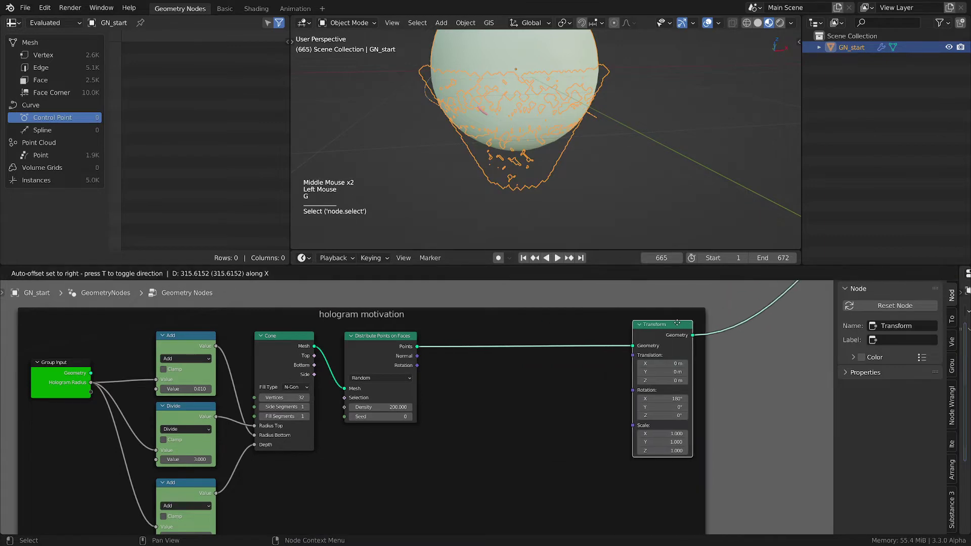
click(691, 324)
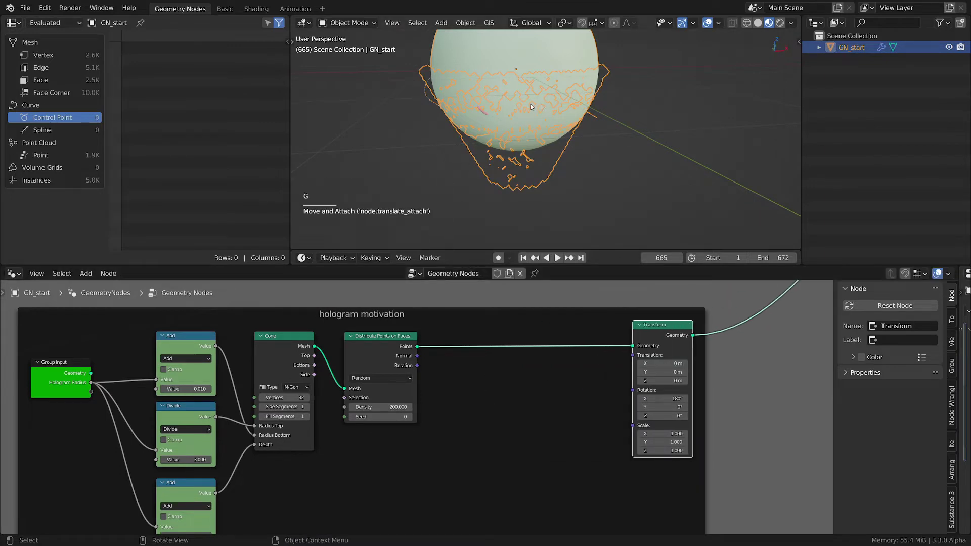
- Mute all links into the Join Geometry node except the one from the hologram motivation frame's Transform node
scroll(538, 131, down, 1)
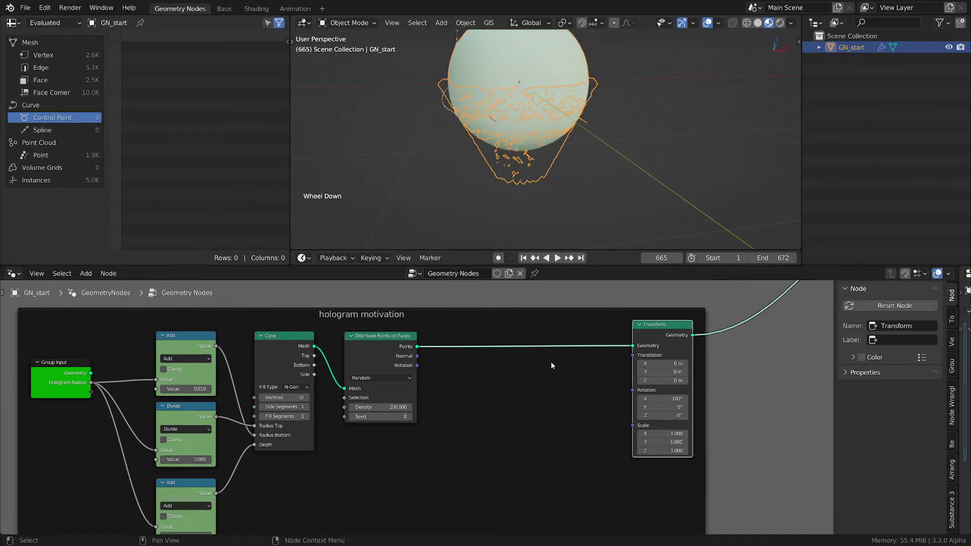
scroll(551, 362, down, 2)
middle_drag(536, 381, 517, 474)
scroll(524, 403, down, 4)
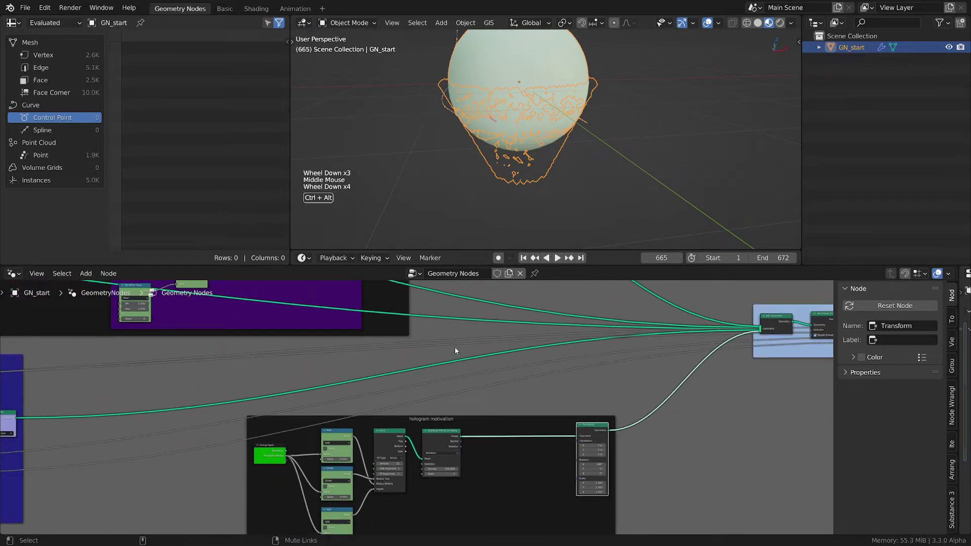
ctrl+alt+right_drag(428, 357, 434, 366)
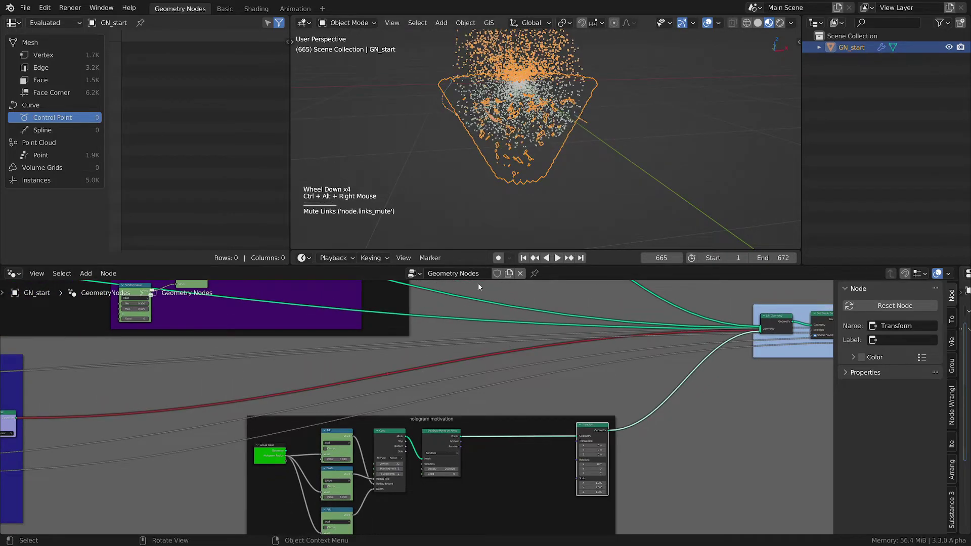
mouse_move(476, 316)
ctrl+alt+right_down()
mouse_move(466, 325)
mouse_move(481, 303)
ctrl+alt+right_up()
ctrl+alt+right_drag(636, 303, 635, 289)
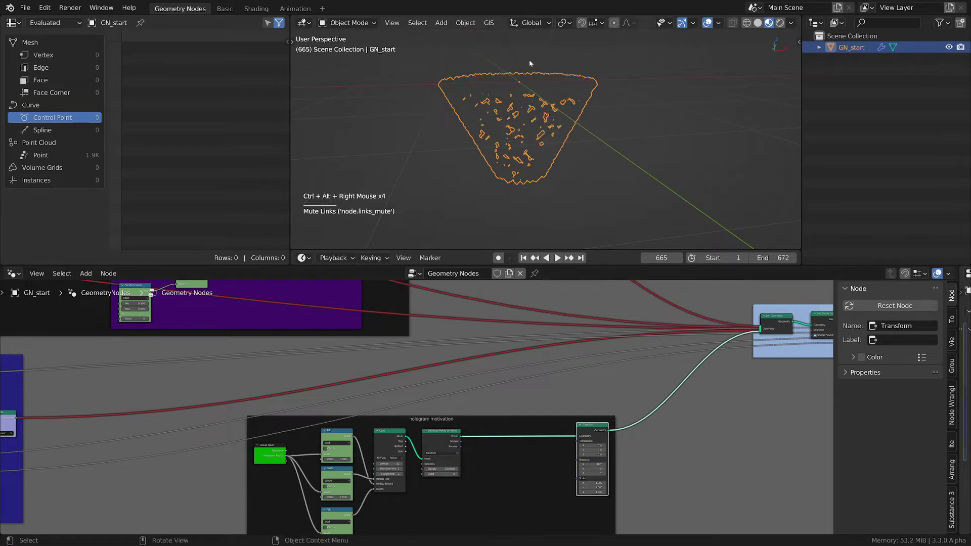
- Examine the isolated cone-shaped point cloud from several angles along with its node chain
middle_drag(529, 60, 566, 221)
scroll(545, 96, up, 2)
scroll(545, 96, up, 1)
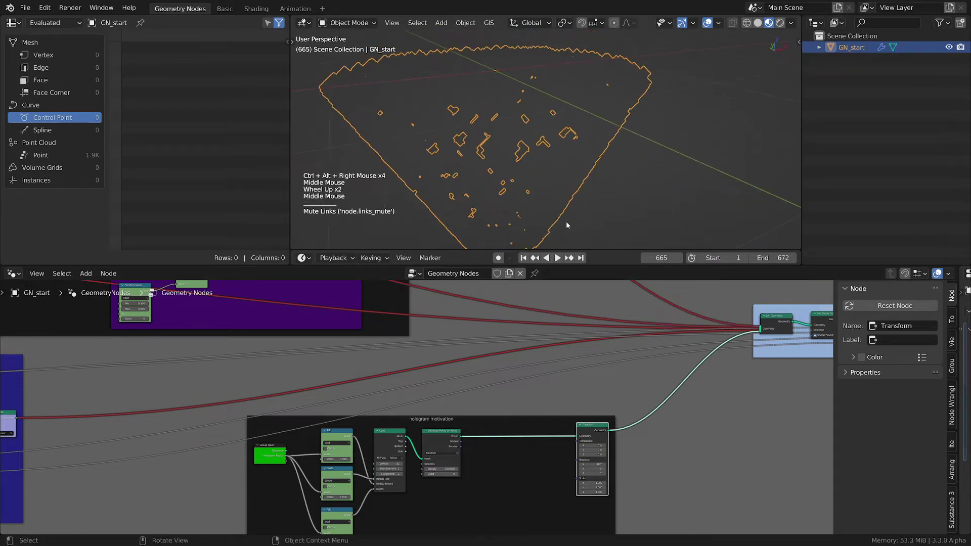
scroll(624, 418, up, 2)
middle_drag(624, 418, 653, 368)
scroll(564, 409, down, 1)
scroll(563, 410, up, 2)
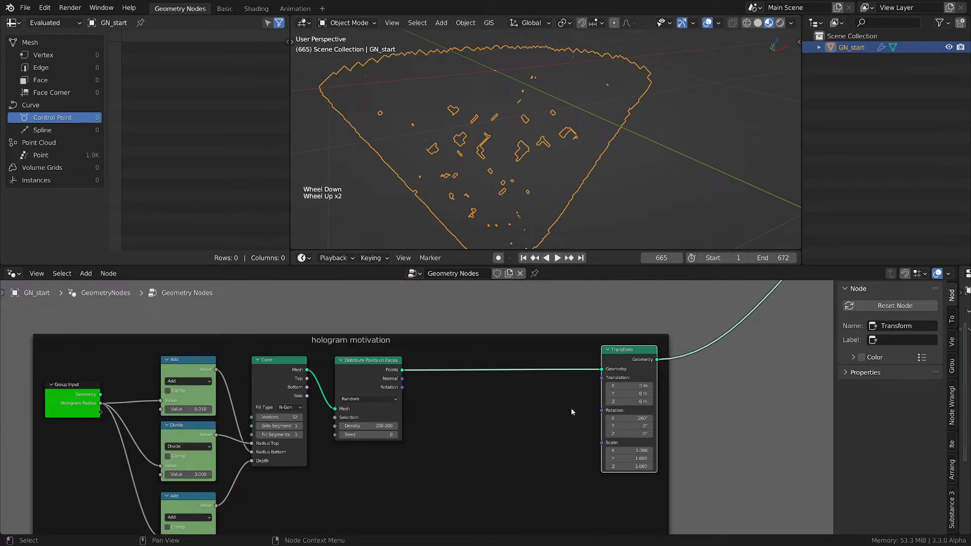
middle_drag(484, 144, 468, 105)
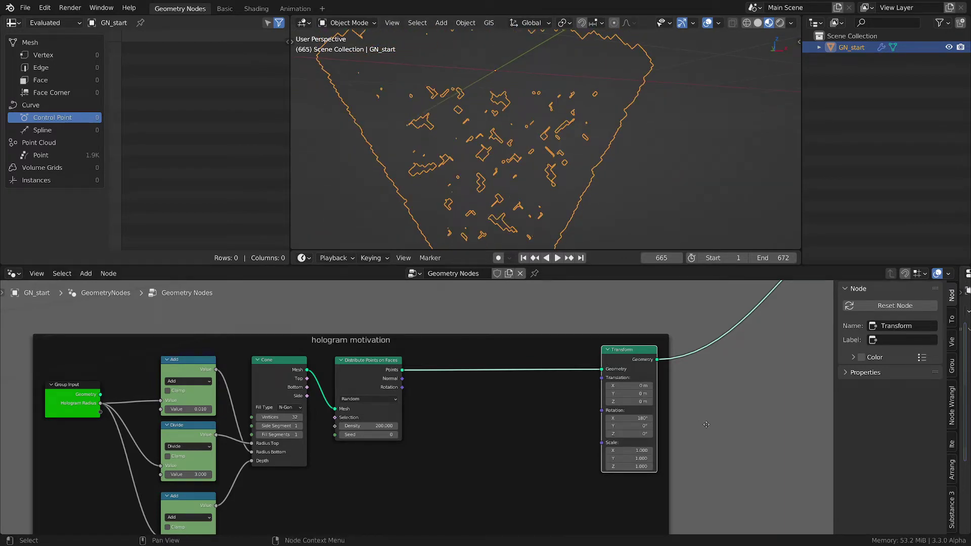
middle_drag(706, 411, 502, 422)
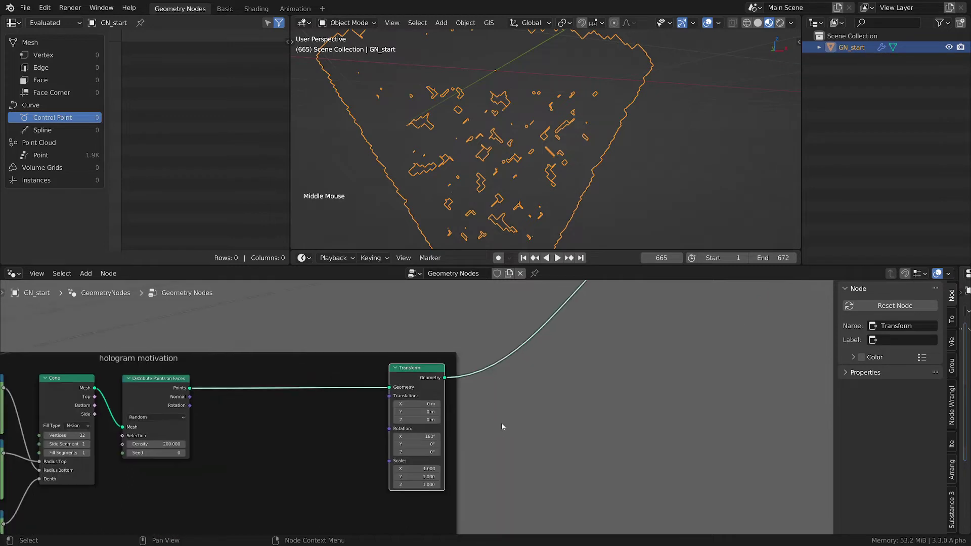
scroll(514, 405, down, 2)
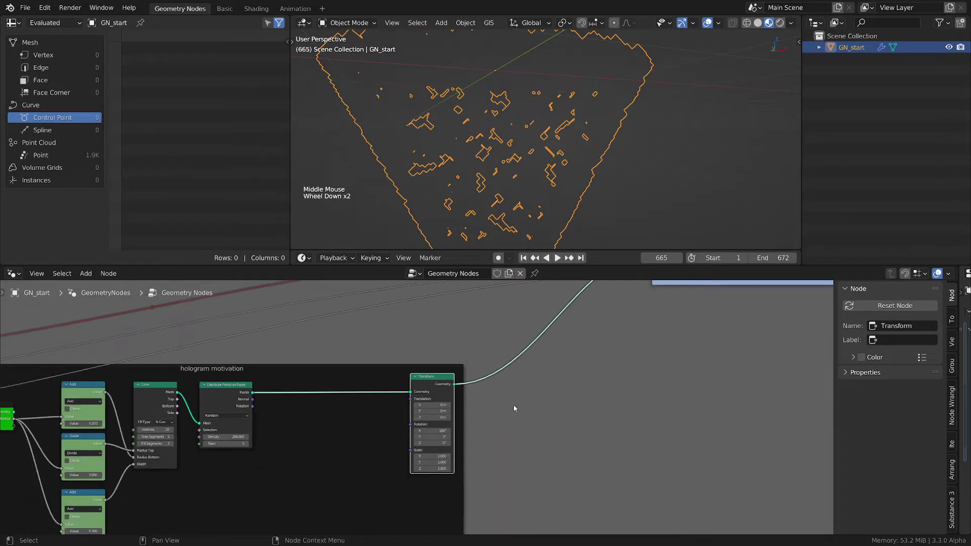
- Move the Transform node slightly back toward the Distribute Points on Faces node
click(429, 380)
key(g)
click(406, 383)
key(shift+a)
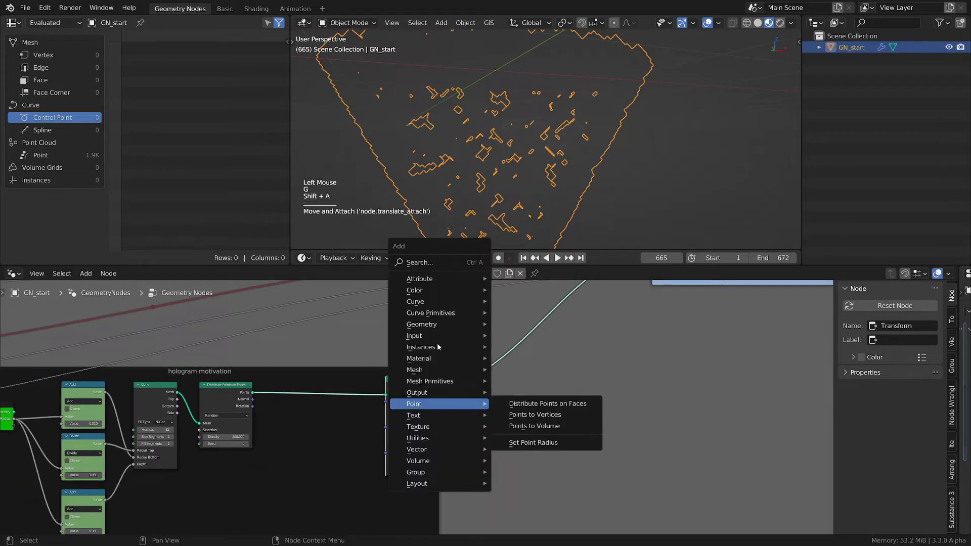
click(567, 486)
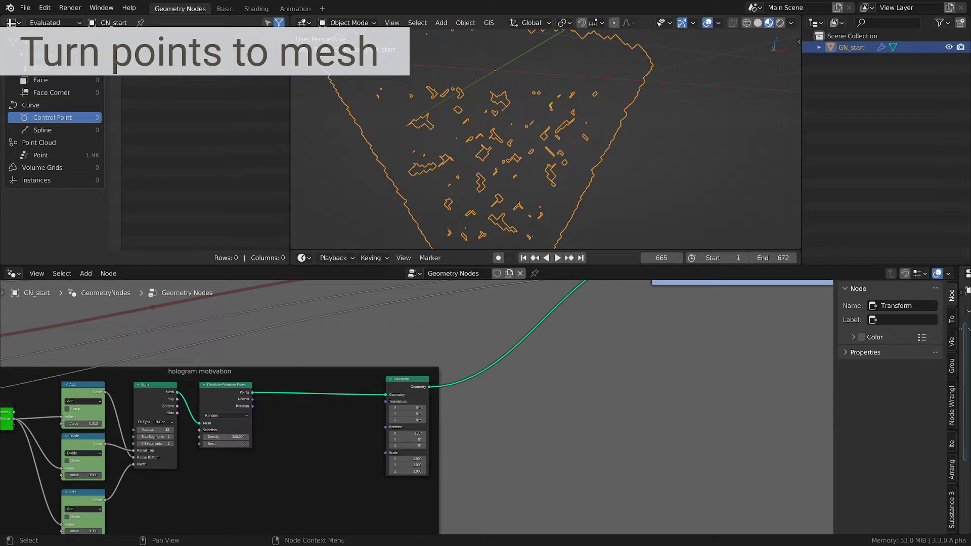
- Insert an Instance on Points node after the Transform node and space it away to leave a gap
click(492, 425)
key(shift+a)
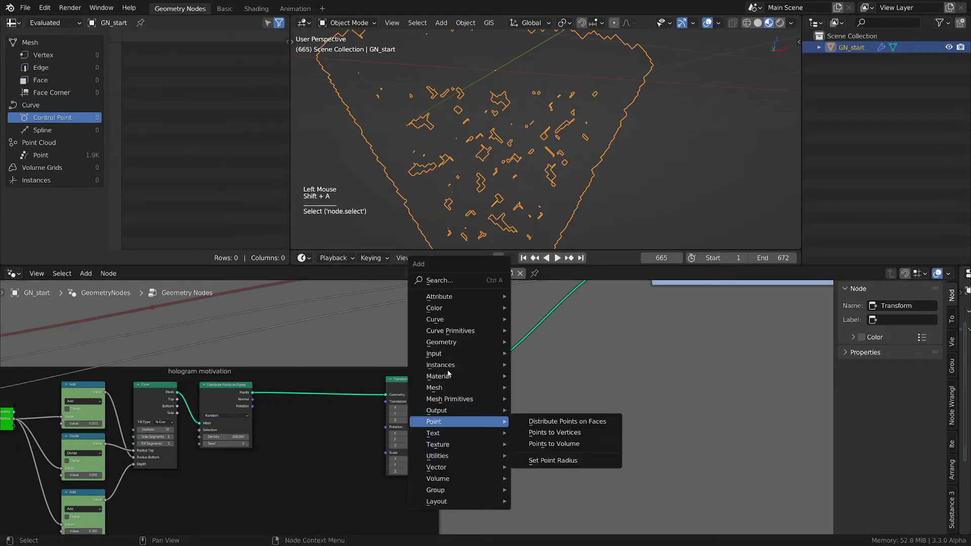
mouse_move(440, 364)
click(552, 364)
click(434, 380)
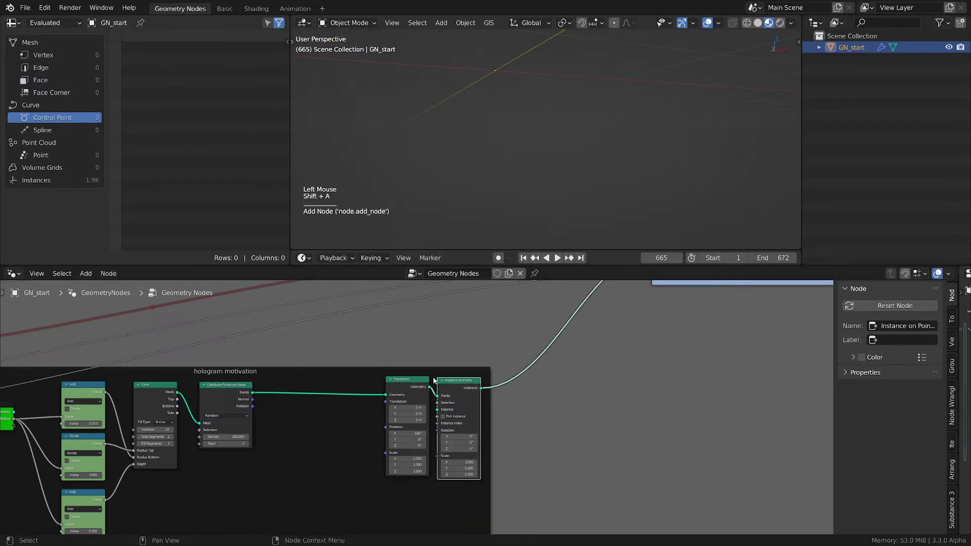
drag(463, 386, 559, 379)
- Add a Cube mesh primitive between Transform and Instance on Points and link its Mesh to the Instance input
scroll(500, 400, up, 2)
middle_drag(497, 402, 526, 365)
key(shift+a)
mouse_move(528, 366)
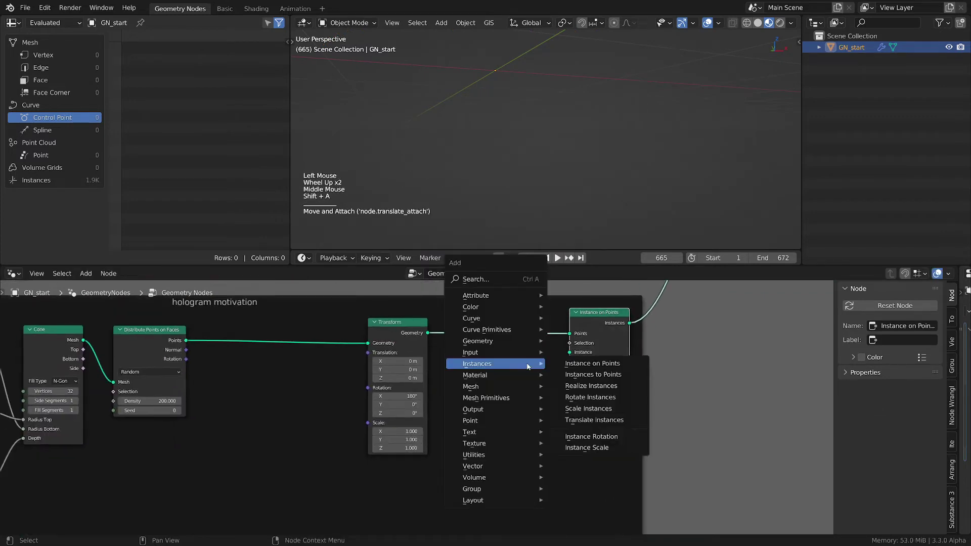
mouse_move(527, 399)
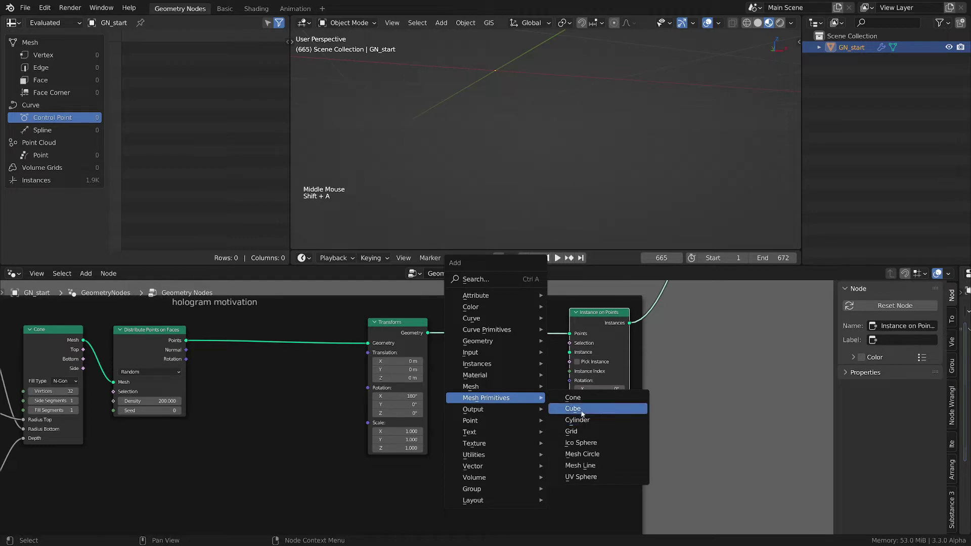
click(581, 412)
click(456, 365)
drag(517, 380, 569, 353)
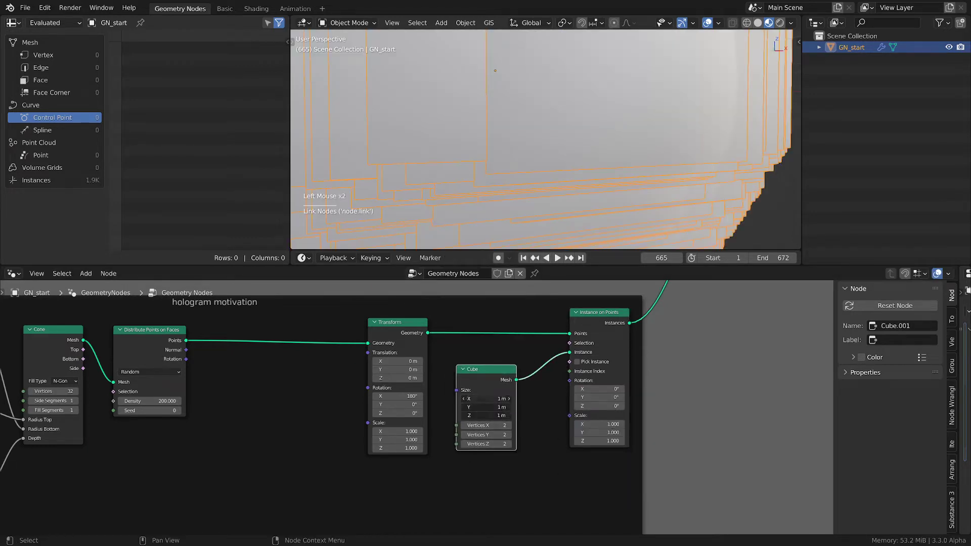
- Set the Cube node's size to 0.01 m on the X, Y and Z axes
click(498, 399)
text(0.01)
key(Return)
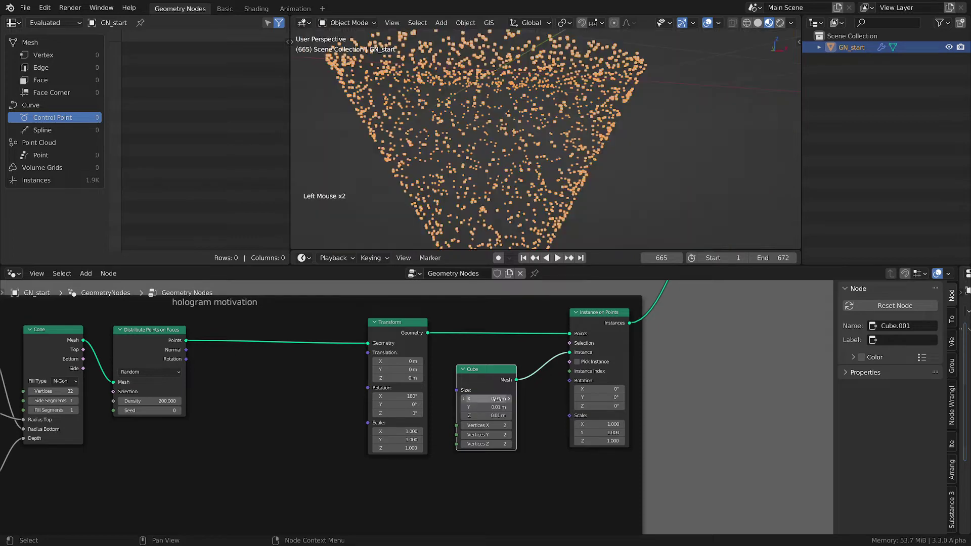
scroll(460, 86, down, 1)
middle_drag(459, 86, 527, 89)
scroll(500, 112, up, 1)
scroll(527, 89, down, 2)
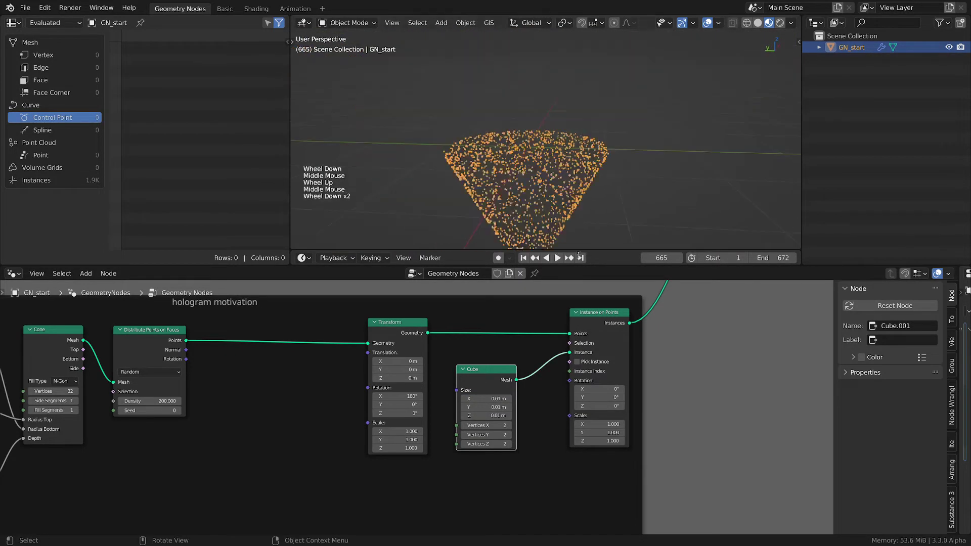
- Shift the Instance on Points, Cube and Transform nodes away from Distribute Points on Faces to open a gap in the chain
drag(605, 316, 634, 313)
drag(499, 371, 562, 364)
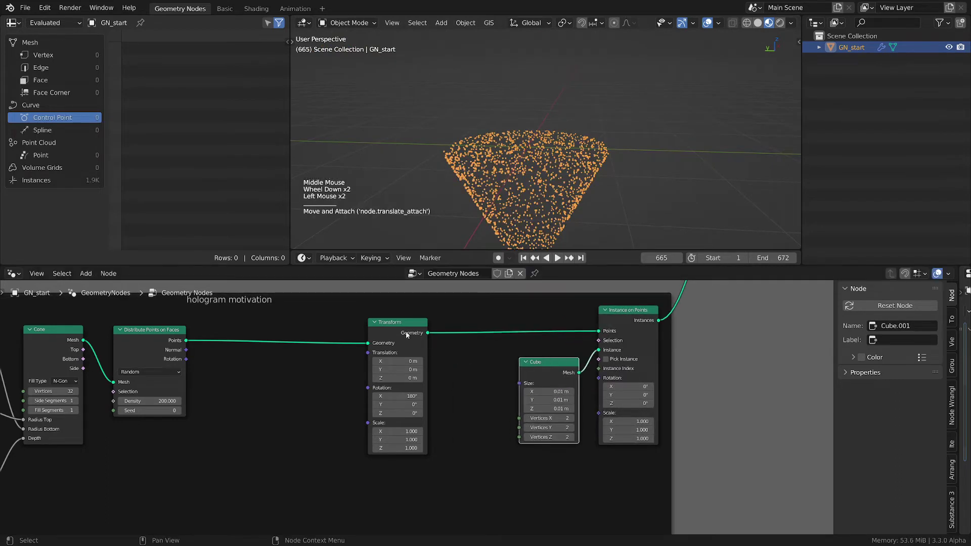
drag(410, 326, 489, 329)
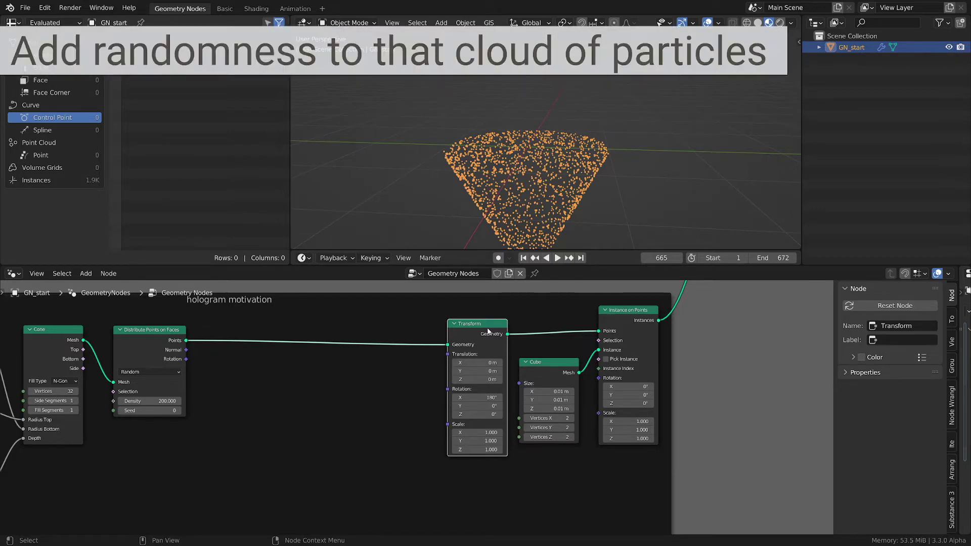
- Sketch temporary annotation strokes across the interior of the particle cloud and erase them
middle_drag(478, 184, 519, 182)
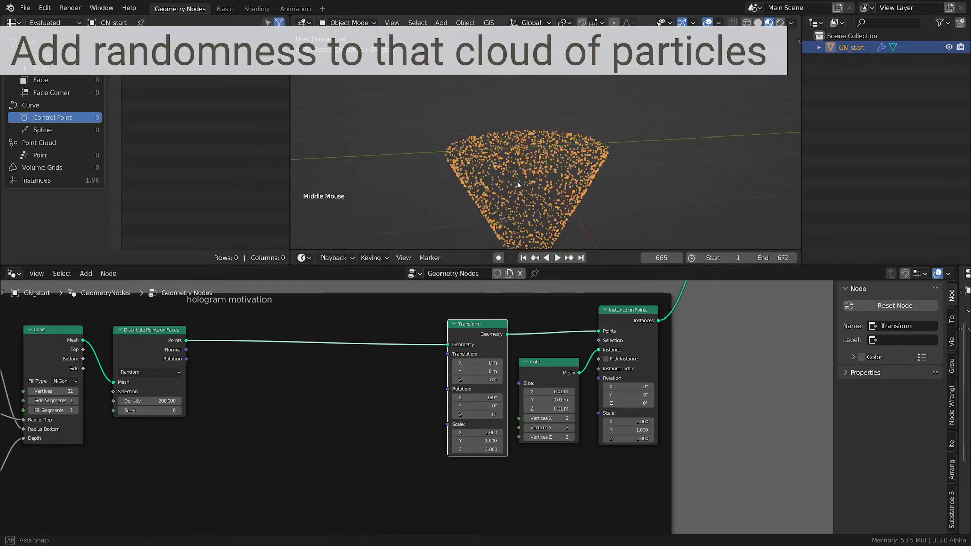
scroll(519, 182, up, 2)
key(d)
drag(415, 164, 483, 169)
drag(439, 191, 514, 187)
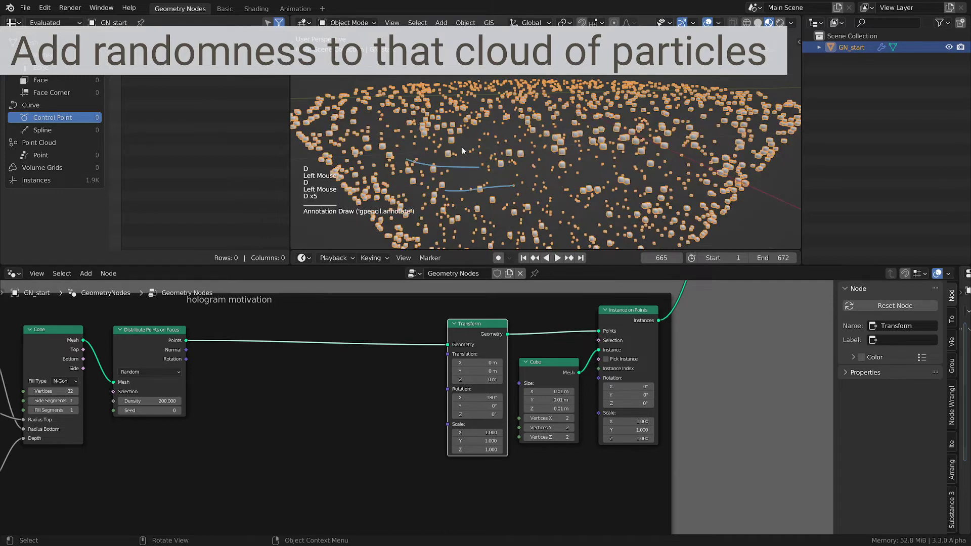
mouse_move(438, 164)
right_down()
mouse_move(481, 188)
mouse_move(516, 192)
right_up()
key(d)
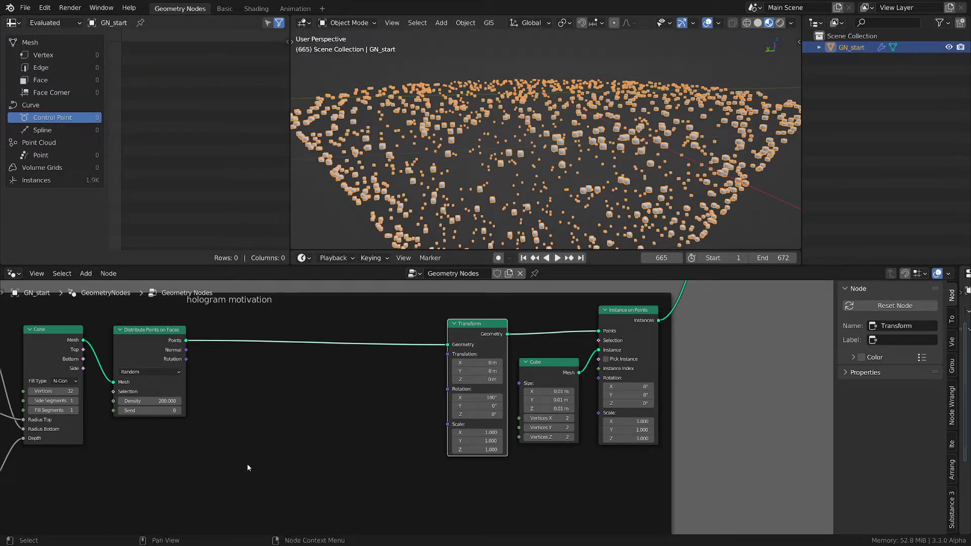
- Insert a Set Position node between Distribute Points on Faces and Transform, and nudge Distribute Points on Faces back toward the Cone
click(297, 414)
key(shift+a)
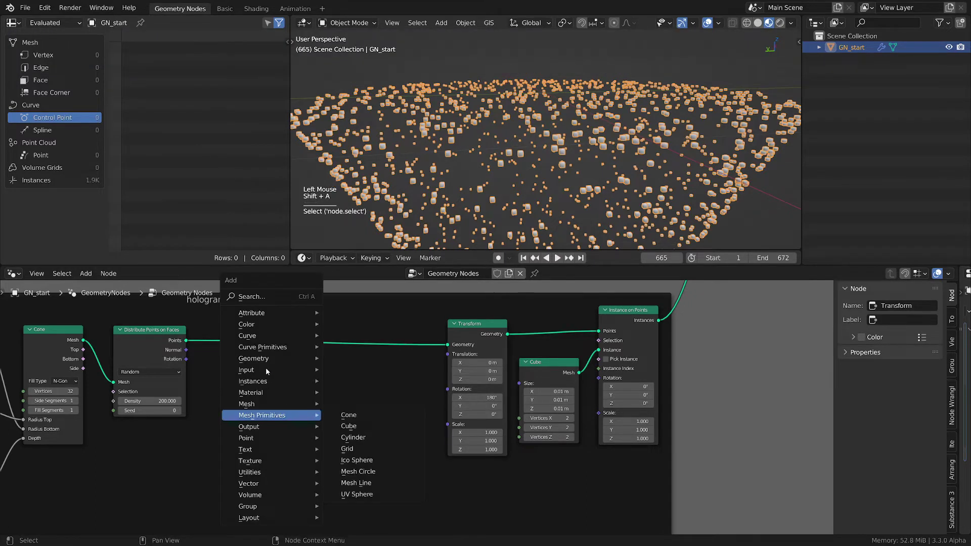
mouse_move(270, 358)
click(359, 510)
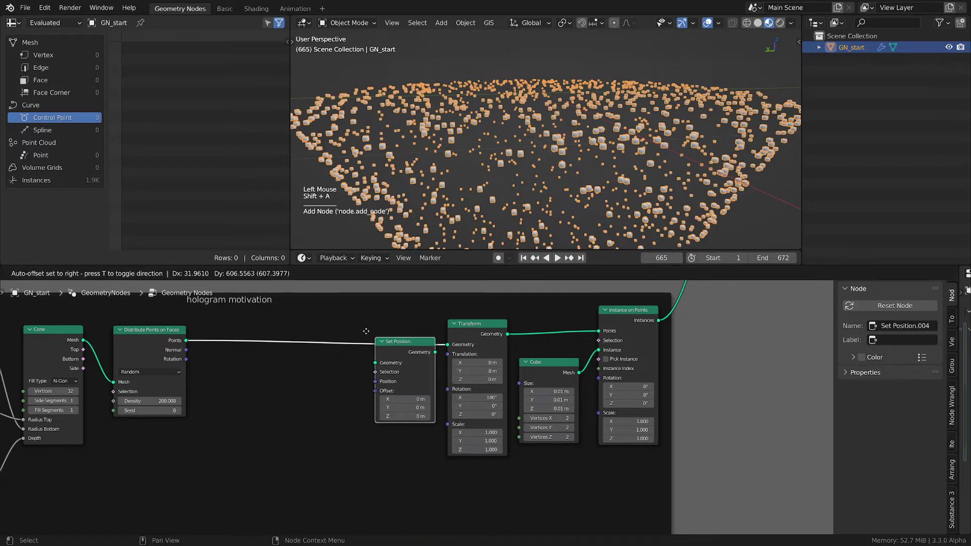
middle_drag(315, 424, 588, 408)
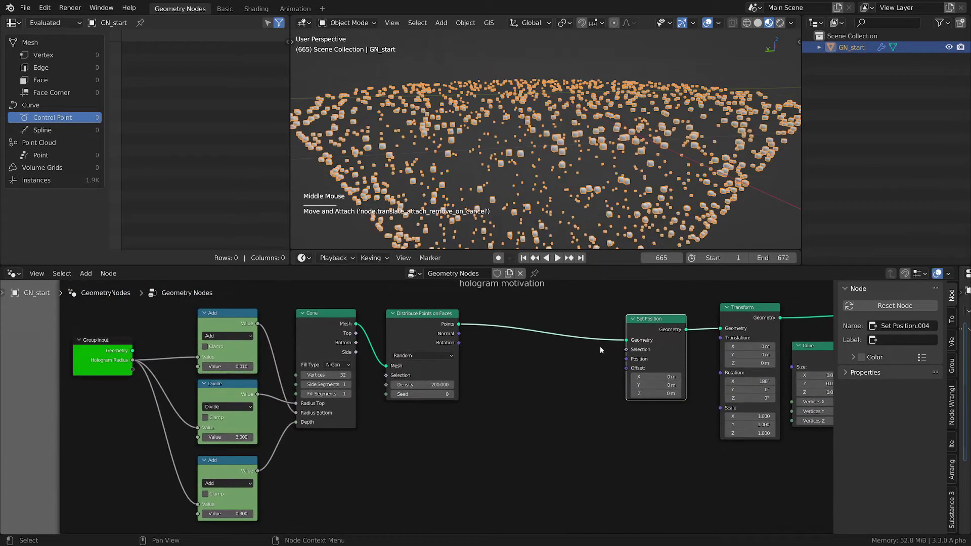
drag(419, 321, 409, 326)
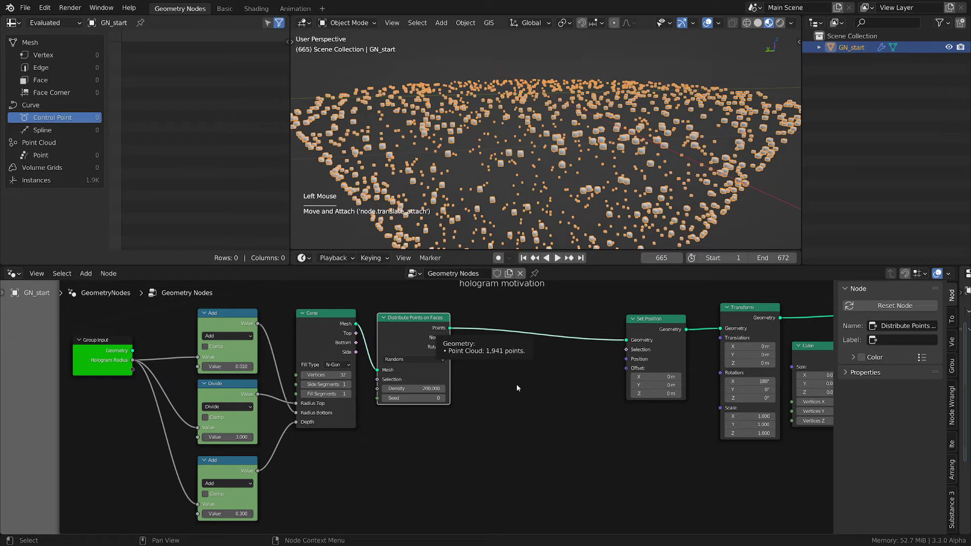
- Add a Position input node, link it to Set Position's Position input, and place it below Distribute Points on Faces
middle_drag(518, 387, 489, 384)
scroll(494, 380, up, 2)
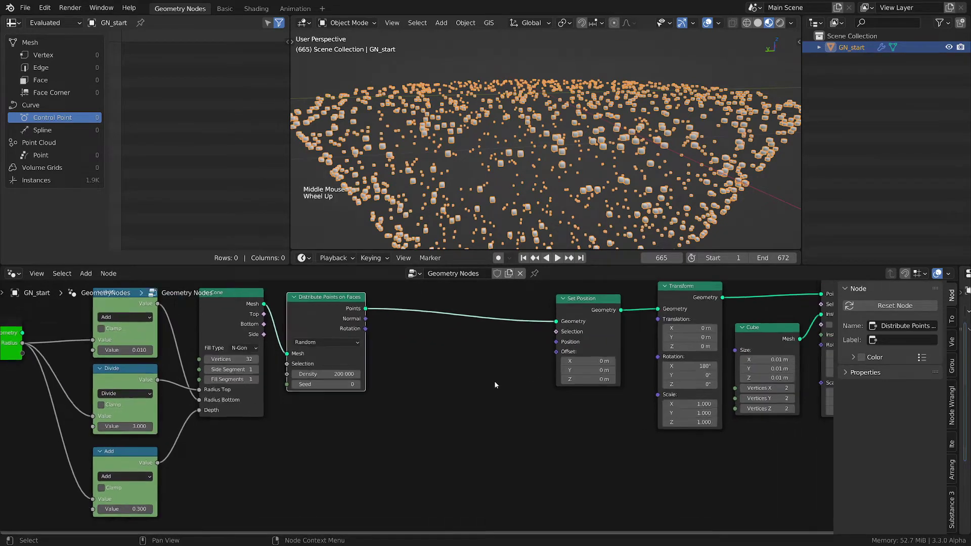
key(shift+a)
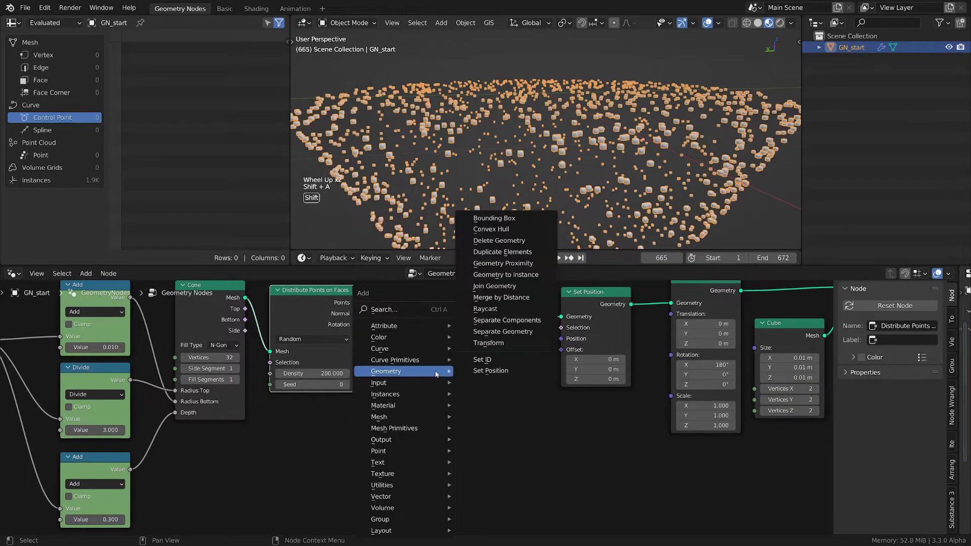
mouse_move(399, 382)
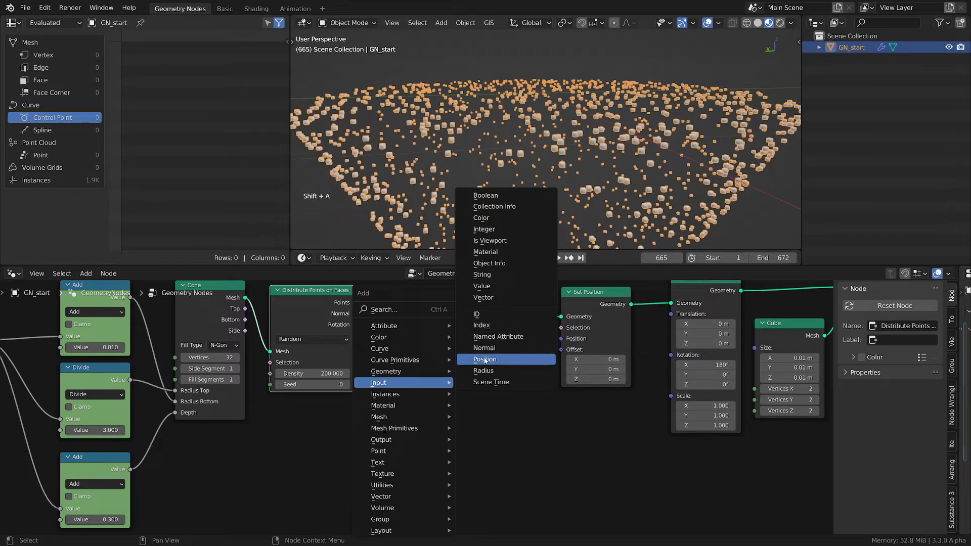
click(485, 359)
click(457, 348)
drag(461, 344, 560, 338)
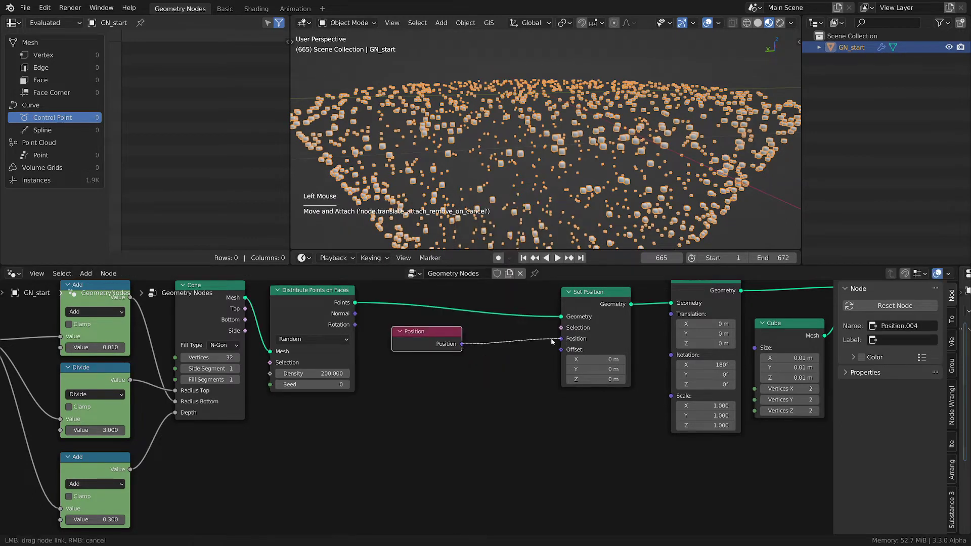
drag(455, 344, 347, 415)
- Insert a Vector Math node on the link between Position and Set Position, and set its operation to Scale
middle_drag(347, 415, 377, 358)
key(shift+a)
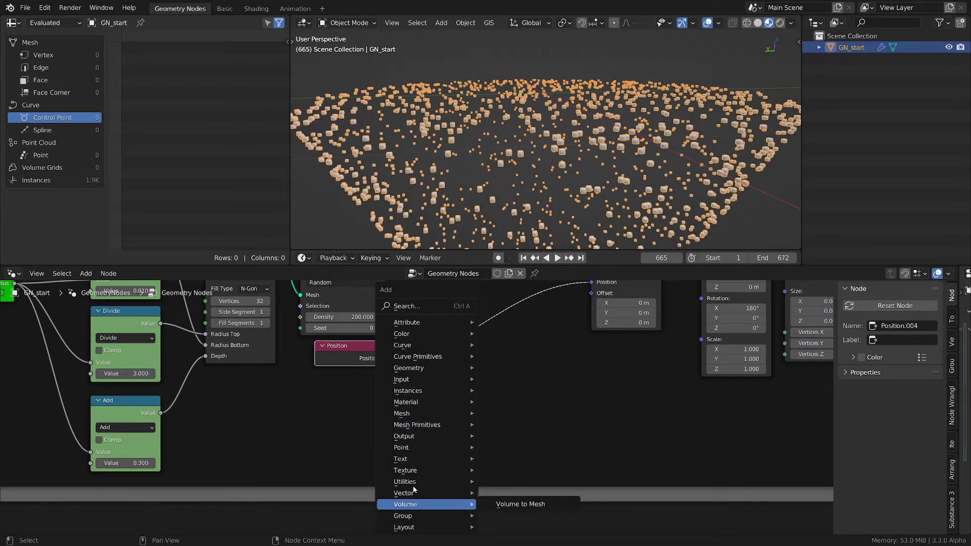
mouse_move(419, 493)
click(503, 481)
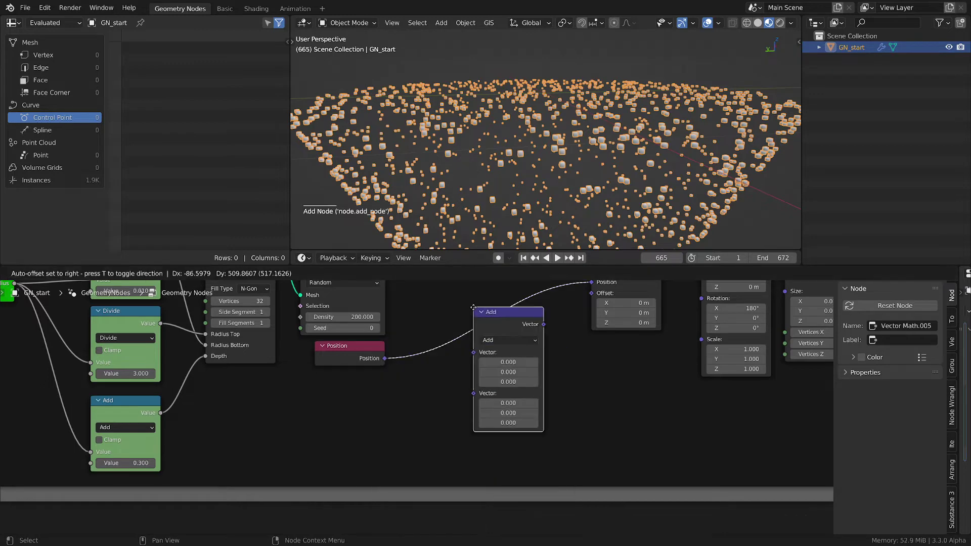
click(505, 333)
click(504, 340)
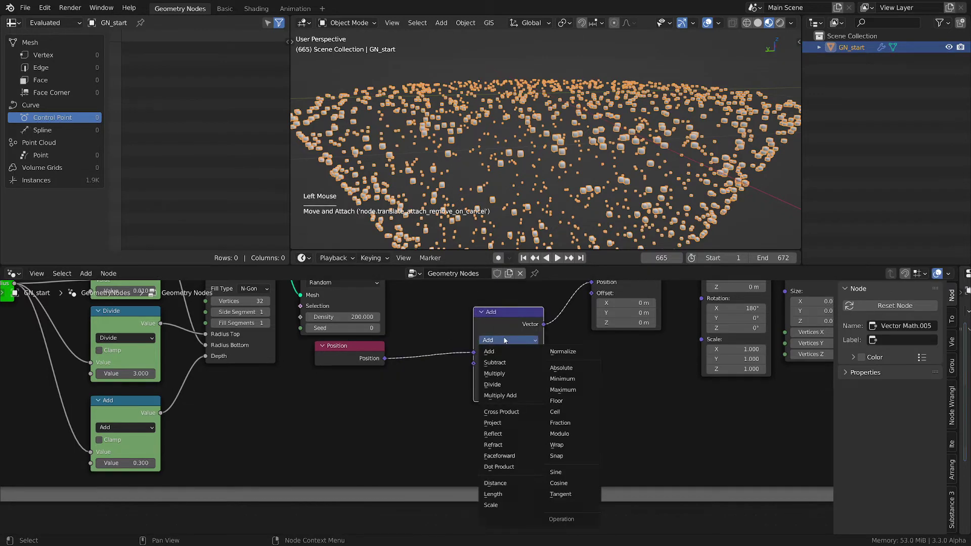
click(498, 506)
- Try a factor of 0.06 on the Scale node to shrink the cloud, and restore the factor to 1
shift+drag(523, 365, 69, 364)
click(524, 363)
text(0.06)
key(Return)
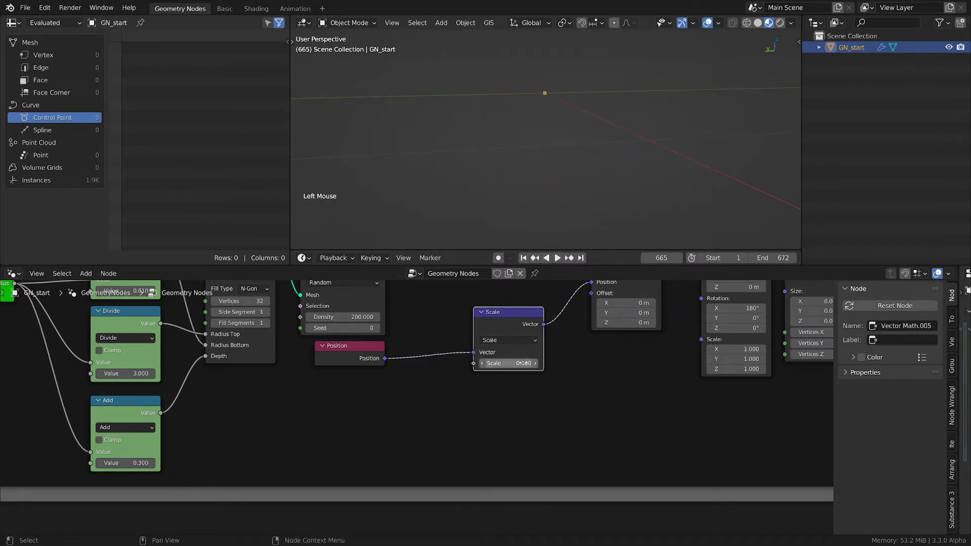
double_click(510, 362)
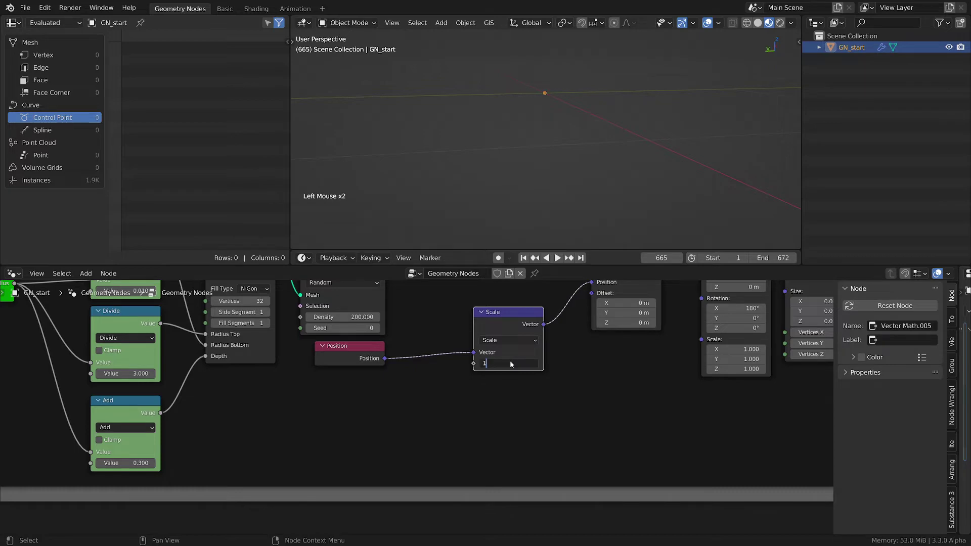
text(1)
key(Return)
scroll(556, 152, down, 2)
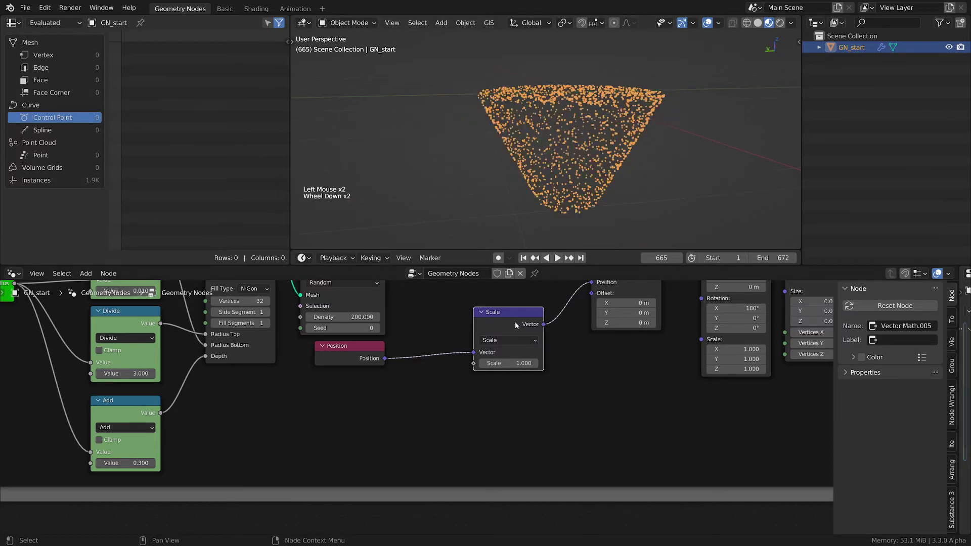
- Add a float Random Value node below Position and link its Value to the Scale node's Scale input
drag(516, 325, 528, 327)
key(shift+a)
mouse_move(377, 388)
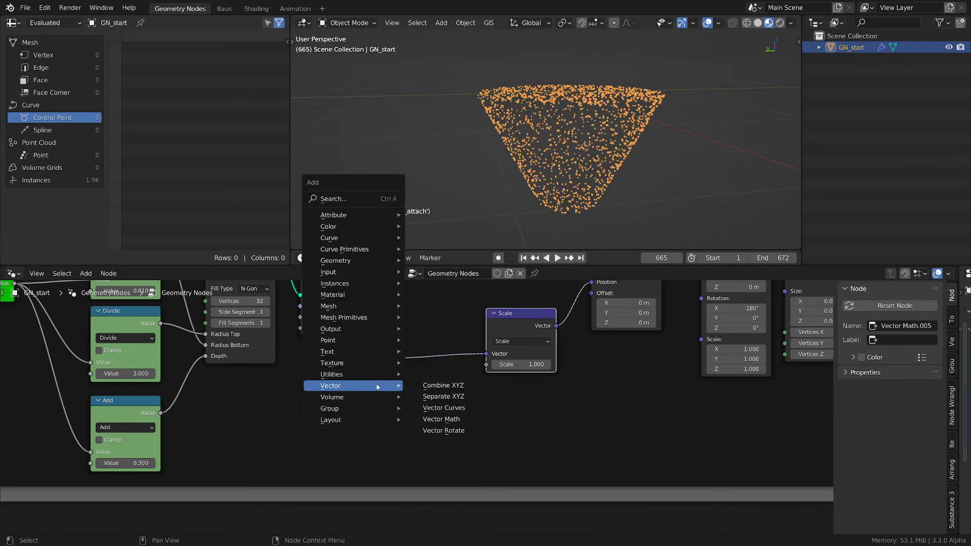
click(425, 489)
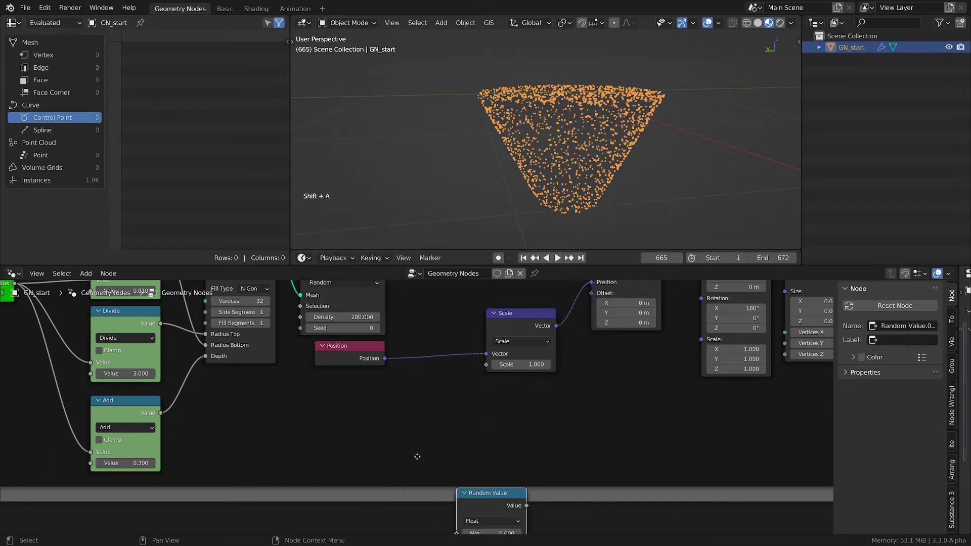
click(432, 430)
scroll(432, 430, up, 1)
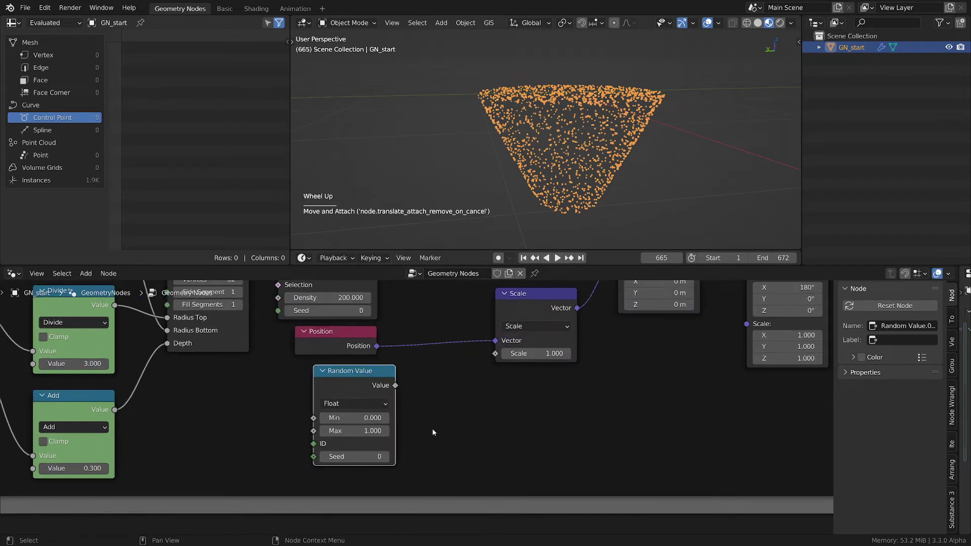
middle_drag(433, 432, 498, 409)
drag(461, 363, 561, 332)
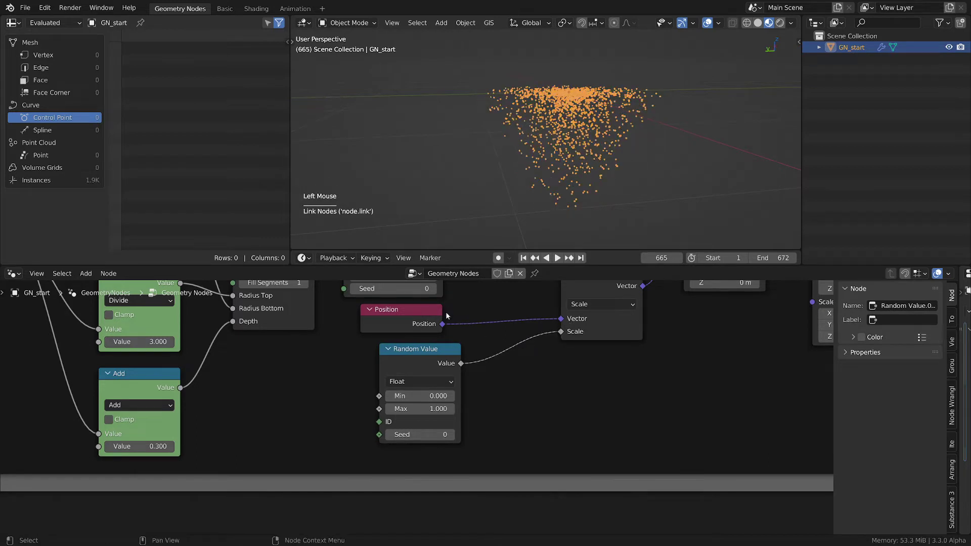
- Move the Position and Random Value nodes close to the Scale node and check the scattered cloud
click(422, 310)
drag(423, 310, 517, 304)
drag(439, 347, 516, 335)
middle_drag(603, 176, 517, 47)
scroll(632, 137, up, 2)
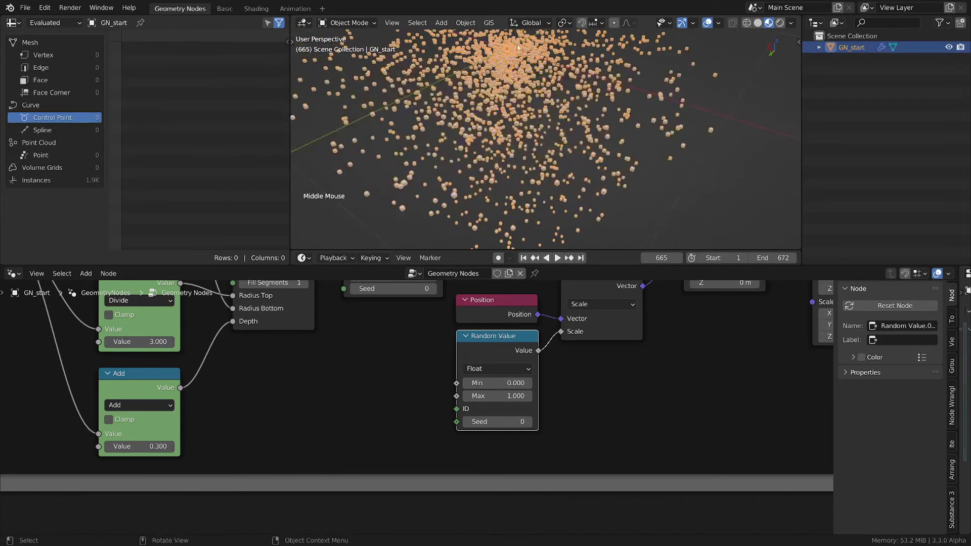
middle_drag(536, 193, 525, 177)
scroll(522, 173, down, 2)
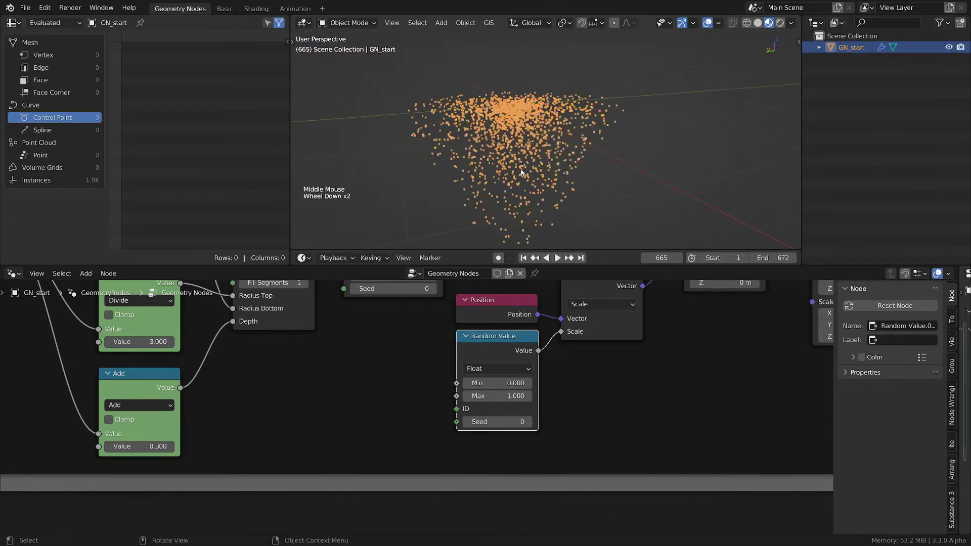
- Apply the same green custom color to the Random Value node as on the math nodes
click(504, 337)
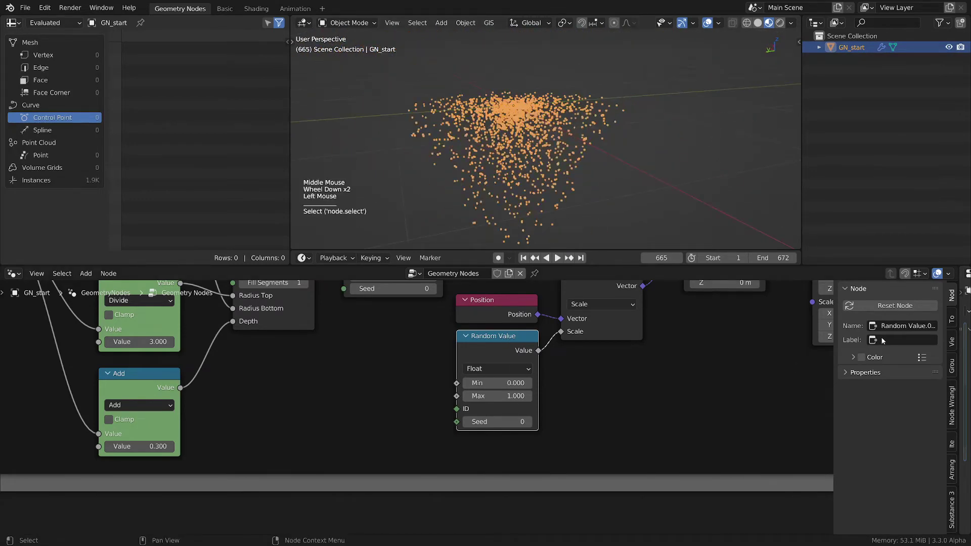
click(921, 357)
click(898, 110)
middle_drag(657, 357, 582, 420)
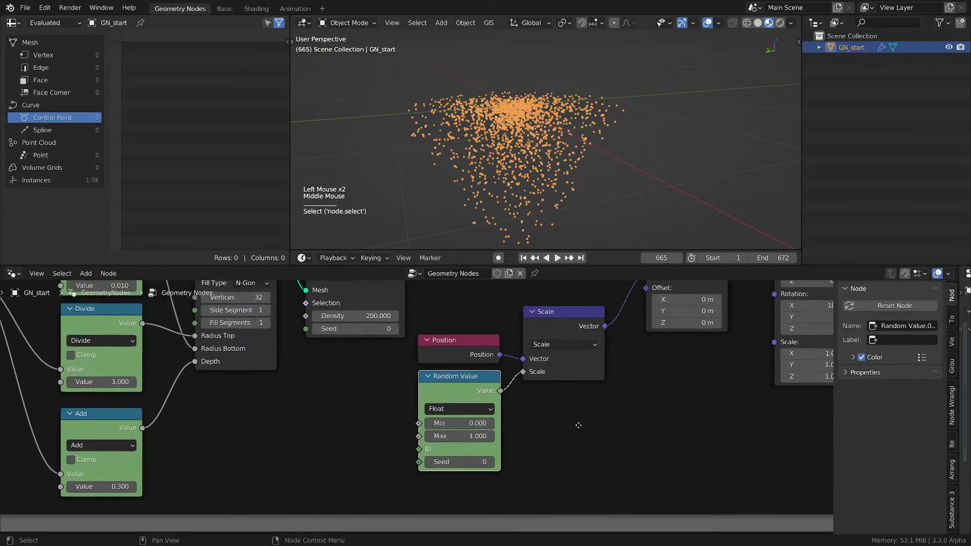
- Collapse the Scale node and arrange the Position and Random Value nodes compactly beside it
scroll(568, 417, down, 1)
mouse_move(556, 336)
mouse_down()
mouse_move(578, 296)
mouse_move(571, 337)
mouse_move(566, 328)
mouse_up()
click(553, 297)
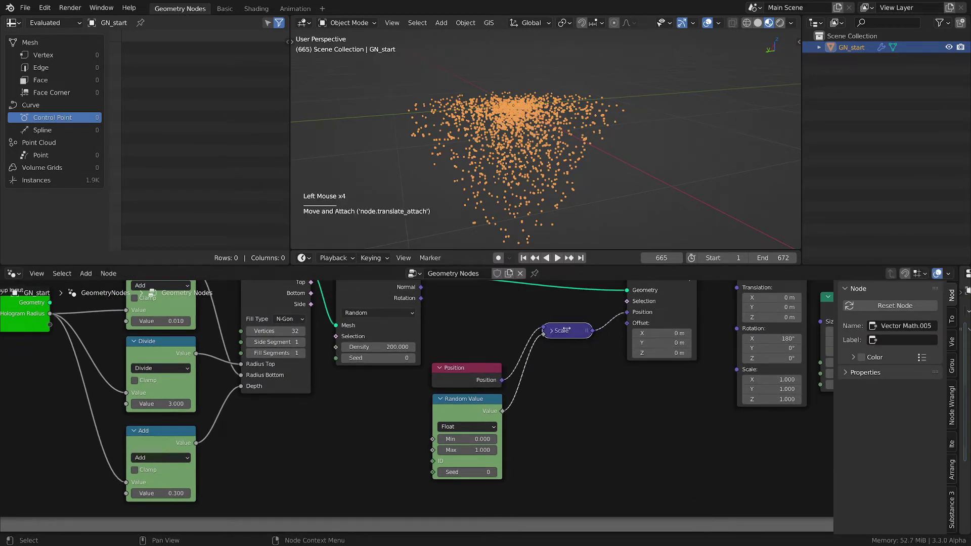
drag(470, 372, 484, 327)
drag(472, 399, 493, 358)
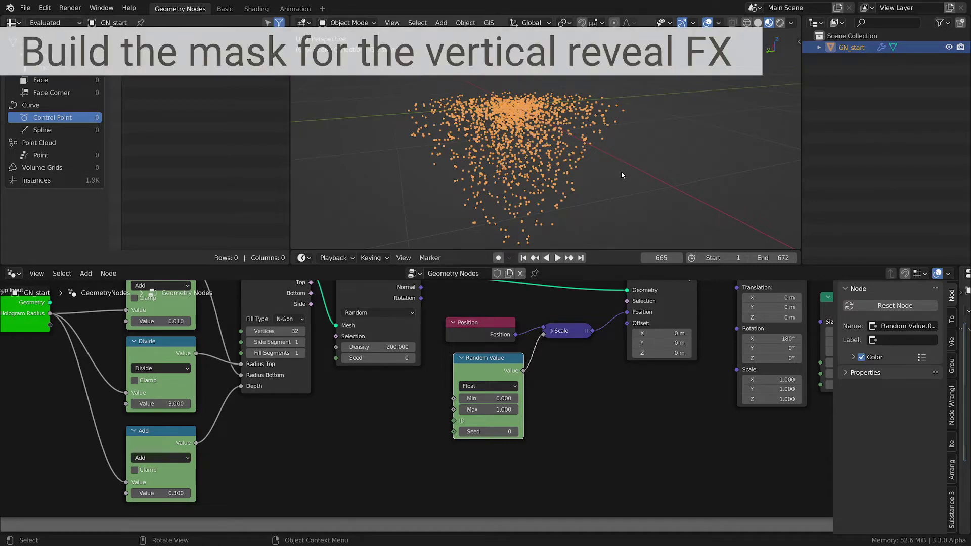
- Sketch temporary vertical annotation strokes over the particle cone to mark the reveal direction, and erase them
scroll(569, 151, down, 2)
middle_drag(584, 160, 582, 156)
key(d)
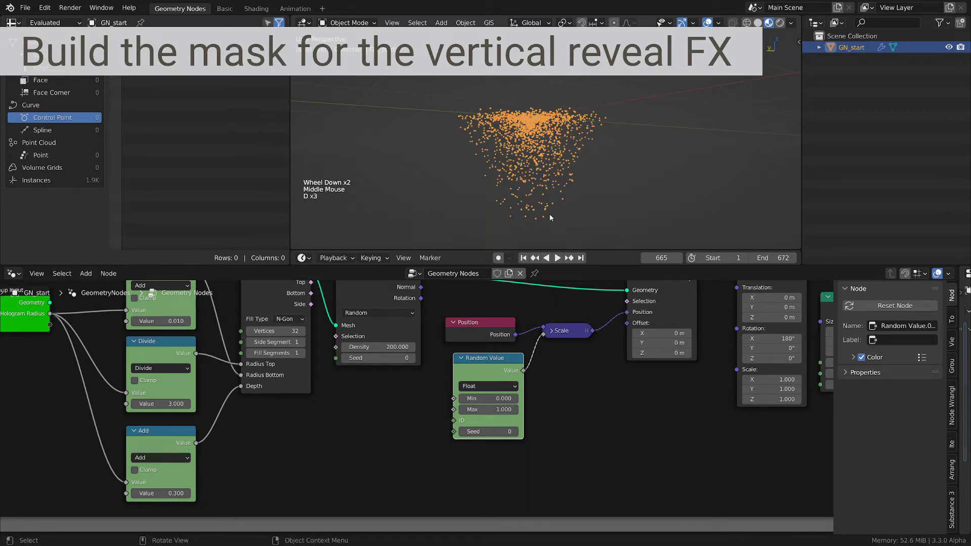
drag(550, 216, 558, 162)
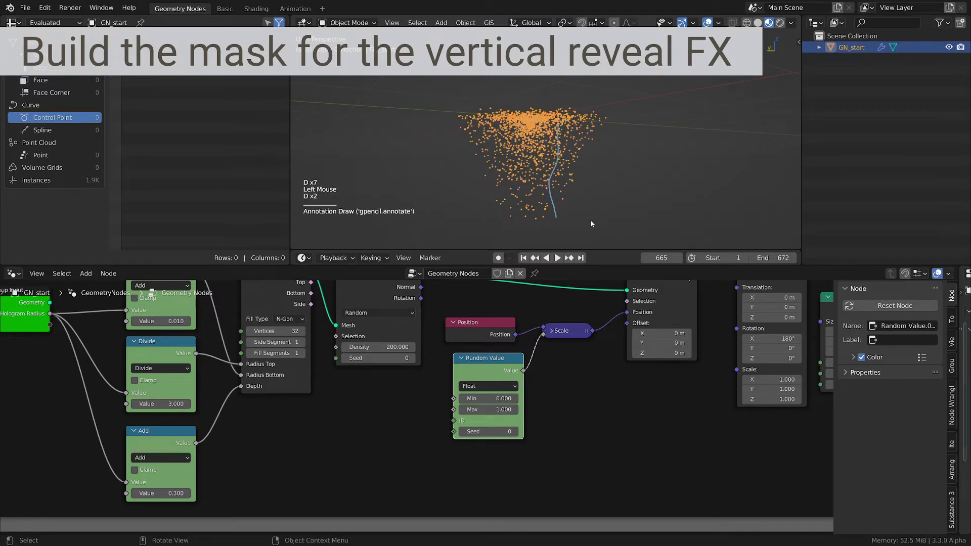
mouse_move(562, 229)
right_down()
mouse_move(555, 167)
mouse_move(562, 239)
right_up()
drag(535, 218, 516, 123)
drag(556, 178, 554, 203)
mouse_move(549, 215)
right_down()
mouse_move(527, 210)
mouse_move(530, 139)
mouse_move(549, 122)
right_up()
- Nudge the Set Position node slightly up and toward the Transform node
scroll(571, 331, down, 3)
scroll(573, 334, down, 2)
middle_drag(576, 369, 573, 348)
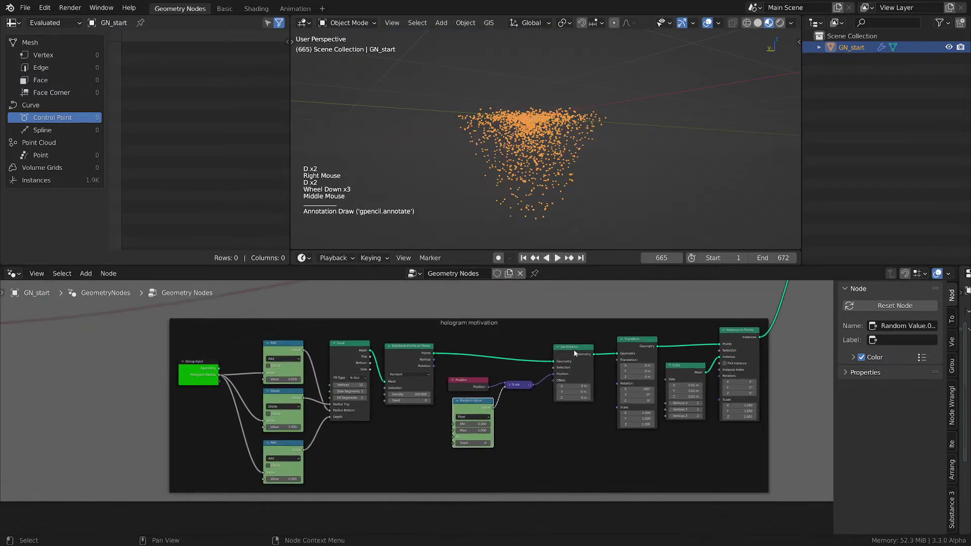
drag(566, 356, 575, 348)
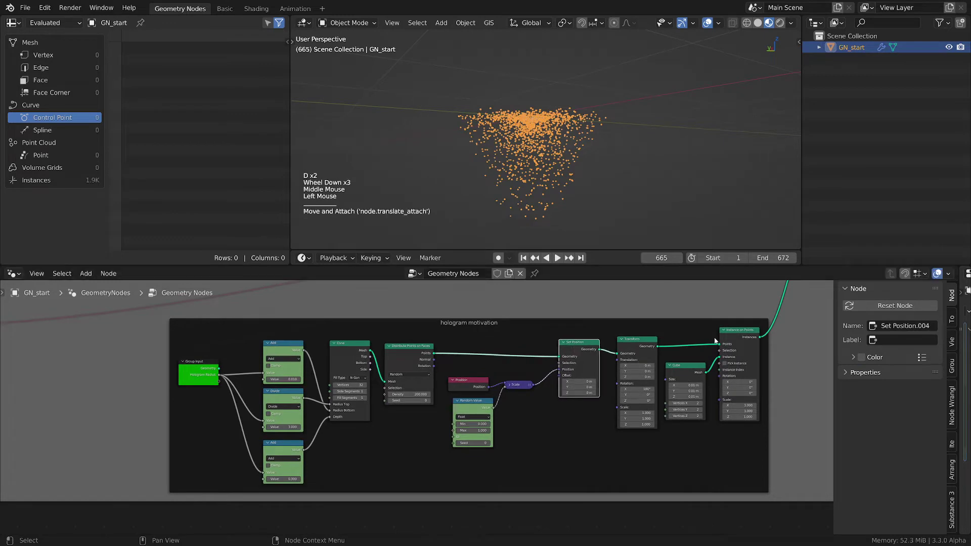
- Nudge the Scale node up beside the Position node and shift the Random Value node slightly in the hologram motivation frame
click(743, 333)
middle_drag(542, 399, 493, 396)
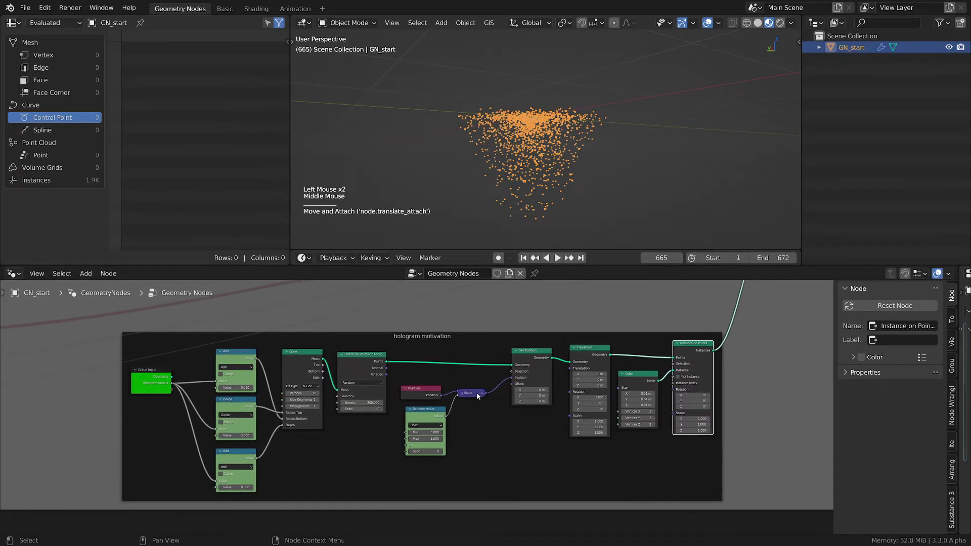
drag(477, 396, 489, 387)
mouse_move(422, 392)
mouse_down()
mouse_move(428, 382)
mouse_move(430, 402)
mouse_up()
middle_drag(481, 443, 553, 424)
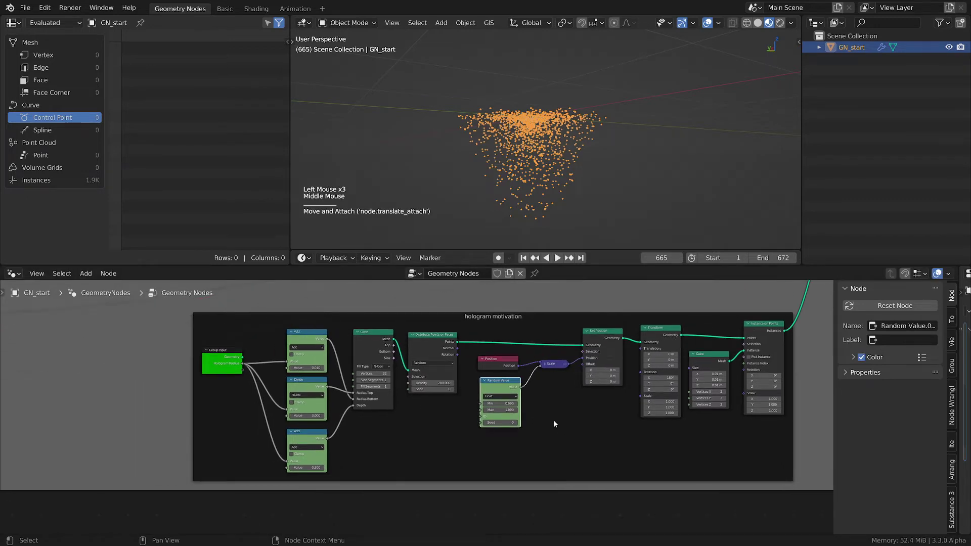
middle_drag(418, 449, 484, 428)
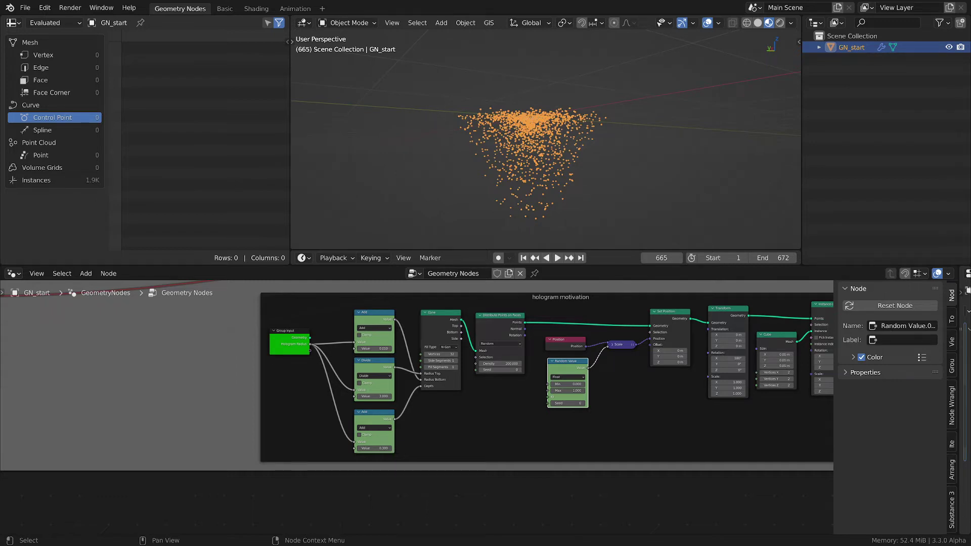
- Sketch a temporary upward annotation stroke through the particle cone and erase it
key(d)
click(529, 160)
drag(539, 215, 531, 112)
right_drag(524, 152, 537, 210)
- Move the Group Input, the three math nodes and the Cone node away from Distribute Points on Faces to open a gap
middle_drag(399, 382, 359, 402)
scroll(259, 366, up, 2)
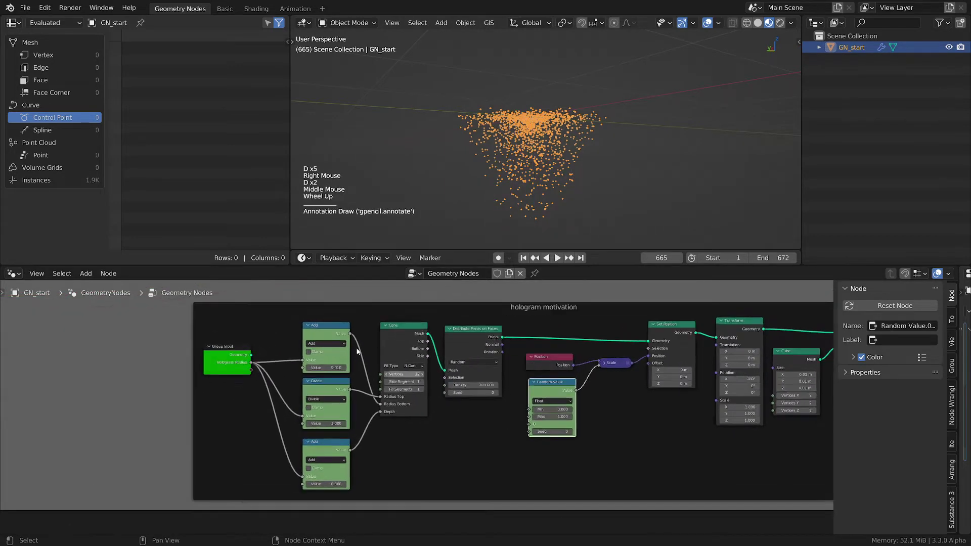
key(b)
drag(176, 309, 437, 503)
key(g)
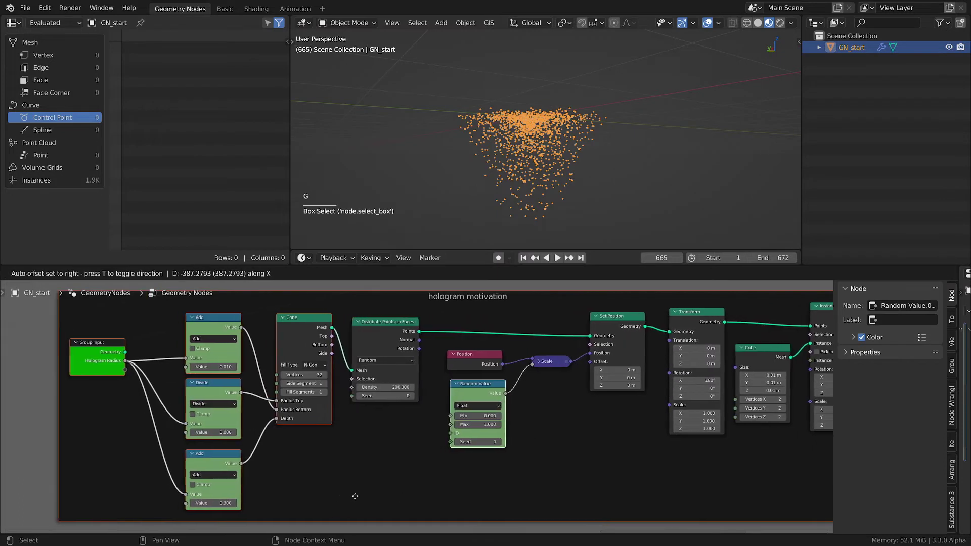
right_click(388, 490)
shift+click(453, 295)
shift+click(453, 295)
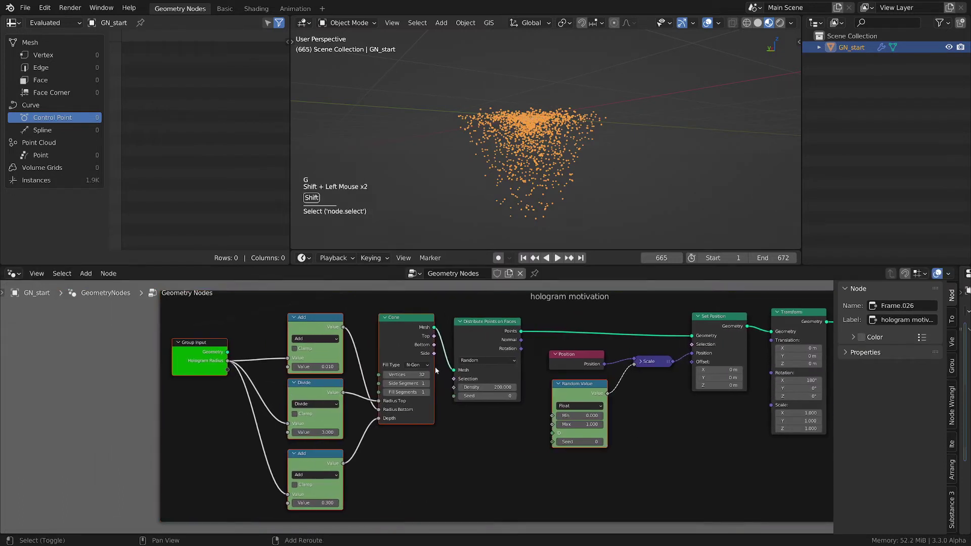
key(g)
click(300, 376)
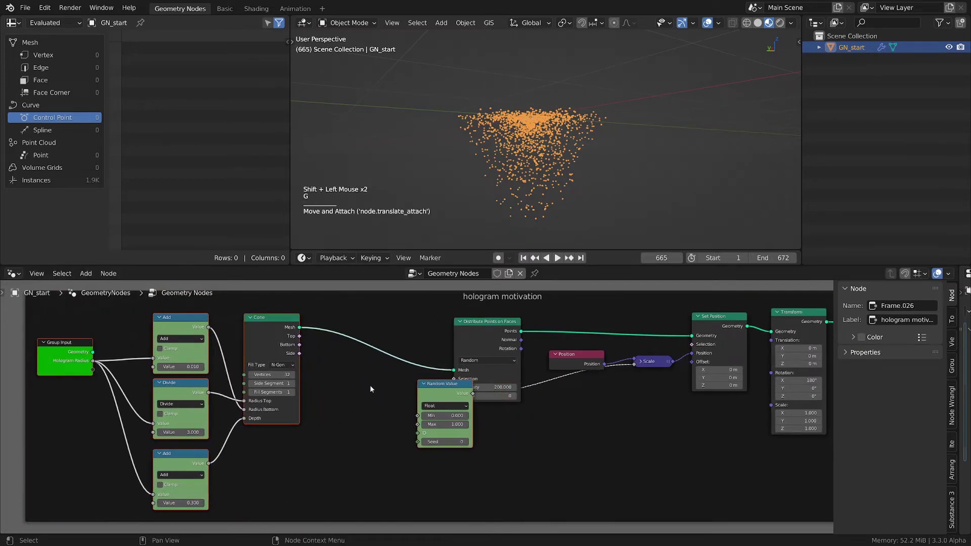
- Put the Random Value node back below the Position node and shift the Cone node slightly toward the math nodes
drag(441, 386, 572, 388)
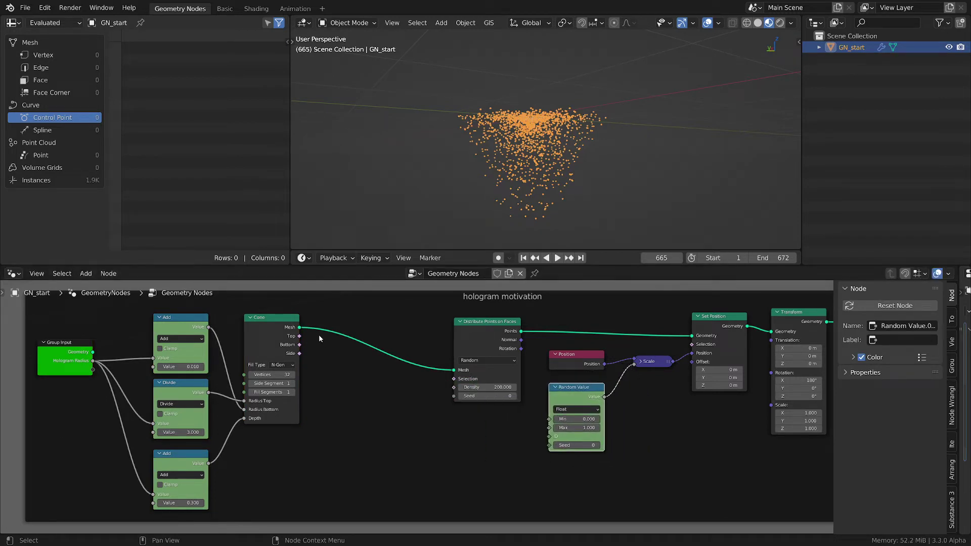
click(274, 325)
key(g)
click(261, 325)
- Add a Bounding Box node, connect the Cone's Mesh output to its Geometry input, and place it below the main link
middle_drag(360, 394, 419, 365)
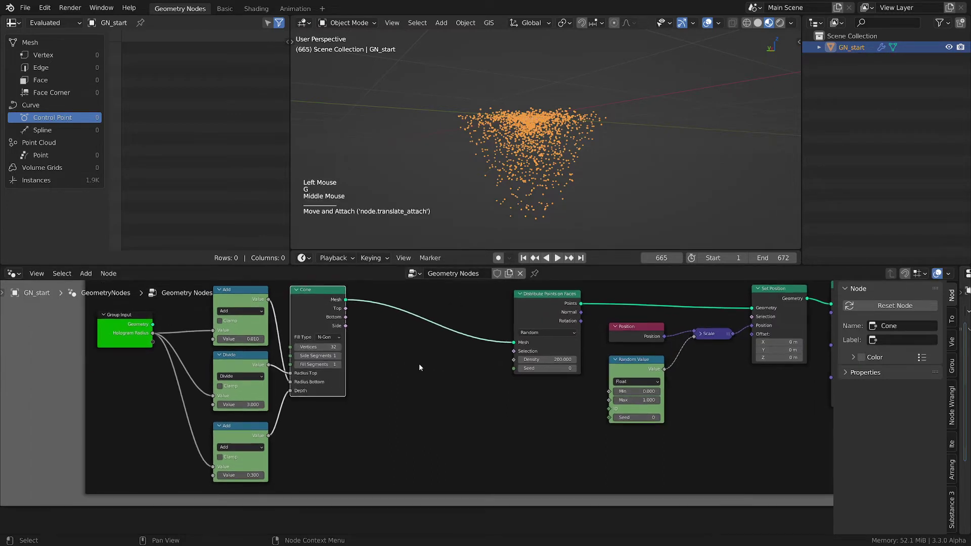
key(shift+a)
mouse_move(407, 403)
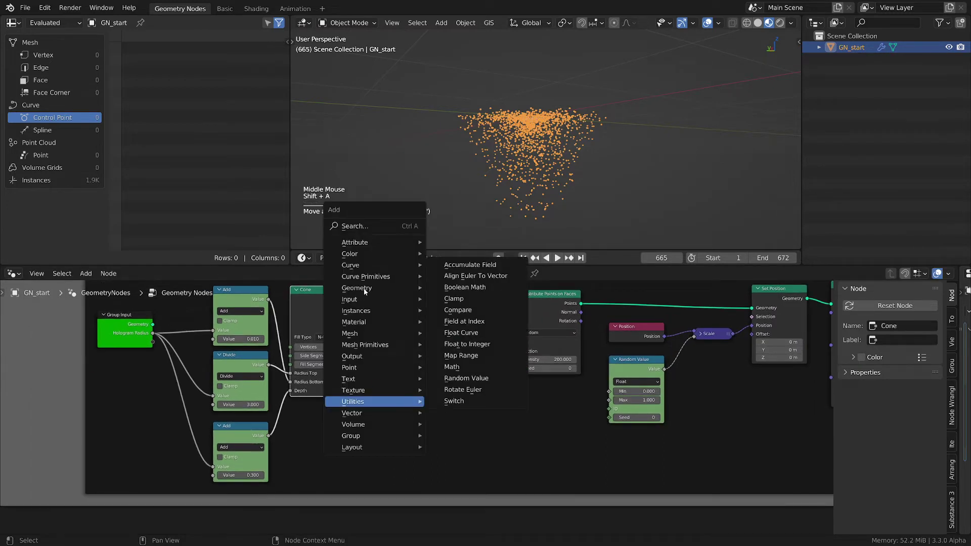
mouse_move(360, 289)
click(470, 287)
click(366, 324)
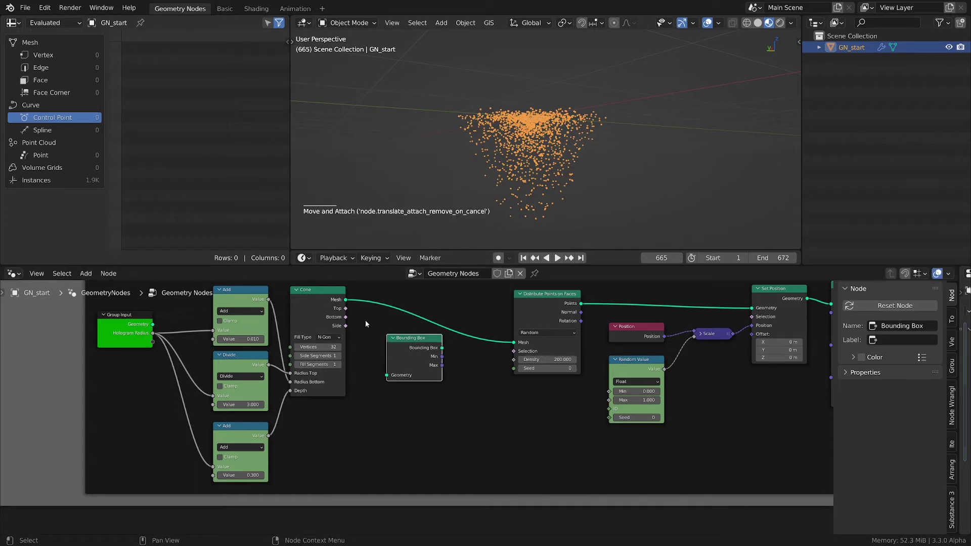
drag(345, 300, 394, 368)
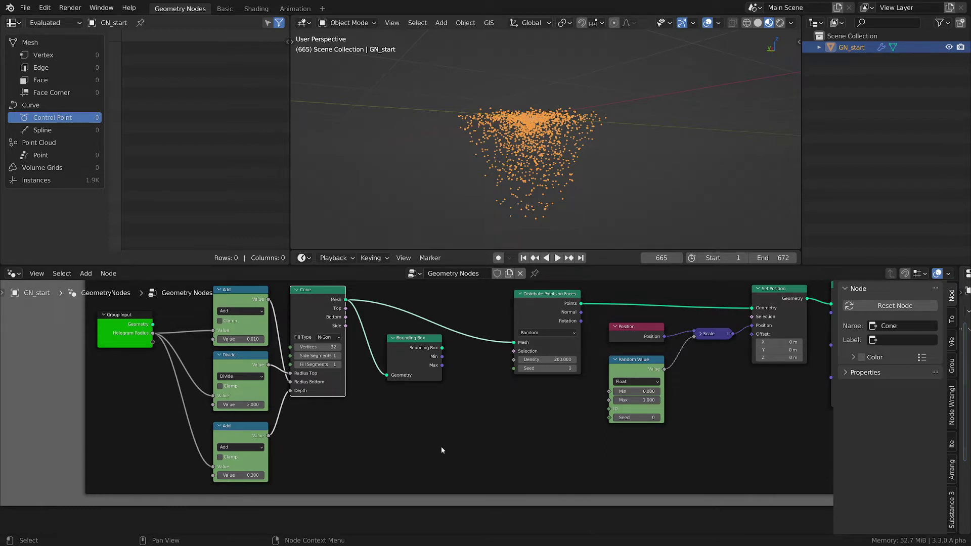
mouse_move(401, 347)
mouse_down()
mouse_move(404, 409)
mouse_move(373, 412)
mouse_move(387, 402)
mouse_up()
- Sketch temporary annotation strokes across the base and top of the particle cone to mark its limits, and erase them
key(d)
drag(499, 220, 566, 225)
key(d)
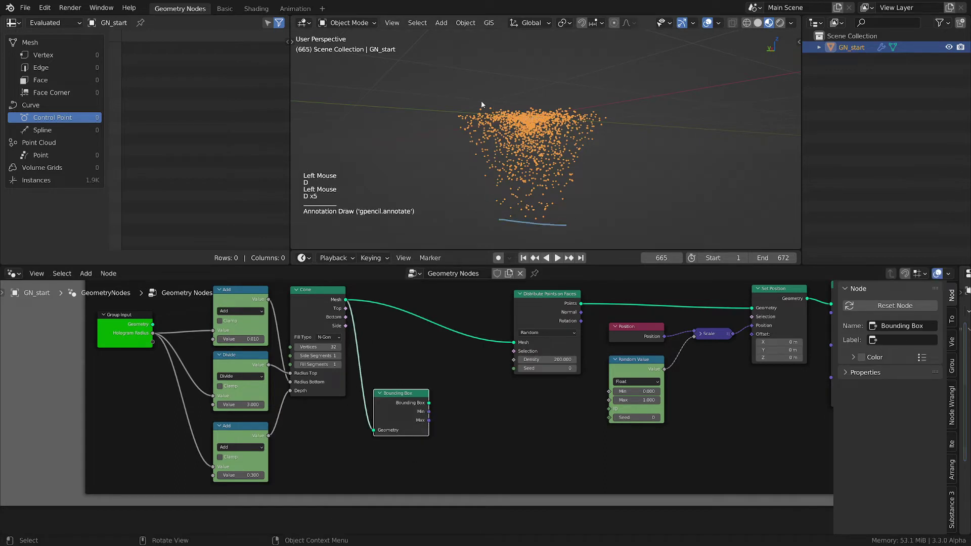
drag(480, 100, 585, 116)
key(d)
right_drag(448, 99, 552, 175)
key(d)
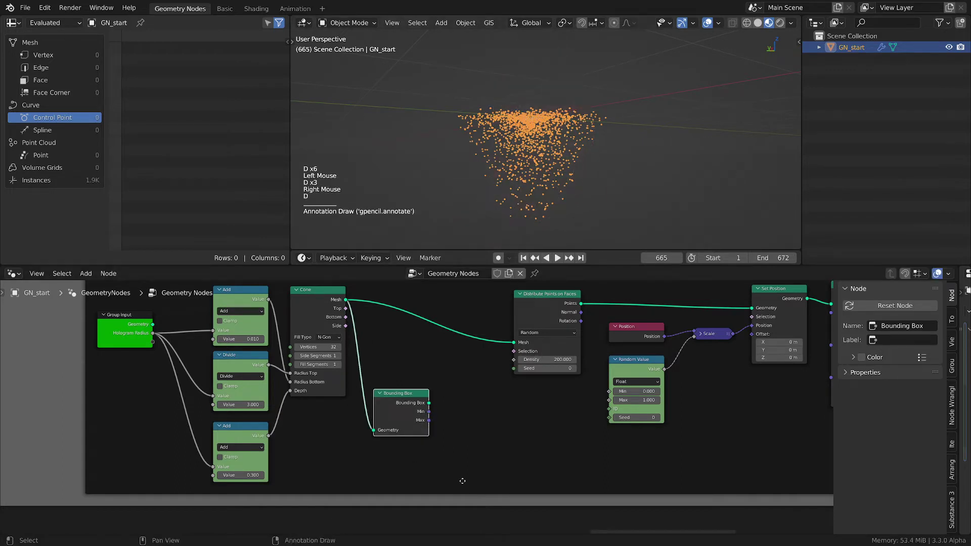
- Add a Separate XYZ node beside the Bounding Box node
middle_drag(472, 446, 457, 404)
drag(387, 355, 390, 360)
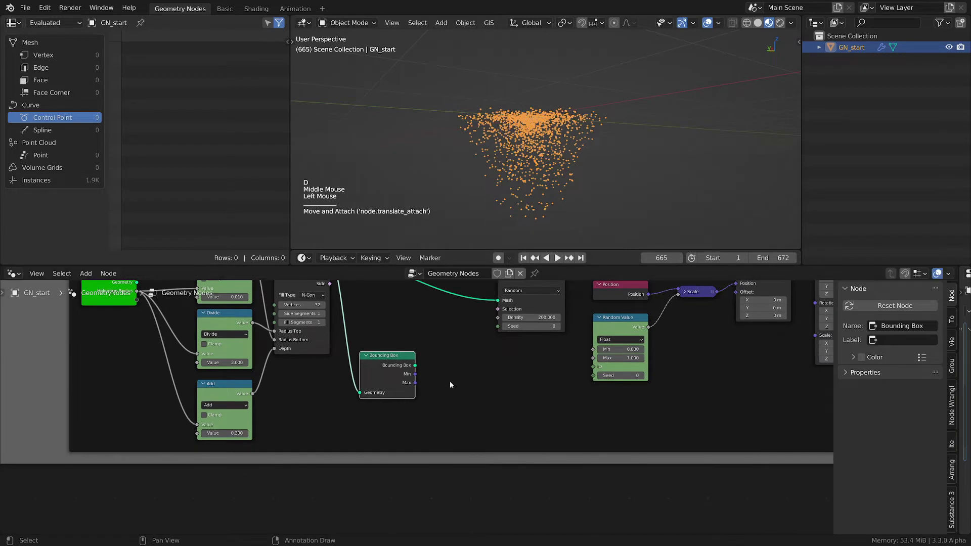
middle_drag(450, 382, 512, 407)
key(shift+a)
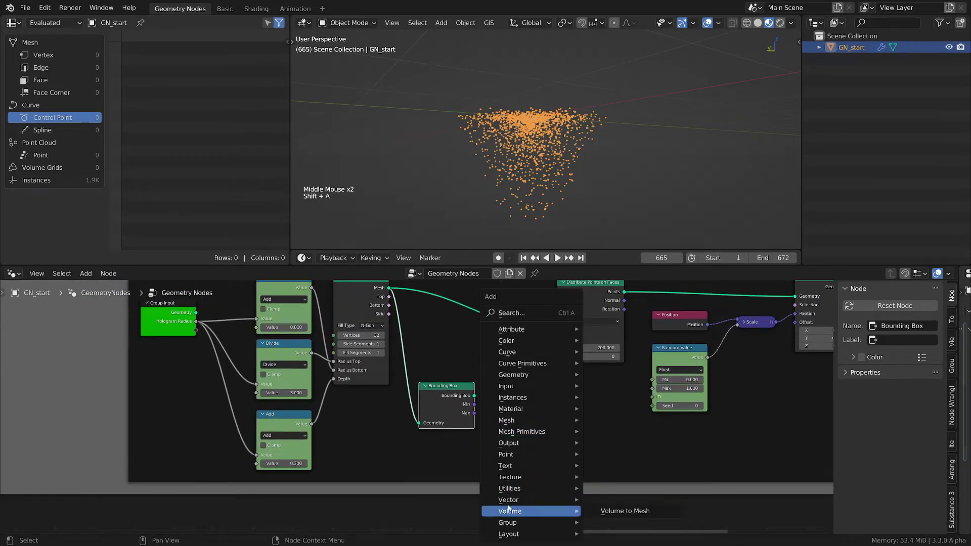
mouse_move(511, 500)
click(620, 464)
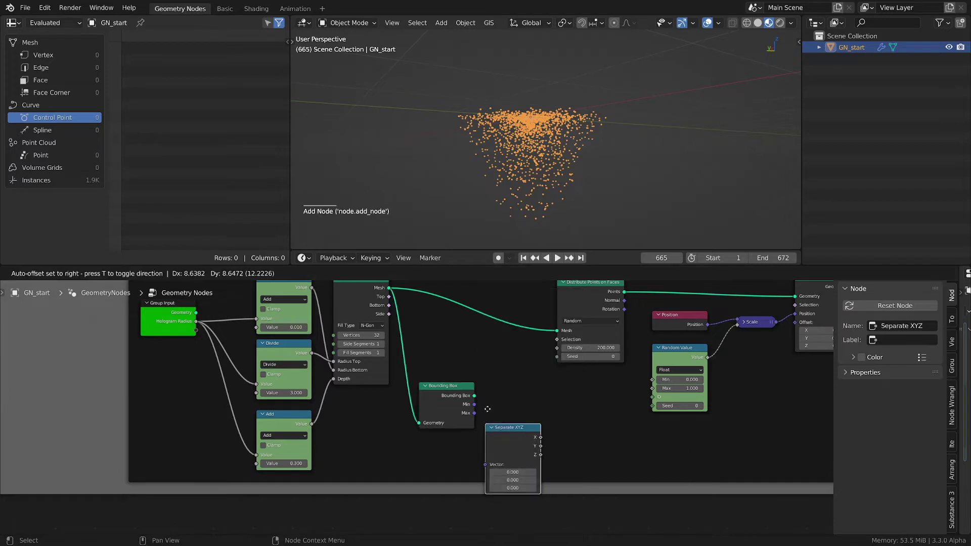
click(491, 400)
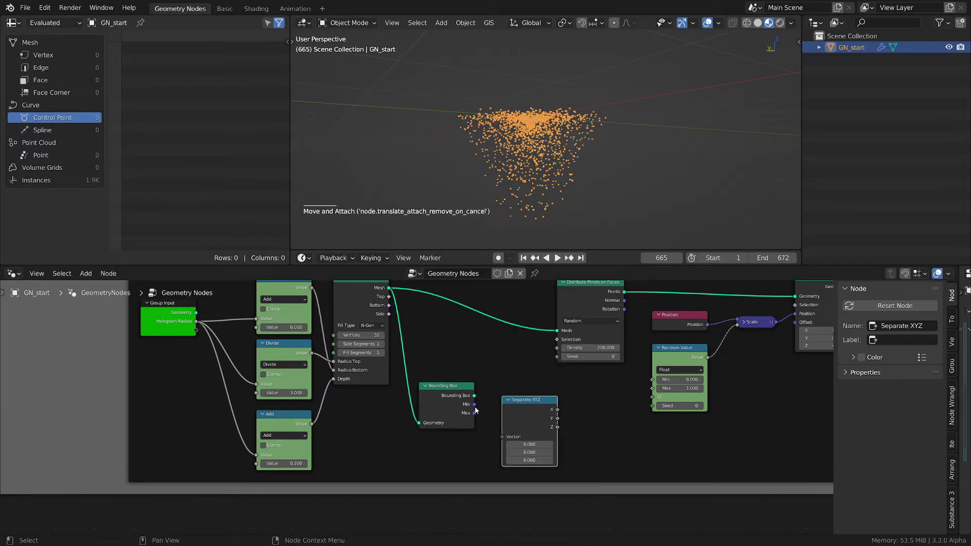
- Connect the Bounding Box Min output to Separate XYZ, hide its outputs except Z, cut the temporary Z link, and tidy both nodes
drag(474, 404, 654, 407)
click(523, 408)
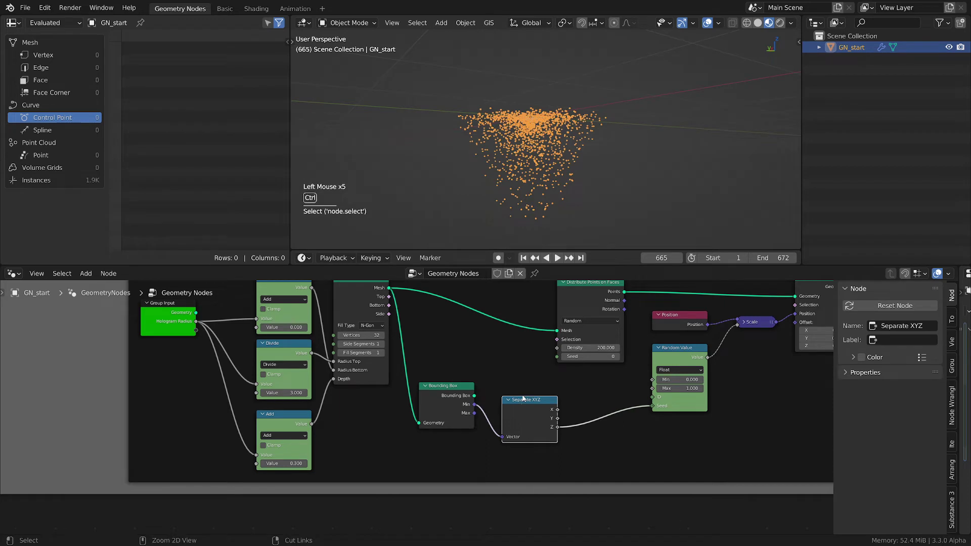
key(ctrl+h)
drag(530, 407, 526, 406)
ctrl+right_drag(602, 438, 594, 389)
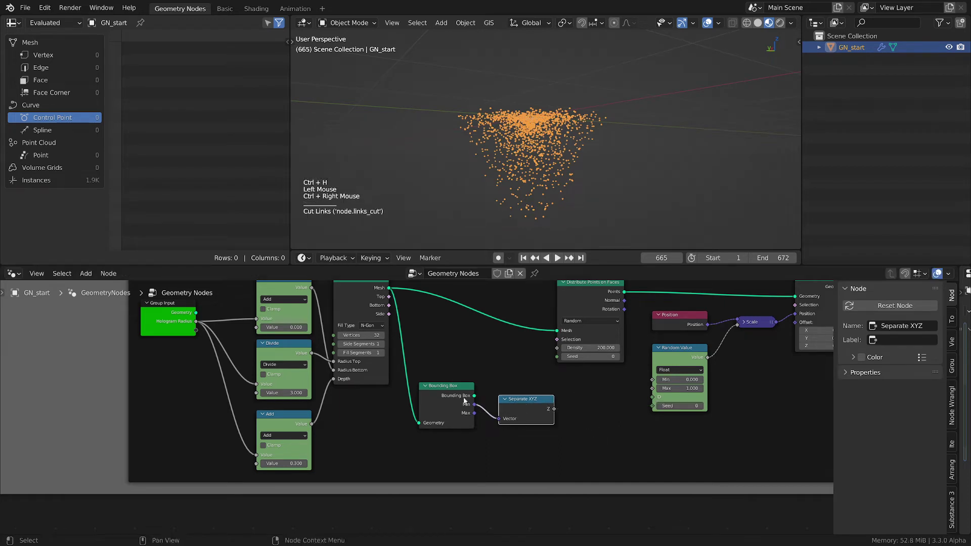
drag(445, 390, 430, 379)
drag(523, 403, 507, 405)
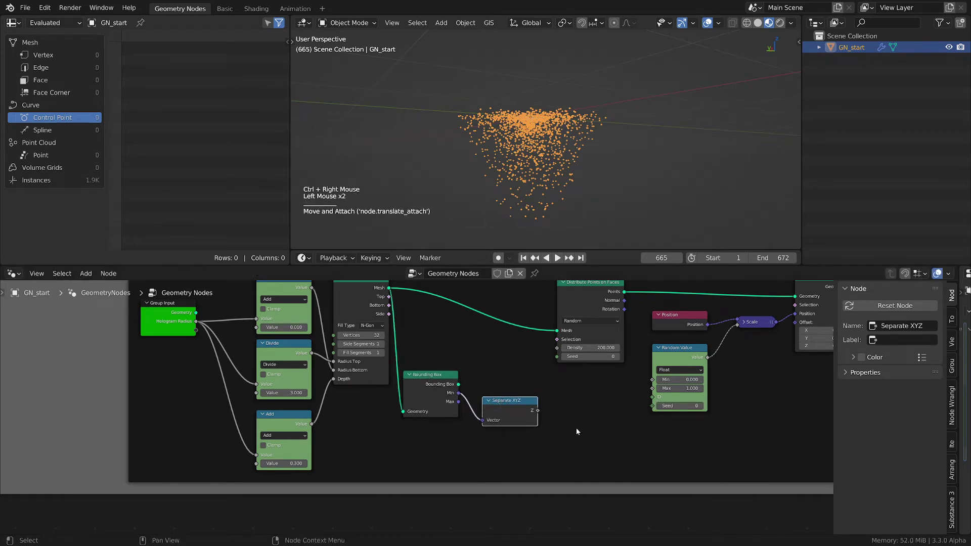
- Duplicate the Separate XYZ node below the original and connect the Bounding Box Max output to the copy's Vector input
middle_drag(576, 427, 541, 390)
drag(473, 367, 471, 368)
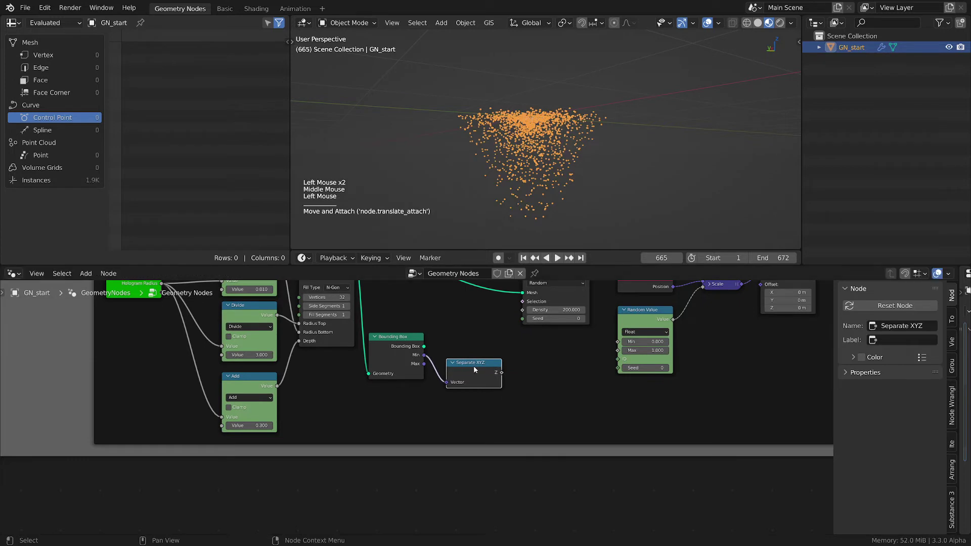
key(shift+d)
click(461, 400)
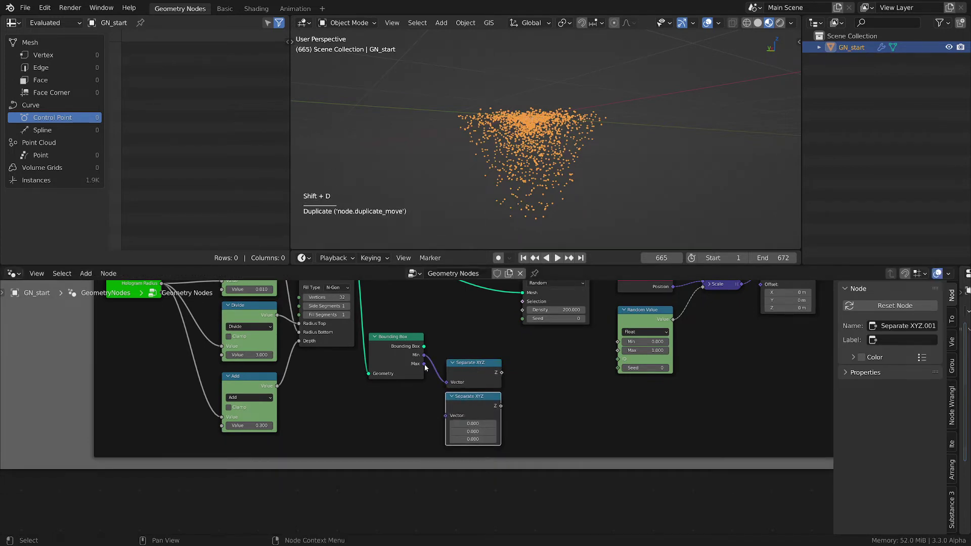
drag(424, 364, 446, 415)
- Move the Group Input, math, Cone, Bounding Box and both Separate XYZ nodes farther away from Distribute Points on Faces
scroll(470, 399, down, 5)
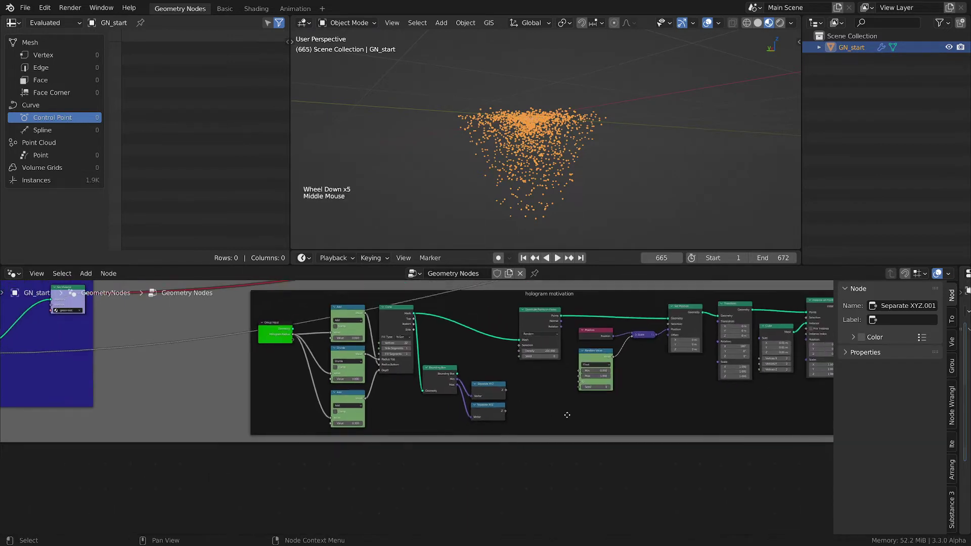
middle_drag(516, 386, 545, 403)
shift+click(421, 323)
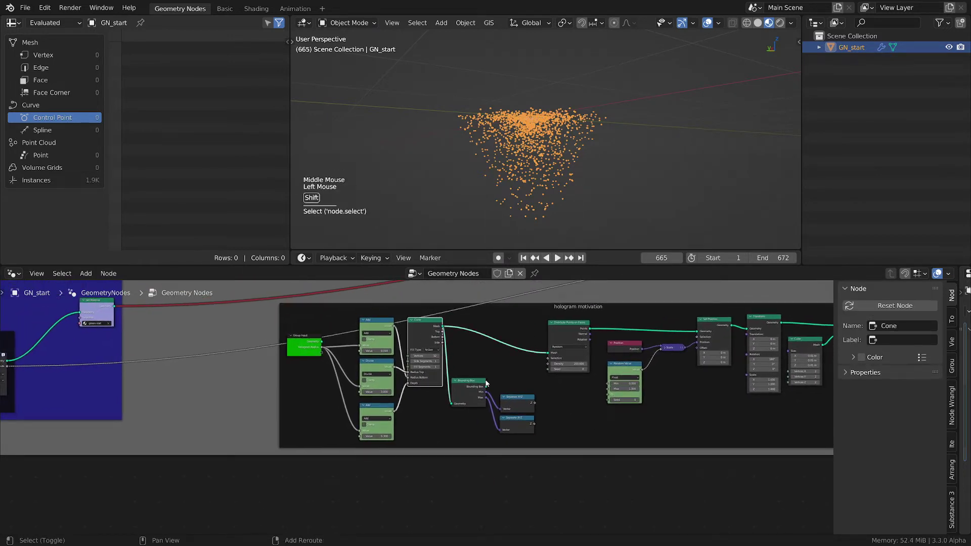
shift+click(469, 389)
shift+click(517, 402)
shift+click(516, 420)
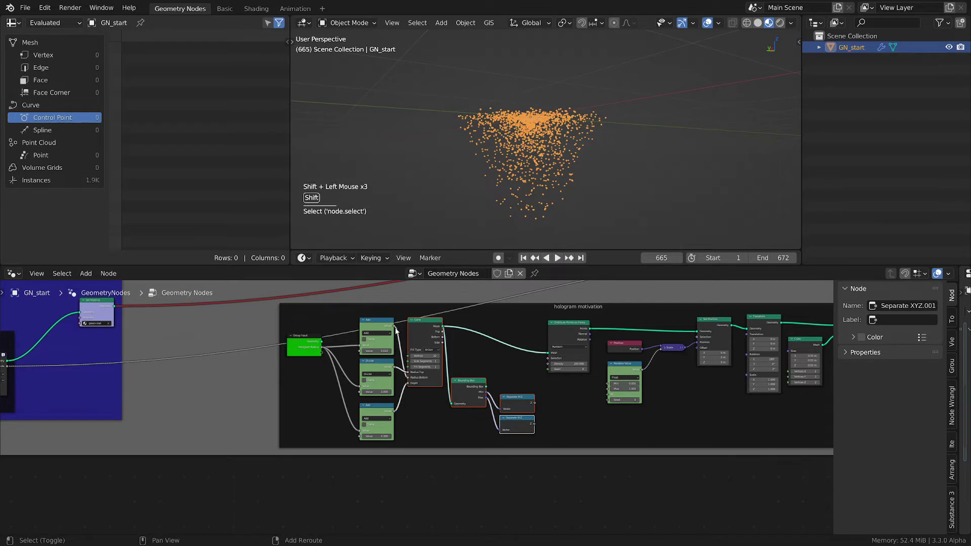
shift+click(377, 328)
shift+click(386, 380)
shift+click(379, 411)
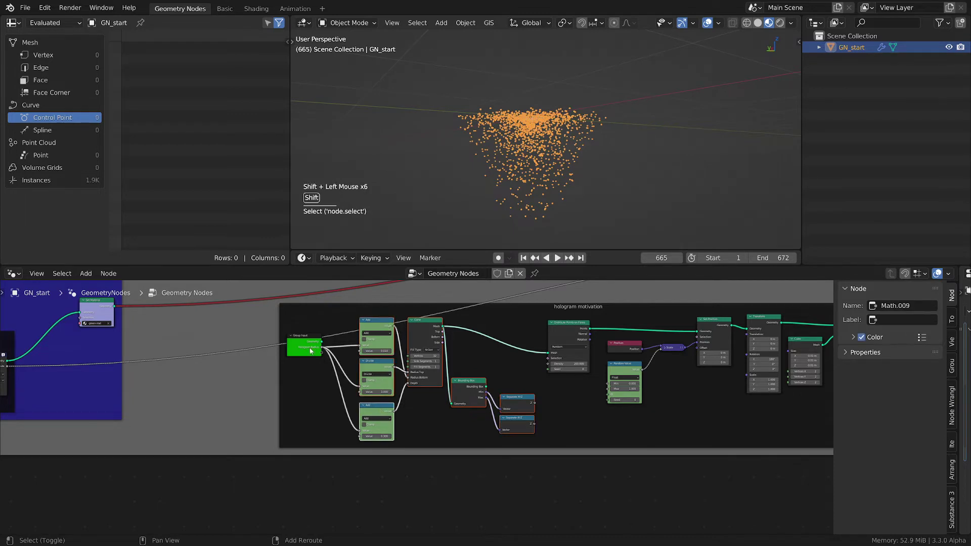
shift+click(304, 347)
key(g)
click(355, 350)
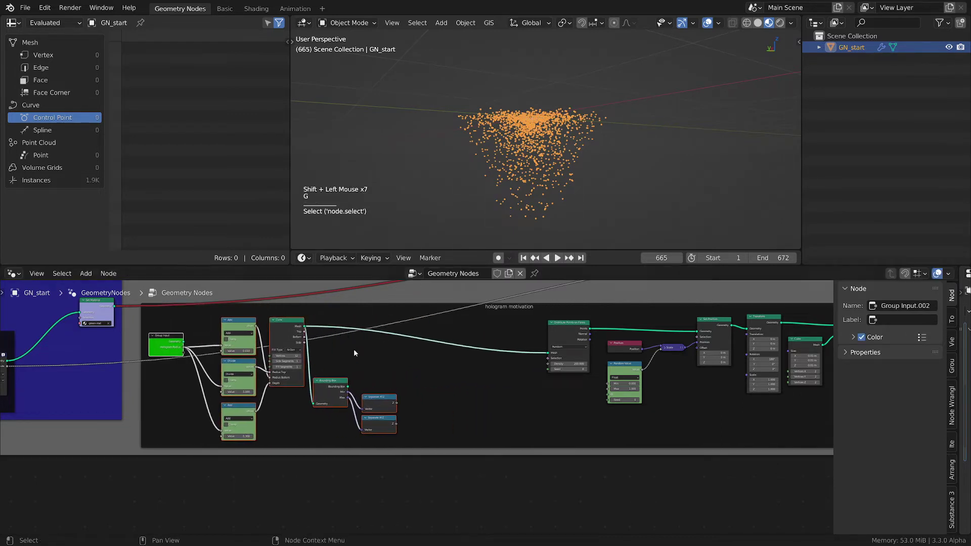
scroll(418, 394, up, 2)
middle_drag(464, 406, 457, 412)
click(455, 413)
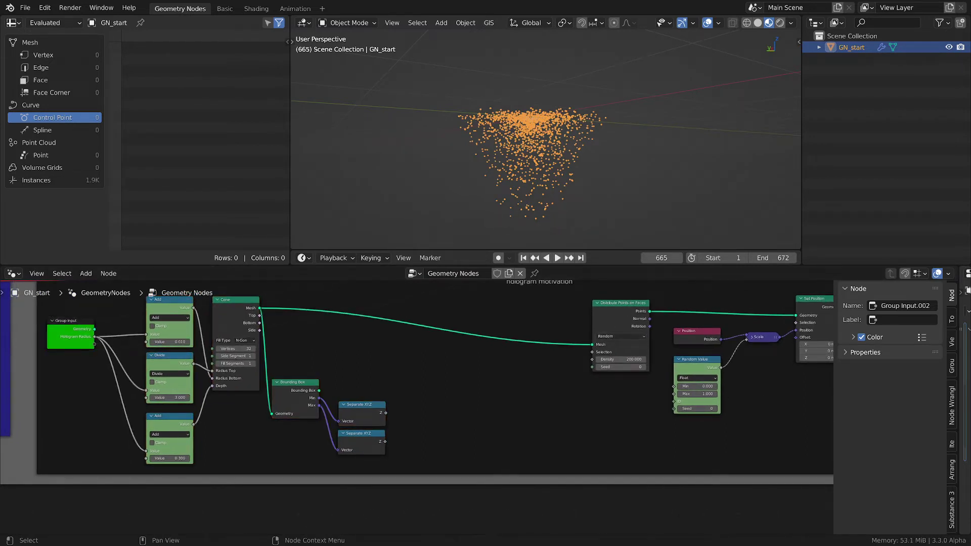
- Move the Distribute Points on Faces, Position, Random Value, Scale and Set Position nodes together toward the Cone, away from Transform
click(622, 306)
middle_drag(699, 355, 521, 377)
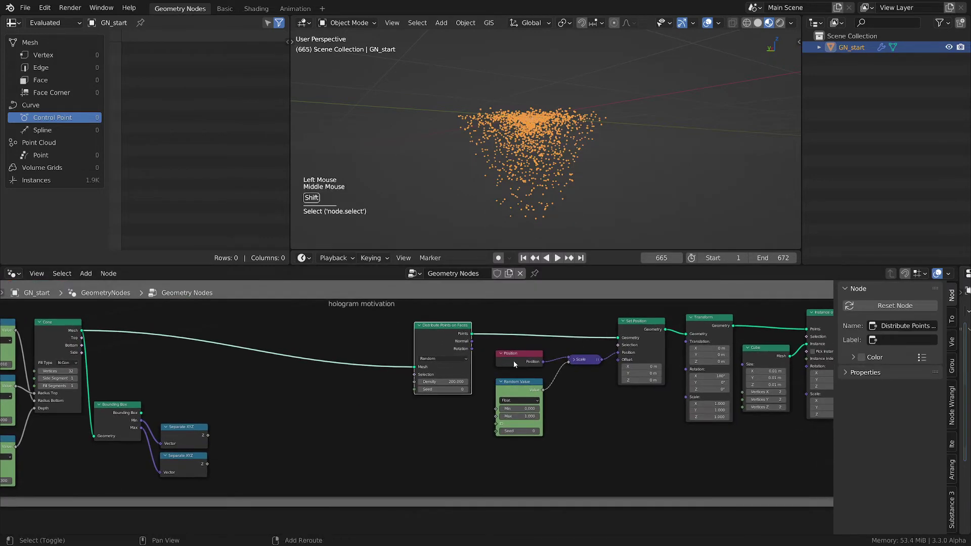
shift+click(514, 361)
shift+click(527, 389)
shift+click(587, 359)
shift+click(635, 324)
key(g)
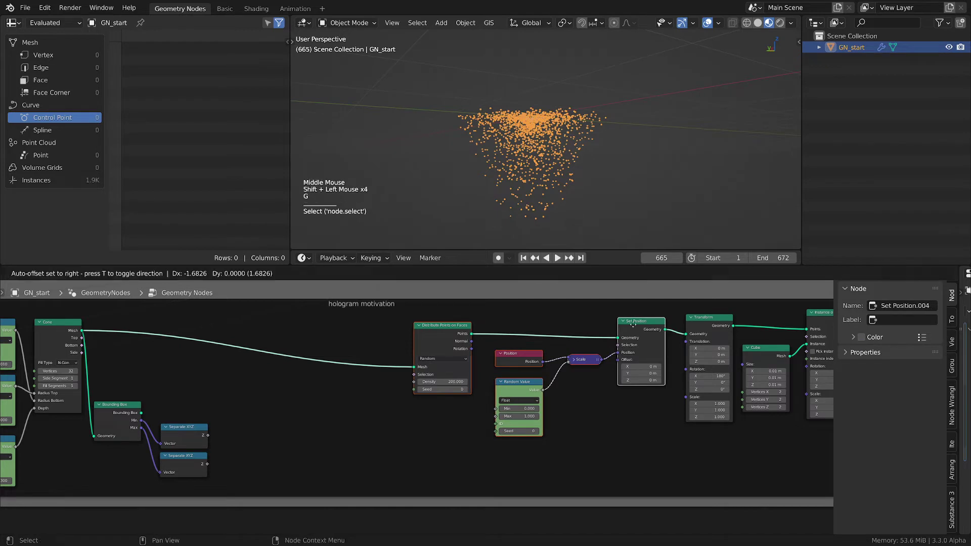
click(364, 318)
middle_drag(395, 376, 510, 370)
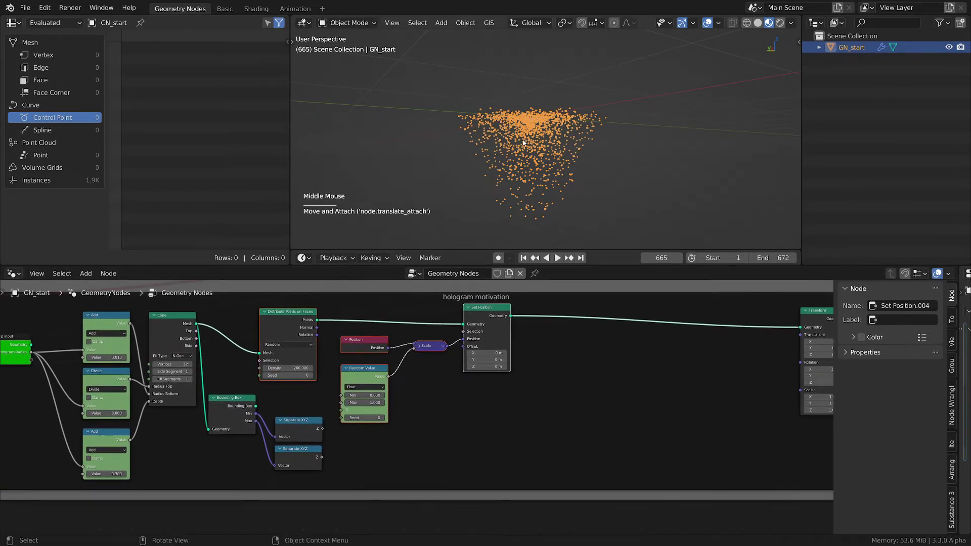
- Move the Bounding Box and both Separate XYZ nodes below the Random Value node, and select the Separate XYZ fed by Min
click(239, 406)
shift+click(297, 421)
shift+click(300, 452)
key(g)
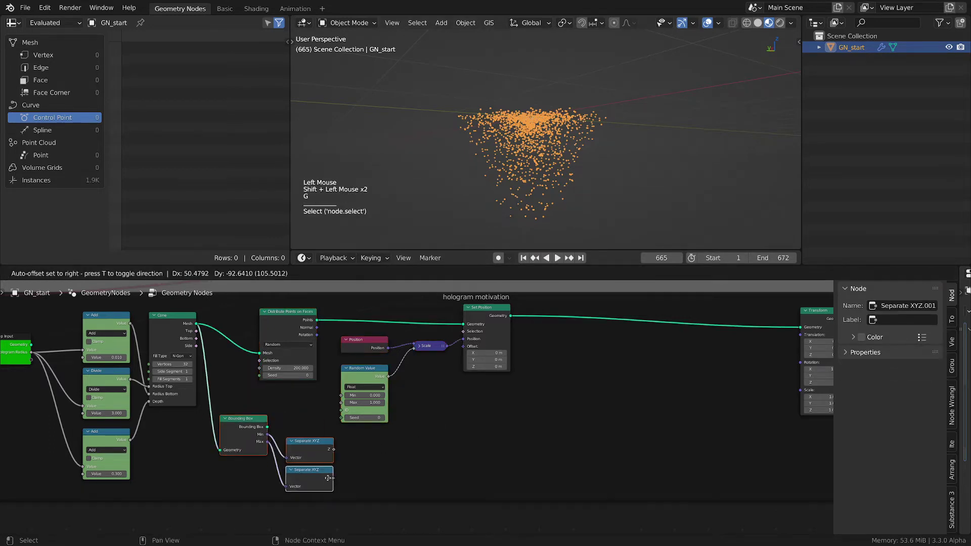
click(385, 472)
middle_drag(421, 444, 443, 411)
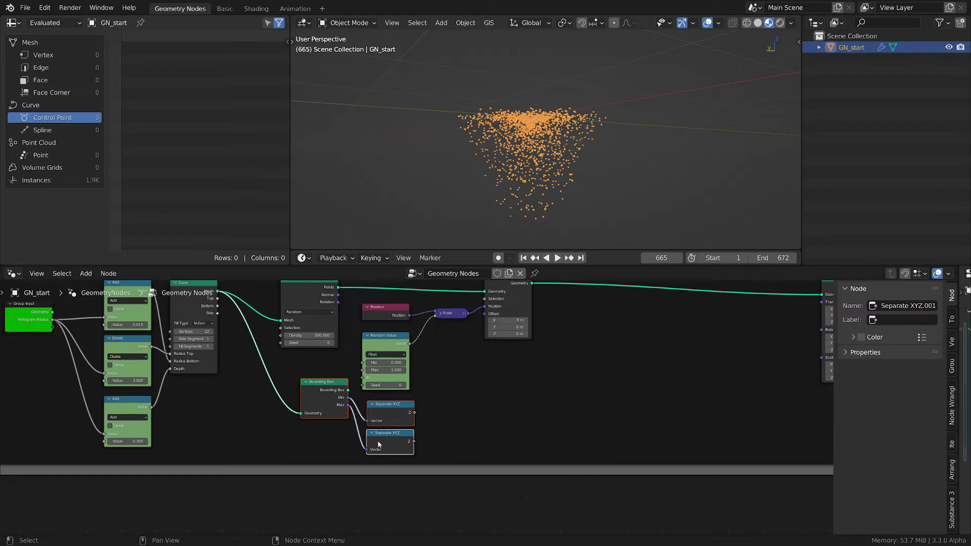
click(392, 411)
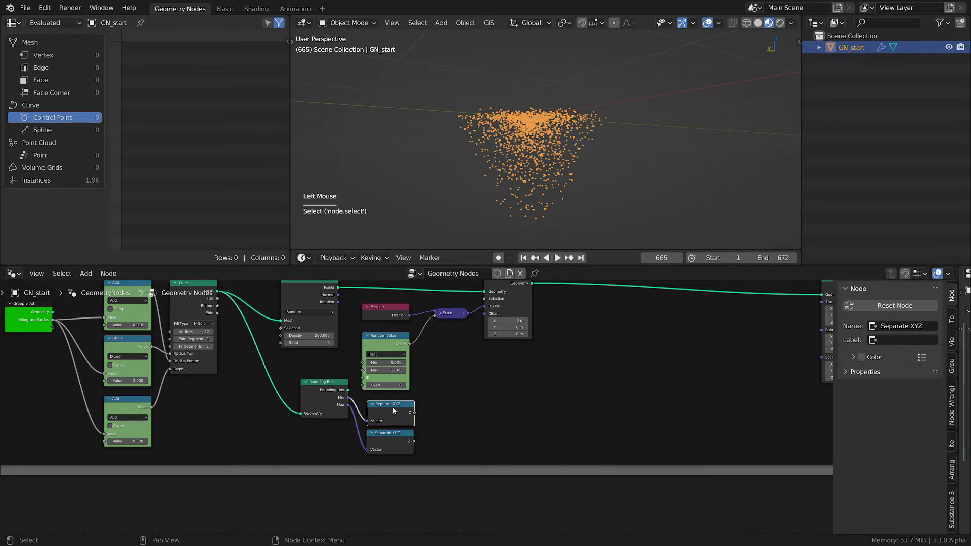
- Move the Bounding Box and both connected Separate XYZ nodes farther down, leaving free space beneath the Random Value node
shift+click(323, 388)
shift+click(389, 434)
key(g)
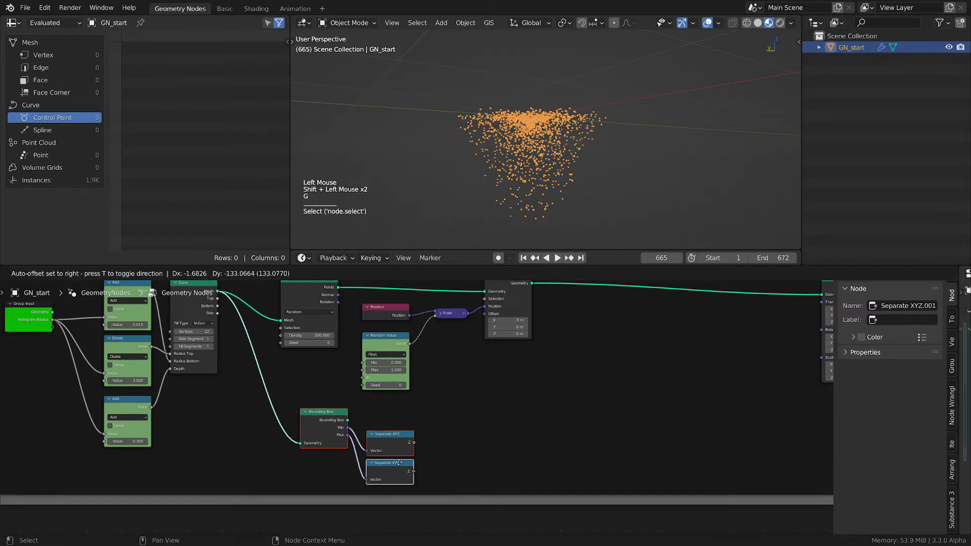
click(382, 464)
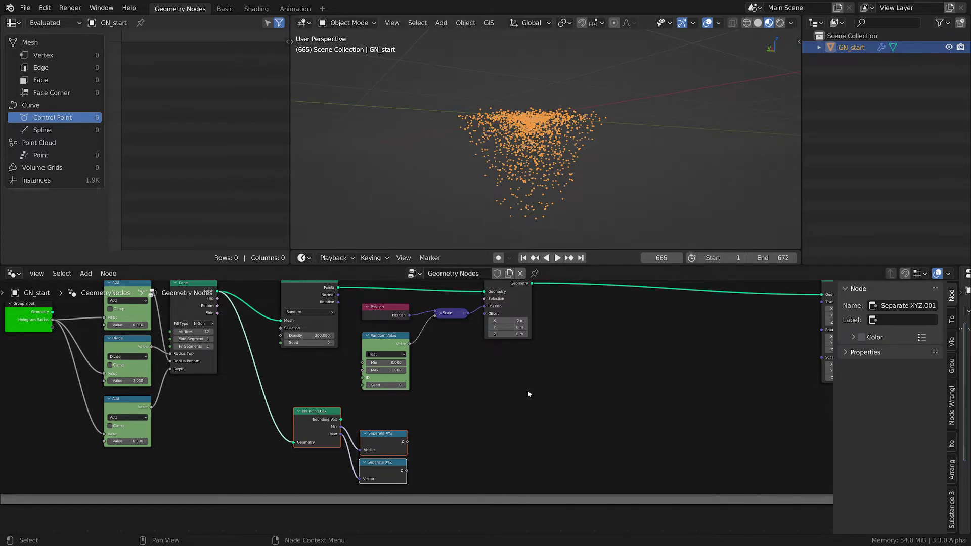
- Add a Position node just above the Separate XYZ node fed by the Bounding Box Min output
click(453, 402)
key(shift+a)
mouse_move(419, 400)
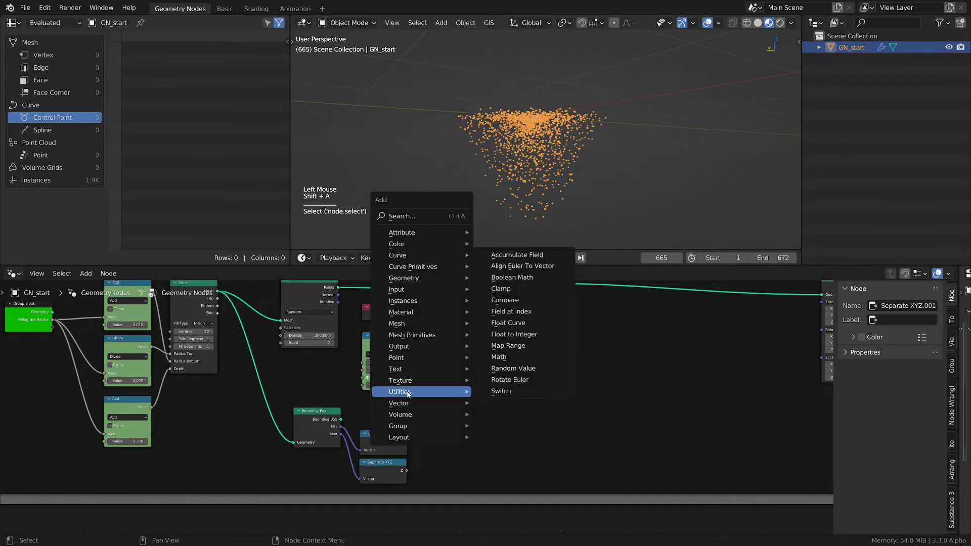
mouse_move(406, 292)
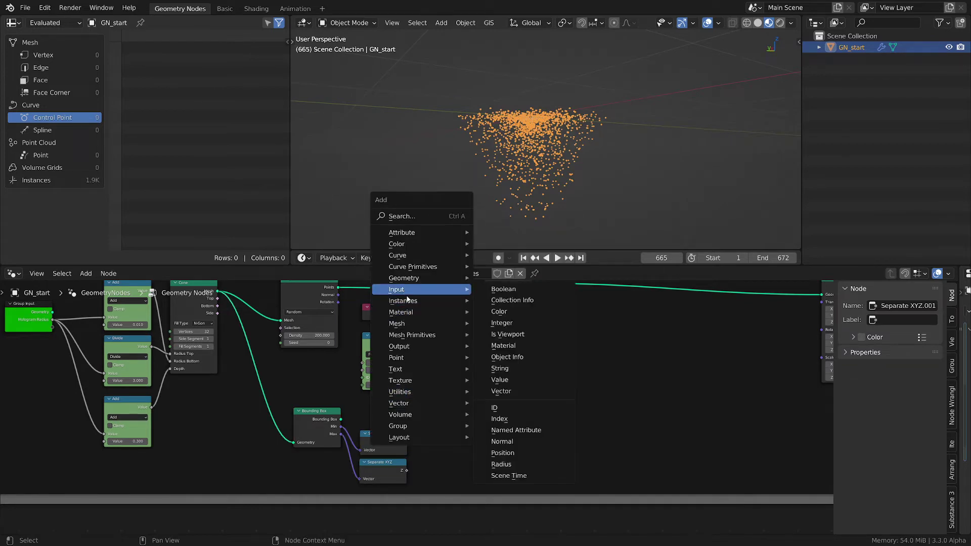
key(Escape)
key(shift+a)
mouse_move(443, 410)
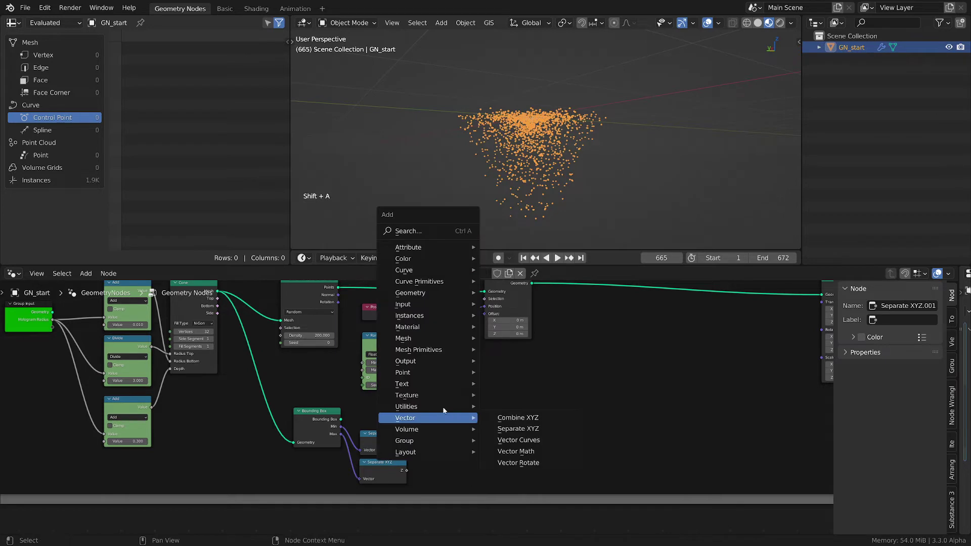
mouse_move(411, 306)
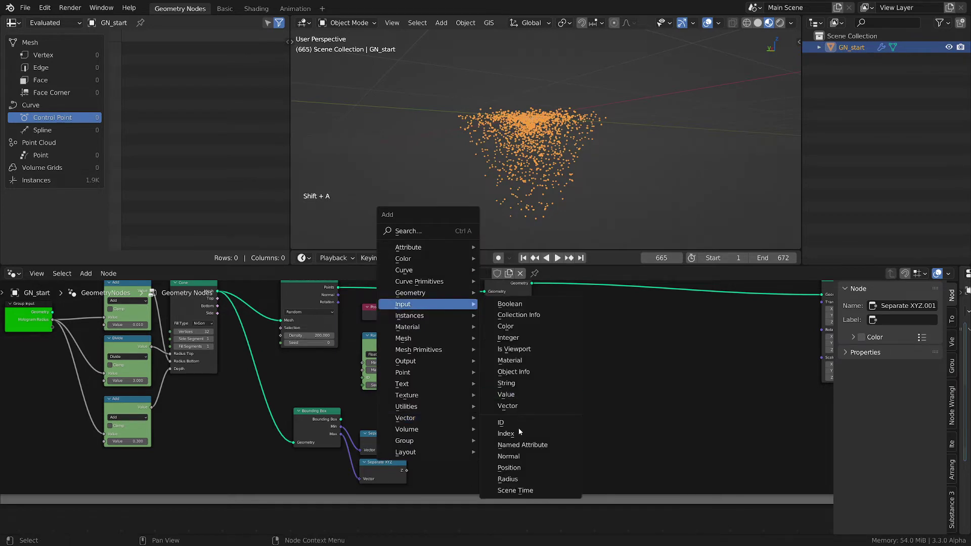
click(509, 467)
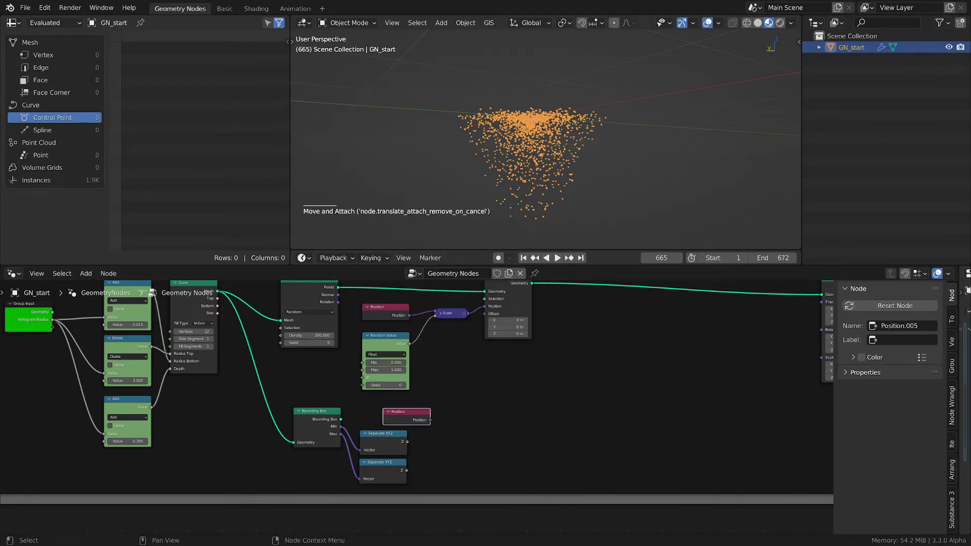
- Insert a Delete Geometry node on the link between Set Position and Transform
middle_drag(589, 360, 528, 407)
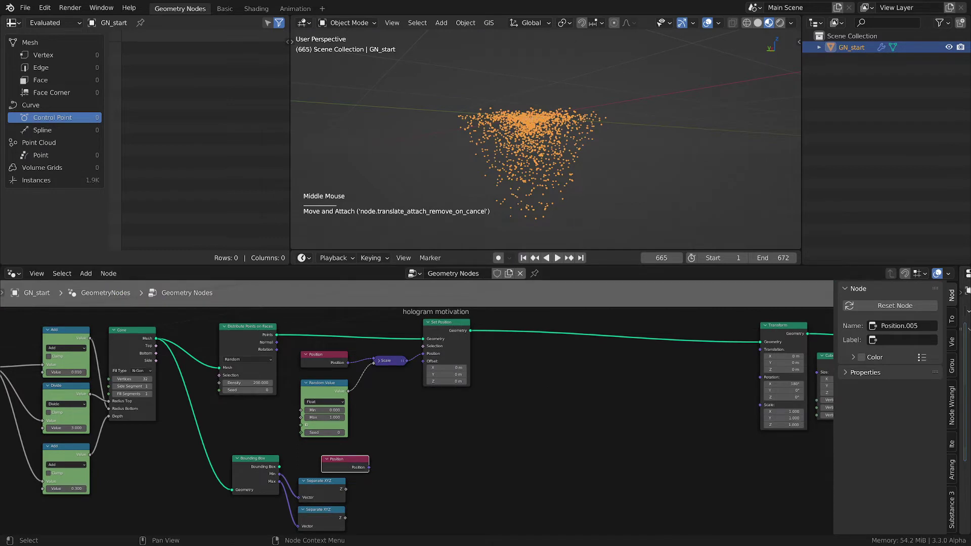
click(528, 422)
key(shift+a)
mouse_move(508, 376)
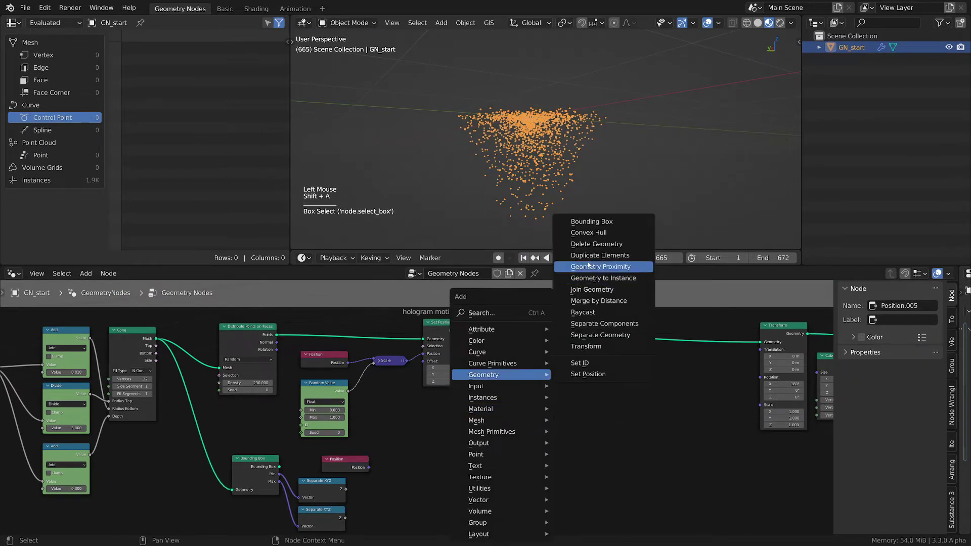
click(597, 243)
click(591, 346)
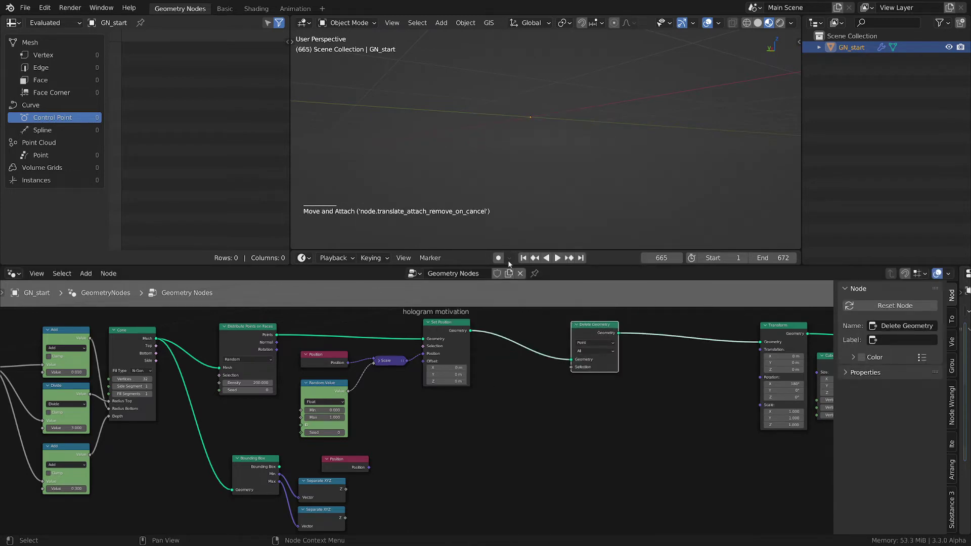
- Fine-tune the layout by nudging the new Position node above the Separate XYZ nodes and shifting Set Position slightly
middle_drag(349, 458, 363, 438)
click(360, 438)
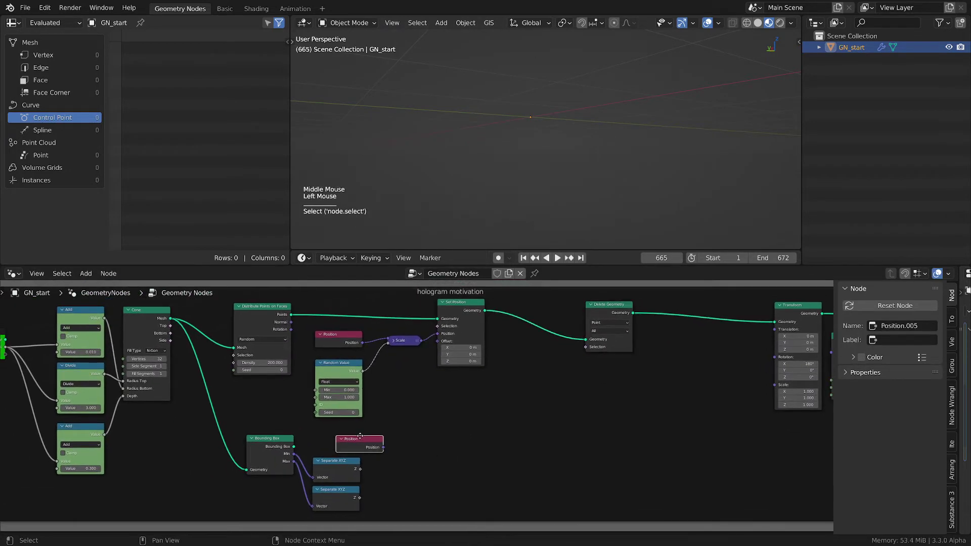
drag(360, 438, 353, 438)
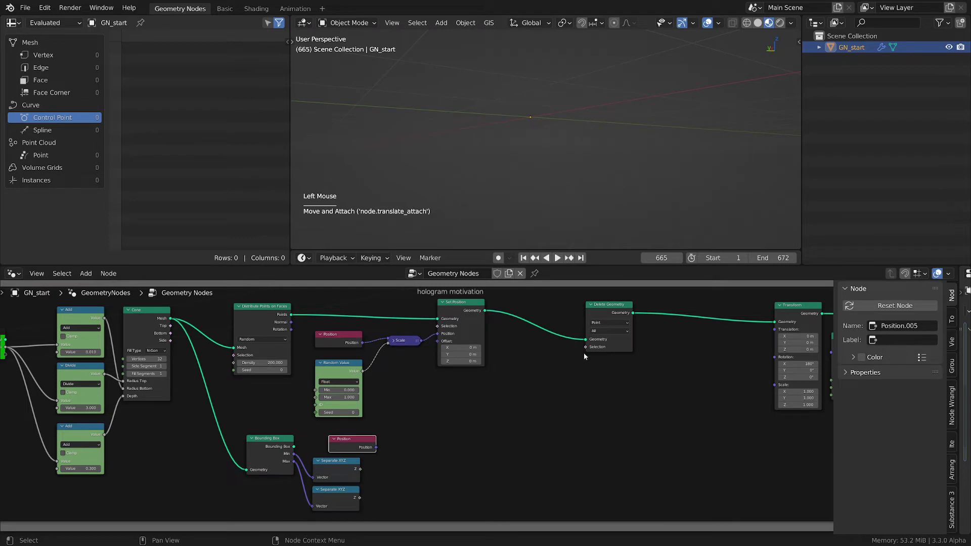
drag(360, 444, 367, 437)
click(465, 308)
drag(465, 309, 462, 306)
click(336, 473)
click(338, 492)
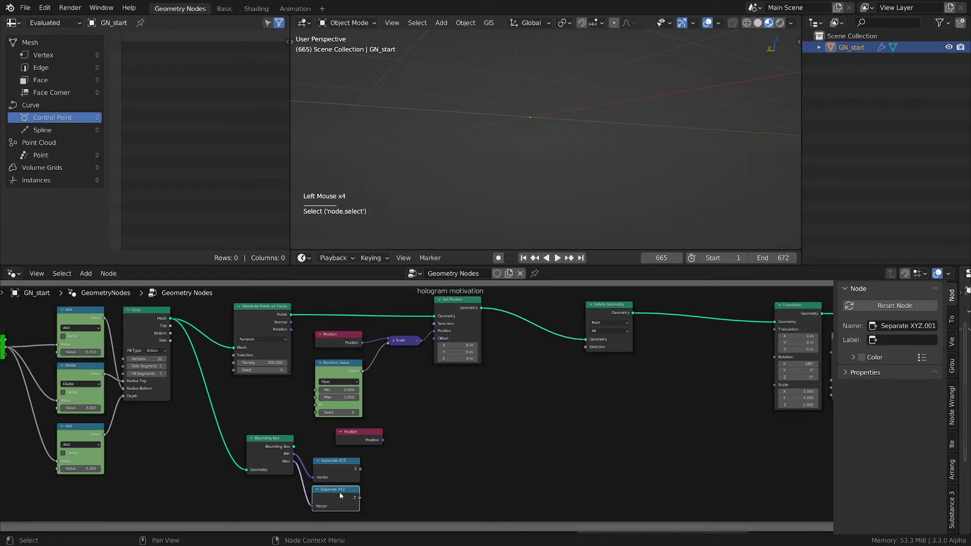
shift+click(342, 462)
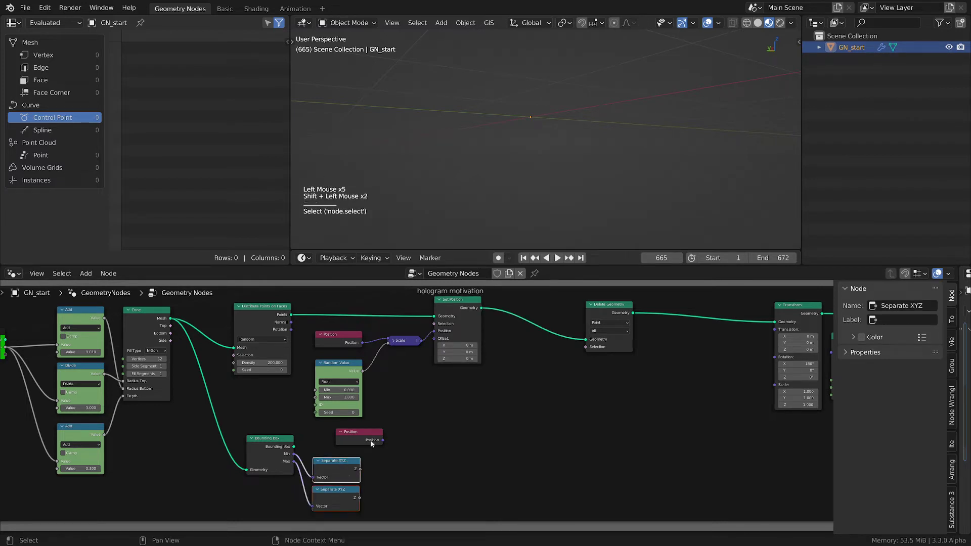
drag(370, 440, 360, 441)
scroll(427, 453, up, 1)
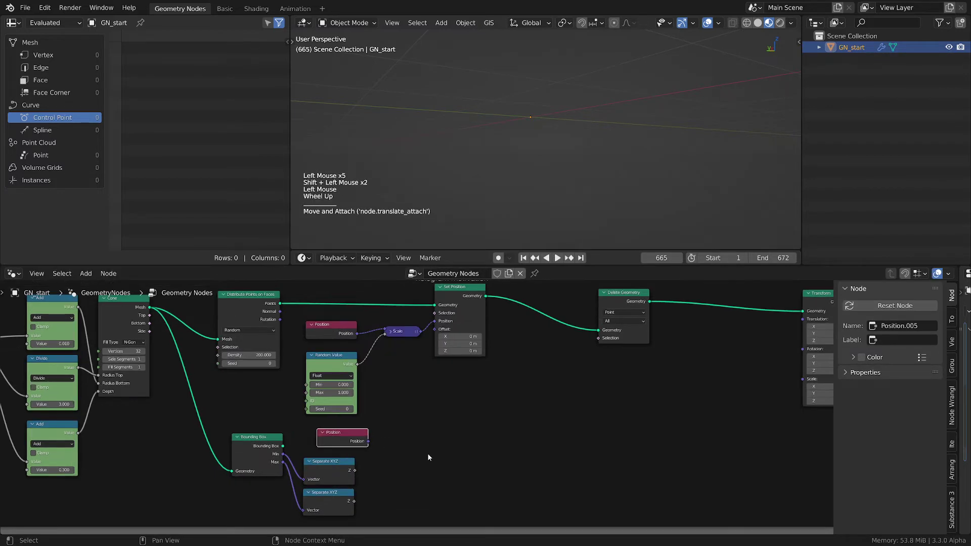
- Duplicate a Separate XYZ node beside the new Position node and connect the Position output to the copy's Vector input
click(328, 475)
key(shift+d)
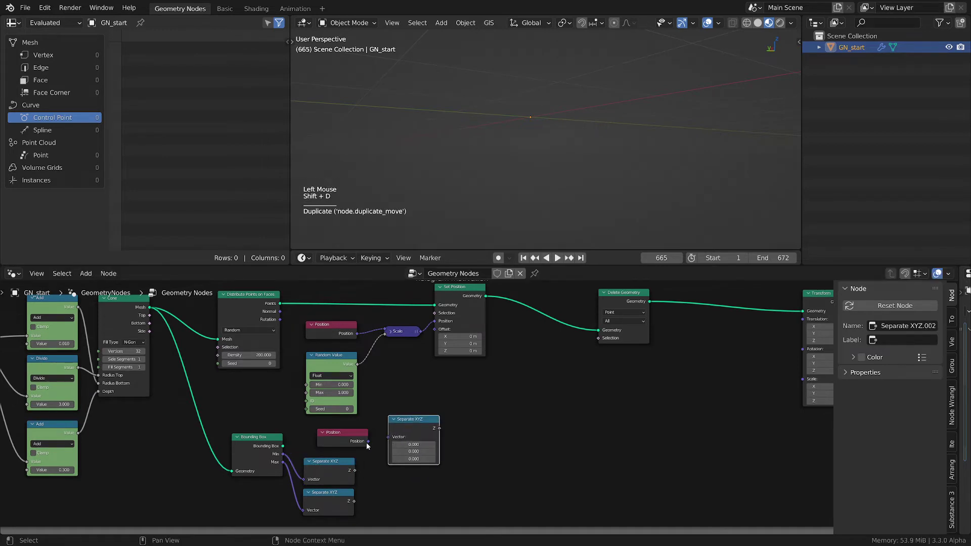
drag(368, 441, 334, 435)
drag(401, 436, 393, 433)
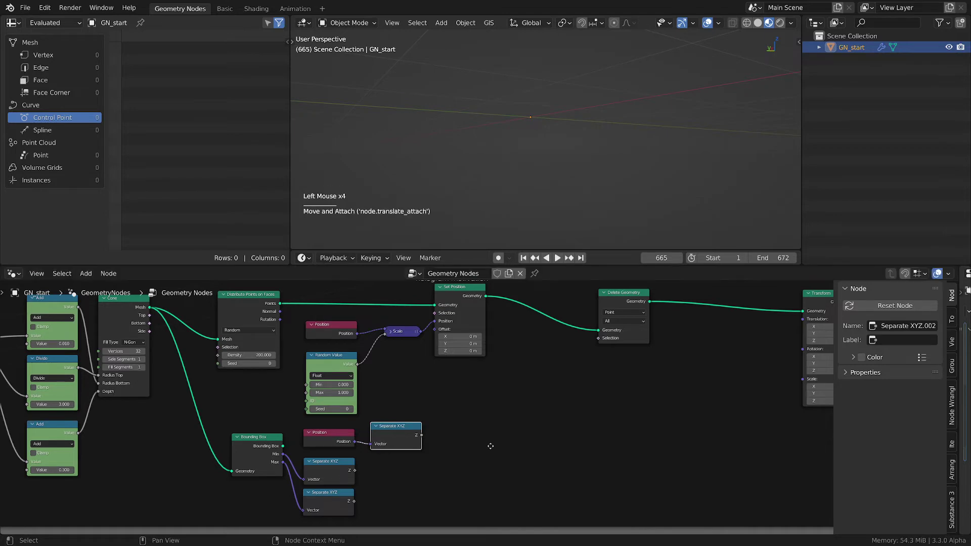
- Add a Compare node beyond the Position's Separate XYZ node and set its operation to Not Equal
middle_drag(490, 446, 495, 419)
key(shift+a)
mouse_move(455, 488)
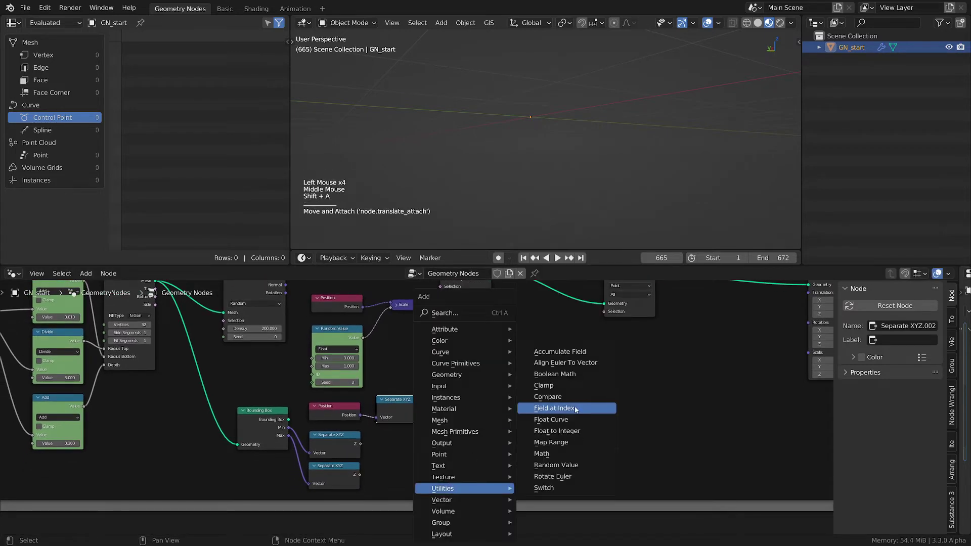
click(548, 396)
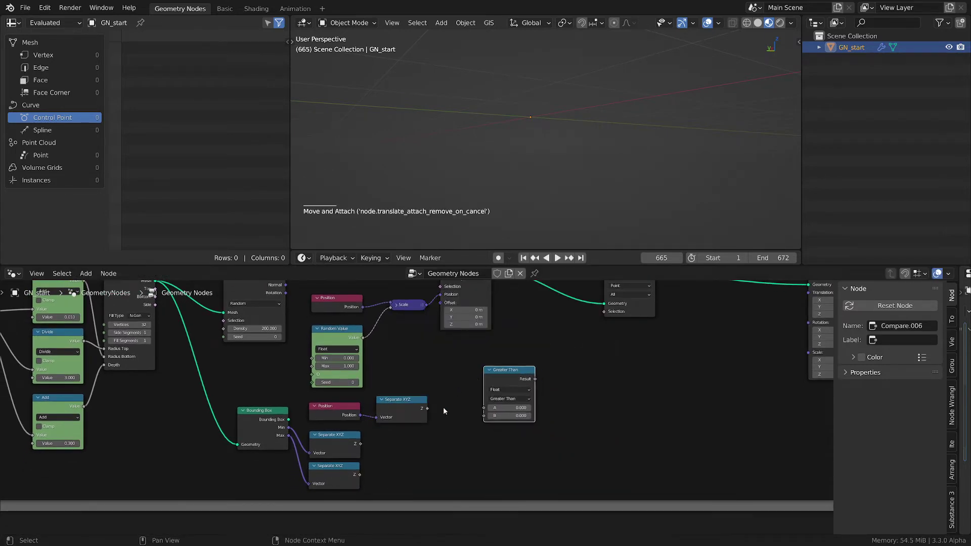
scroll(455, 409, up, 3)
mouse_move(455, 409)
middle_down()
mouse_move(445, 404)
mouse_move(467, 397)
middle_up()
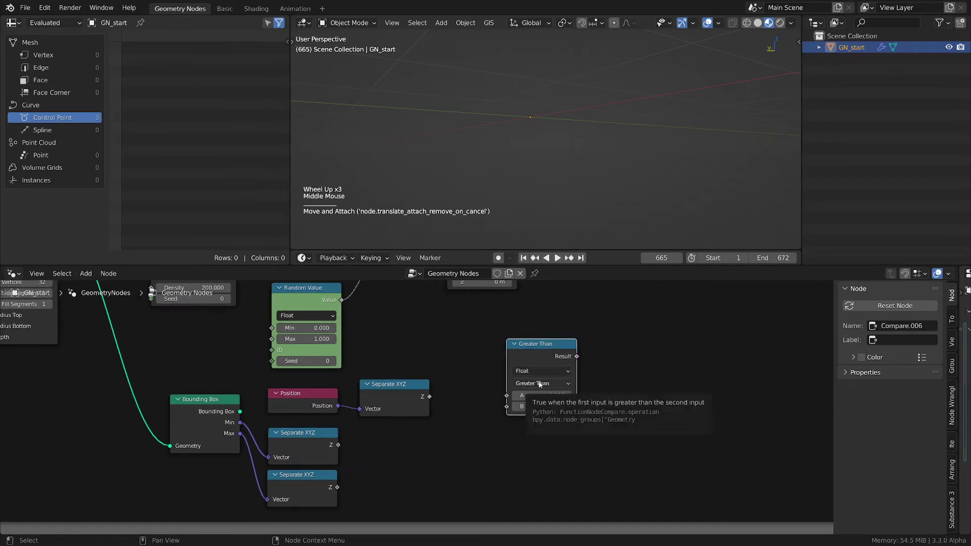
click(540, 385)
click(537, 450)
drag(537, 350, 507, 369)
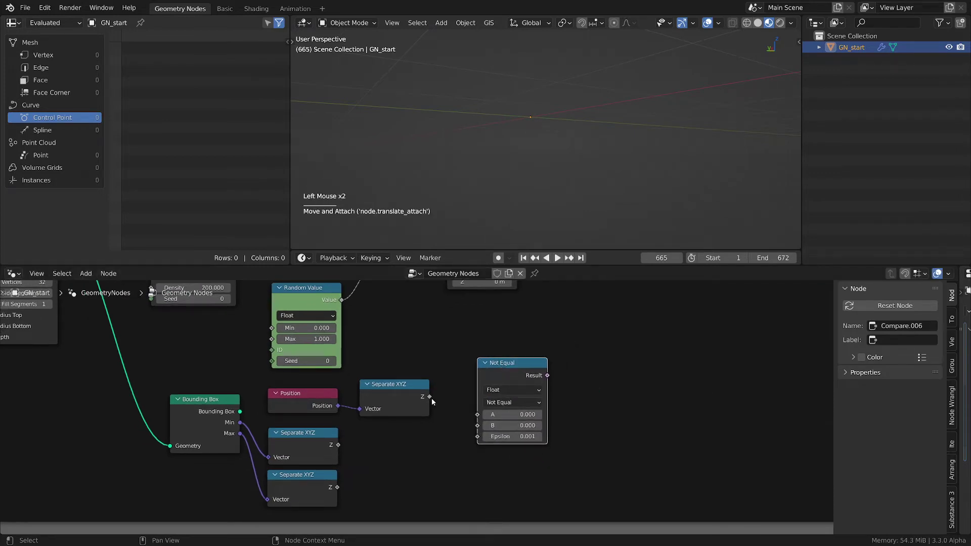
- Connect the Position's separated Z to the Not Equal node's A input and the Bounding Box Max's separated Z to B
drag(429, 396, 473, 403)
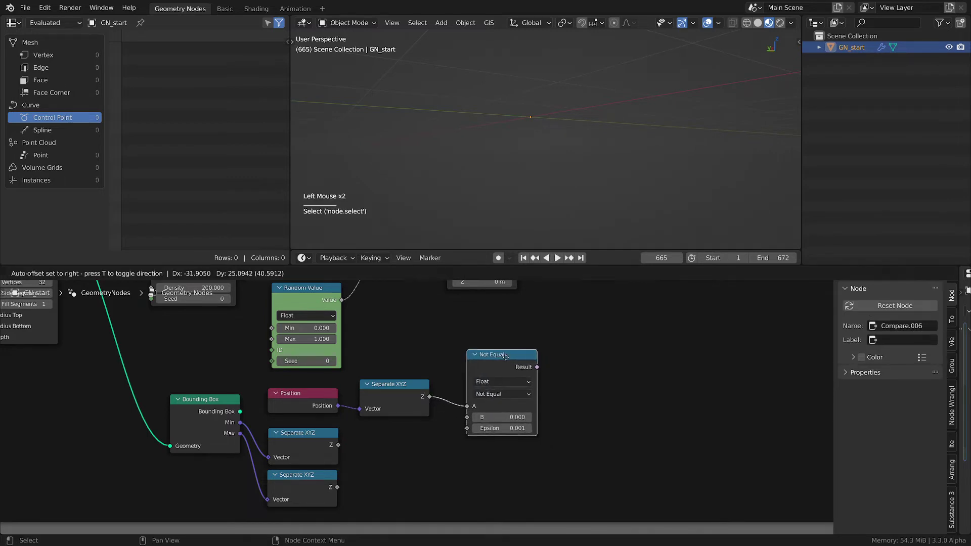
middle_drag(398, 447, 454, 359)
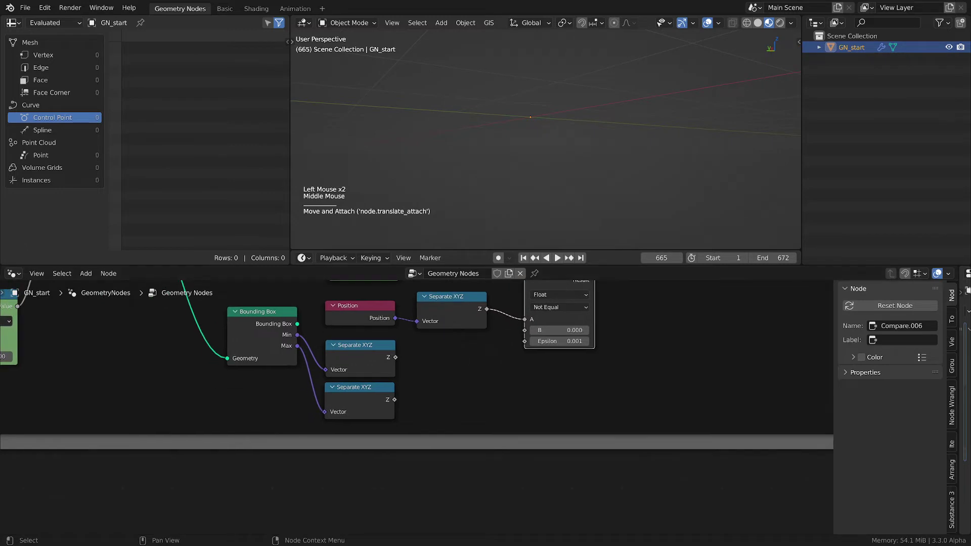
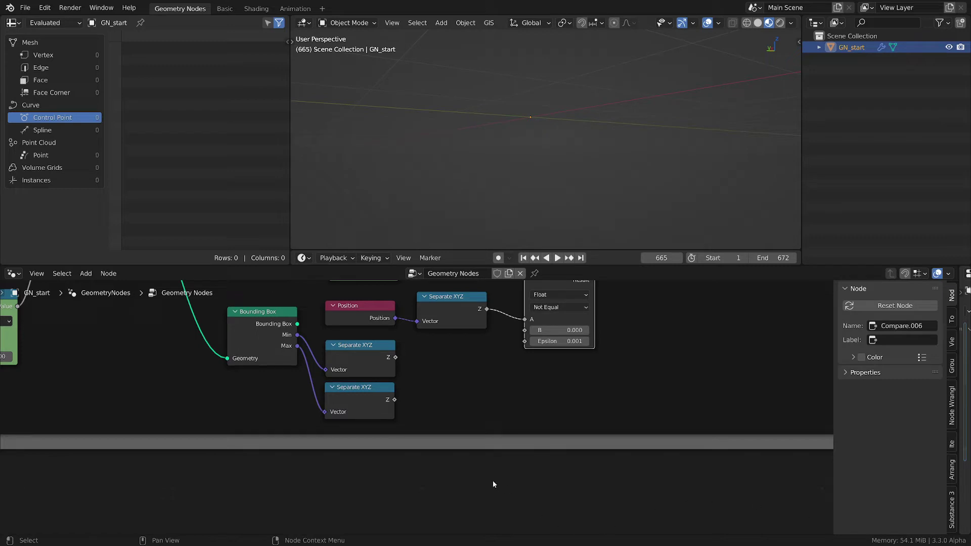
click(399, 403)
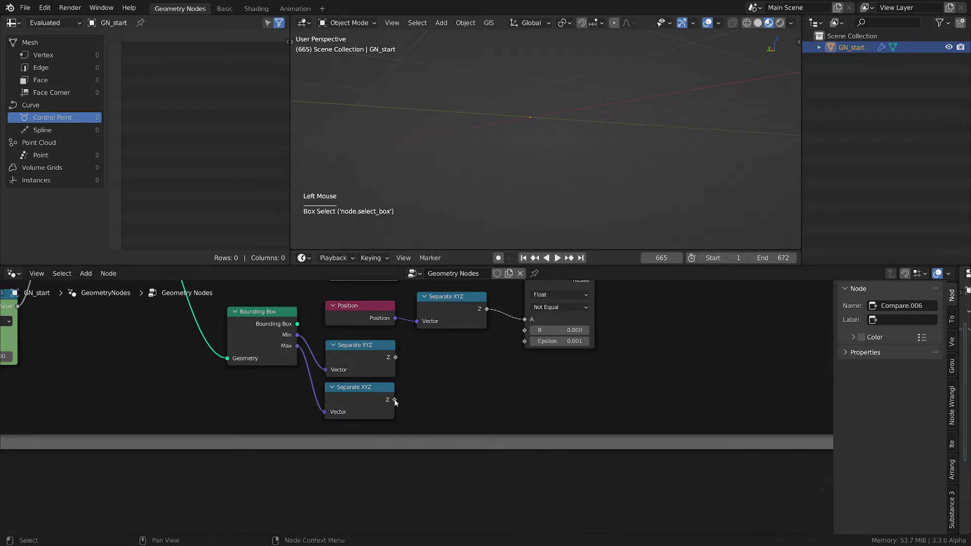
drag(395, 400, 525, 330)
- Connect the Not Equal node's Result output to the Selection input of Delete Geometry
middle_drag(600, 375, 518, 446)
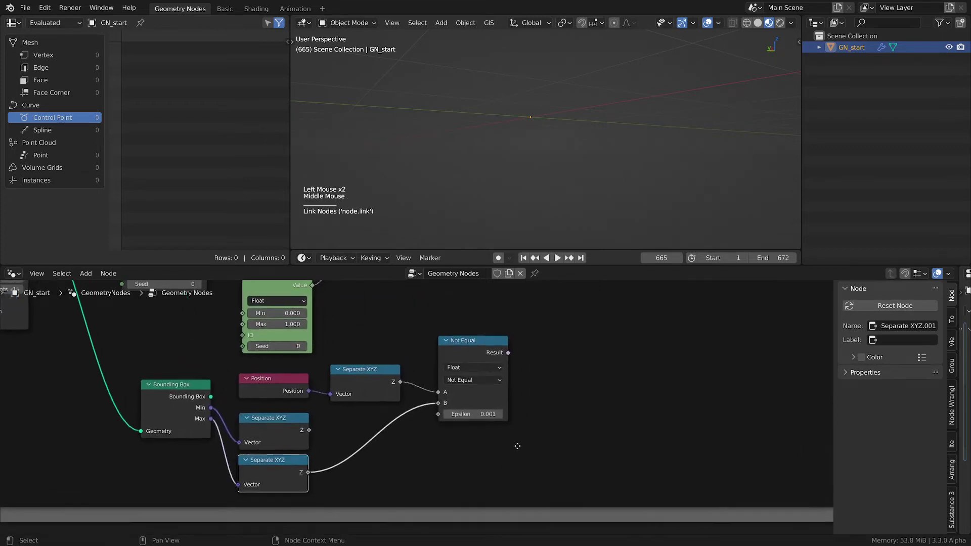
scroll(577, 375, down, 2)
middle_drag(578, 374, 516, 415)
drag(470, 402, 582, 320)
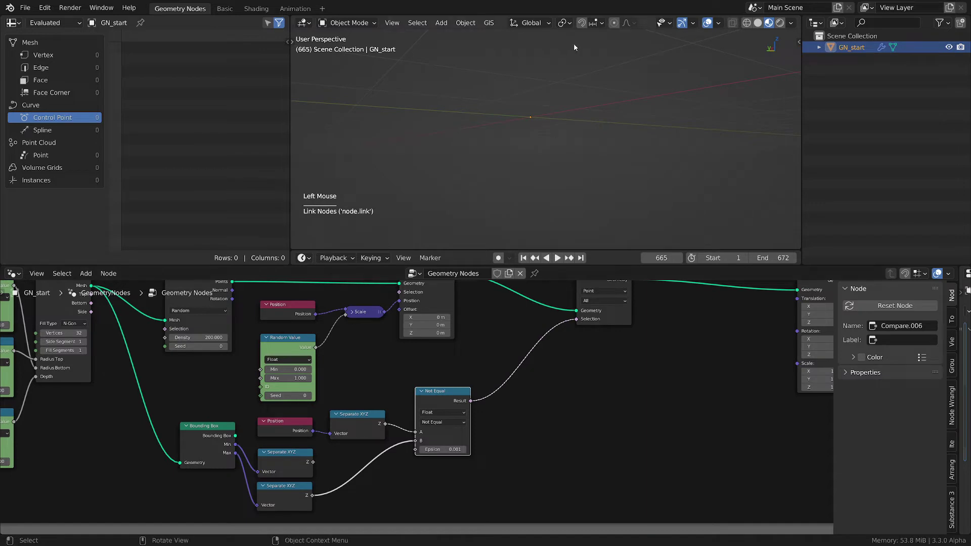
- Raise the Not Equal node's Epsilon to 0.931 to test the point mask from a rotated view
middle_drag(569, 91, 566, 104)
key(shift)
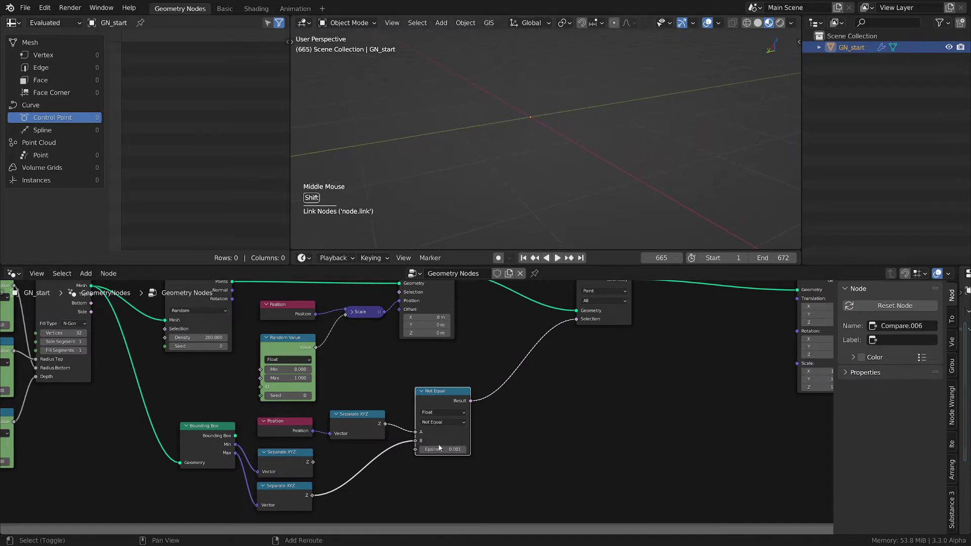
shift+drag(438, 451, 488, 449)
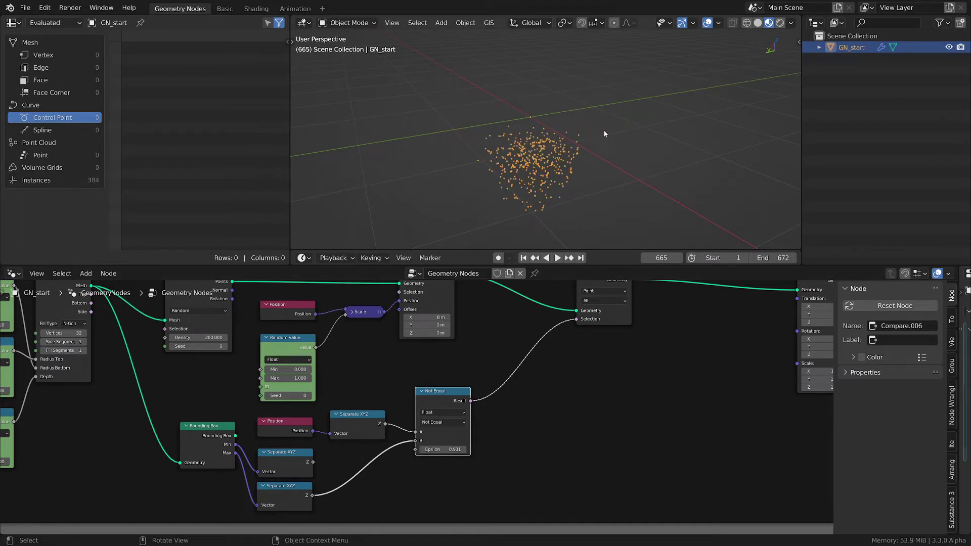
- Switch the viewport to the front view and set the Not Equal node's Epsilon to 1
key(grave)
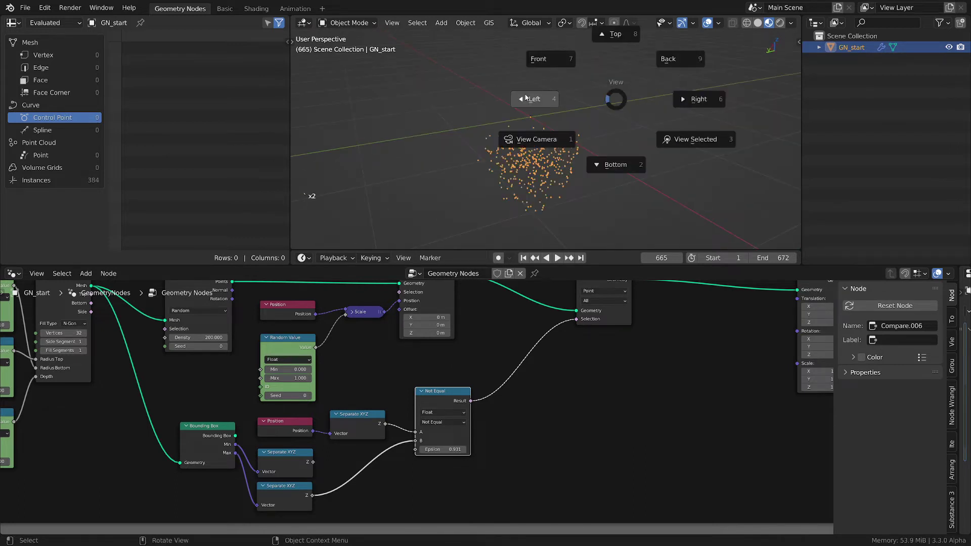
click(548, 64)
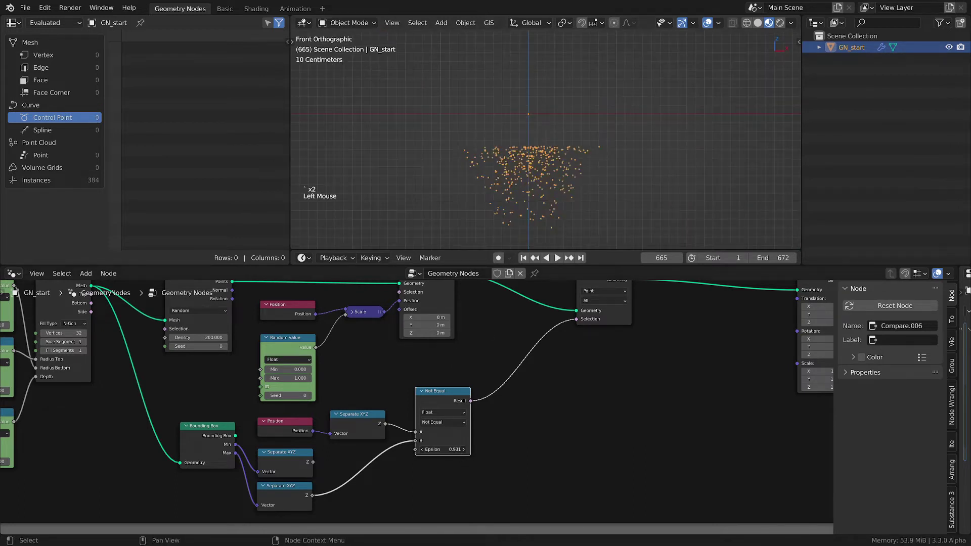
drag(445, 449, 399, 450)
click(446, 449)
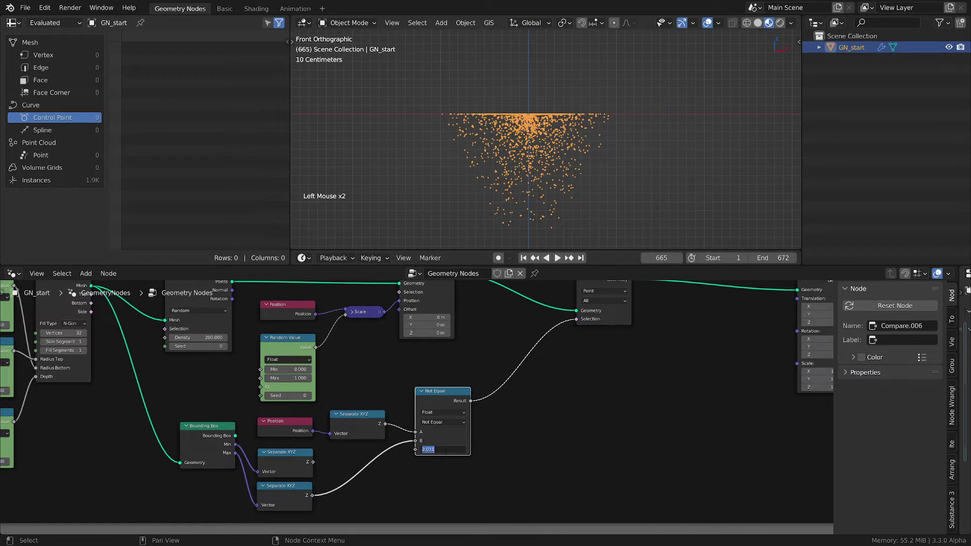
text(1)
key(Return)
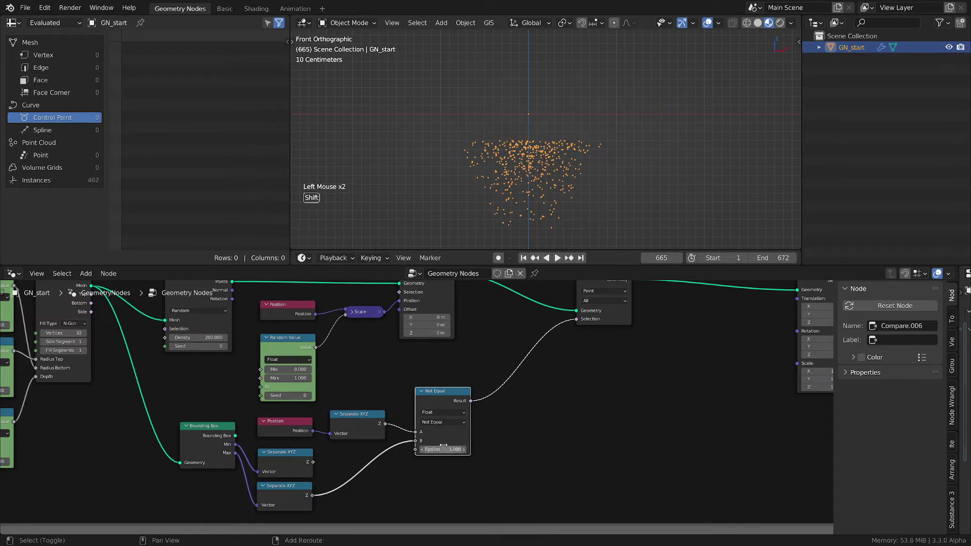
- Lower the Not Equal node's Epsilon gradually to about 0.65 and select the Bounding Box node
drag(444, 449, 419, 452)
middle_drag(224, 440, 290, 418)
click(290, 419)
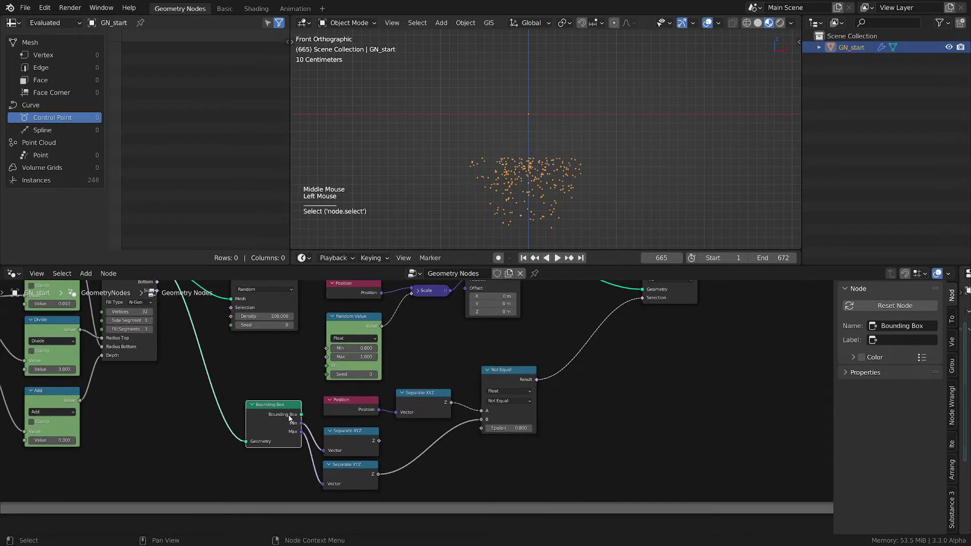
mouse_move(511, 430)
shift+mouse_down()
mouse_move(546, 430)
mouse_move(504, 430)
shift+mouse_up()
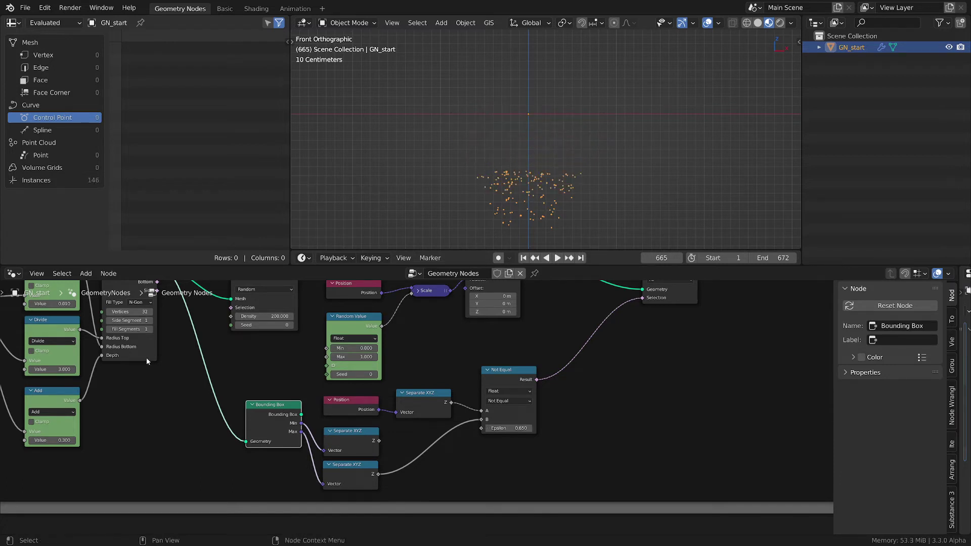
- Lower the Not Equal node's Epsilon into negative values to test the point mask, and set it to exactly 0
middle_drag(160, 361, 219, 410)
click(197, 316)
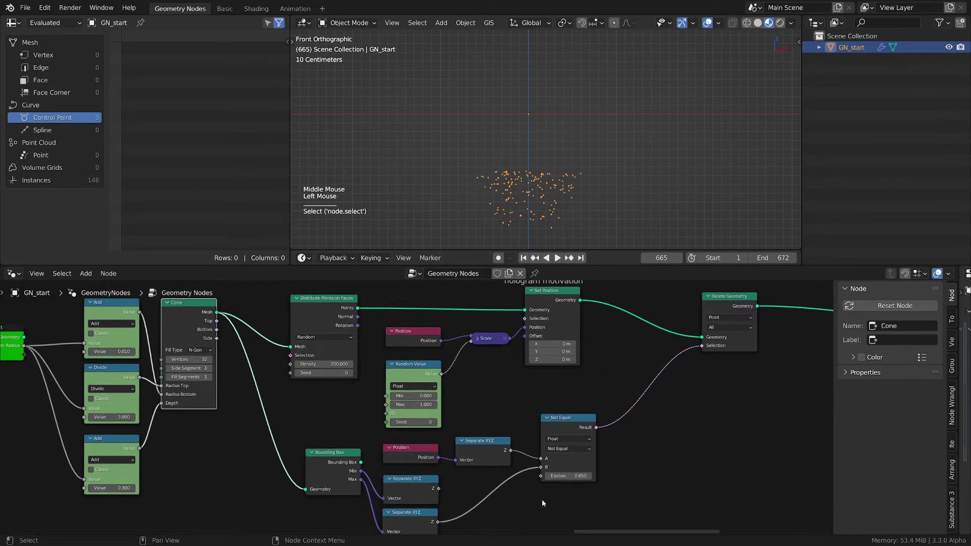
shift+drag(567, 480, 528, 477)
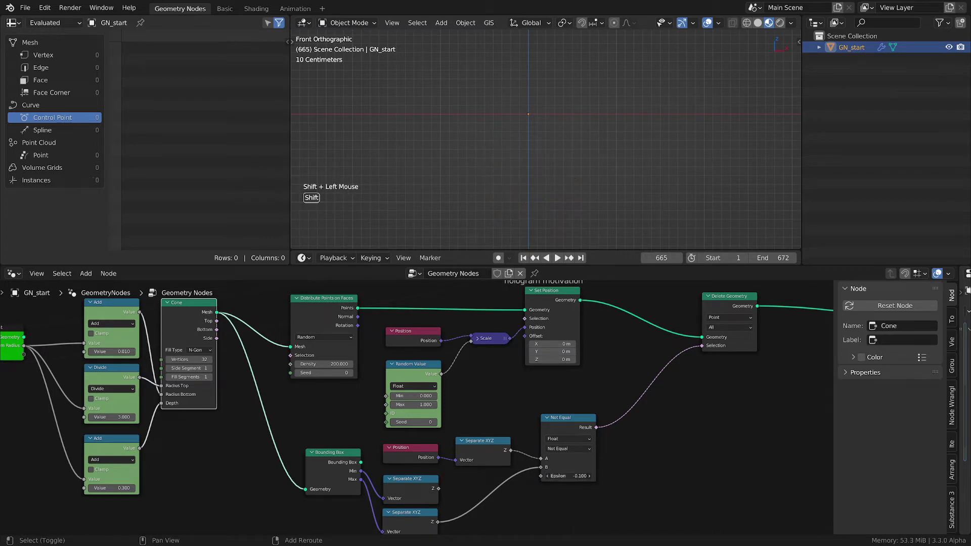
shift+click(571, 477)
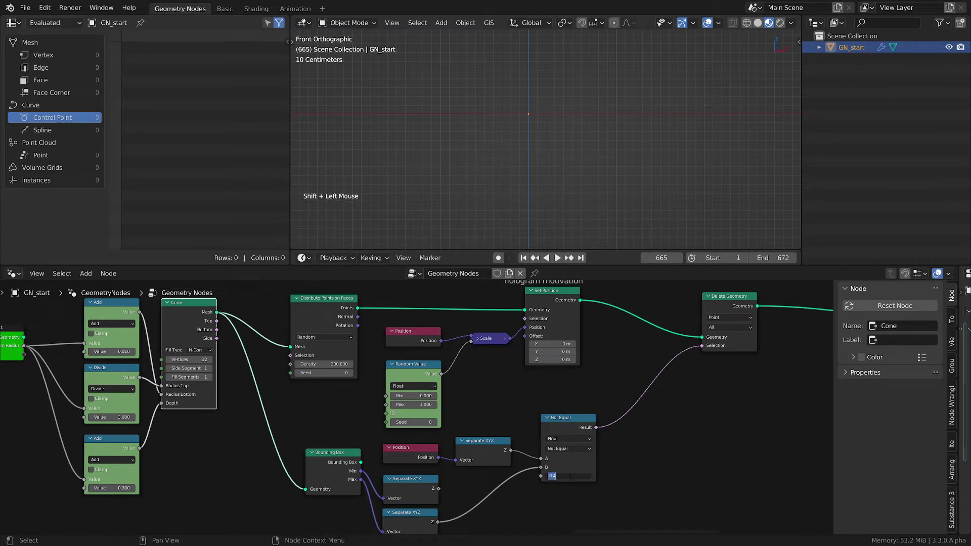
text(0)
key(Return)
scroll(535, 208, down, 2)
shift+middle_drag(536, 208, 535, 145)
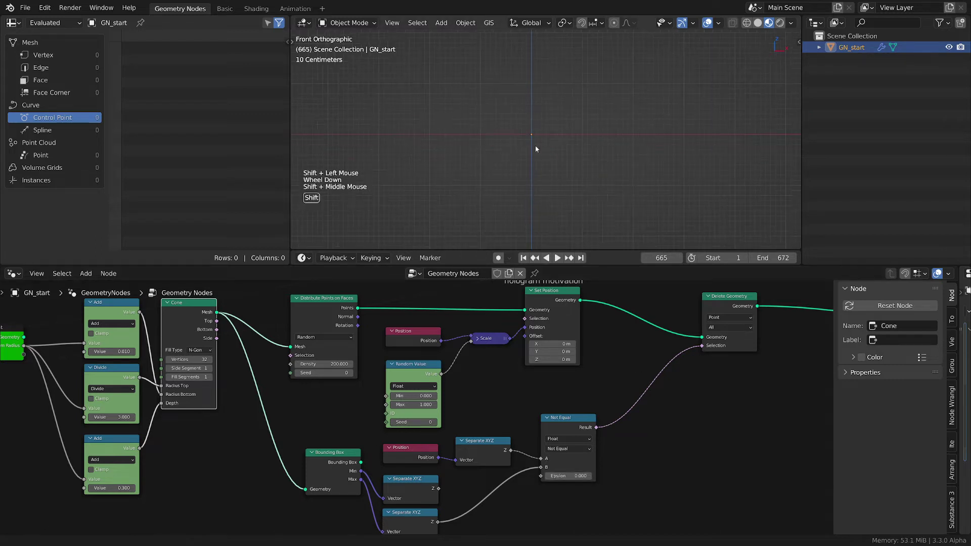
scroll(597, 534, up, 2)
- Select the Separate XYZ node that is fed by the Bounding Box node's Max output
middle_drag(594, 529, 631, 488)
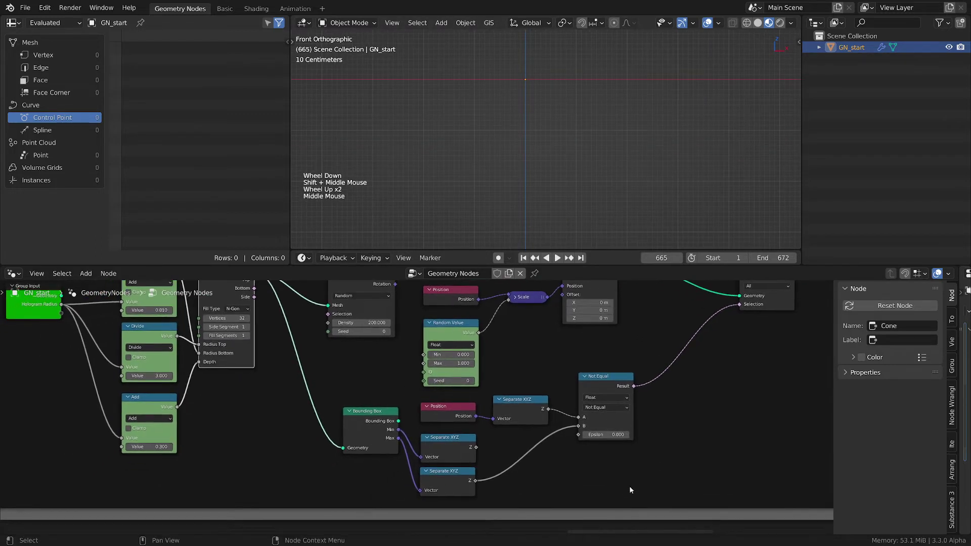
click(437, 445)
click(455, 482)
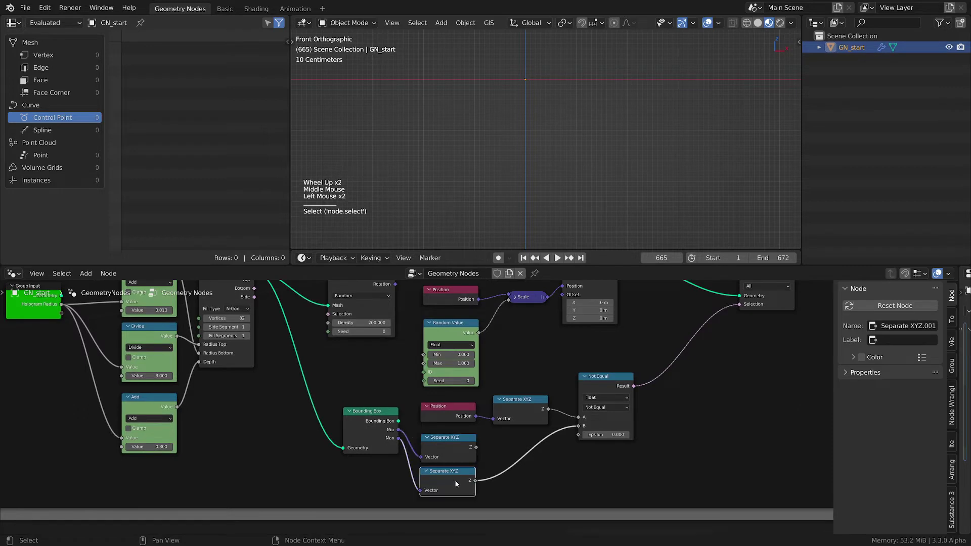
middle_drag(538, 482, 465, 452)
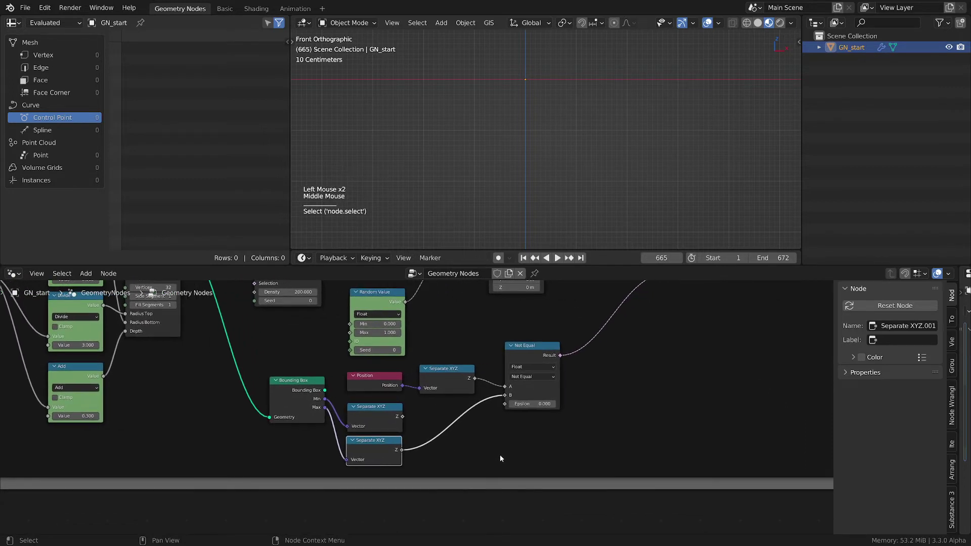
- Make room by shifting the Not Equal node and add a Map Range node below it
drag(529, 350, 556, 345)
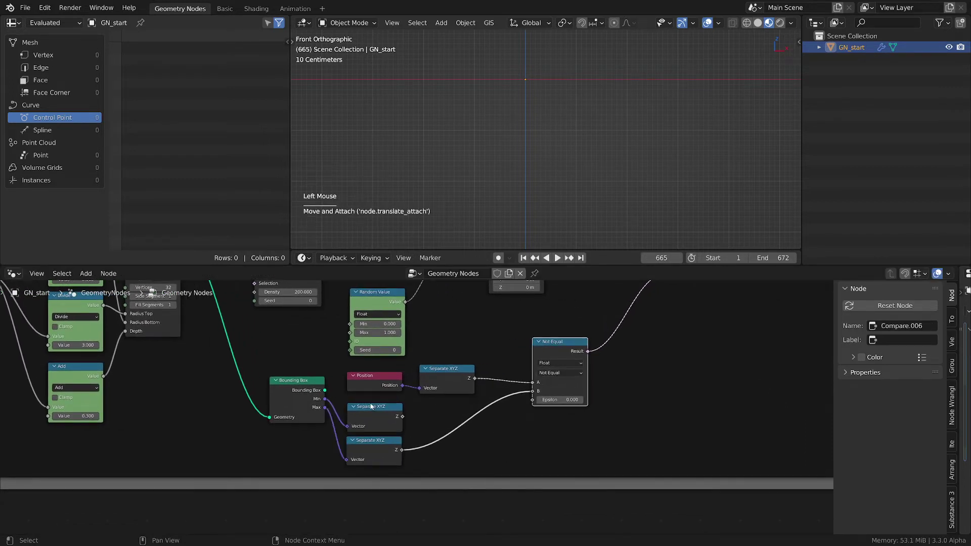
click(372, 408)
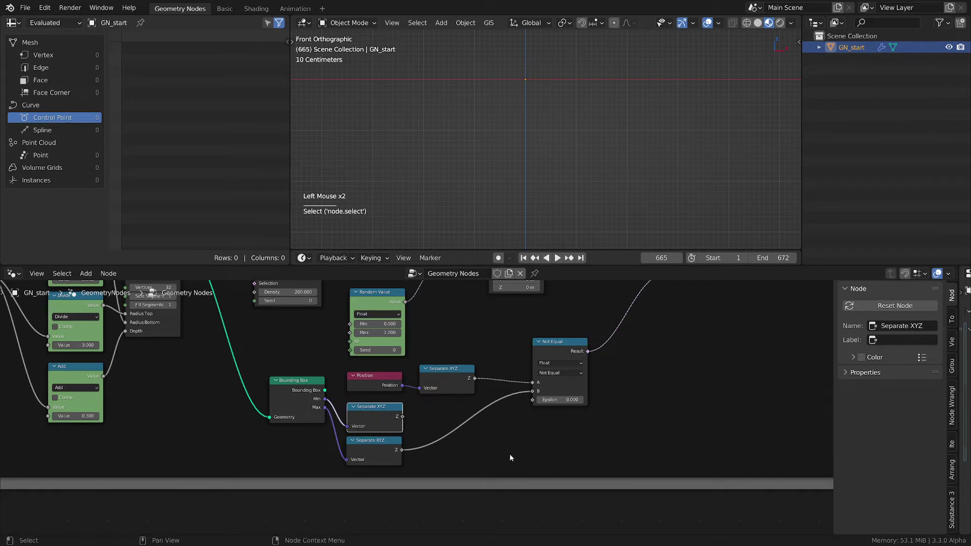
middle_drag(510, 461, 509, 442)
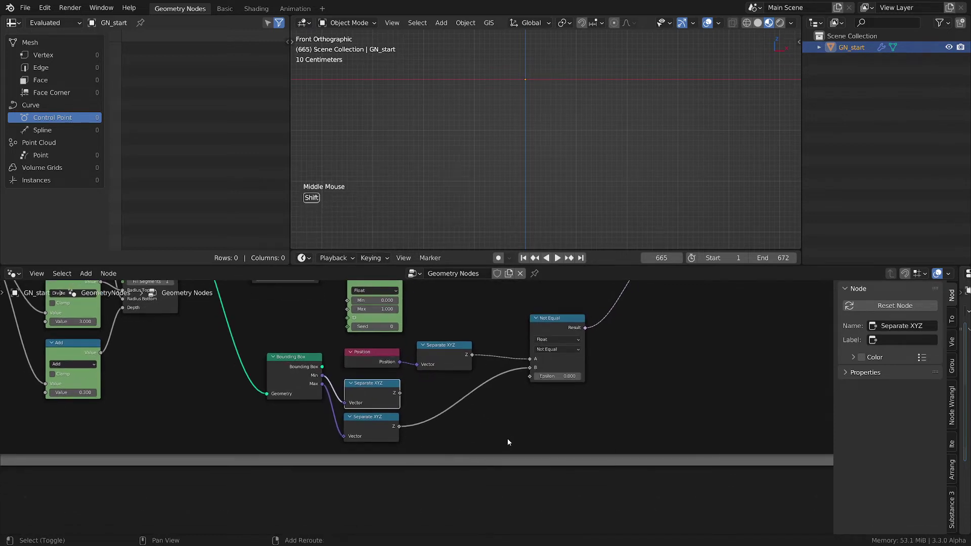
key(shift+a)
mouse_move(507, 438)
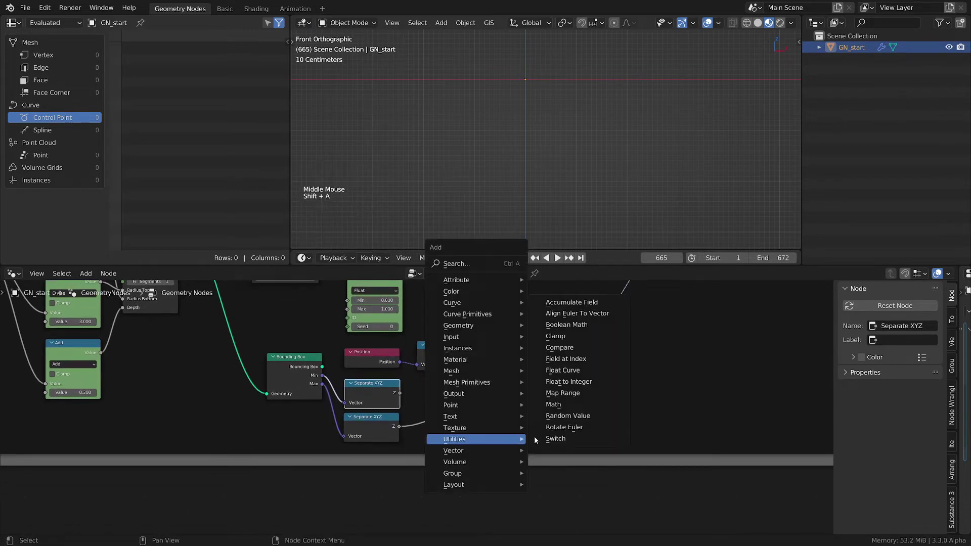
click(558, 392)
click(483, 408)
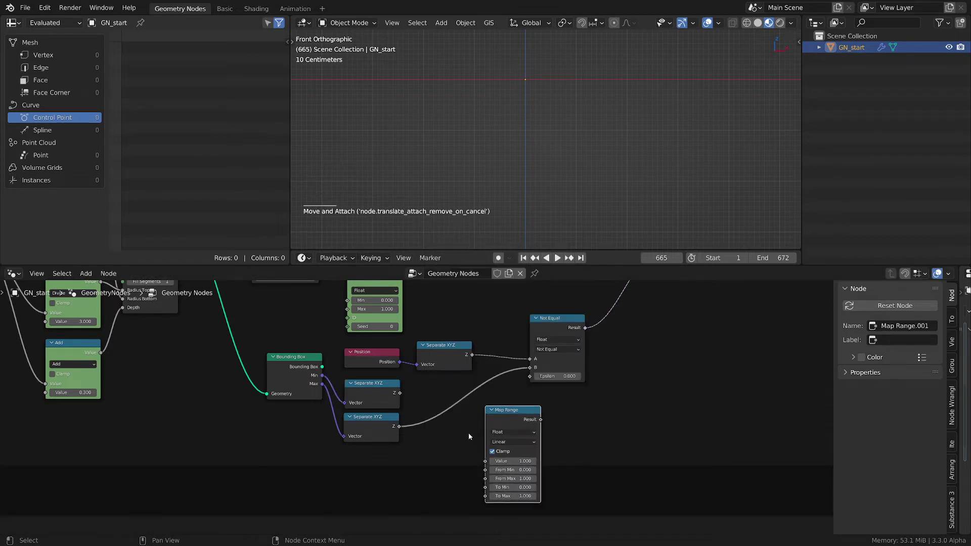
- Link the bounding box's minimum and maximum Z to Map Range's To Min and To Max, and its Result to Not Equal's Epsilon
drag(400, 393, 485, 487)
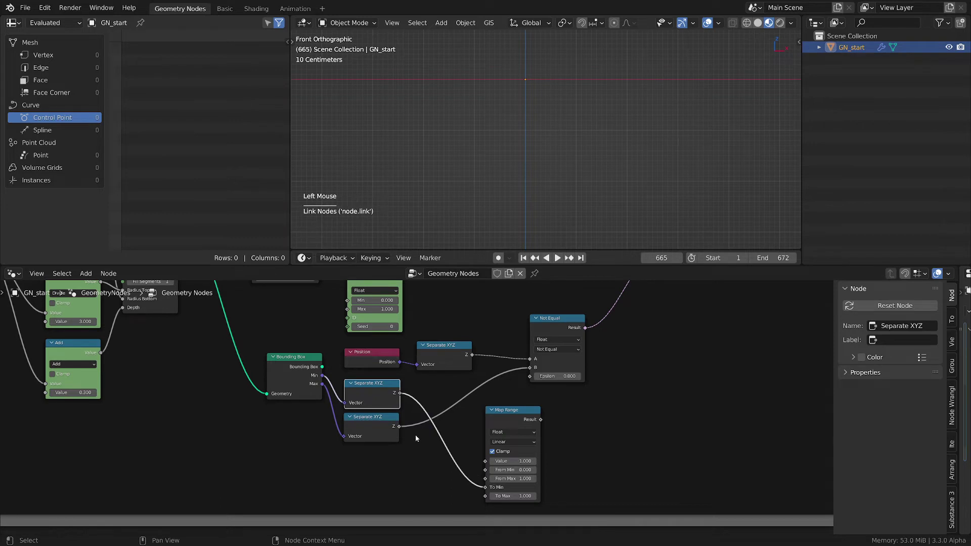
drag(400, 427, 490, 496)
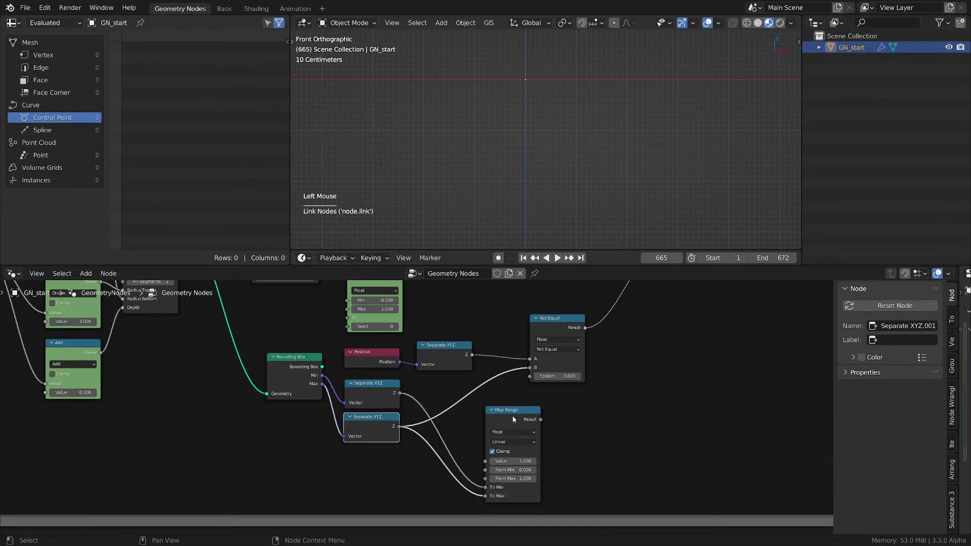
drag(511, 412, 530, 376)
middle_drag(430, 429, 512, 399)
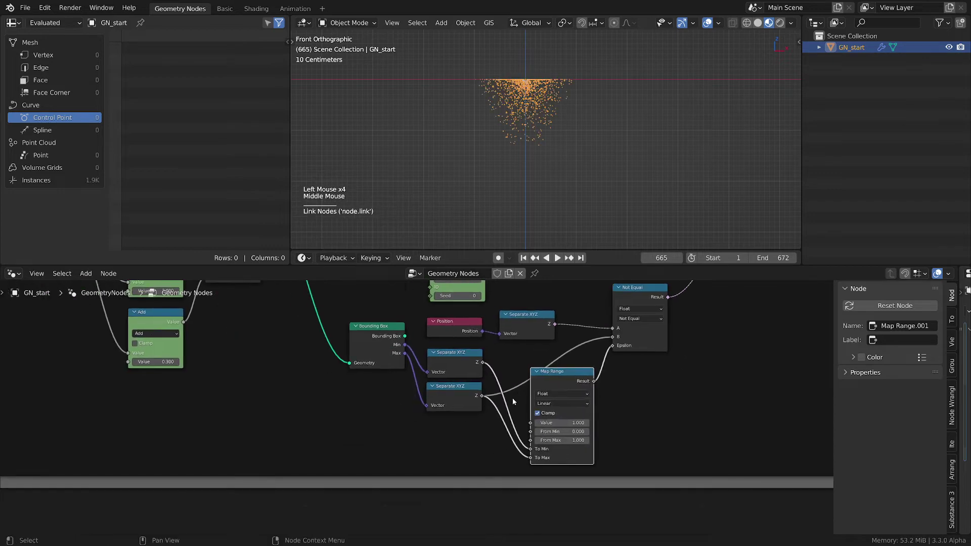
- Vary Map Range's Value between 0 and 1 to preview how the particles are revealed
scroll(596, 425, up, 2)
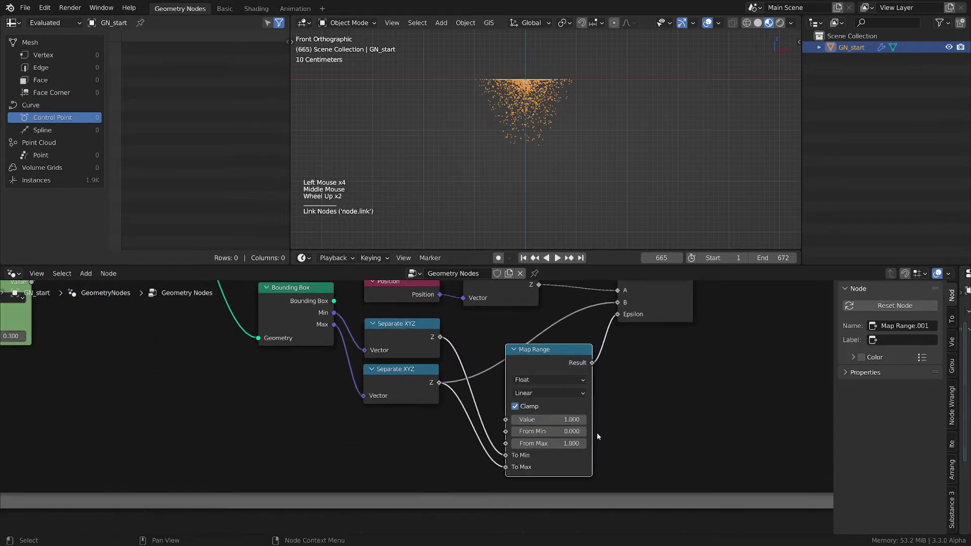
shift+drag(559, 418, 519, 419)
click(559, 418)
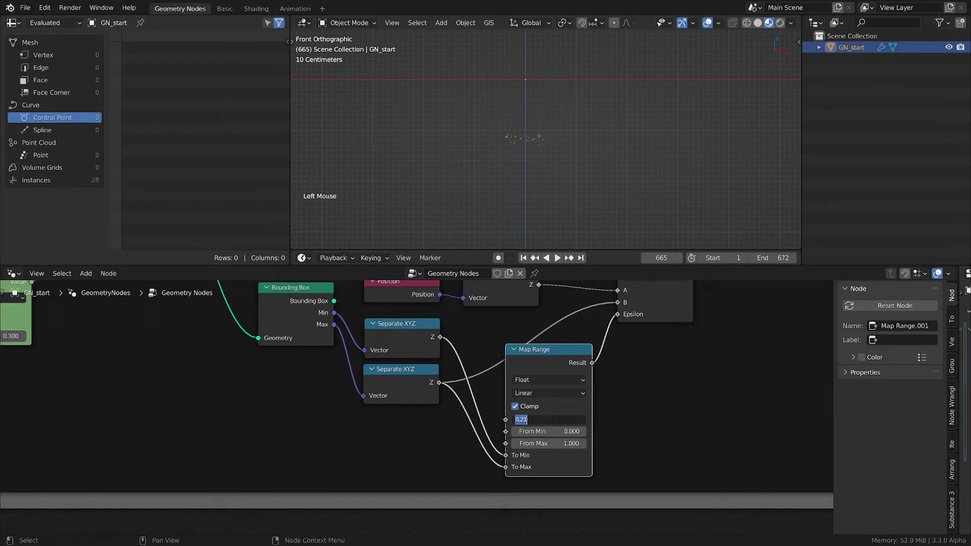
key(shift+a)
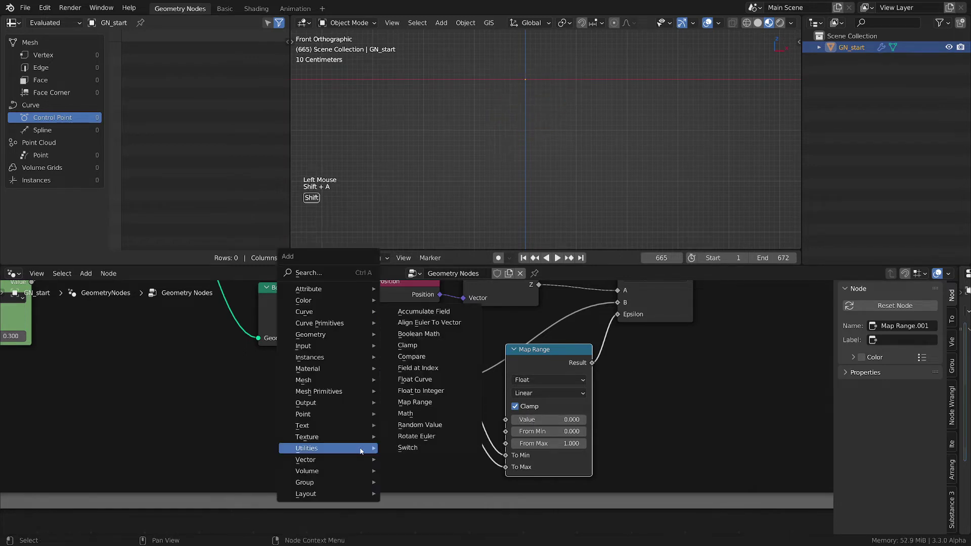
mouse_move(315, 348)
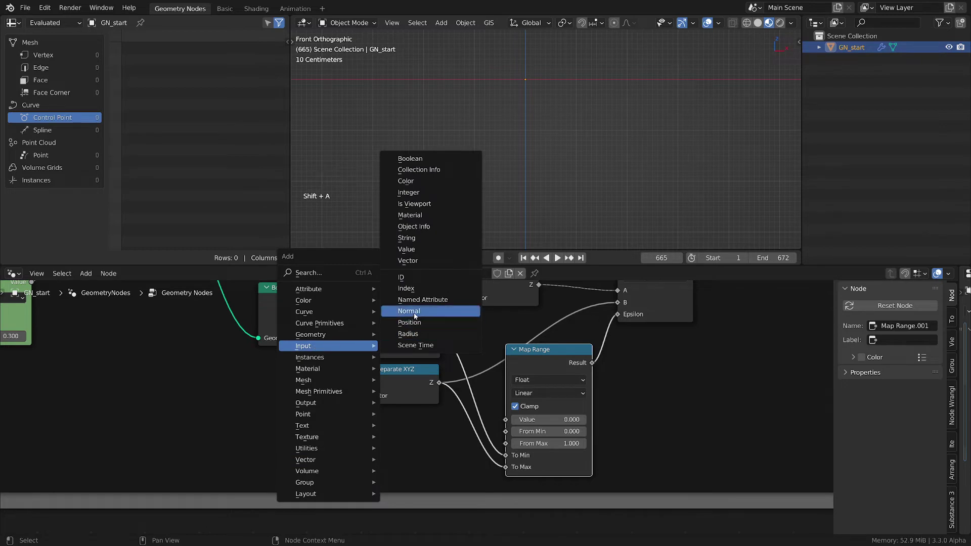
click(430, 448)
- Duplicate the Group Input node and place the copy below the Bounding Box node
scroll(429, 446, down, 2)
middle_drag(332, 429, 398, 453)
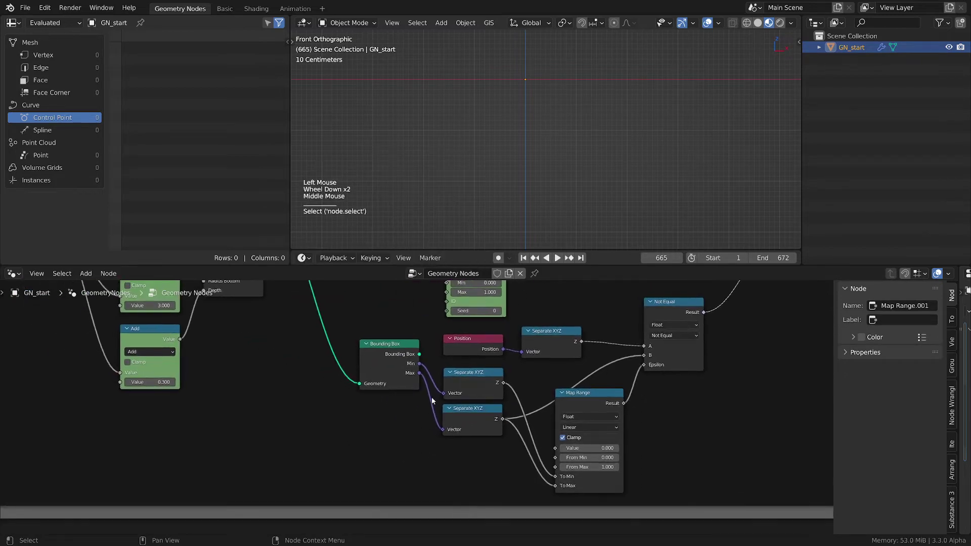
scroll(427, 396, down, 2)
scroll(427, 397, down, 1)
middle_drag(320, 351, 359, 378)
click(207, 313)
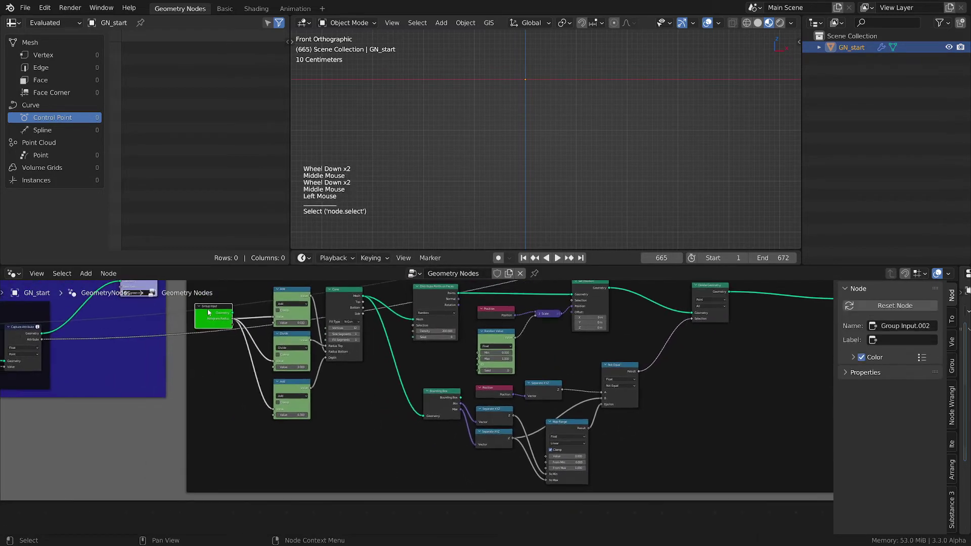
key(shift+d)
click(444, 462)
scroll(470, 479, up, 2)
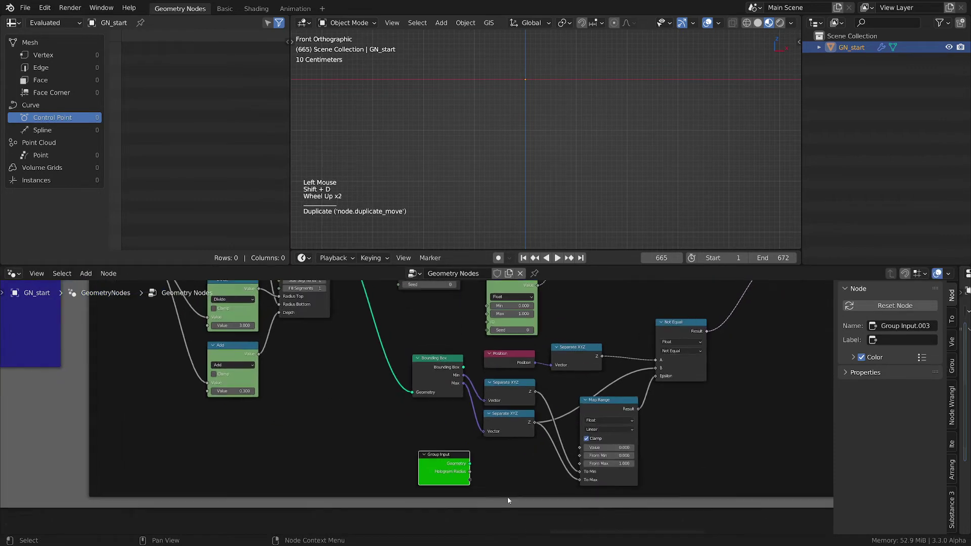
- Expose Map Range's Value as a new group input by linking it to the copied Group Input's empty socket
middle_drag(529, 495, 460, 438)
scroll(459, 438, up, 3)
drag(368, 416, 518, 373)
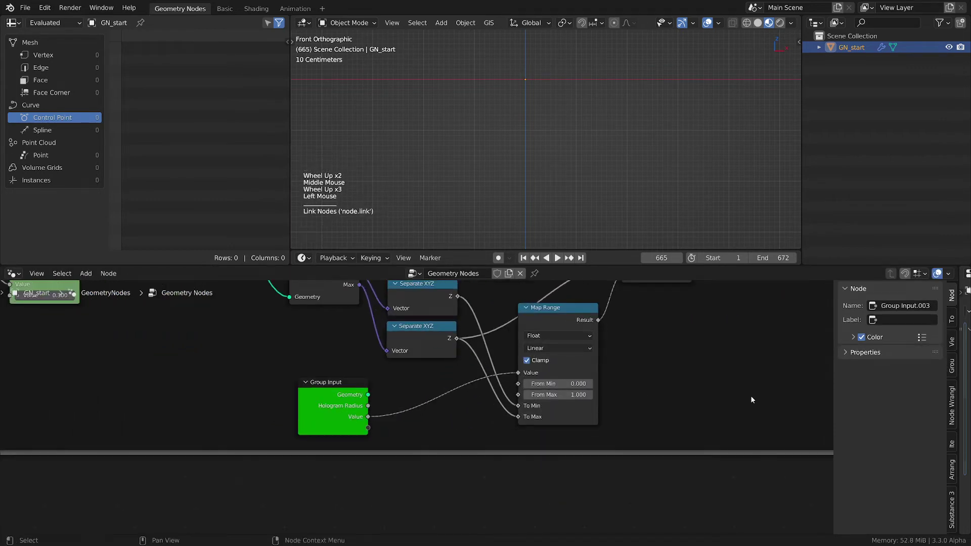
- Reveal the GeometryNodes modifier settings beside the node editor and show the node group's list of inputs
click(960, 359)
drag(958, 359, 764, 406)
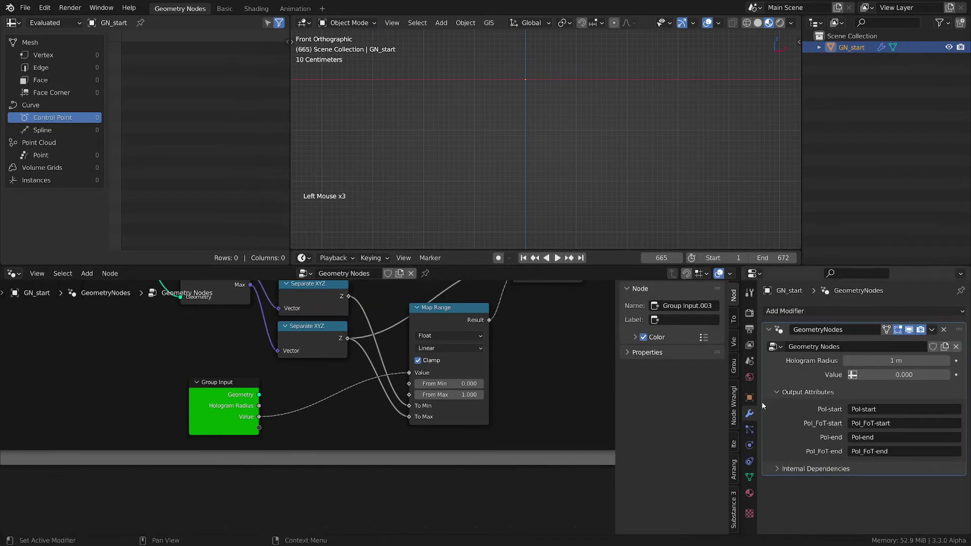
click(733, 365)
key(n)
key(n)
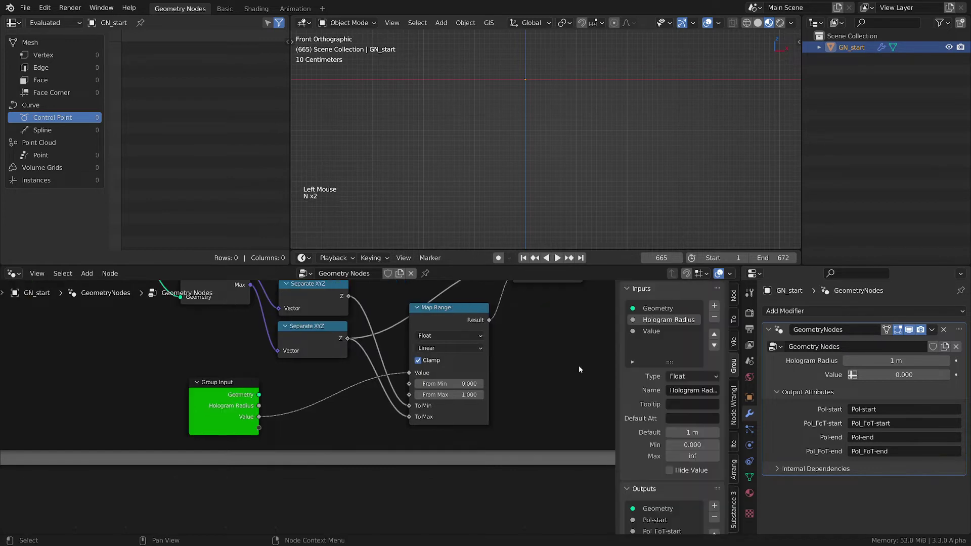
- Rename the group input Value as "Reveal FX"
double_click(688, 331)
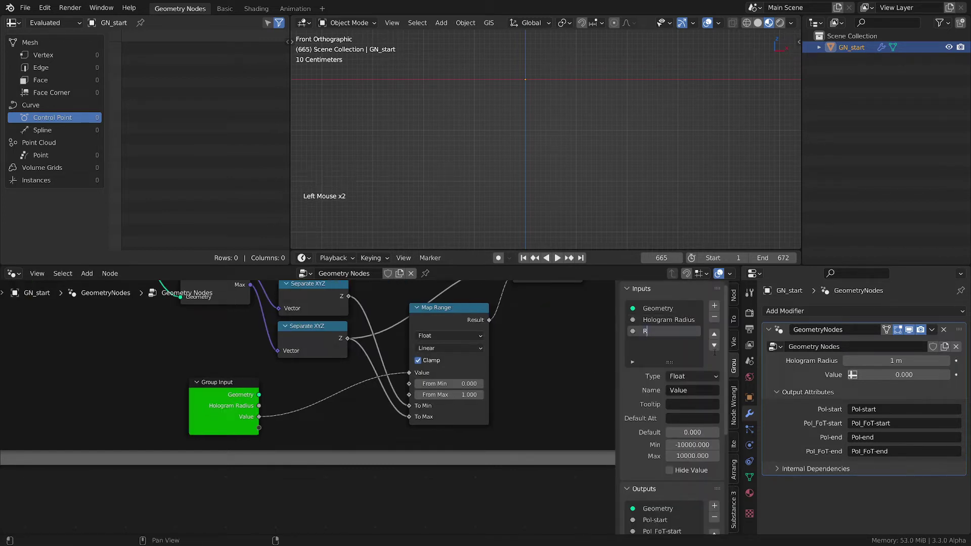
text(Reveal FX)
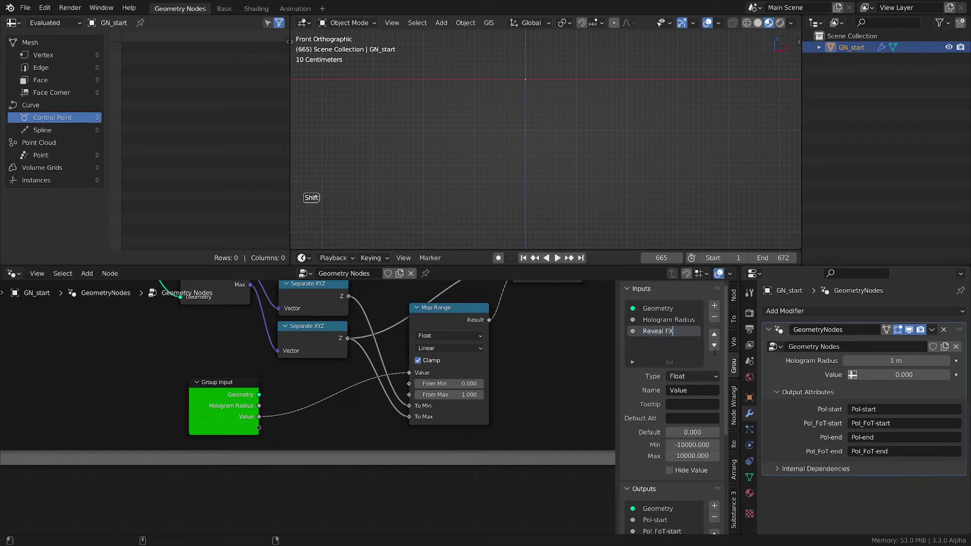
key(Return)
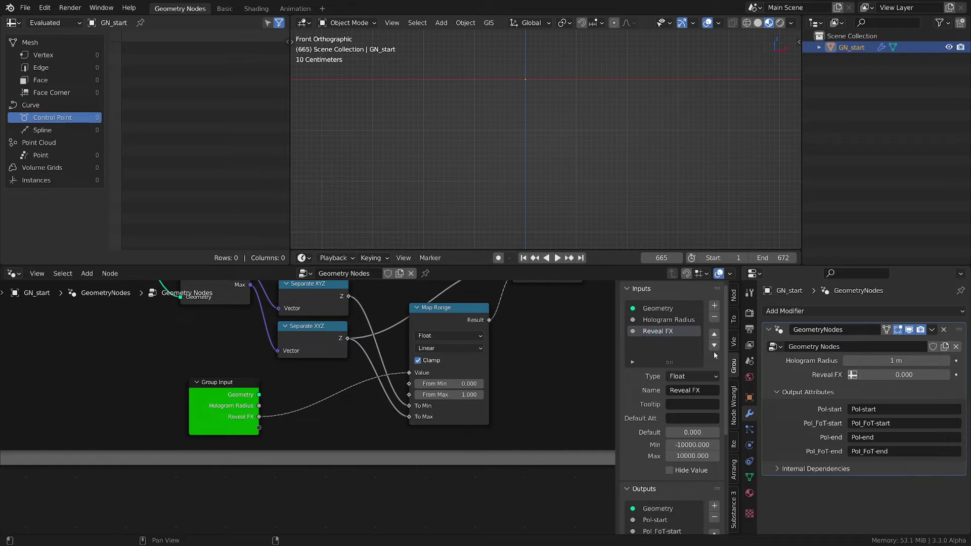
- Limit the Reveal FX input to a minimum of 0 and maximum of 1, and set its modifier value to 1
click(692, 445)
text(0)
key(Return)
double_click(689, 455)
text(1)
key(Return)
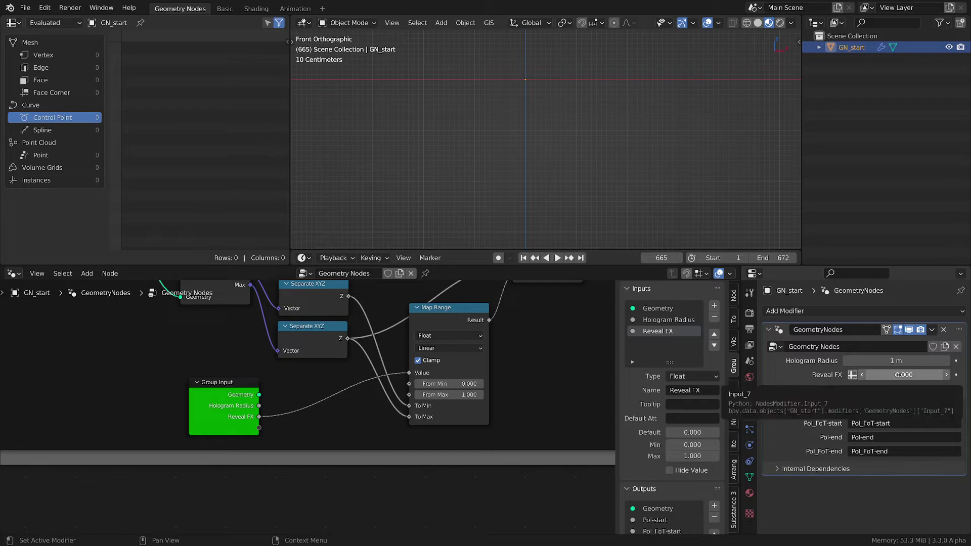
drag(898, 374, 948, 375)
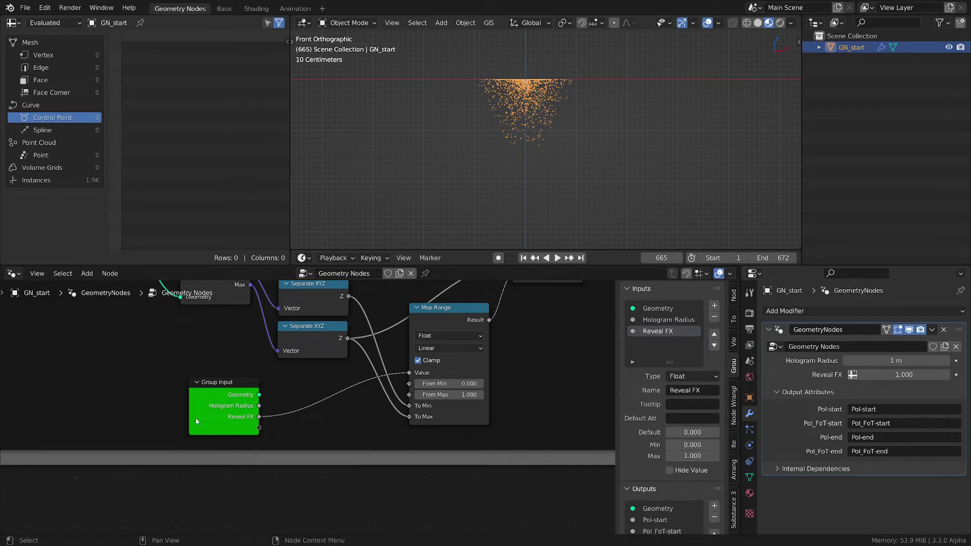
- Tidy the graph by moving the copied Group Input closer to Map Range and Delete Geometry closer to Set Position
scroll(499, 375, down, 2)
middle_drag(499, 377, 483, 438)
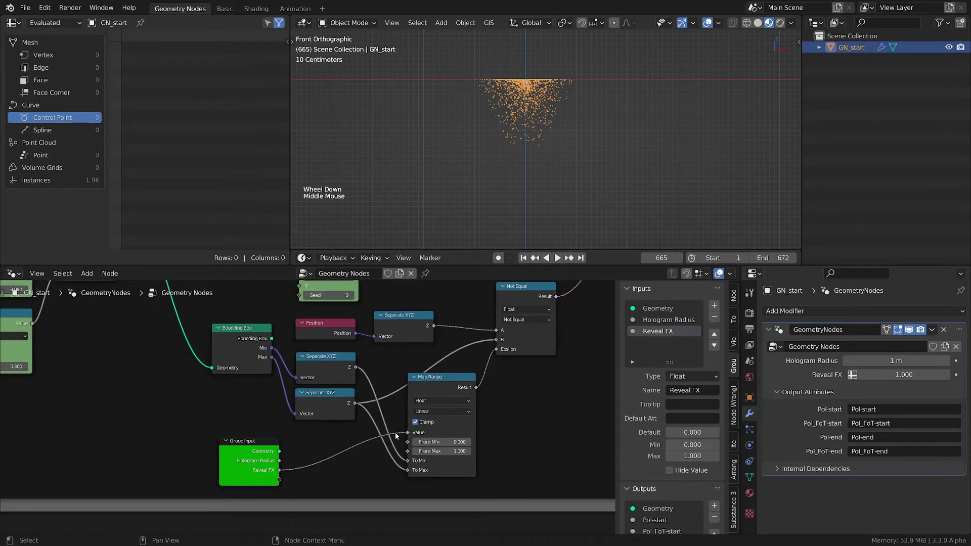
drag(248, 447, 326, 440)
middle_drag(526, 424, 377, 527)
scroll(497, 433, down, 1)
scroll(497, 437, down, 1)
middle_drag(436, 492, 395, 521)
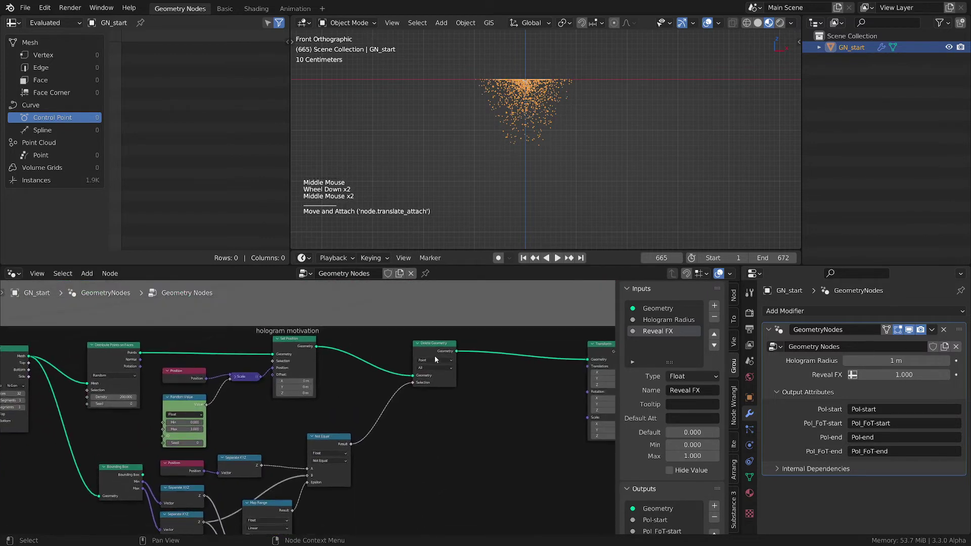
click(429, 352)
drag(424, 360, 402, 375)
- Deselect the nodes and save the file
middle_drag(517, 416, 418, 417)
scroll(398, 366, down, 3)
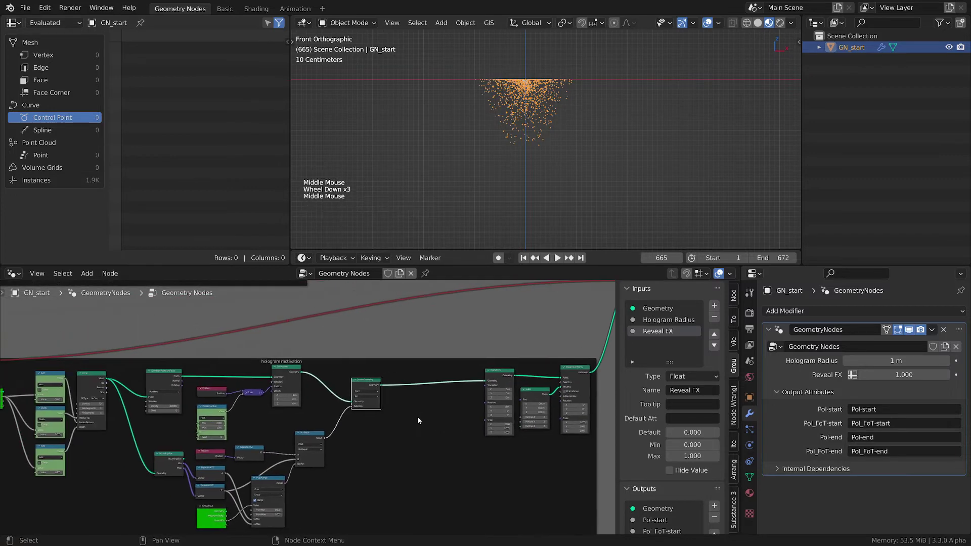
ctrl+click(424, 460)
key(ctrl+s)
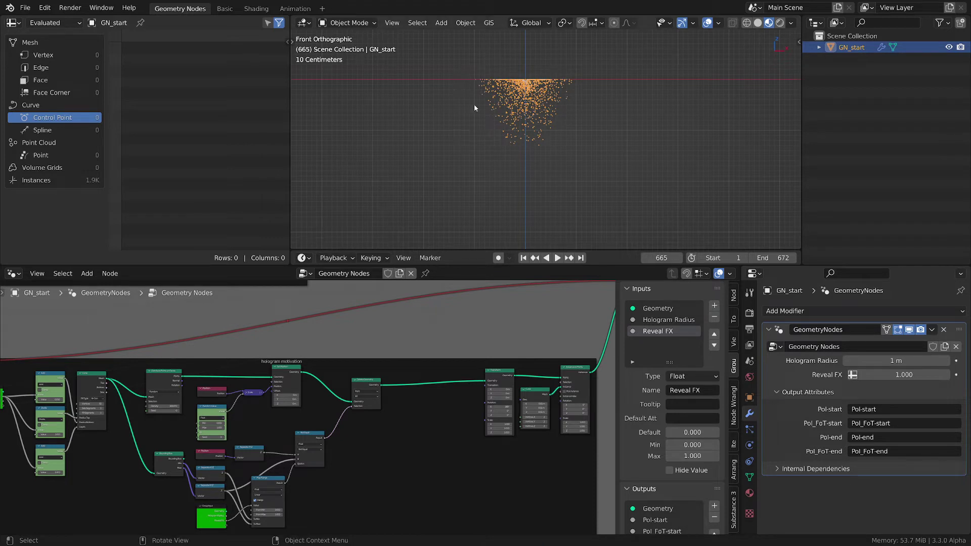
- Draw temporary annotation strokes down through the particle cone in the viewport and erase them
scroll(520, 130, up, 3)
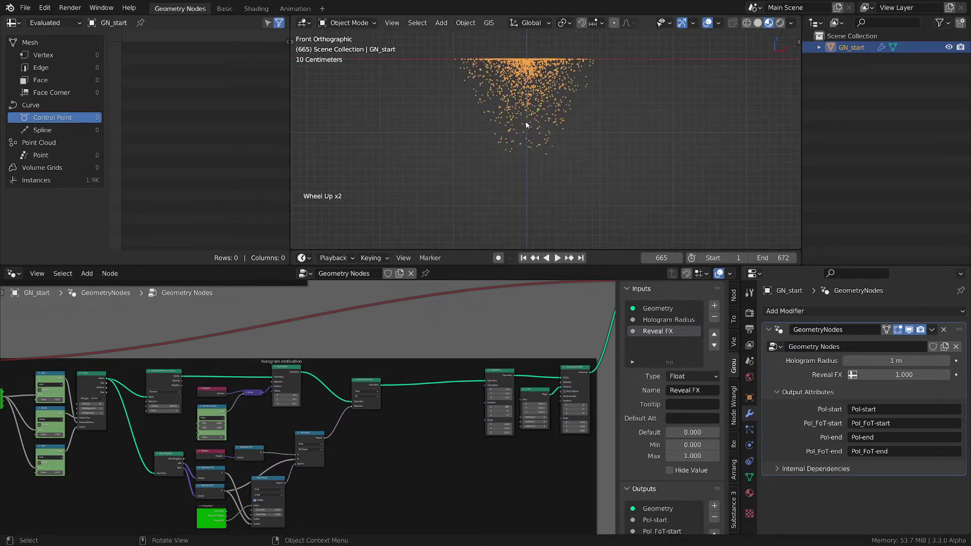
scroll(529, 123, down, 1)
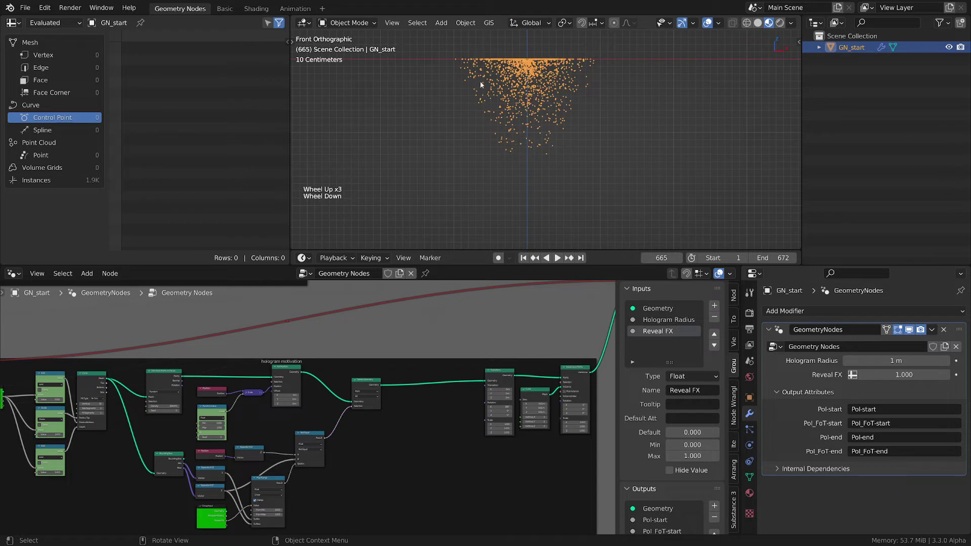
key(d)
mouse_move(496, 69)
mouse_down()
mouse_move(530, 127)
mouse_move(508, 118)
mouse_up()
drag(541, 86, 534, 135)
mouse_move(544, 106)
right_down()
mouse_move(516, 149)
mouse_move(551, 103)
right_up()
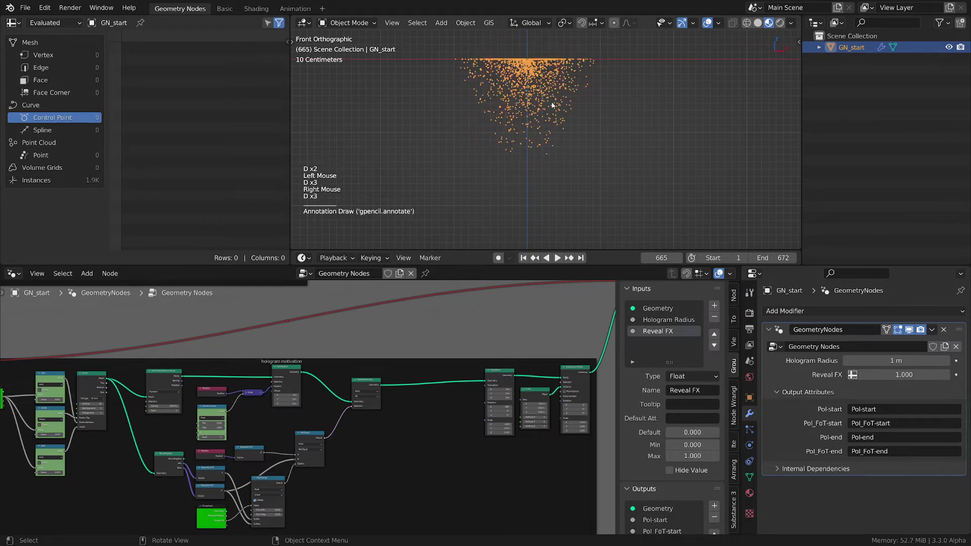
- Scribble temporary annotation loops around the upper part of the particle cone and erase them
shift+middle_drag(540, 109, 549, 184)
key(d)
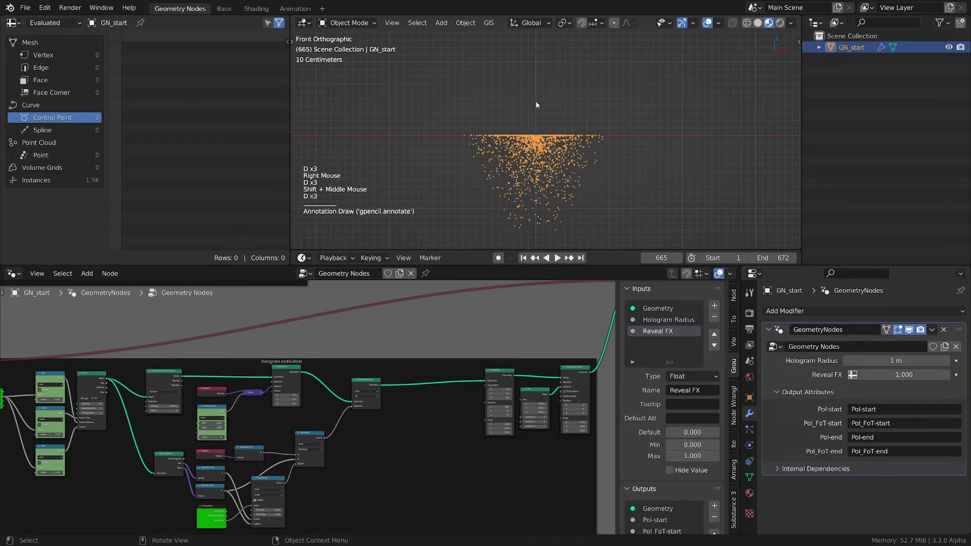
mouse_move(537, 104)
mouse_down()
mouse_move(508, 132)
mouse_move(556, 146)
mouse_move(544, 150)
mouse_move(500, 109)
mouse_move(589, 177)
mouse_move(526, 116)
mouse_move(562, 186)
mouse_up()
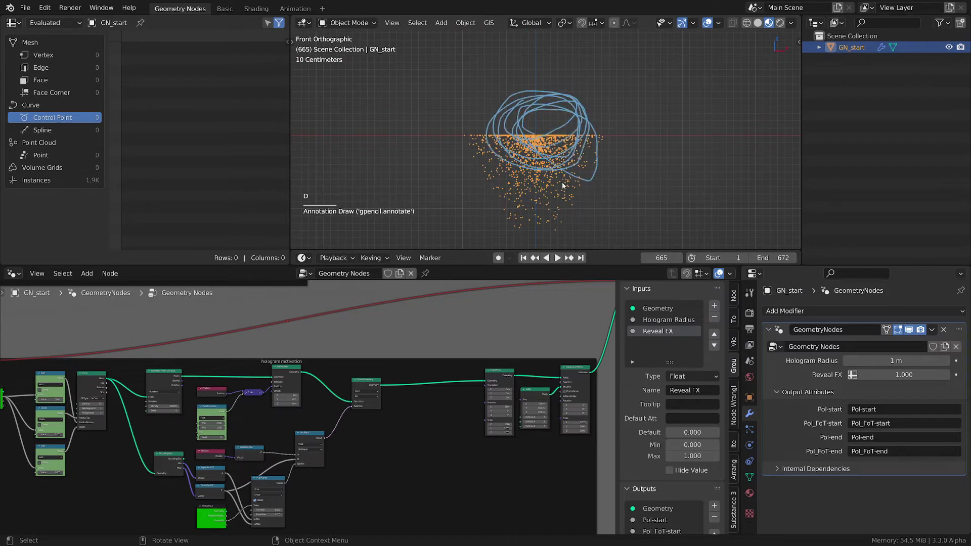
mouse_move(563, 186)
right_down()
mouse_move(548, 98)
mouse_move(480, 98)
mouse_move(505, 116)
right_up()
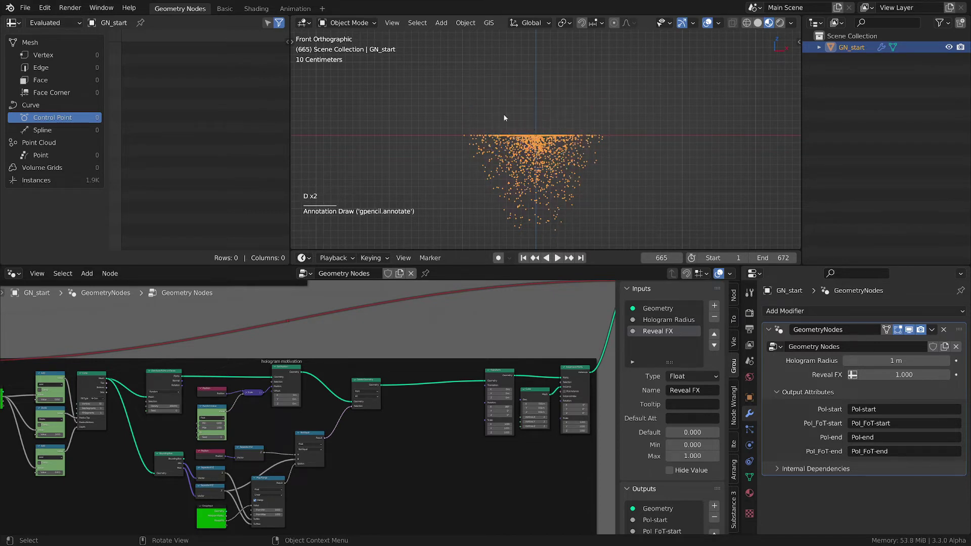
middle_drag(339, 477, 298, 372)
scroll(417, 404, up, 2)
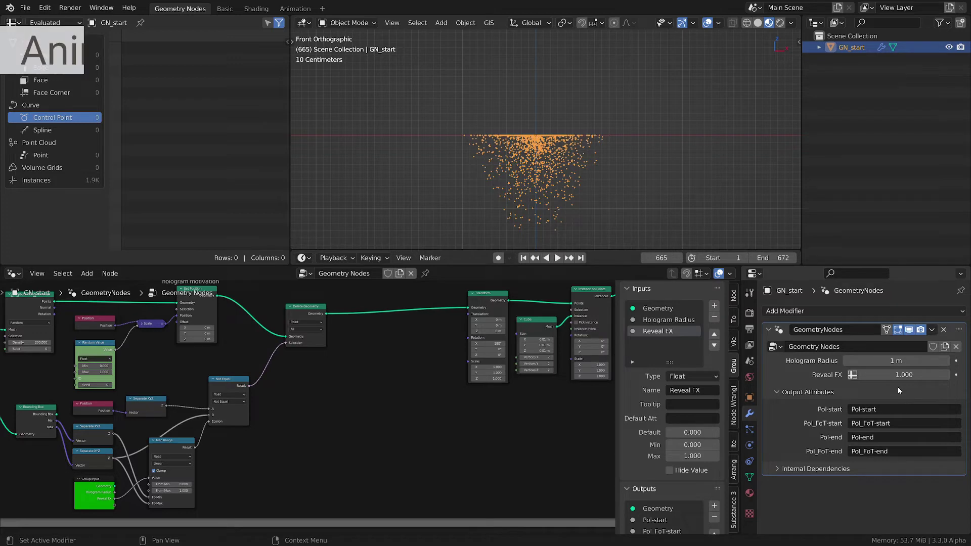
scroll(338, 455, up, 2)
middle_drag(338, 455, 252, 491)
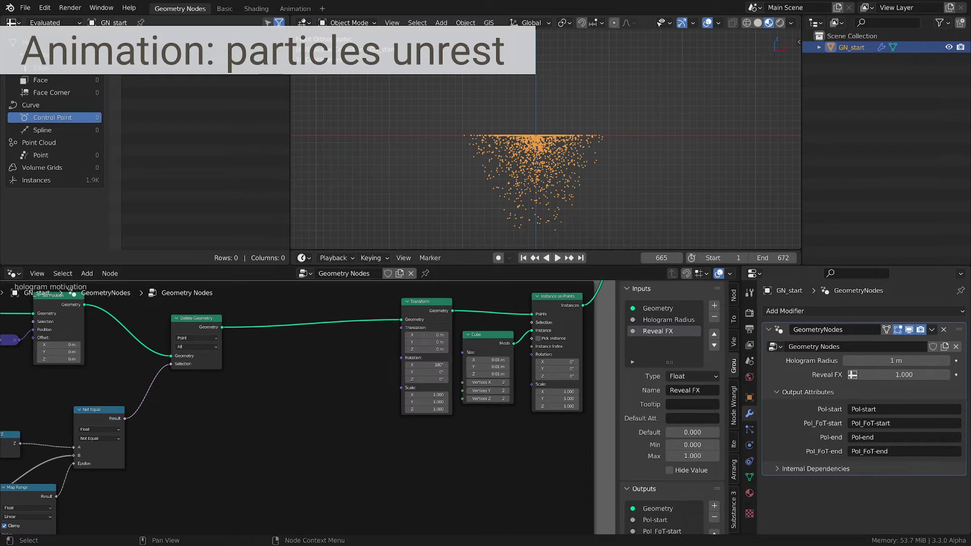
- Move the Transform, Cube and Instance on Points nodes together closer to Delete Geometry and deselect them
shift+click(427, 310)
shift+click(496, 338)
click(567, 304)
key(g)
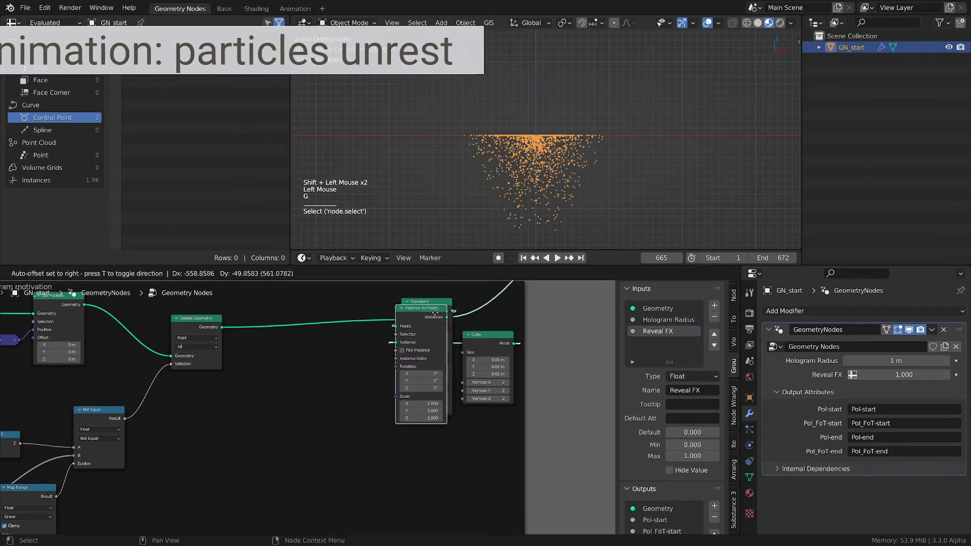
click(447, 314)
shift+click(487, 340)
shift+click(426, 308)
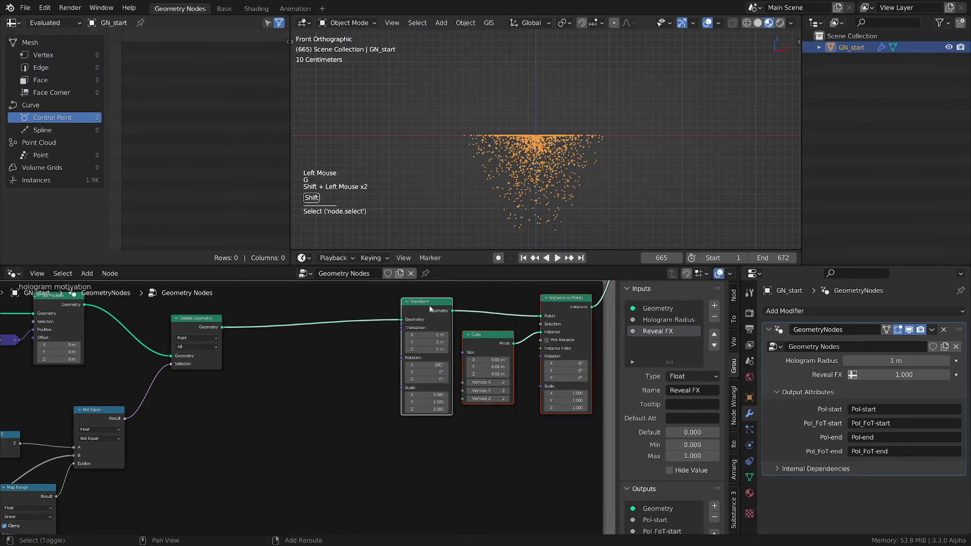
key(g)
scroll(364, 351, down, 2)
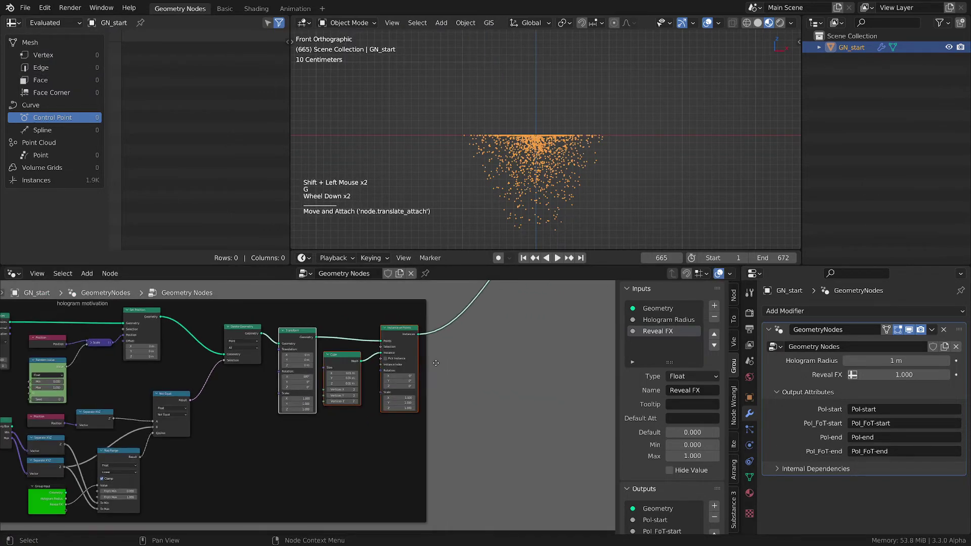
click(389, 467)
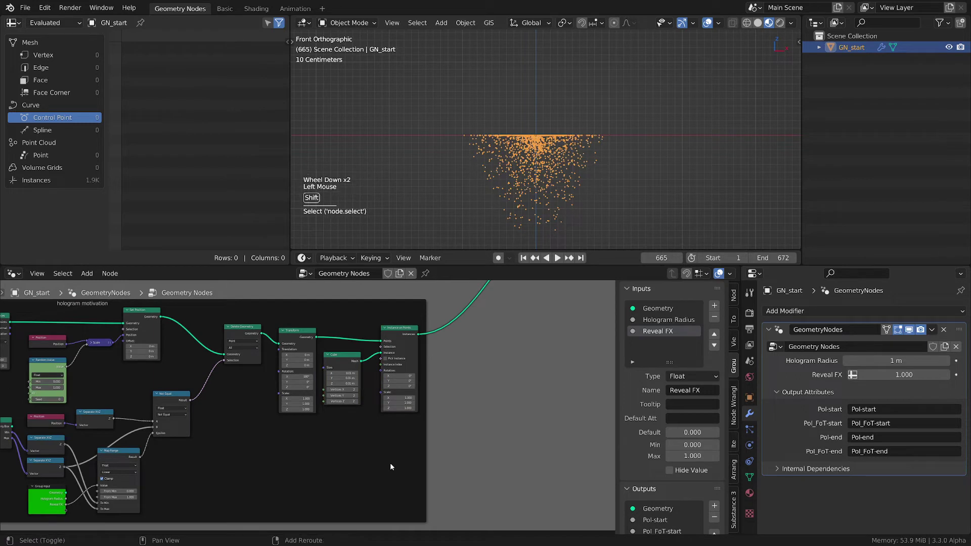
- Add a Translate Instances node on the link coming out of Instance on Points
key(shift+a)
mouse_move(390, 466)
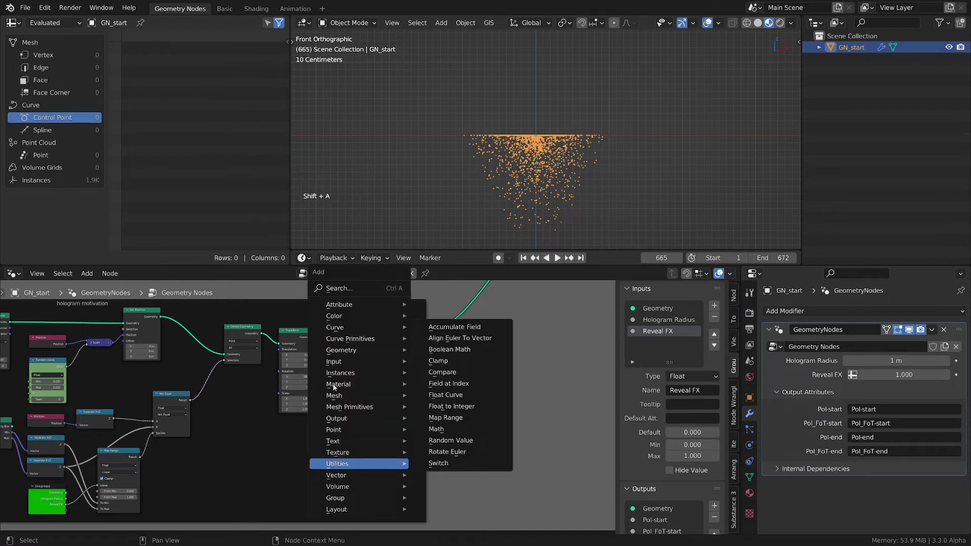
mouse_move(337, 373)
click(475, 432)
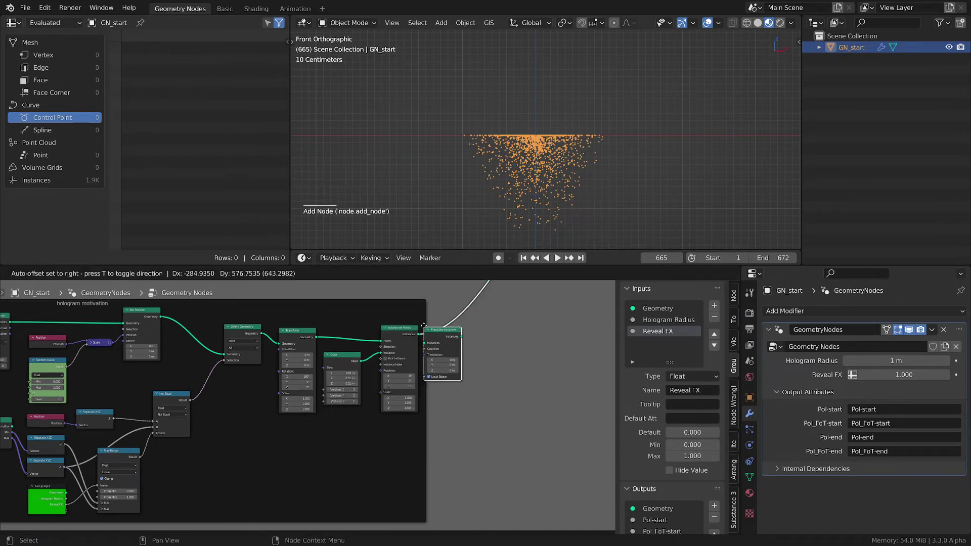
scroll(519, 388, up, 3)
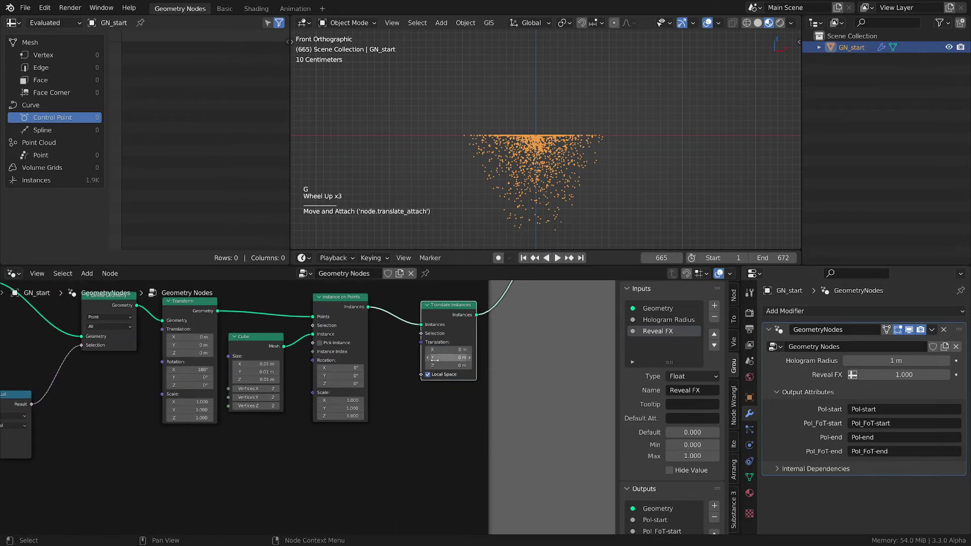
- Try shifting the particles along X with the Translate Instances node and reset its X translation to 0 m
mouse_move(449, 350)
mouse_down()
mouse_move(475, 350)
mouse_move(438, 350)
mouse_up()
double_click(438, 351)
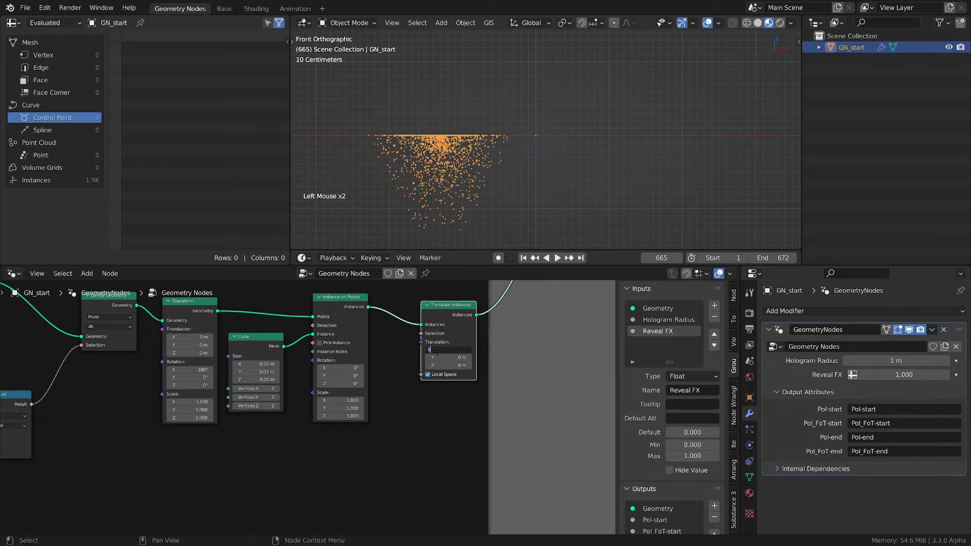
key(Return)
- Draw temporary annotation strokes over the lower part of the particle cone in the viewport and erase them
scroll(393, 481, down, 2)
middle_drag(399, 478, 492, 413)
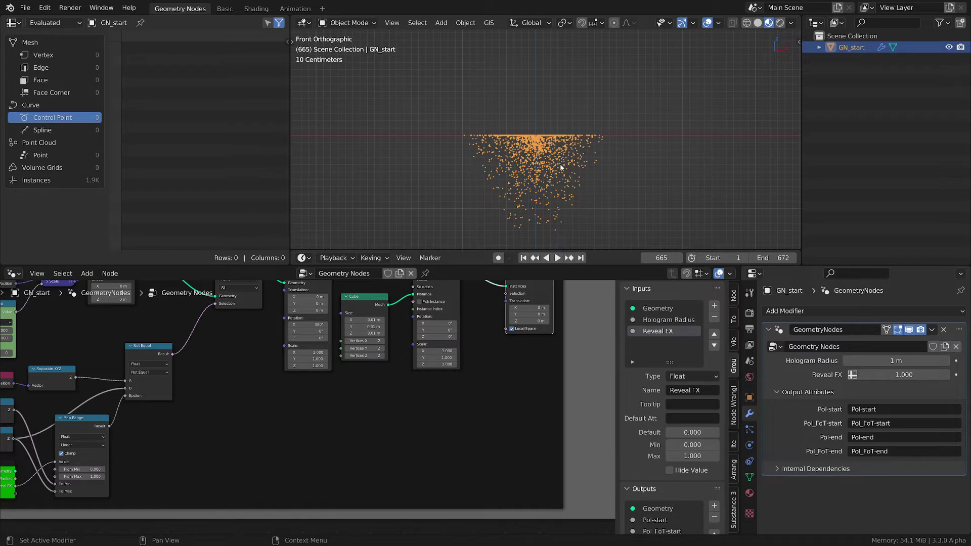
scroll(559, 167, up, 2)
click(583, 232)
key(d)
key(d)
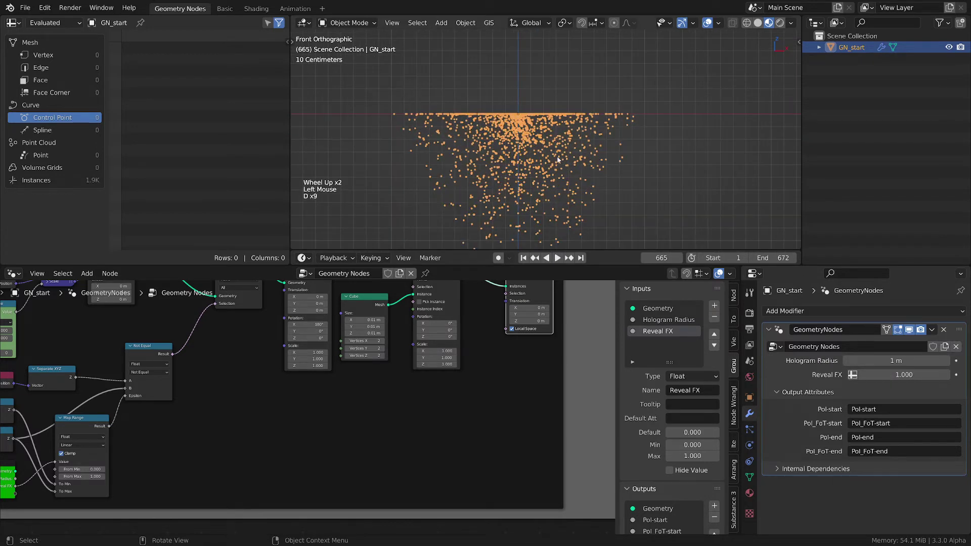
mouse_move(559, 203)
mouse_down()
mouse_move(558, 128)
mouse_move(594, 218)
mouse_move(610, 190)
mouse_up()
right_drag(574, 236, 611, 183)
- Add a Position input node in the empty area below the Transform and Cube nodes
scroll(444, 426, down, 3)
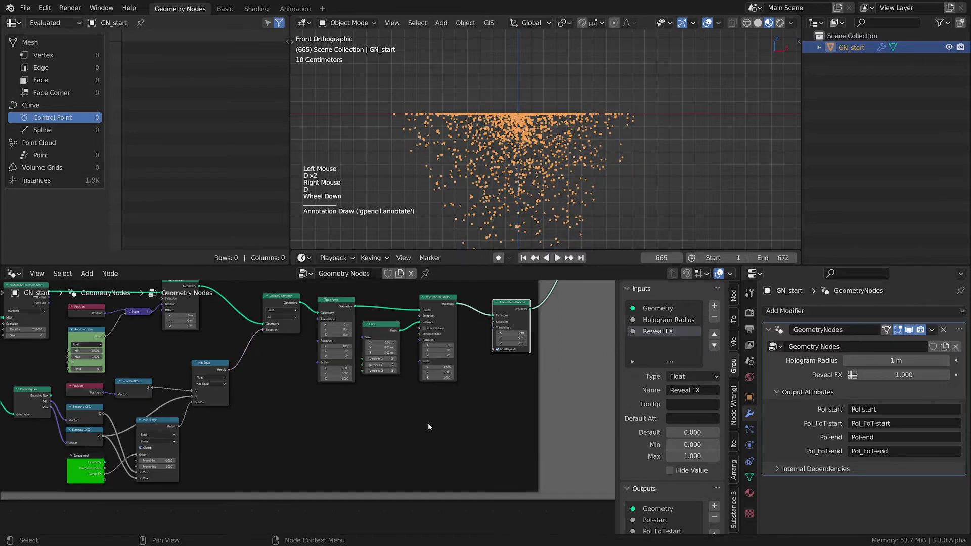
middle_drag(428, 426, 418, 408)
scroll(466, 411, up, 1)
key(shift+a)
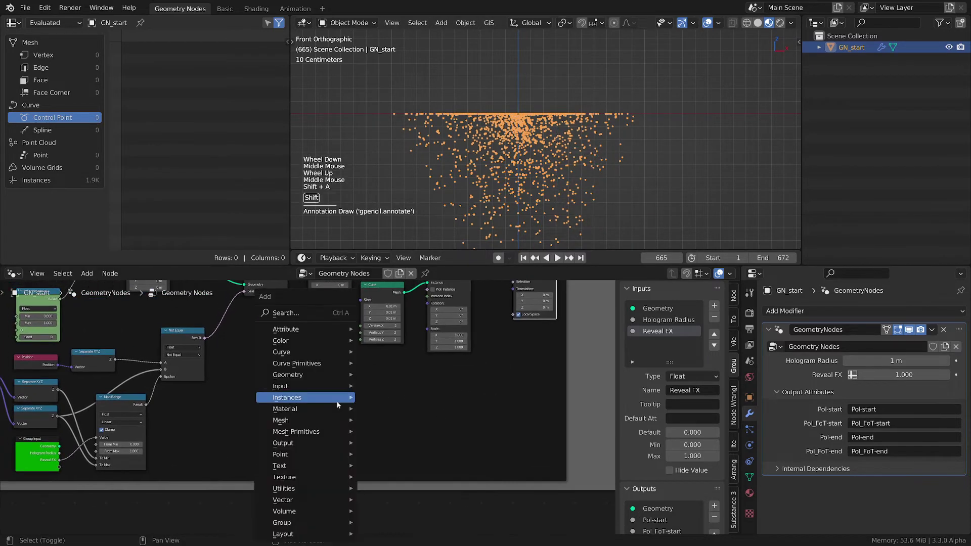
mouse_move(334, 386)
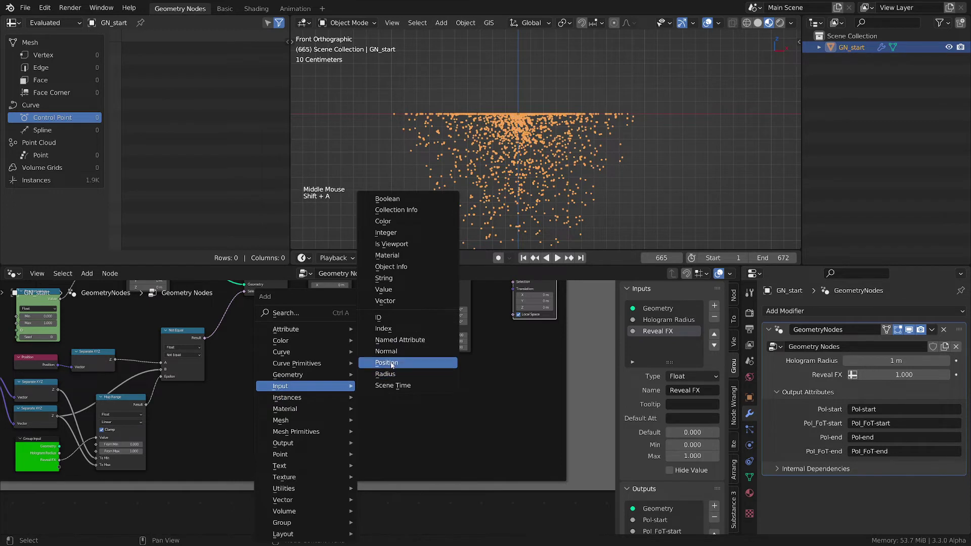
click(391, 363)
- Duplicate the Separate XYZ node, connect the new Position node to its Vector input, and line both nodes up
click(101, 355)
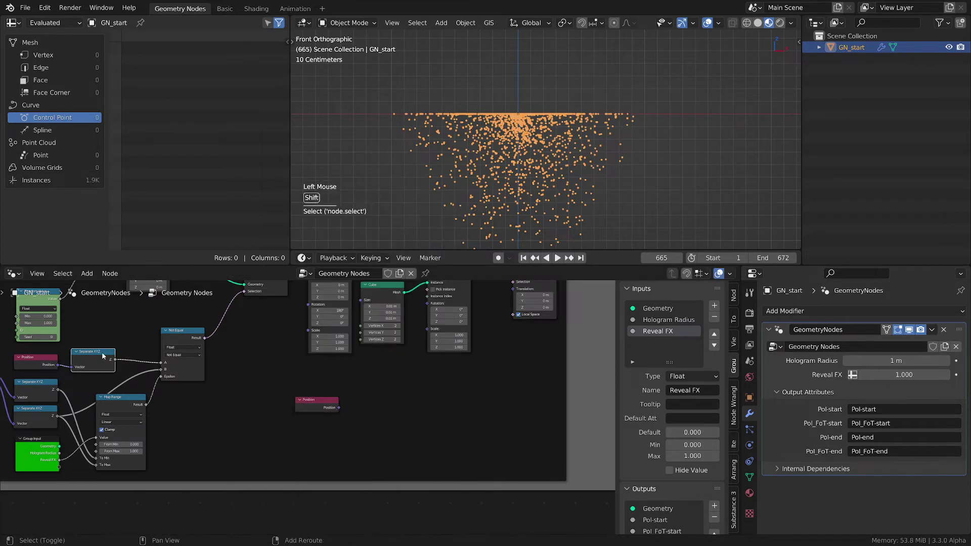
key(shift+d)
click(342, 430)
scroll(343, 431, up, 2)
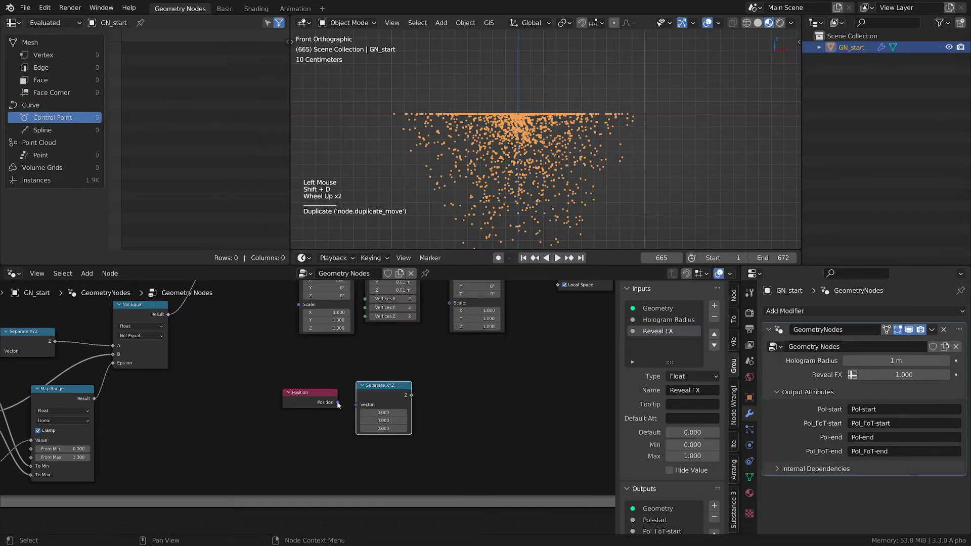
drag(338, 403, 360, 407)
drag(324, 395, 282, 395)
drag(357, 392, 319, 393)
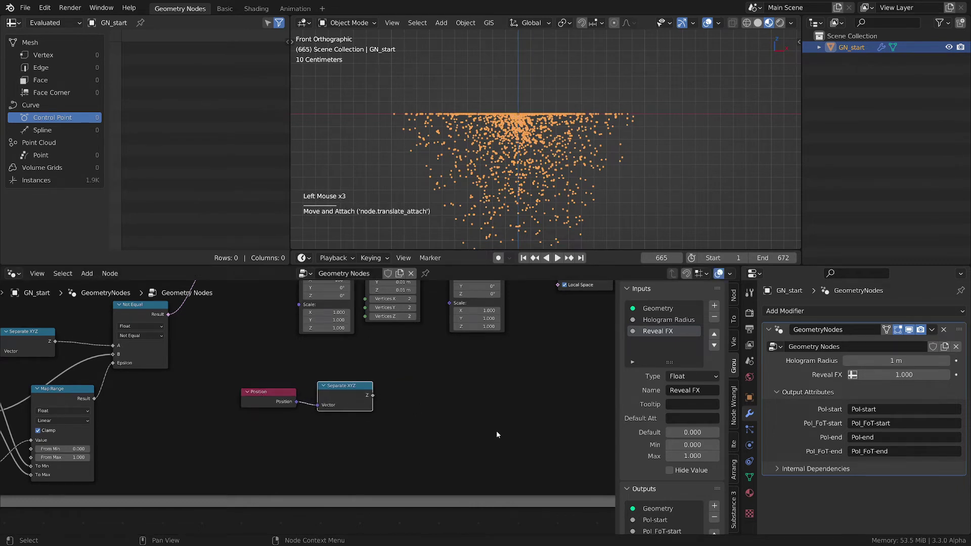
- Add a Scene Time node directly below the new Position node
middle_drag(497, 434, 466, 410)
scroll(508, 400, down, 2)
key(shift+a)
click(325, 422)
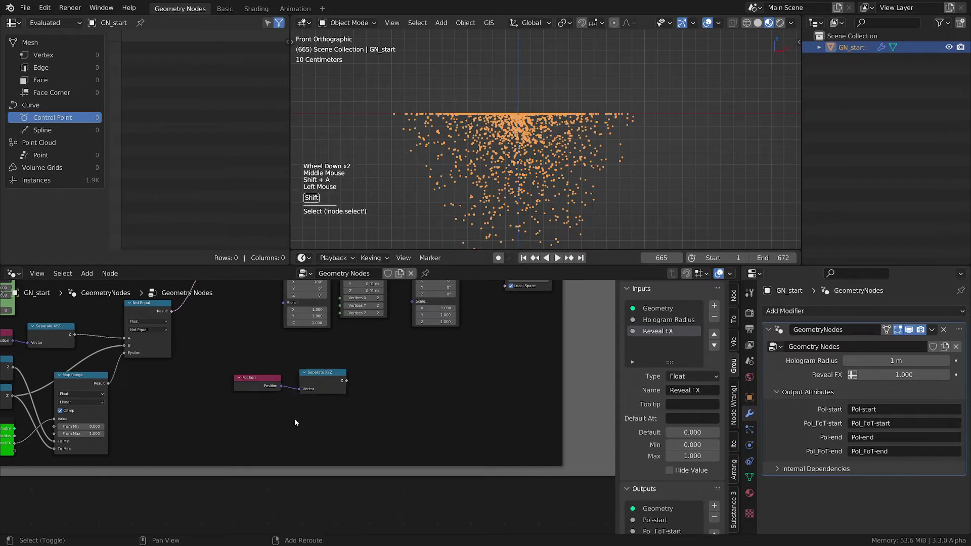
key(shift+a)
mouse_move(243, 386)
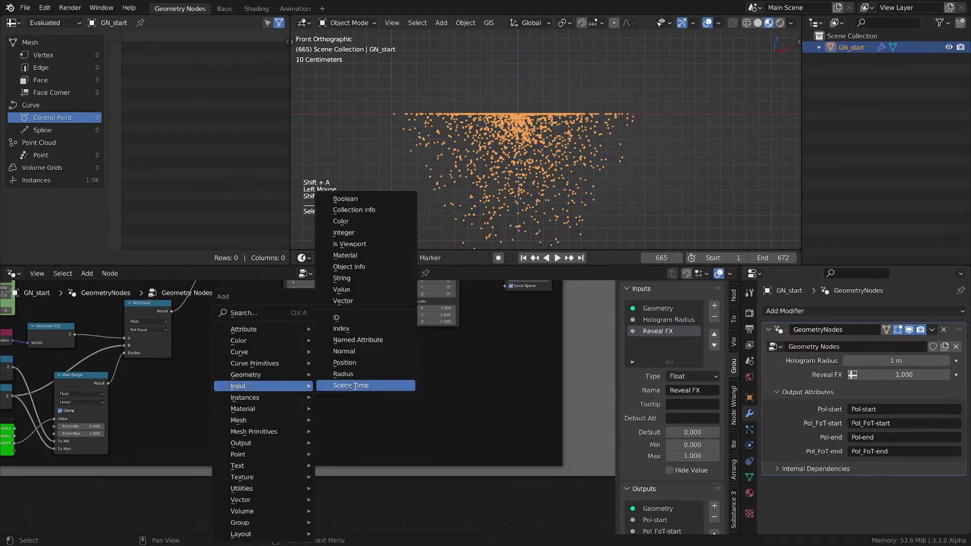
click(363, 385)
click(236, 404)
scroll(342, 437, up, 1)
scroll(340, 434, up, 1)
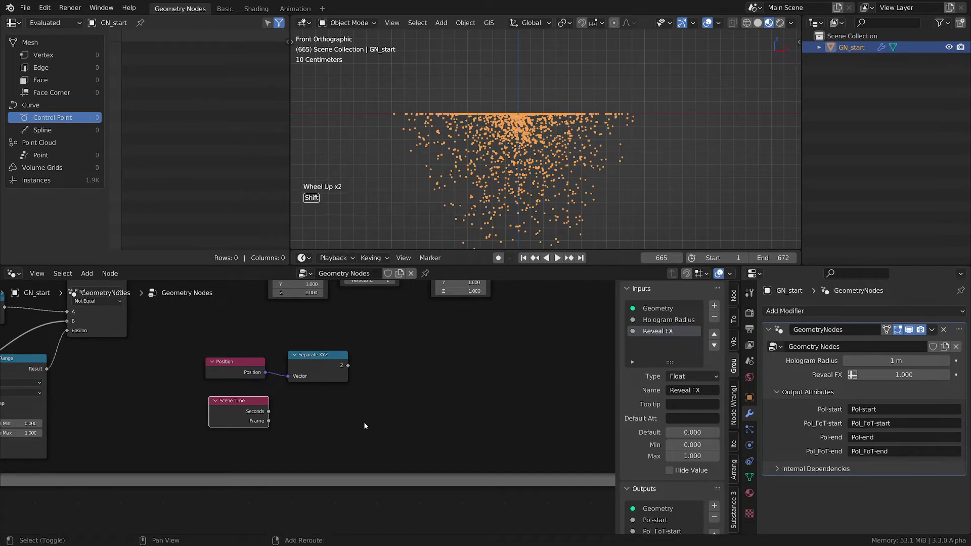
- Add a Math node set to Sine beyond the new Separate XYZ node, leaving space between them
key(shift+a)
mouse_move(311, 489)
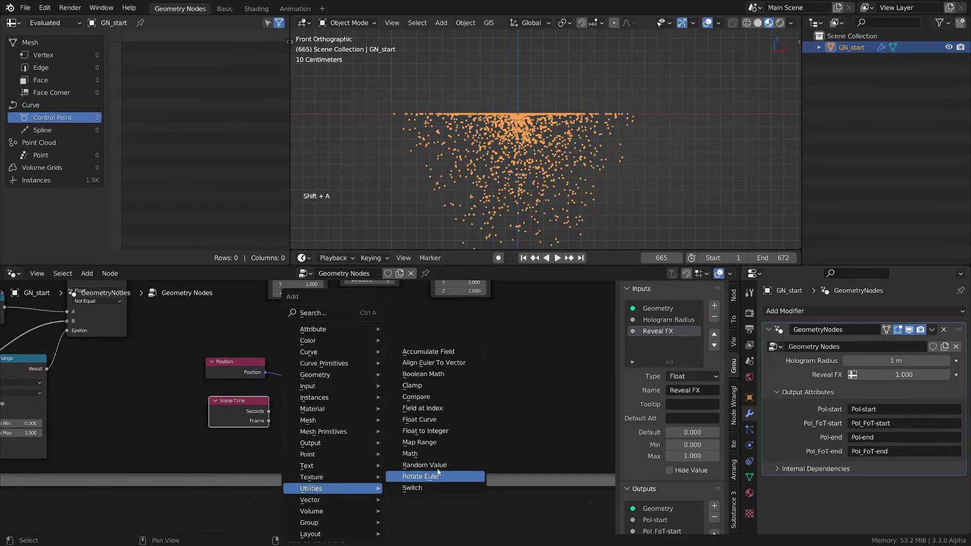
click(430, 453)
click(389, 339)
click(427, 366)
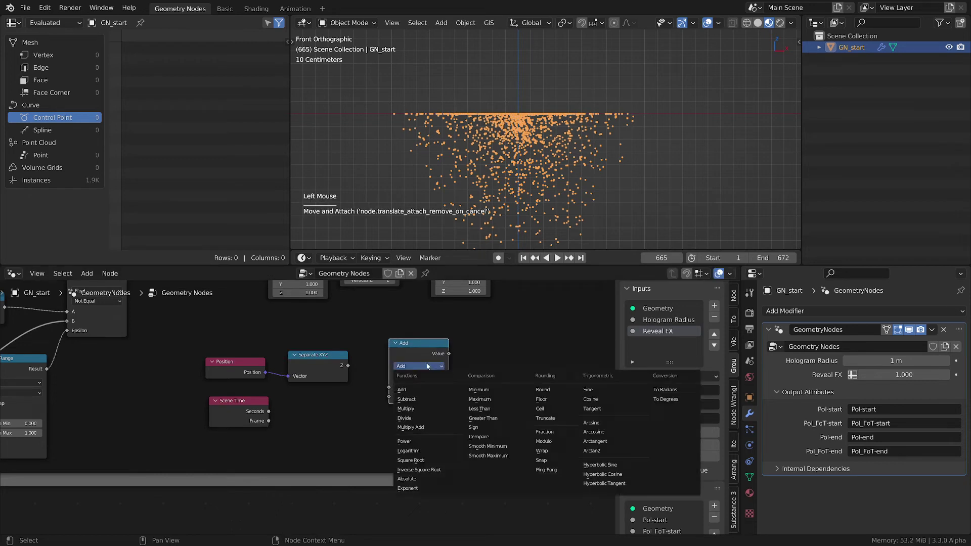
click(587, 389)
scroll(345, 414, up, 2)
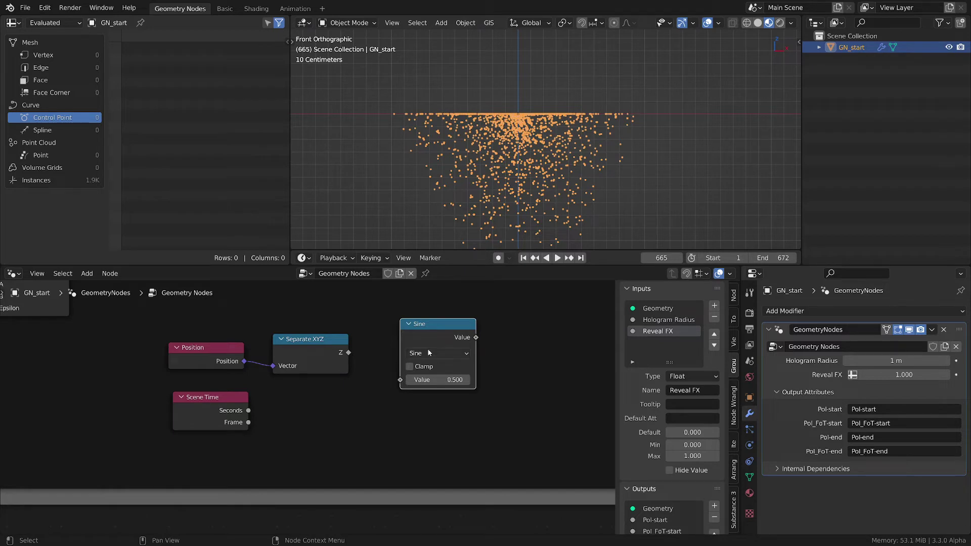
drag(420, 327, 494, 325)
middle_drag(349, 388, 389, 355)
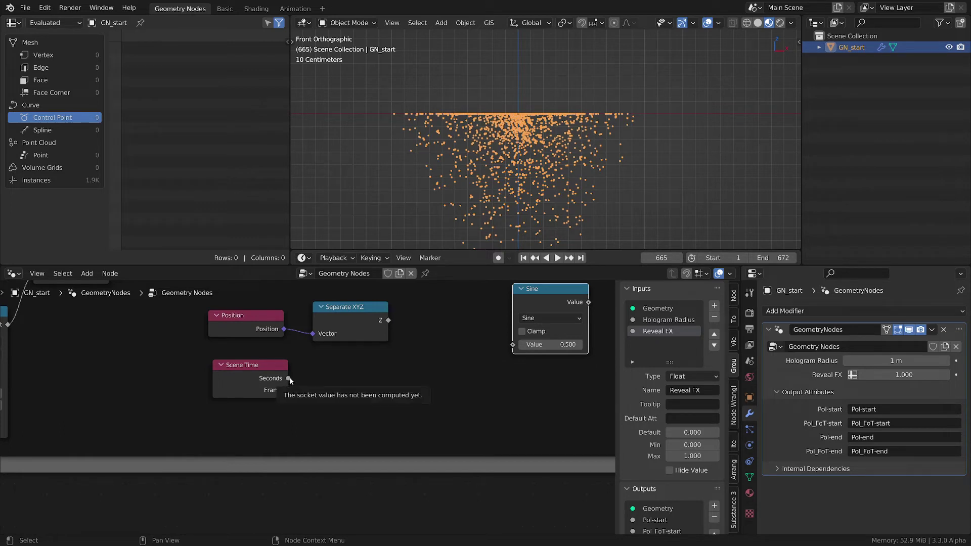
- Connect Scene Time's Frame output to the Sine node, hide the unused Seconds socket, and move Sine beside Scene Time
drag(289, 379, 374, 379)
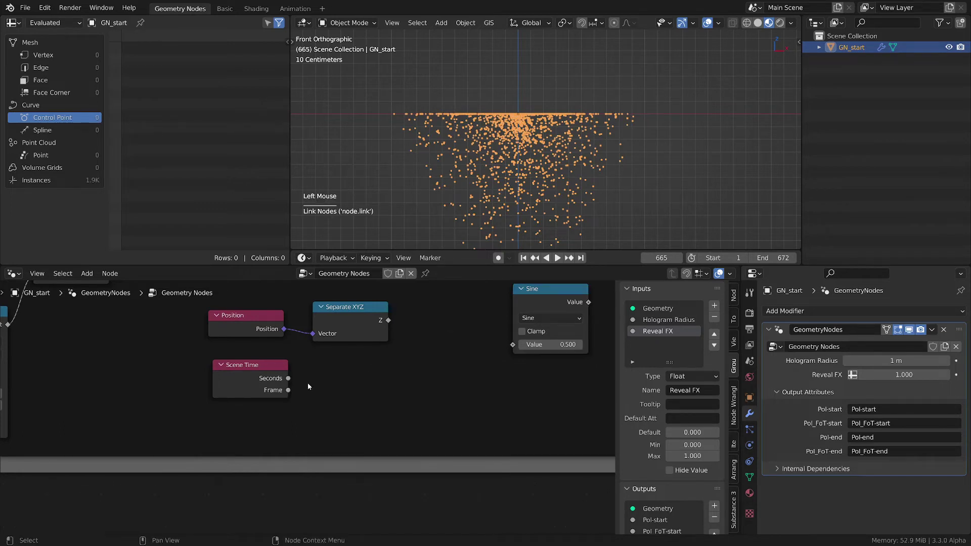
click(288, 392)
drag(288, 391, 516, 348)
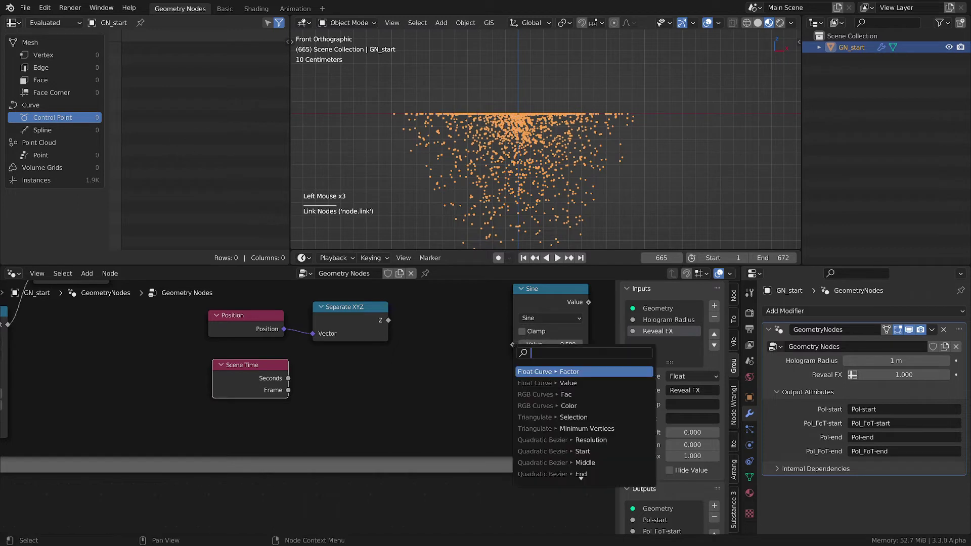
drag(288, 393, 513, 344)
key(ctrl+h)
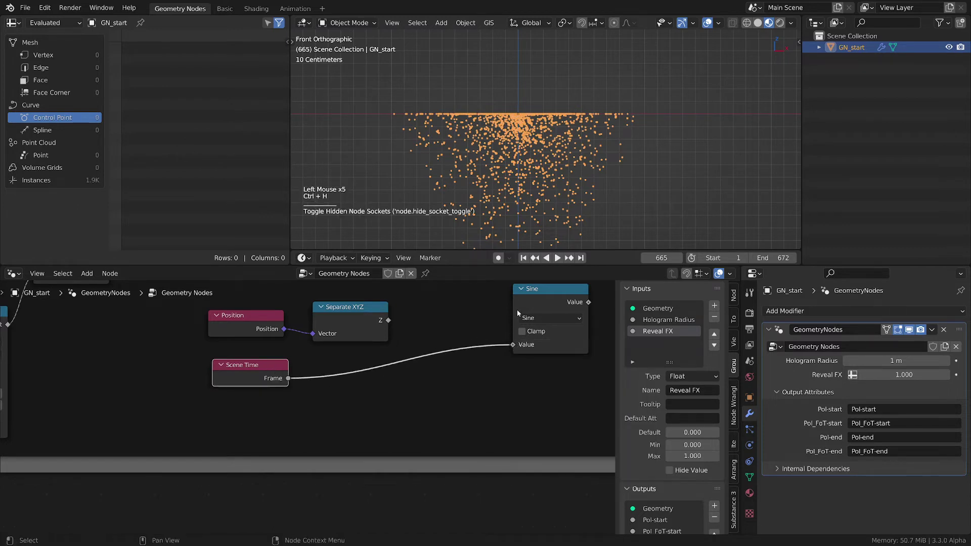
drag(544, 297, 371, 372)
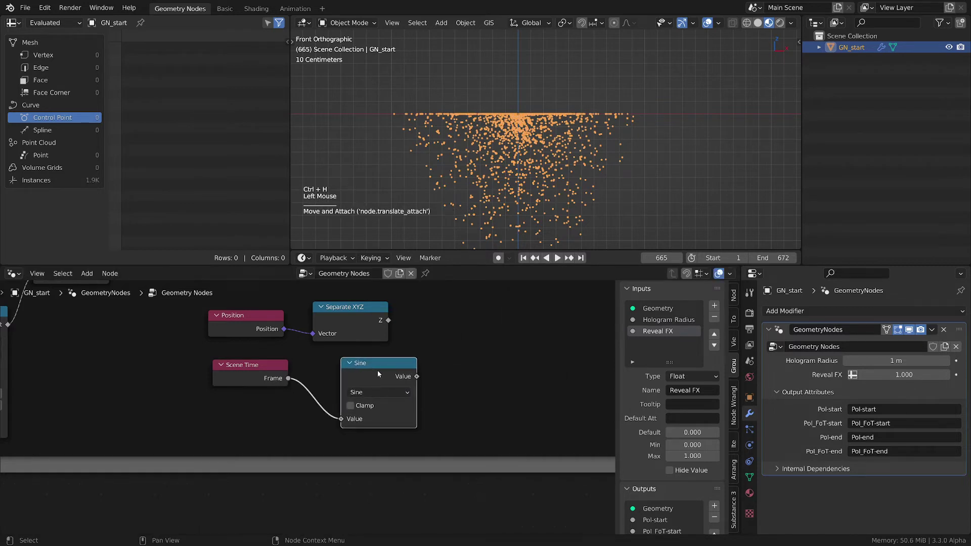
- Duplicate the Sine node, place the copy beyond Separate XYZ, and set its operation to Multiply
middle_drag(423, 359, 369, 379)
click(308, 332)
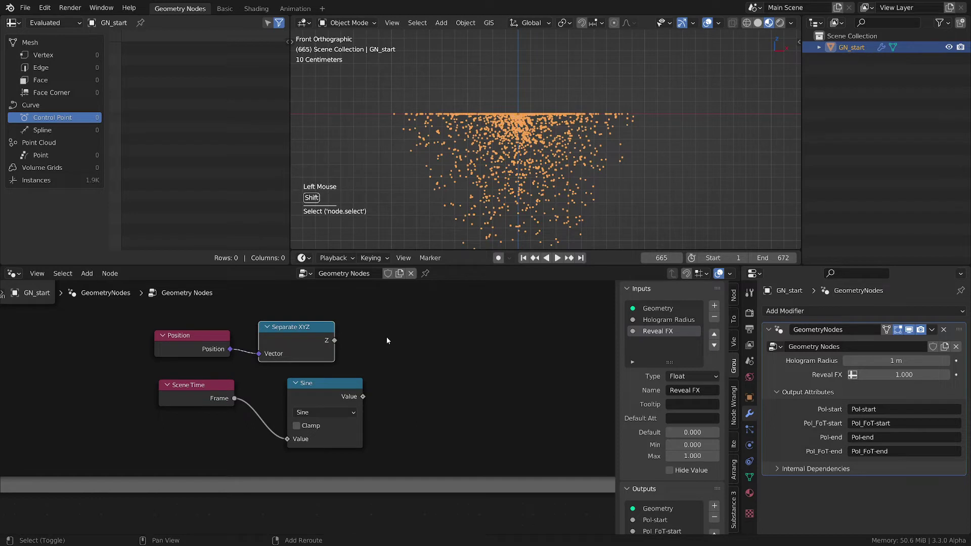
shift+click(340, 388)
key(shift+d)
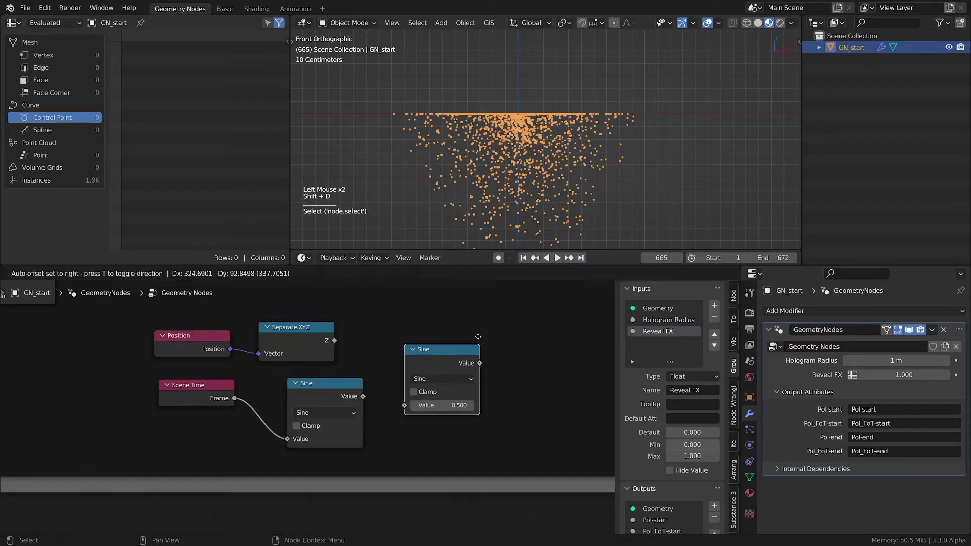
click(487, 329)
click(466, 353)
click(453, 407)
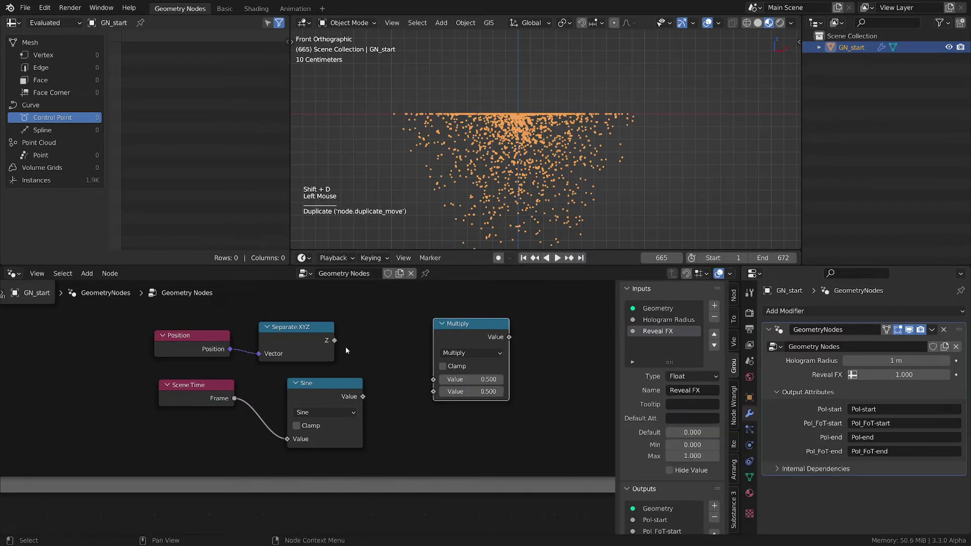
- Connect Separate XYZ's Z output and the Sine value to the two Multiply inputs, and move Multiply closer to them
drag(334, 340, 348, 342)
drag(436, 381, 433, 379)
drag(363, 396, 433, 391)
drag(464, 331, 434, 340)
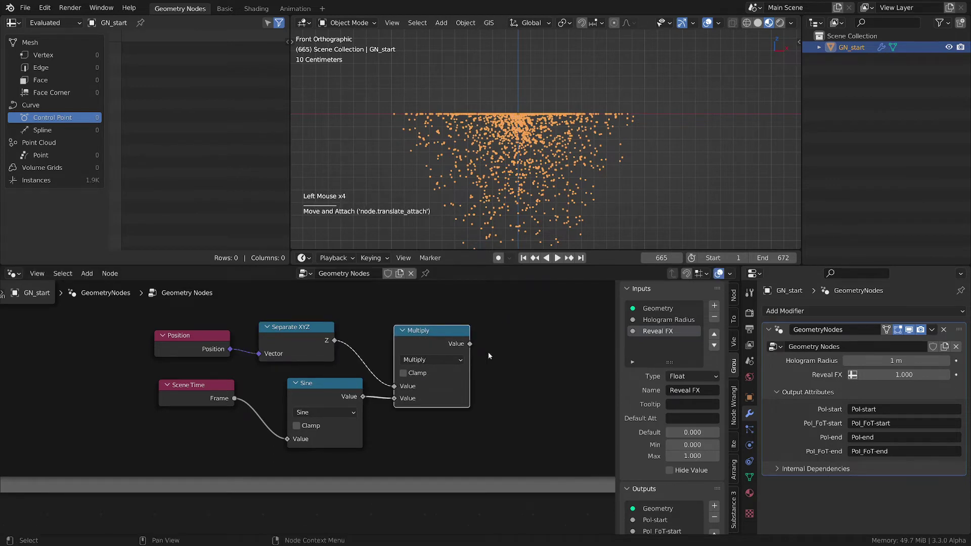
- Add a Combine XYZ node after Multiply and connect the Multiply value to its Z input
scroll(487, 352, down, 2)
middle_drag(495, 352, 411, 378)
key(shift+a)
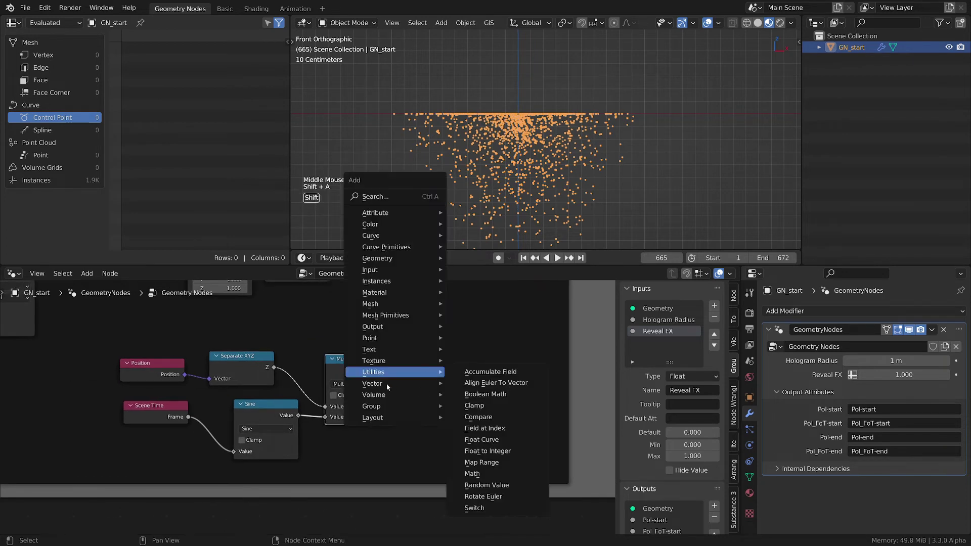
mouse_move(388, 388)
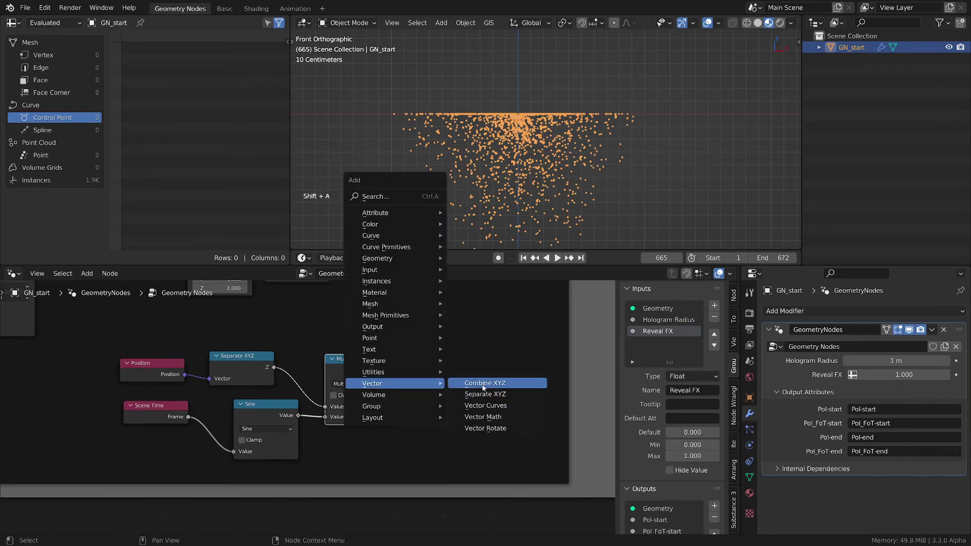
click(483, 384)
click(438, 356)
drag(390, 371, 427, 400)
- Move the Translate Instances node farther away from Instance on Points to make room between them
middle_drag(441, 402, 409, 452)
scroll(493, 392, down, 2)
middle_drag(513, 330, 467, 405)
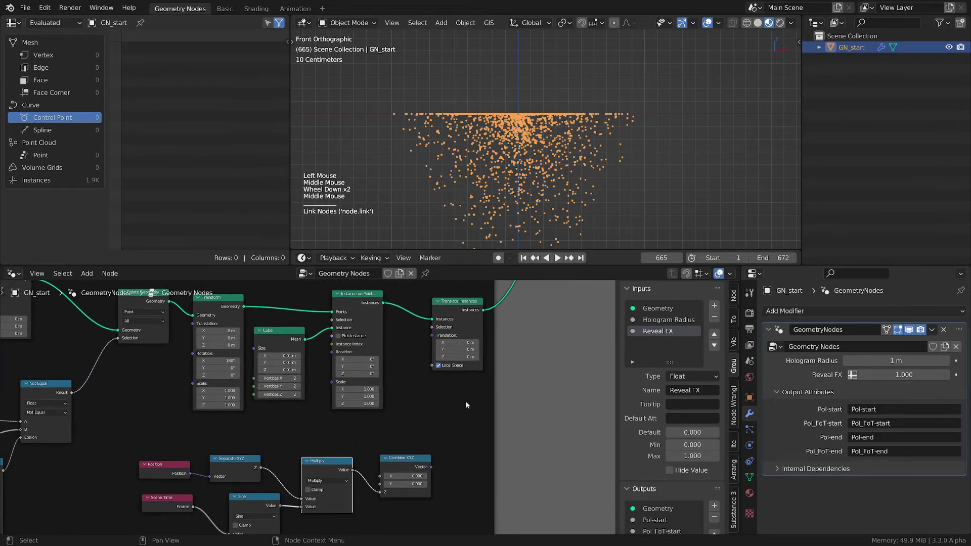
drag(461, 306, 542, 309)
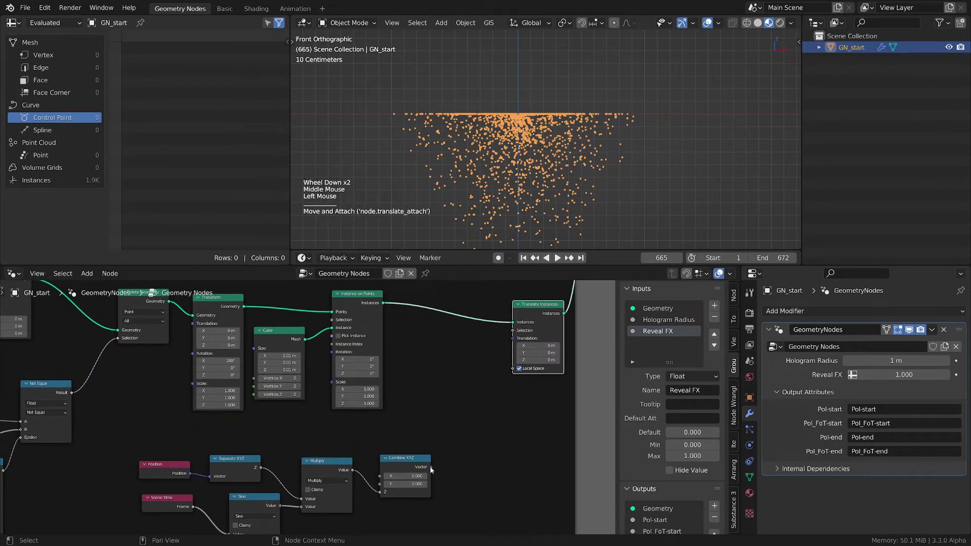
- Connect the Combine XYZ vector to Translate Instances' Translation input and play the animation briefly to check the particle motion
drag(430, 467, 513, 338)
key(space)
scroll(561, 94, down, 2)
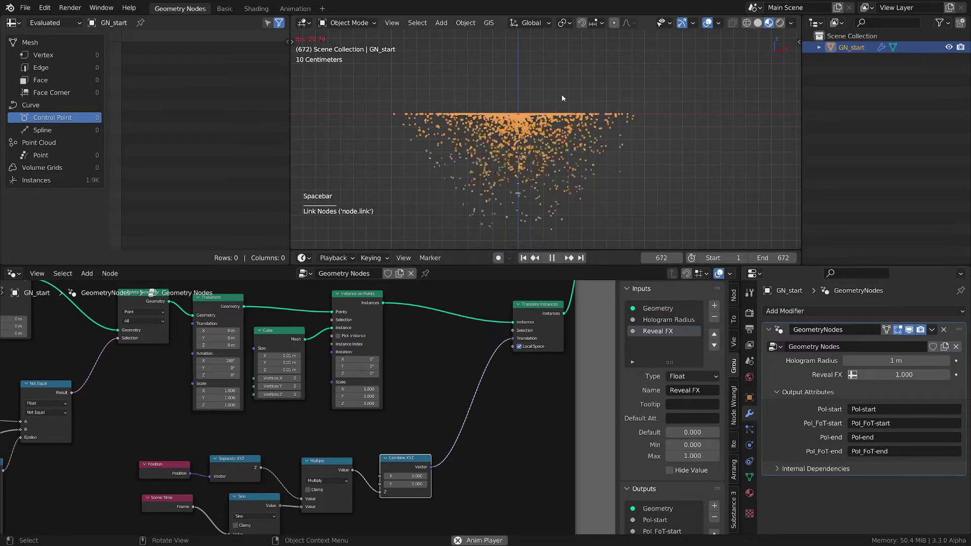
scroll(551, 126, down, 1)
scroll(551, 125, up, 2)
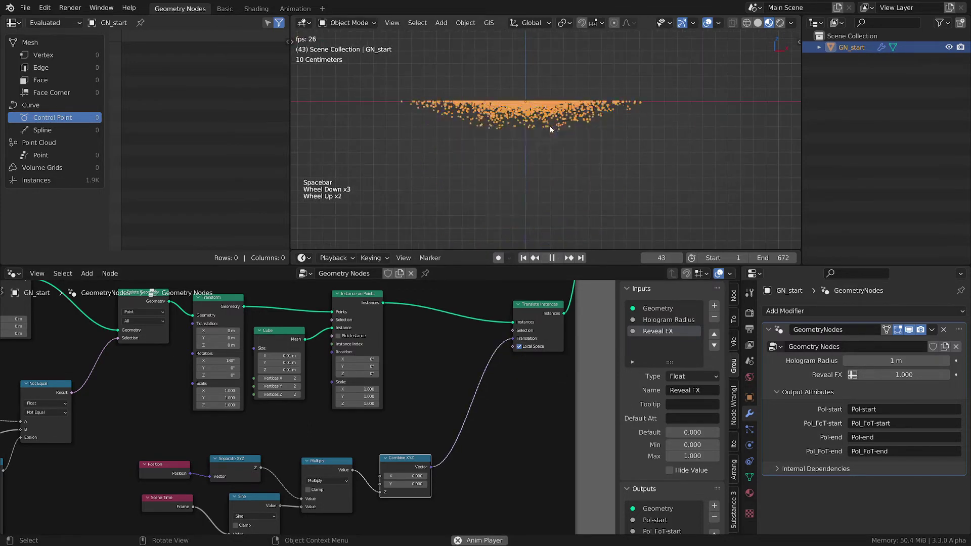
key(space)
- Move Scene Time away from Sine, then insert a duplicate of the Multiply node on the link between them
middle_drag(320, 432, 517, 337)
drag(369, 413, 329, 430)
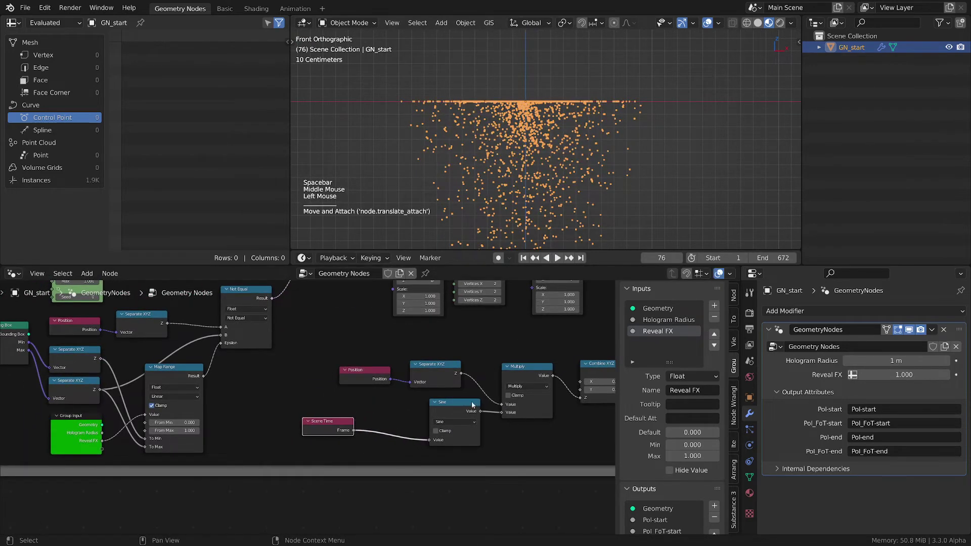
click(513, 376)
key(shift+d)
click(335, 440)
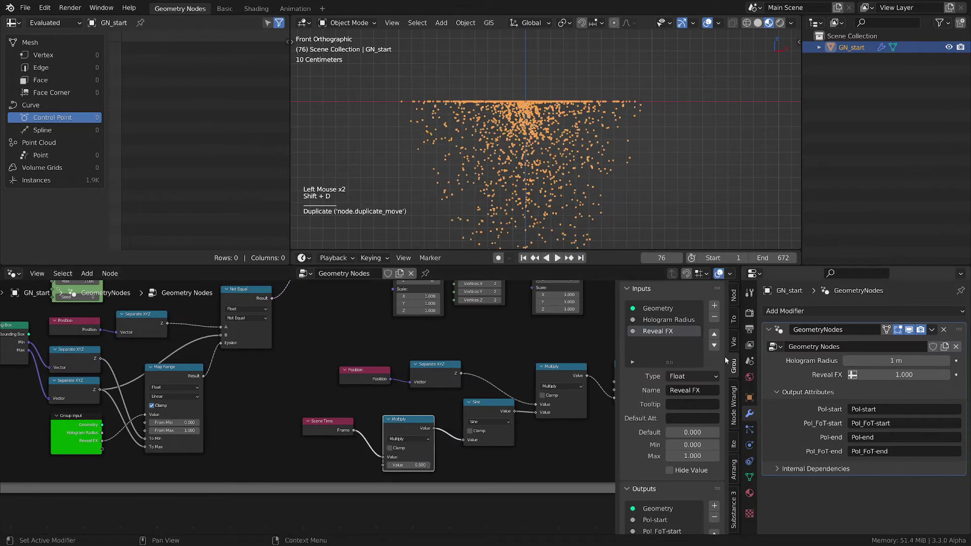
- Colour the new Multiply node with the "1 input" colour preset
click(733, 296)
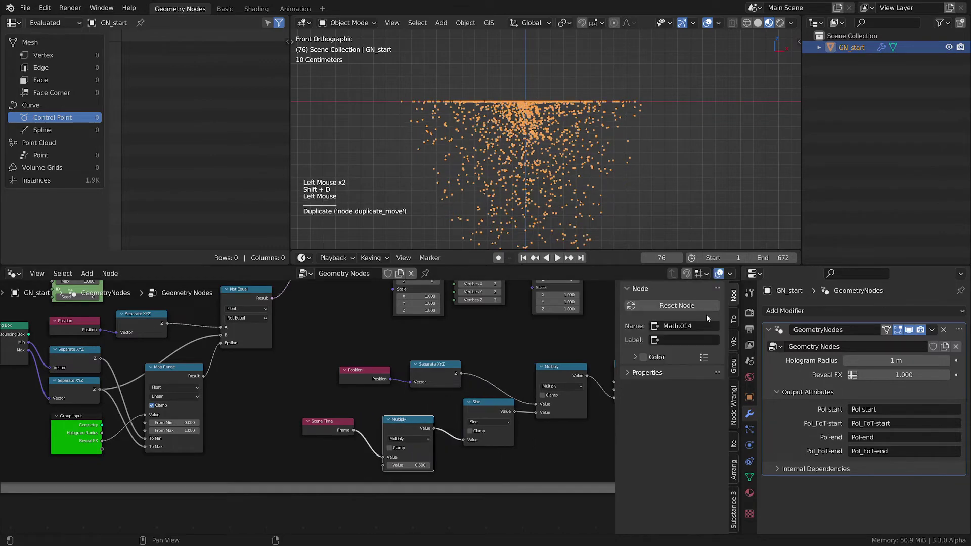
click(704, 357)
click(707, 116)
scroll(430, 481, up, 3)
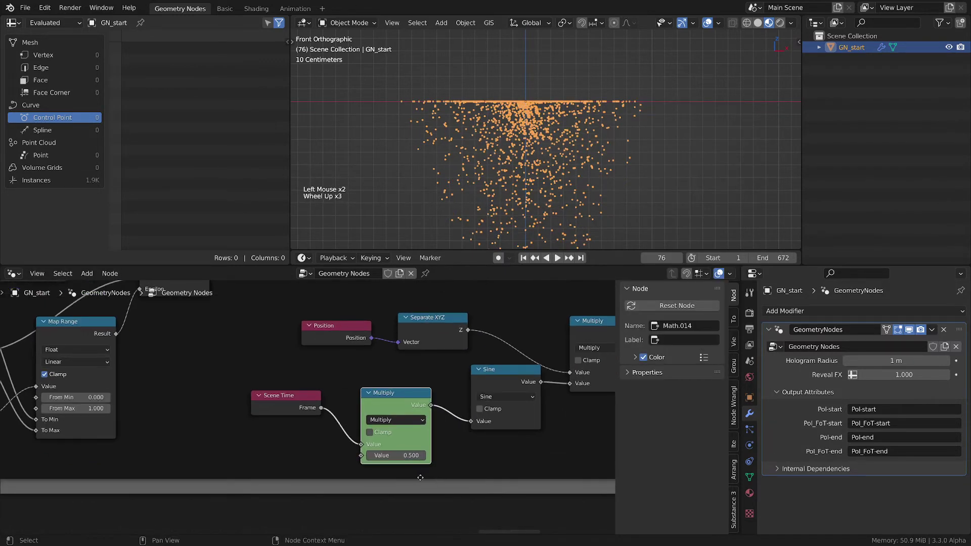
- Set the green Multiply node's value to 0.2 and start animation playback
click(394, 457)
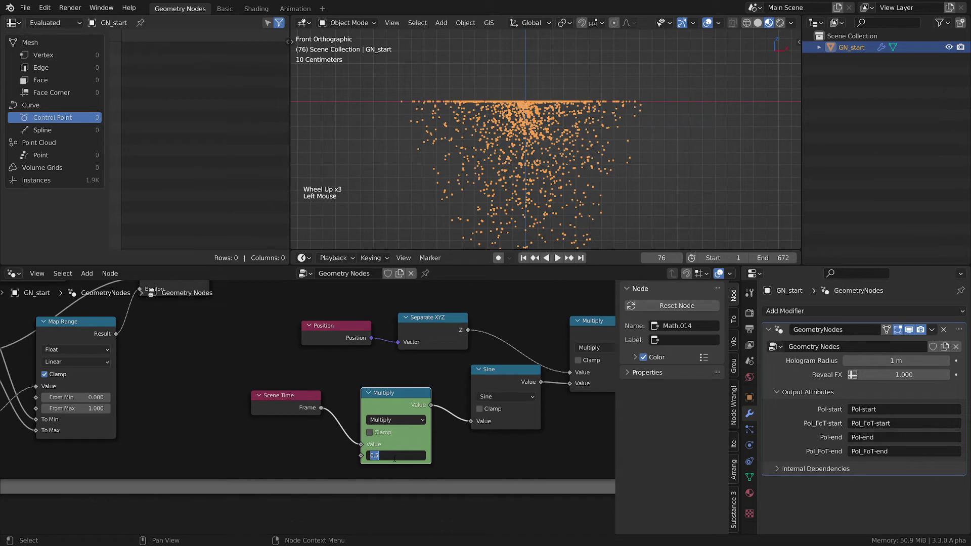
text(0.2)
key(Return)
key(space)
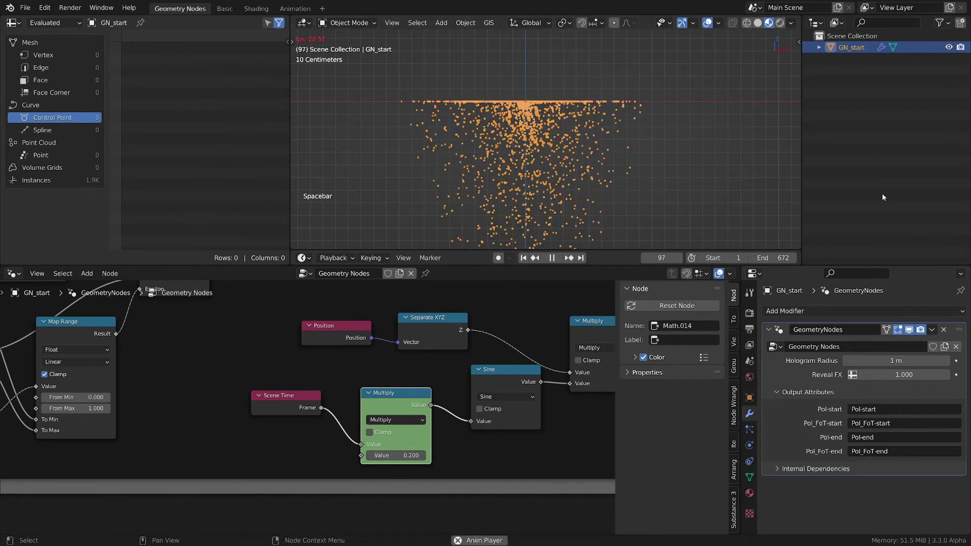
- Set the green Multiply node's value to 0.5 while the animation plays
click(405, 459)
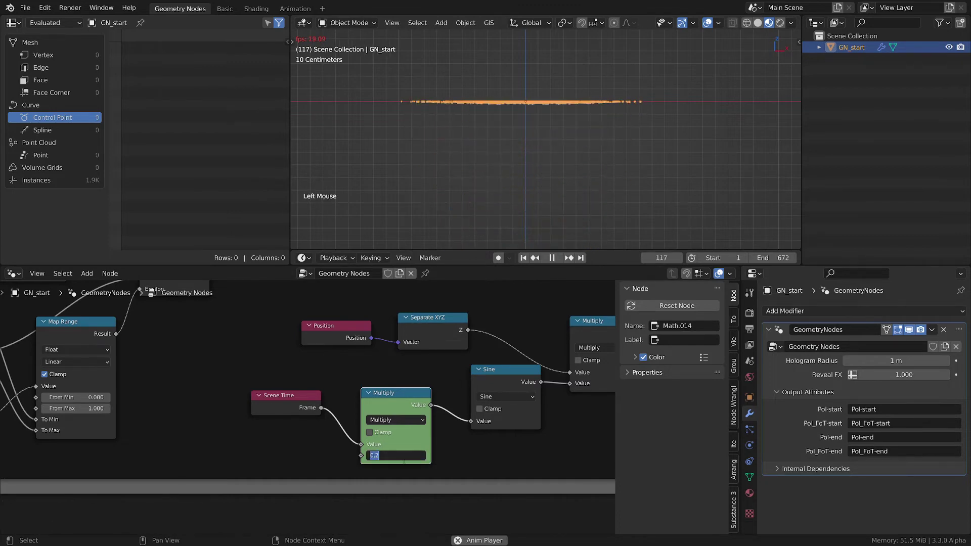
text(0.5)
key(Return)
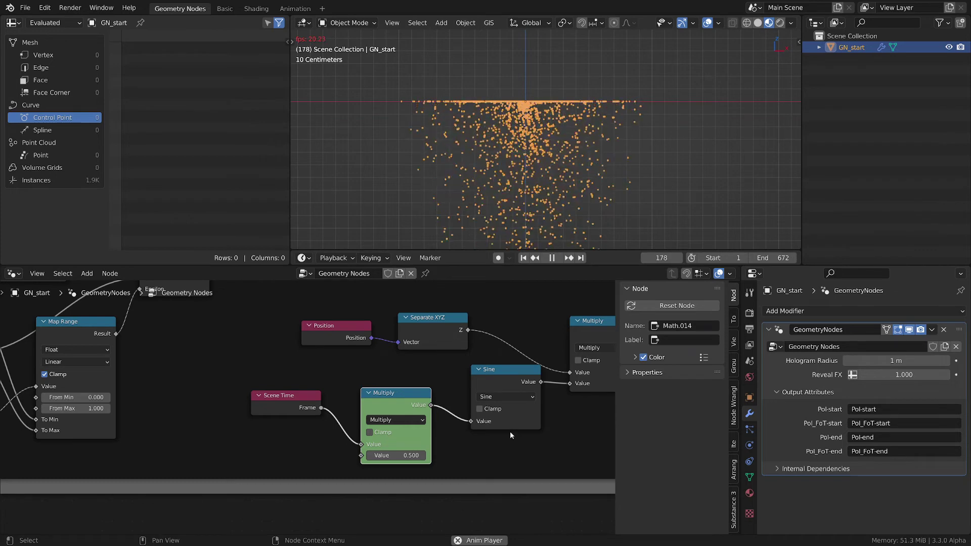
- Turn off Local Space on Translate Instances to compare the motion, then turn it back on and stop playback
middle_drag(549, 328, 376, 342)
middle_drag(511, 339, 393, 369)
middle_drag(478, 372, 399, 416)
middle_drag(471, 355, 427, 475)
click(452, 373)
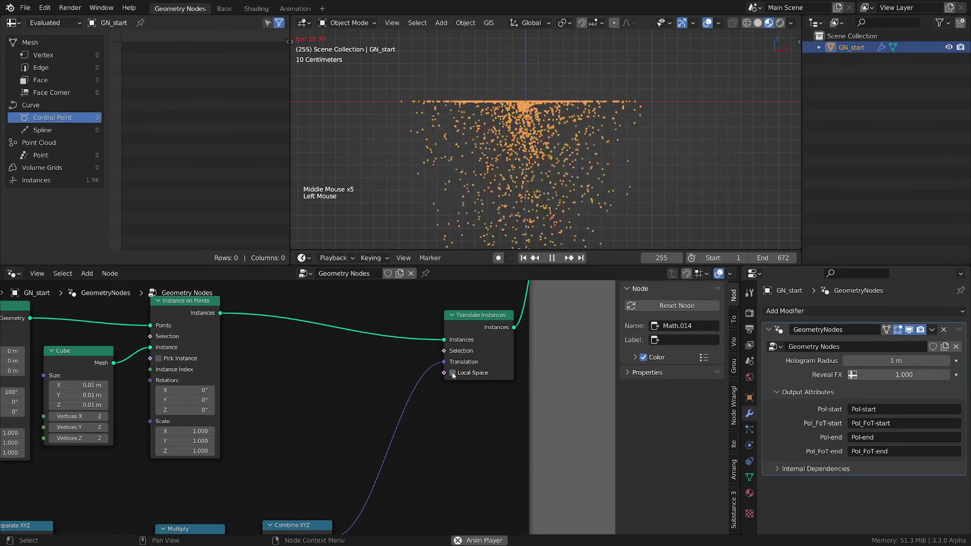
scroll(504, 176, down, 2)
shift+middle_drag(503, 175, 523, 114)
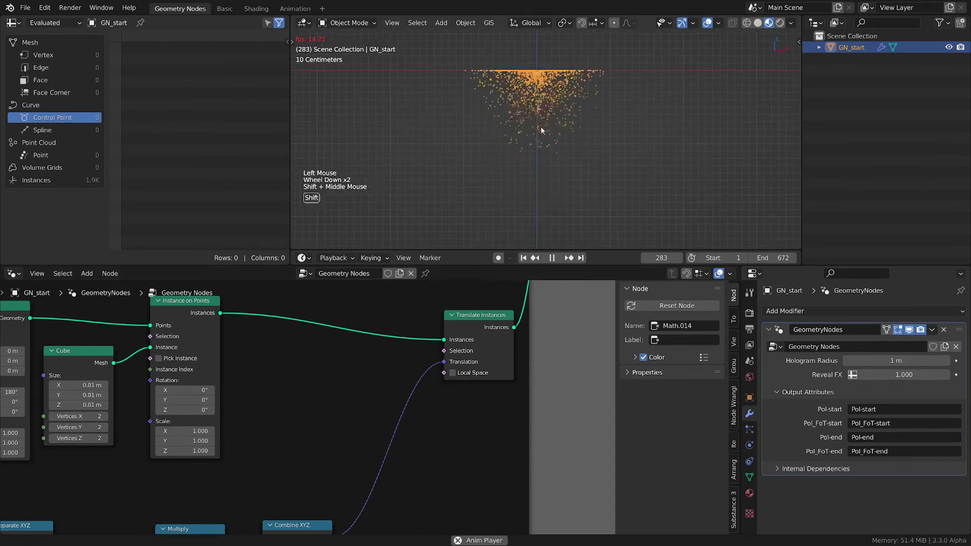
click(452, 373)
key(space)
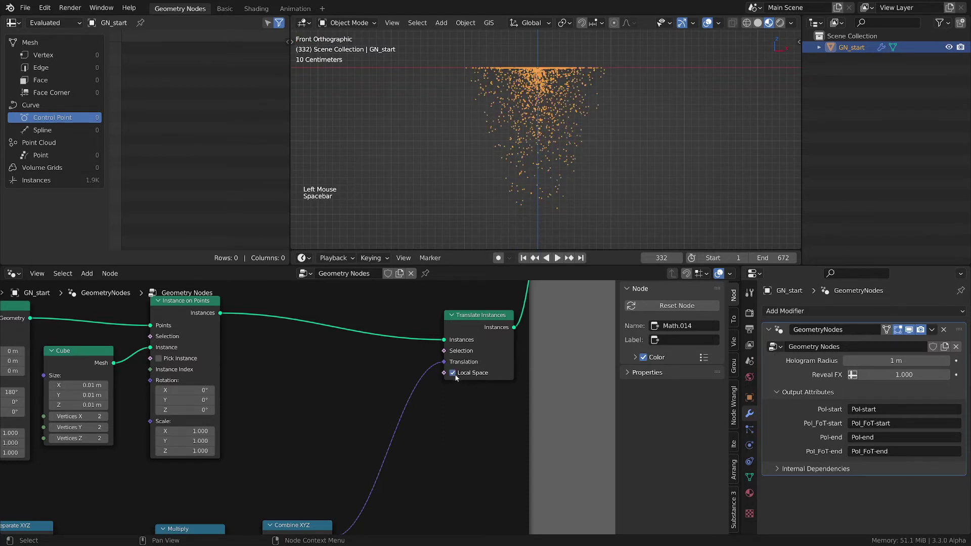
click(453, 373)
- Draw a freehand annotation in the empty area beyond the Sine node and erase it
scroll(444, 429, down, 1)
middle_drag(445, 429, 567, 369)
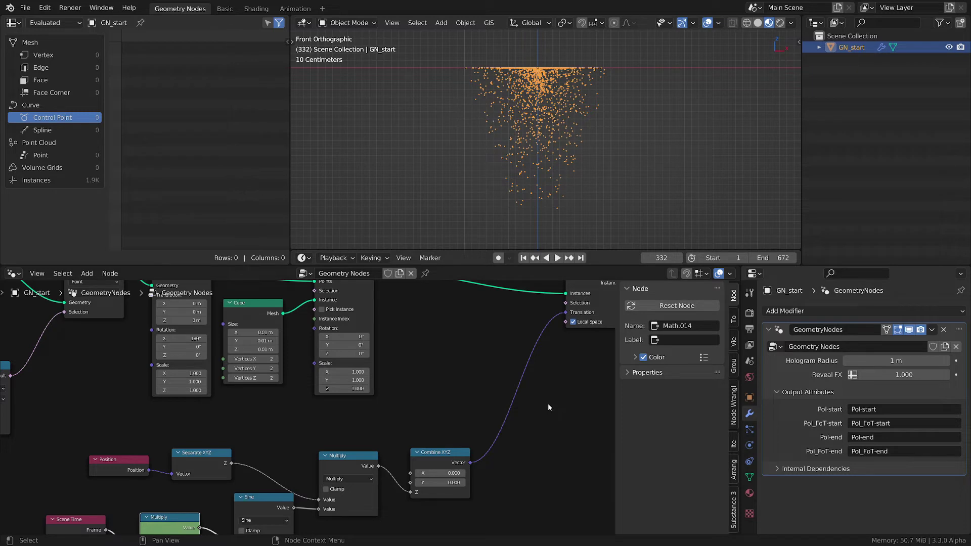
middle_drag(552, 372, 528, 360)
middle_drag(488, 407, 530, 376)
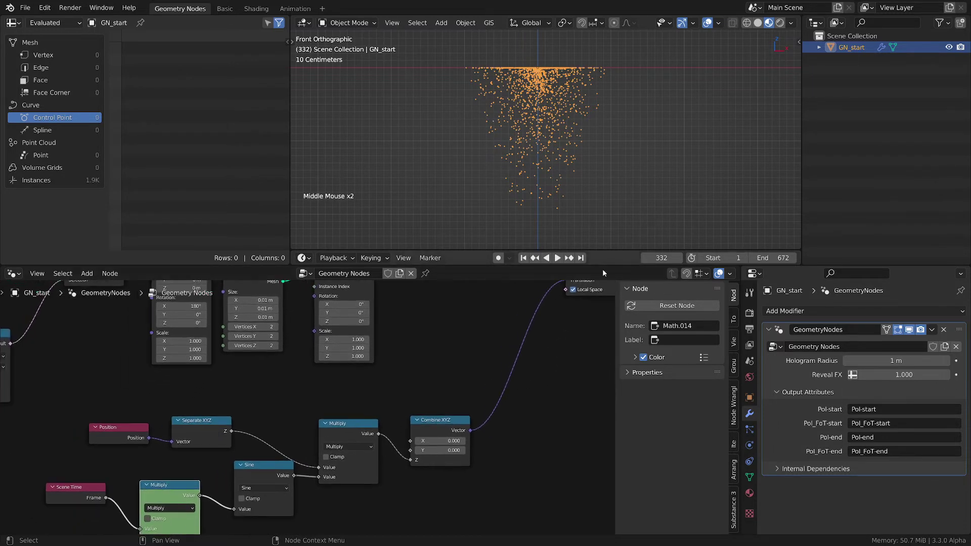
middle_drag(392, 411, 427, 392)
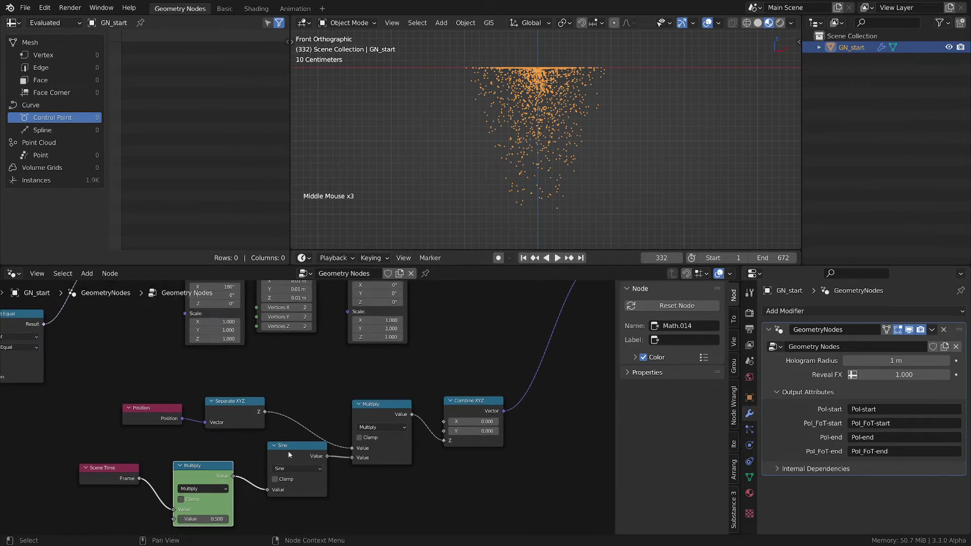
drag(289, 454, 291, 456)
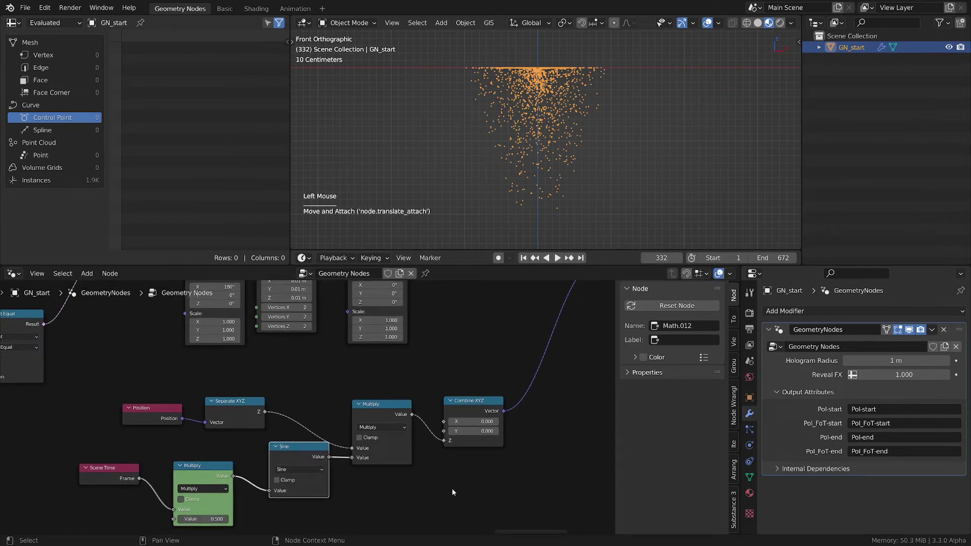
key(d)
key(d)
mouse_move(469, 478)
mouse_down()
mouse_move(470, 493)
mouse_move(525, 478)
mouse_move(524, 500)
mouse_up()
key(d)
right_drag(434, 490, 539, 485)
key(d)
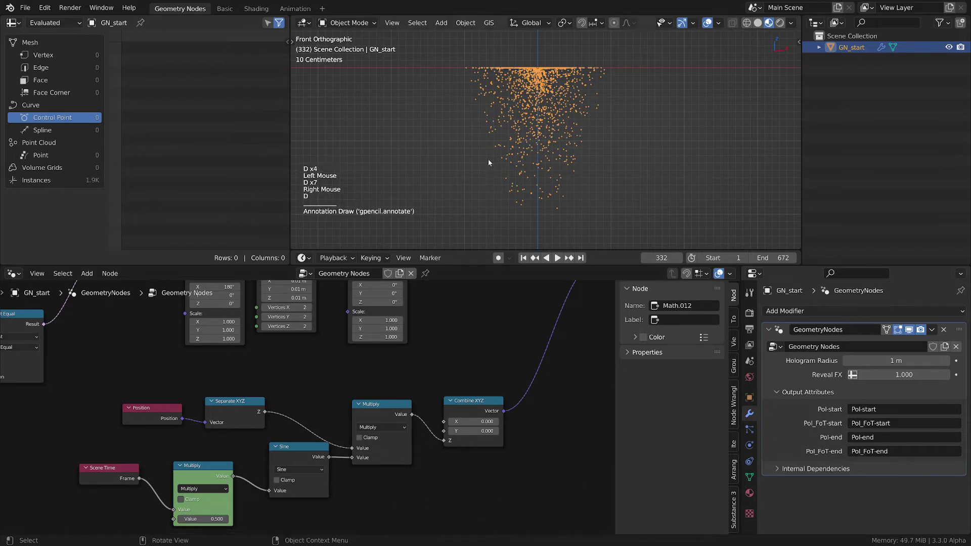
- Mute and unmute the Translate Instances node repeatedly to compare the particles with and without the translation, leaving it unmuted
scroll(488, 158, down, 2)
scroll(444, 344, down, 1)
middle_drag(197, 351, 273, 408)
scroll(277, 363, down, 3)
middle_drag(579, 347, 462, 343)
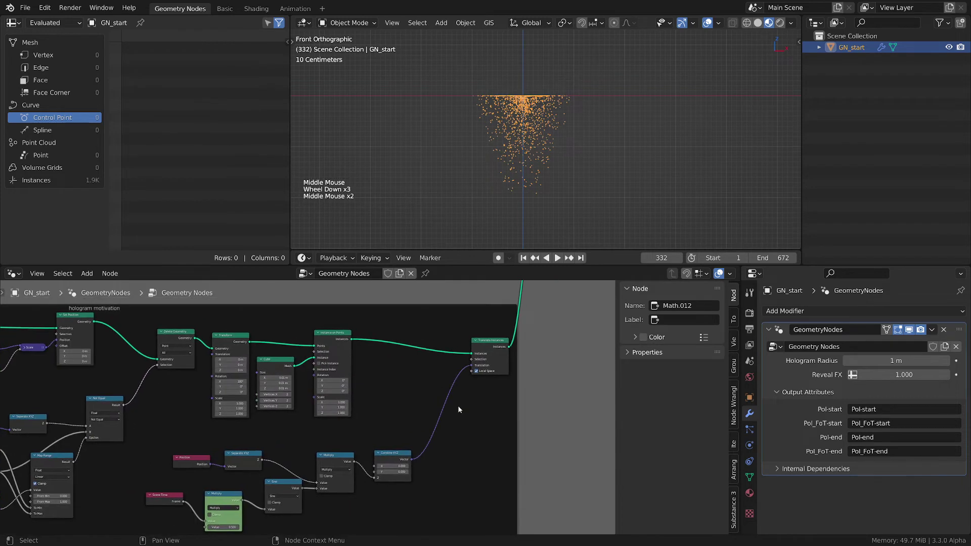
middle_click(498, 344)
click(498, 344)
key(m)
key(m)
key(m)
key(m)
key(m)
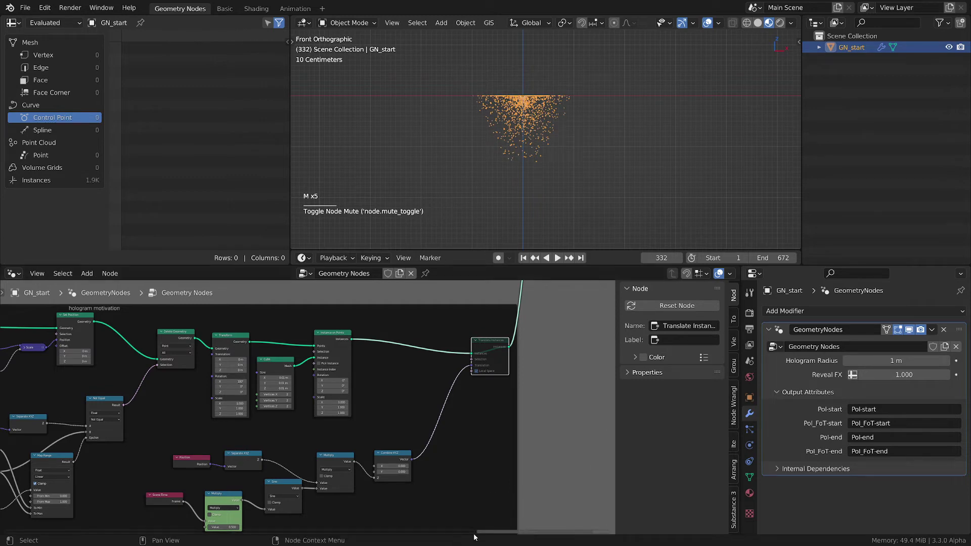
key(m)
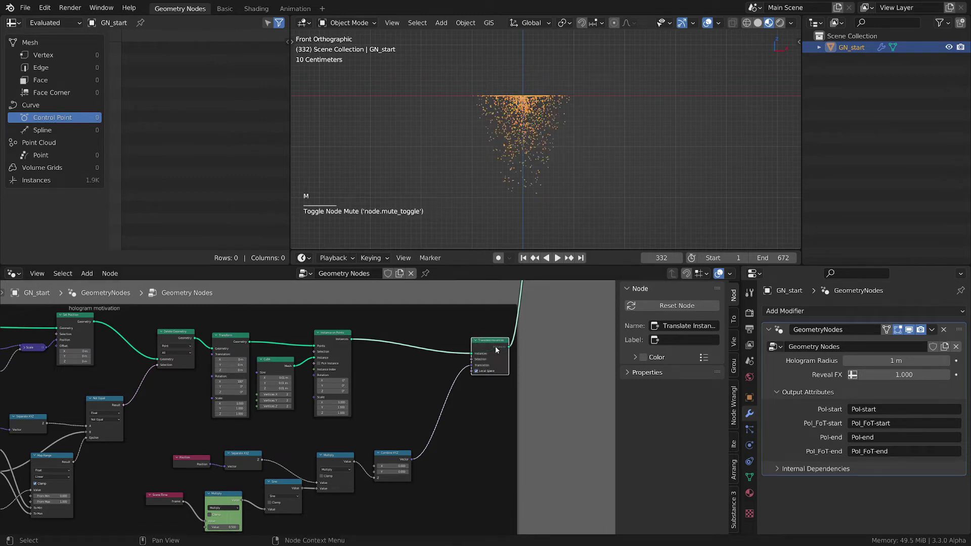
key(m)
key(m)
key(m)
key(m)
key(m)
key(m)
click(493, 342)
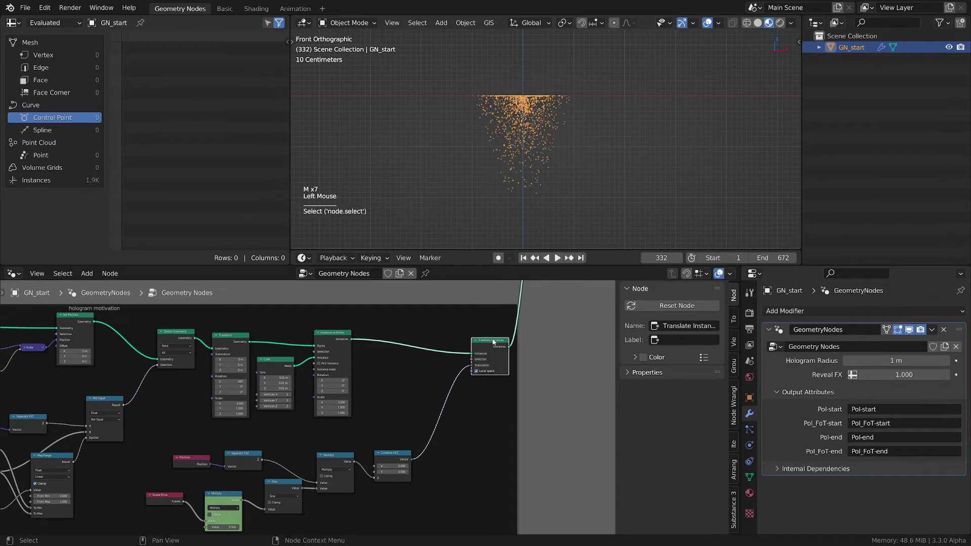
key(m)
key(m)
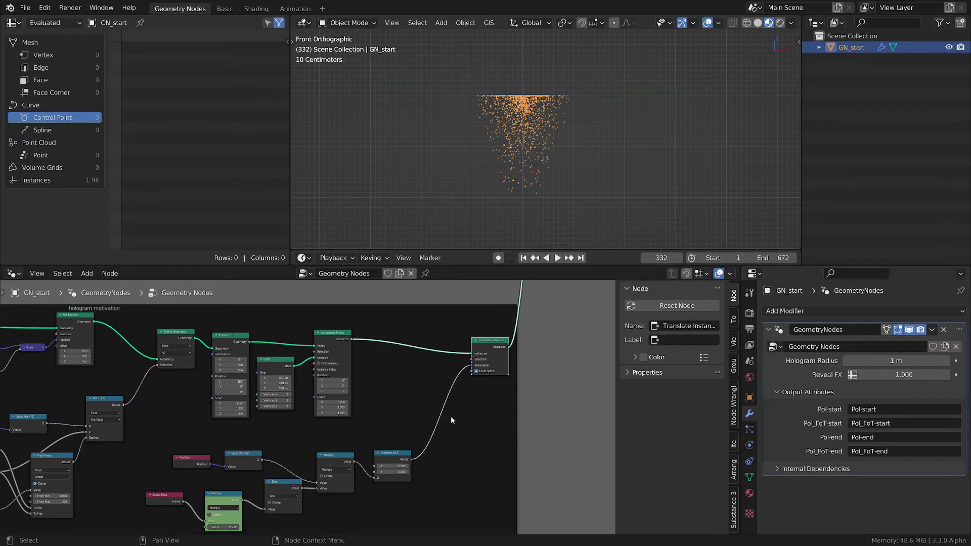
- Move the Sine node slightly lower, away from Separate XYZ
scroll(524, 144, up, 6)
scroll(451, 415, up, 2)
middle_drag(451, 416, 471, 361)
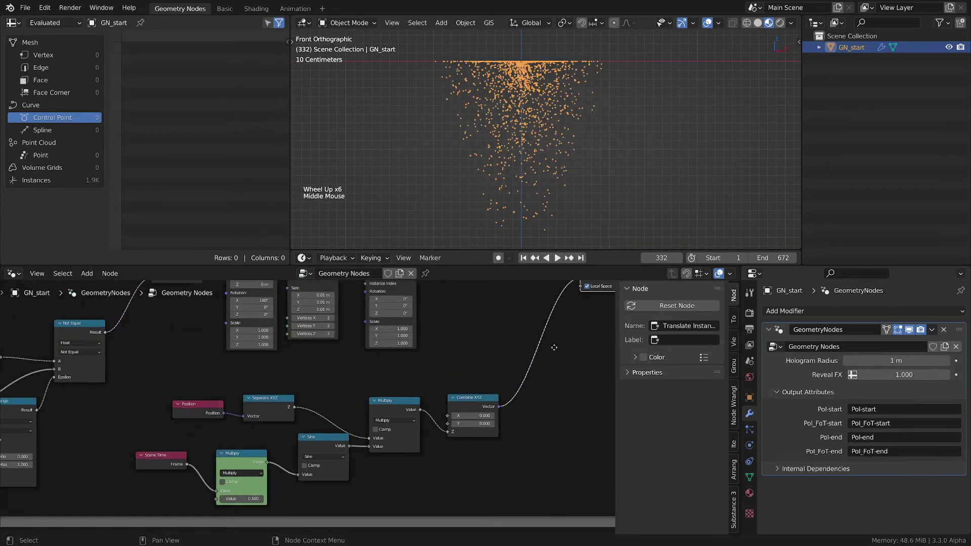
scroll(497, 395, up, 2)
drag(283, 467, 277, 481)
scroll(484, 384, down, 1)
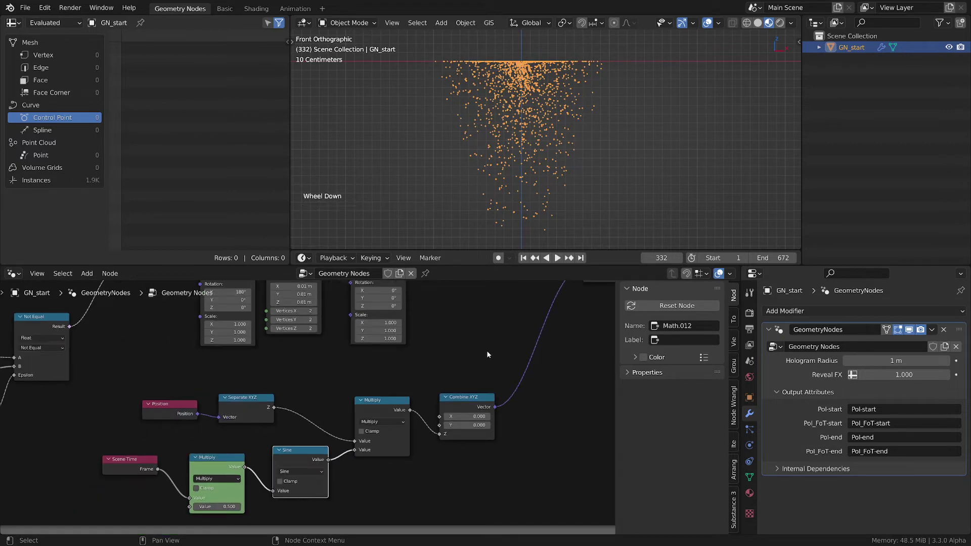
- Play the animation briefly to examine the particles' vertical movement, then stop it
middle_drag(372, 459, 473, 438)
scroll(533, 320, down, 3)
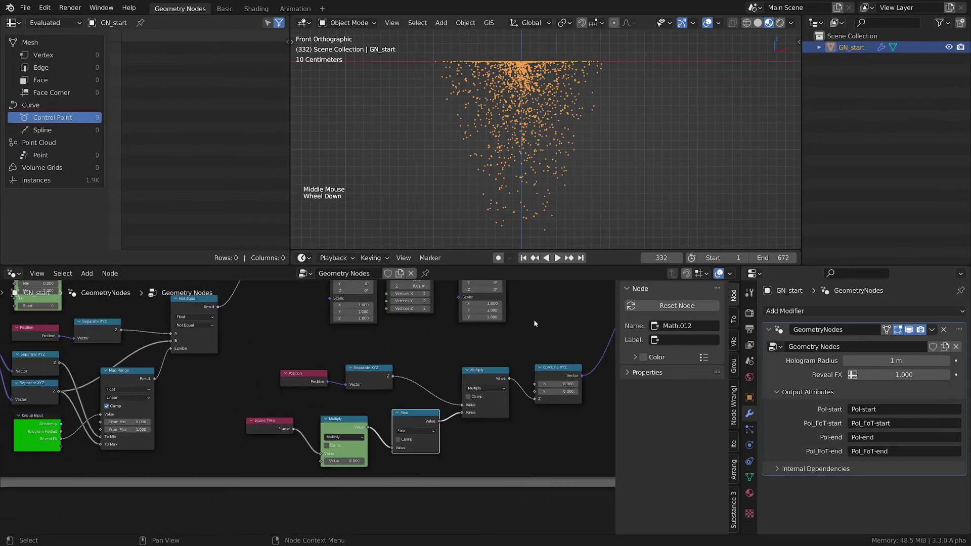
scroll(554, 116, up, 1)
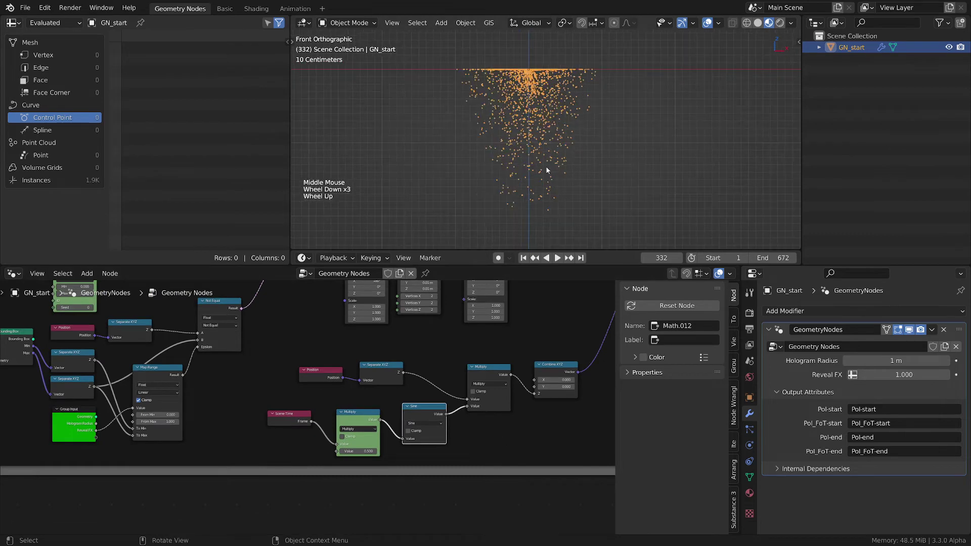
key(space)
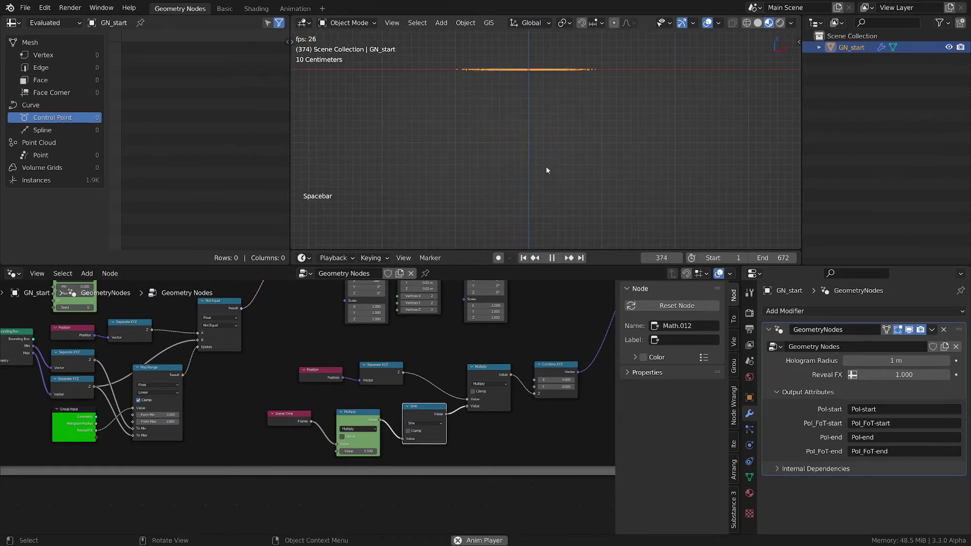
key(space)
- Move the Scene Time node up slightly and add a Random Value node below it
scroll(401, 530, up, 2)
middle_drag(372, 472, 408, 441)
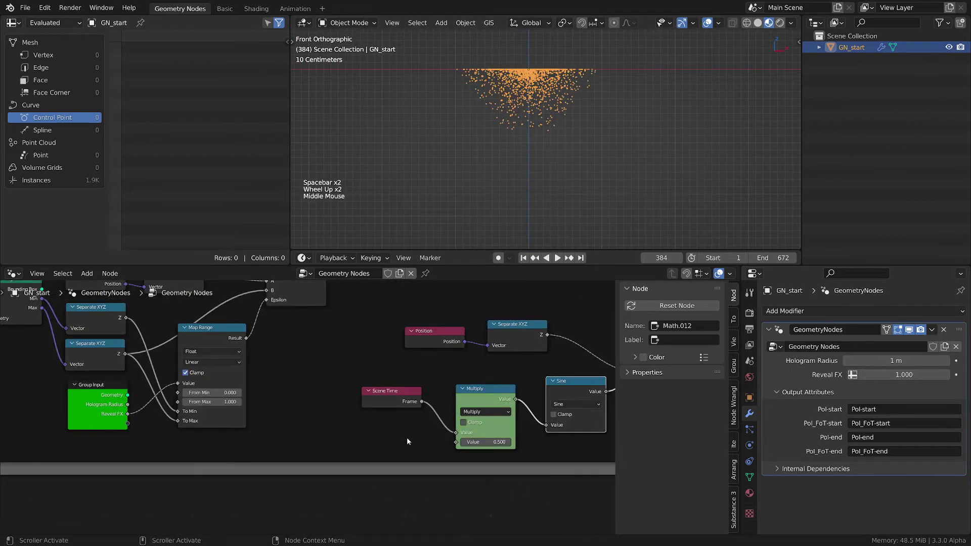
drag(414, 395, 422, 378)
middle_drag(344, 438, 429, 434)
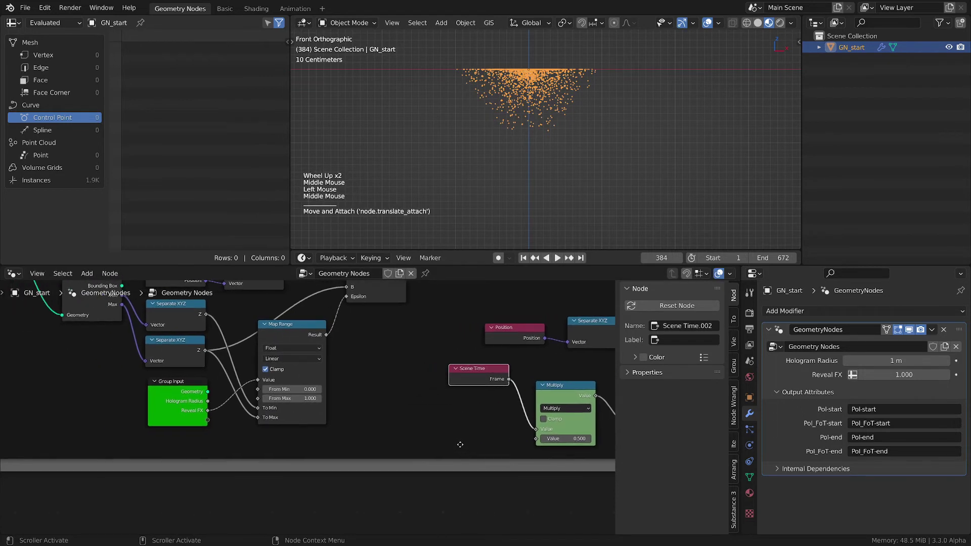
scroll(430, 434, up, 1)
key(shift+a)
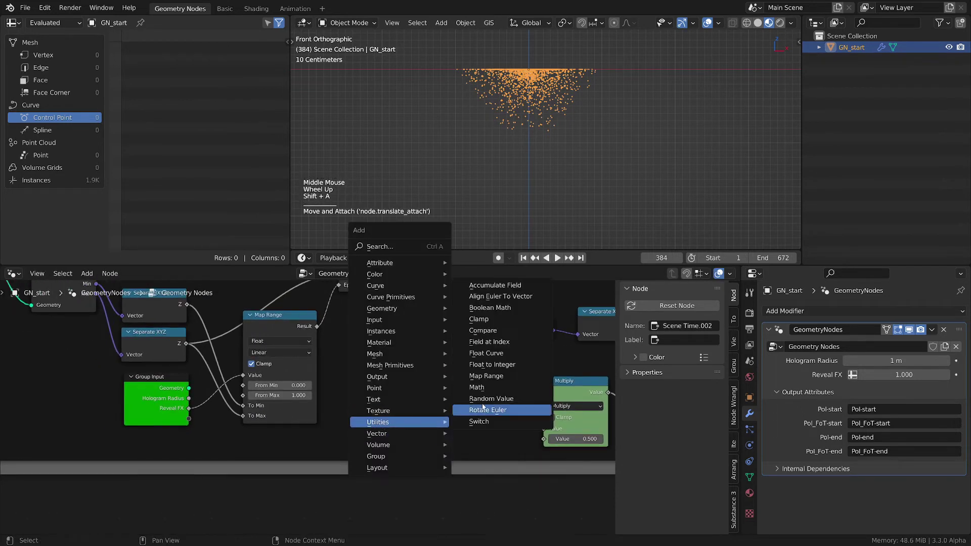
click(500, 400)
click(360, 417)
- Colour the Random Value node with the "1 input" colour preset
click(703, 357)
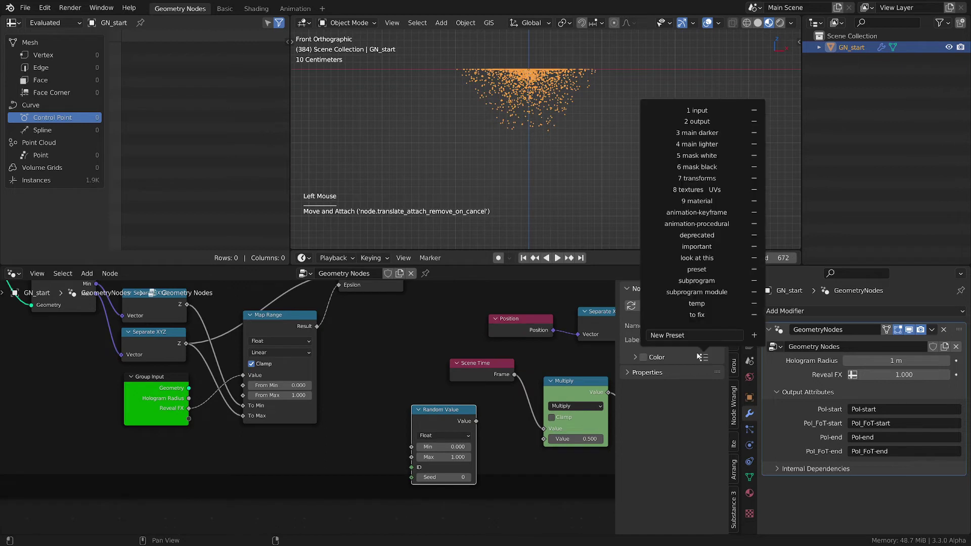
click(697, 110)
middle_drag(499, 485, 409, 434)
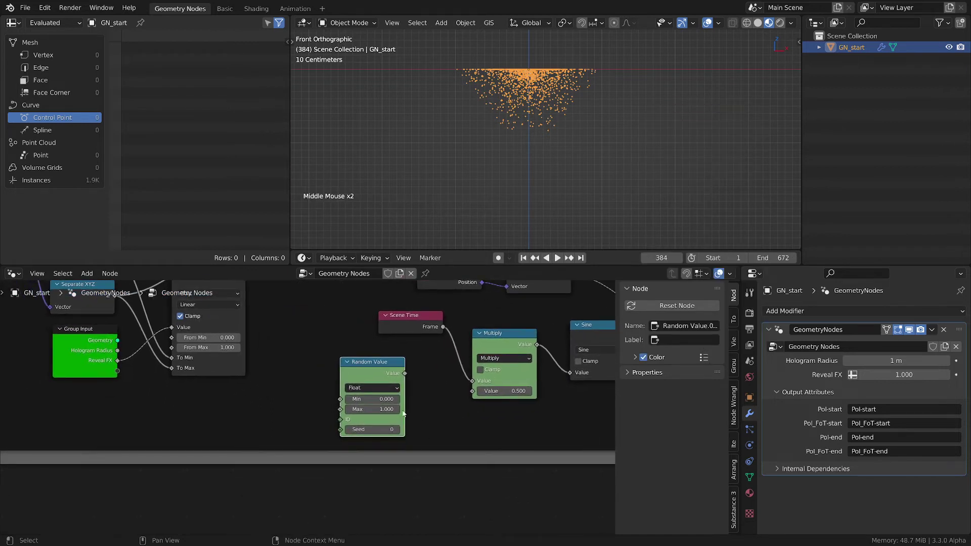
- Set the Random Value node's minimum to 0.1 and maximum to 1, and connect its output to the Multiply node's second value
click(375, 399)
text(.1)
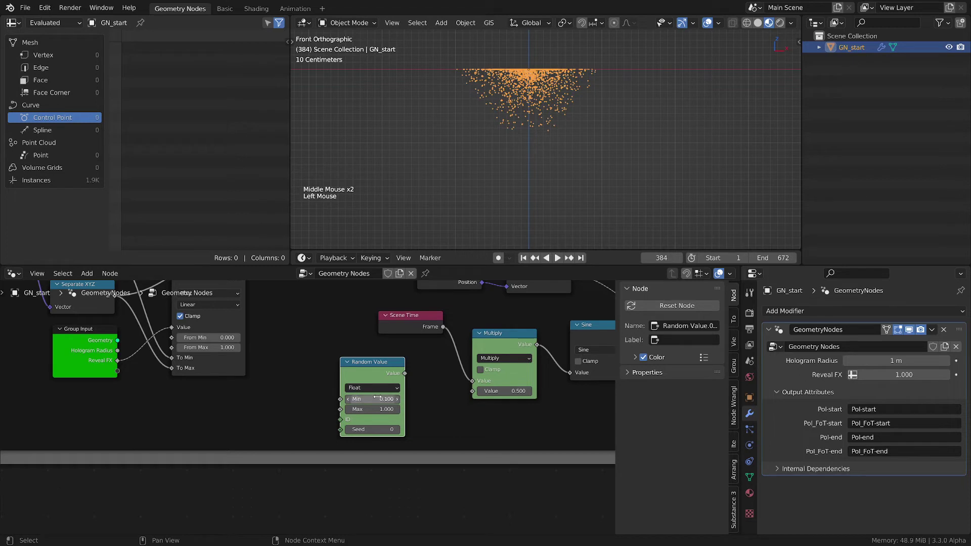
key(Tab)
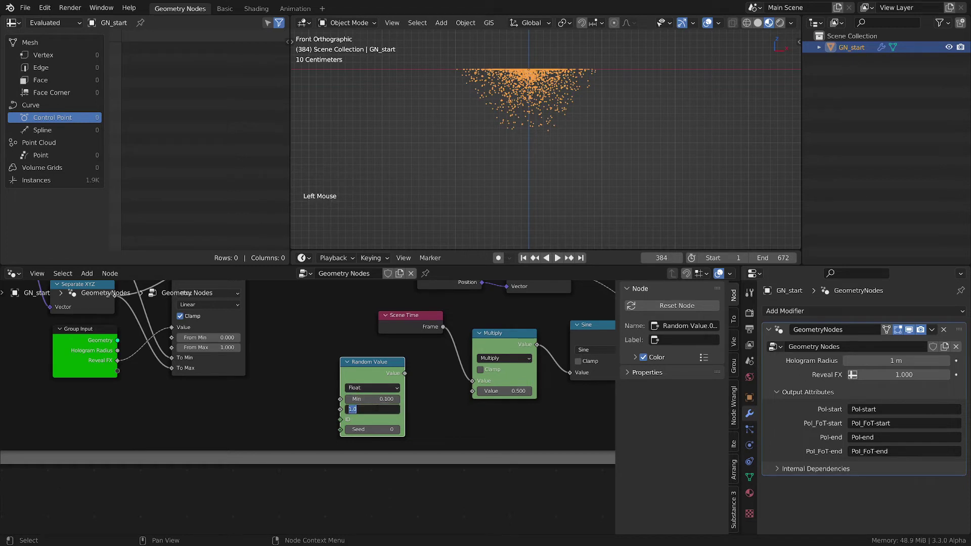
text(.8)
key(Return)
click(379, 412)
text(1)
click(403, 374)
drag(403, 372, 473, 392)
- Turn off the Multiply node's custom colour and move the Random Value node closer to it
click(495, 346)
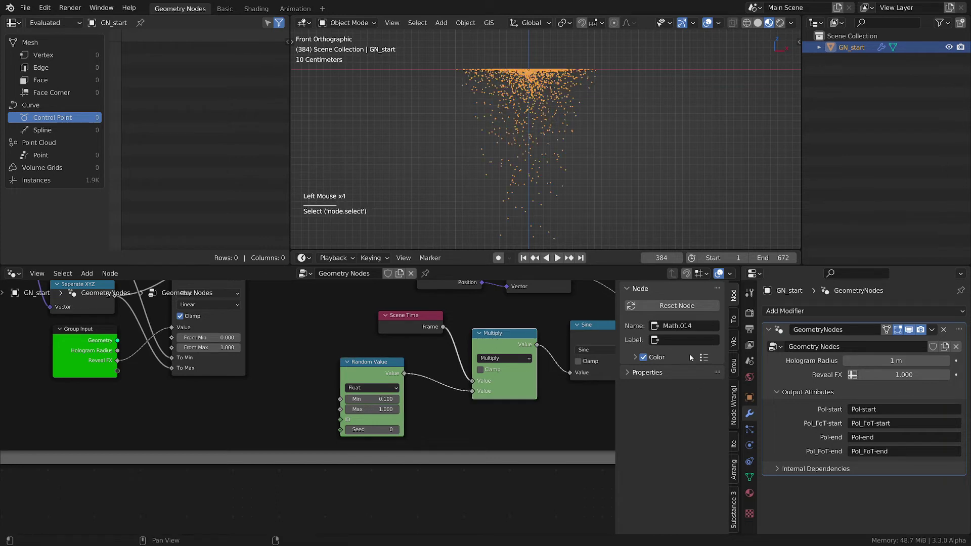
click(643, 357)
drag(388, 373, 441, 381)
- Play the animation to examine the randomised particle movement along the beam, then stop it
key(space)
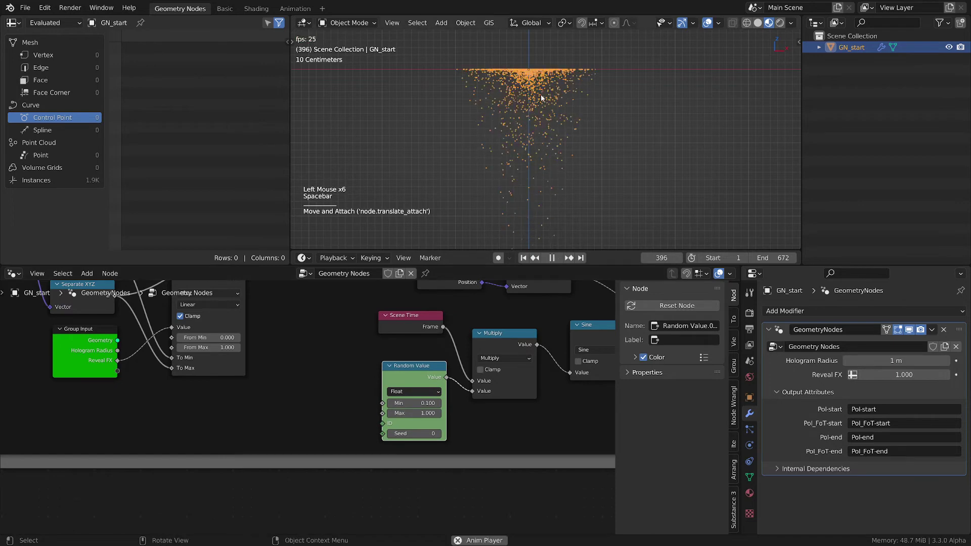
scroll(538, 169, down, 1)
scroll(538, 166, up, 2)
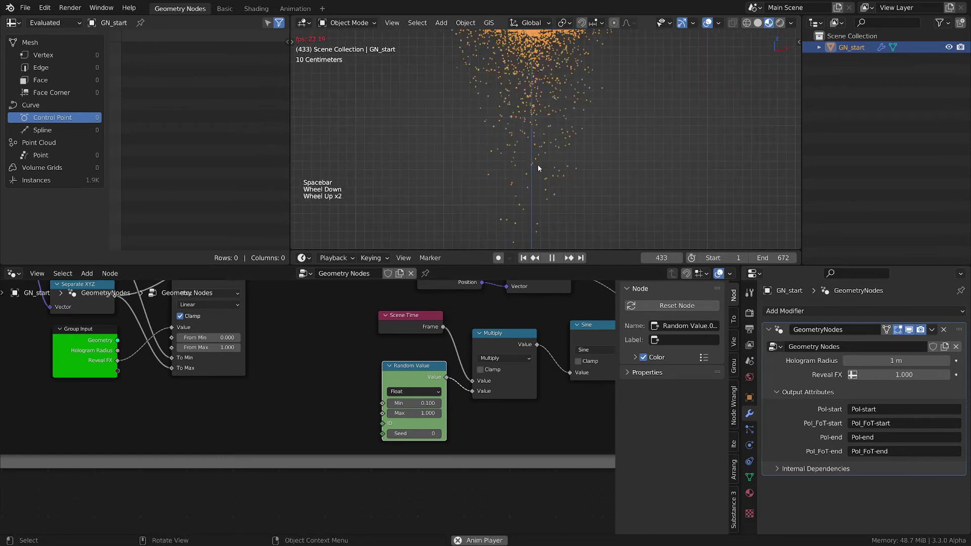
scroll(537, 166, down, 2)
shift+middle_drag(535, 132, 534, 169)
scroll(528, 152, up, 3)
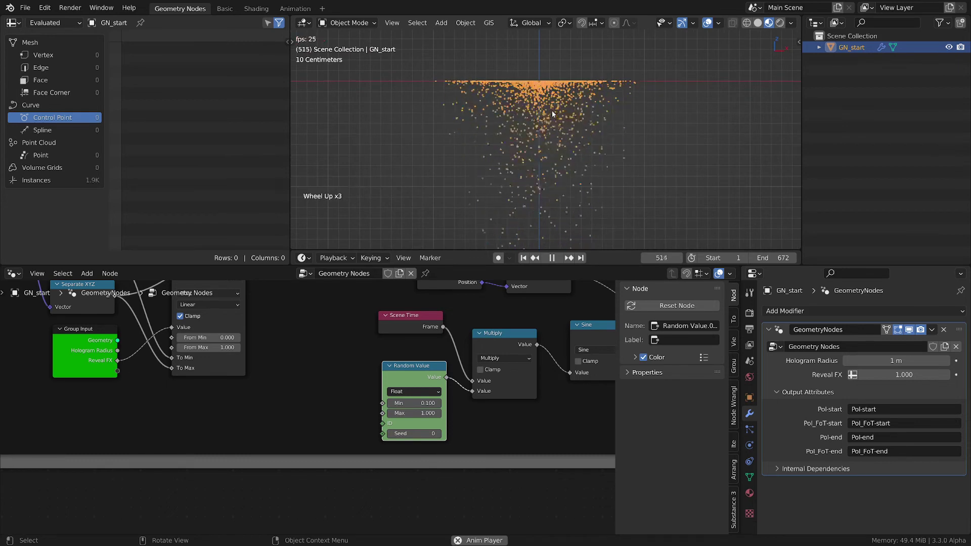
scroll(551, 112, down, 1)
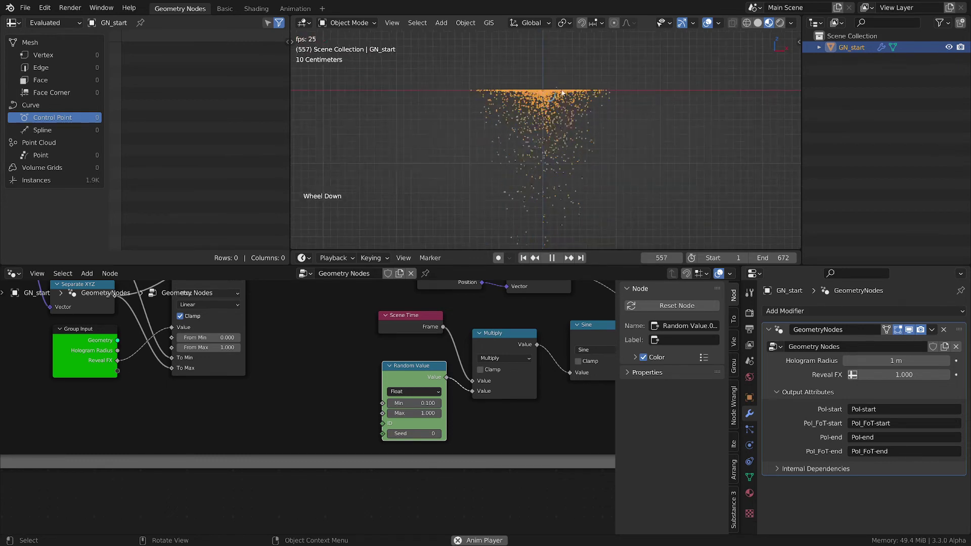
key(d)
mouse_move(553, 104)
right_down()
mouse_move(549, 117)
mouse_move(556, 99)
right_up()
key(d)
key(d)
key(space)
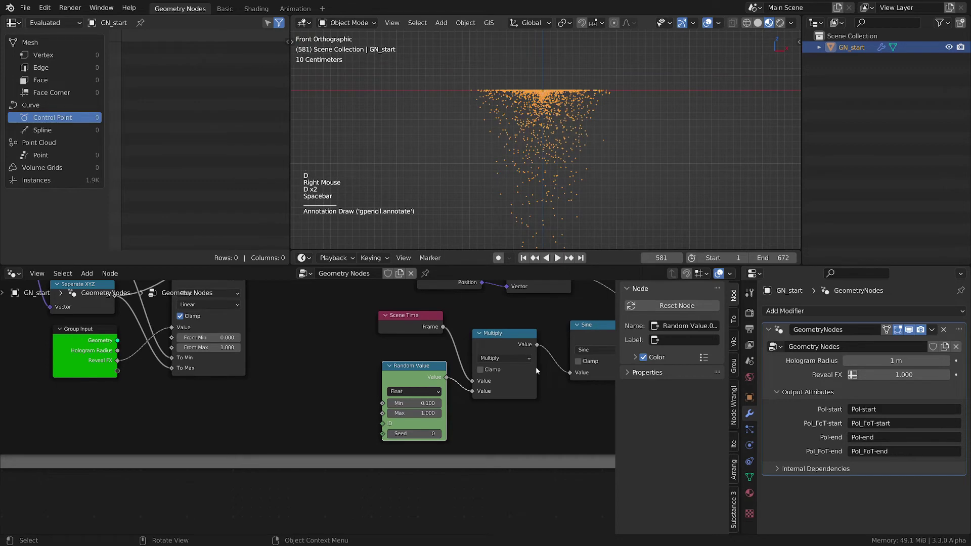
- Enclose the unrest nodes, from Position, Scene Time and Random Value through Combine XYZ, in a frame and move it slightly lower
middle_drag(531, 417, 348, 447)
scroll(394, 442, down, 6)
scroll(323, 435, up, 2)
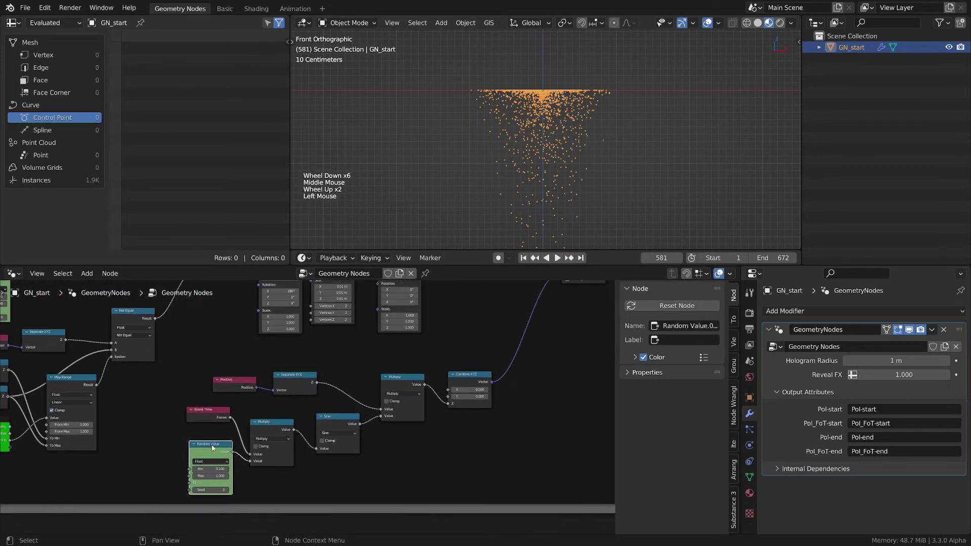
drag(202, 444, 204, 444)
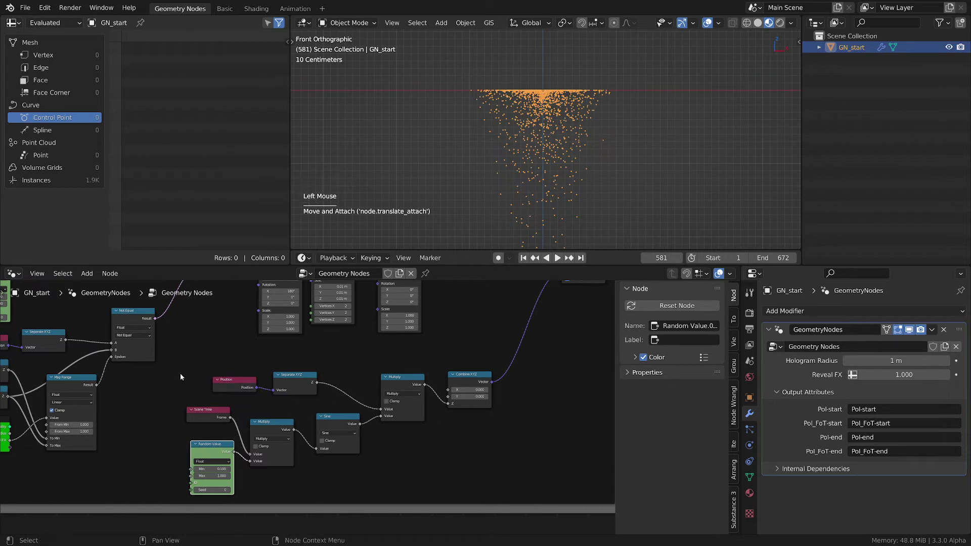
key(b)
drag(180, 368, 471, 487)
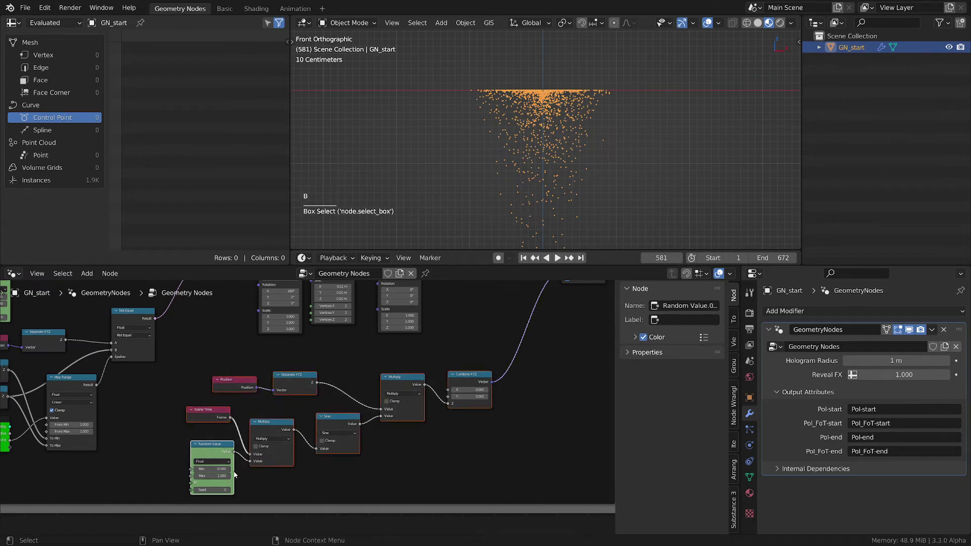
key(ctrl+j)
key(g)
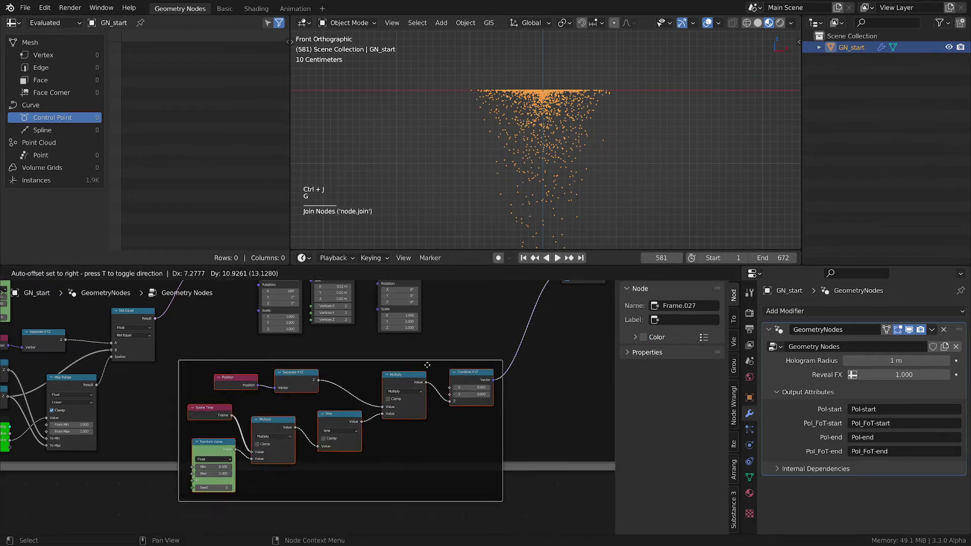
click(430, 394)
- Colour the unrest frame with the "animation-procedural" preset and nudge the frame slightly
click(705, 338)
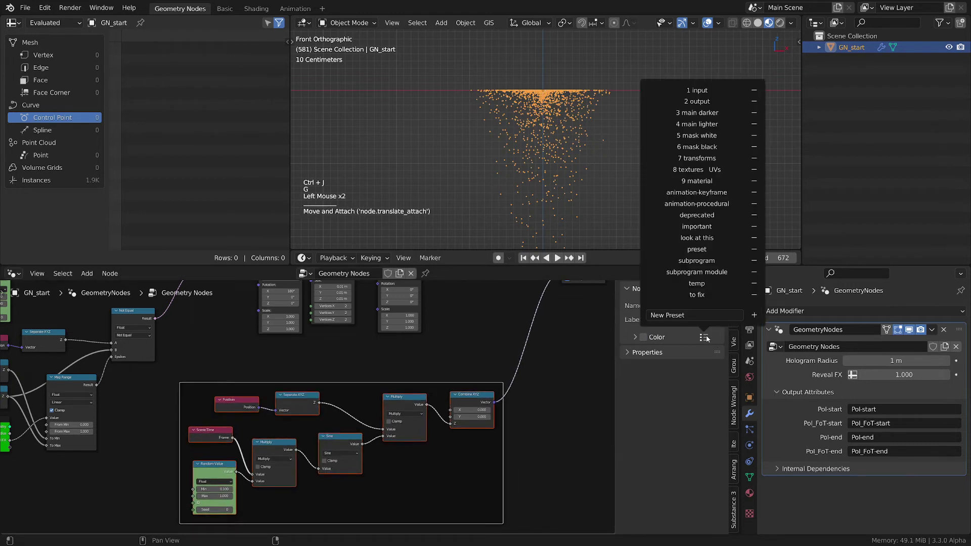
click(704, 202)
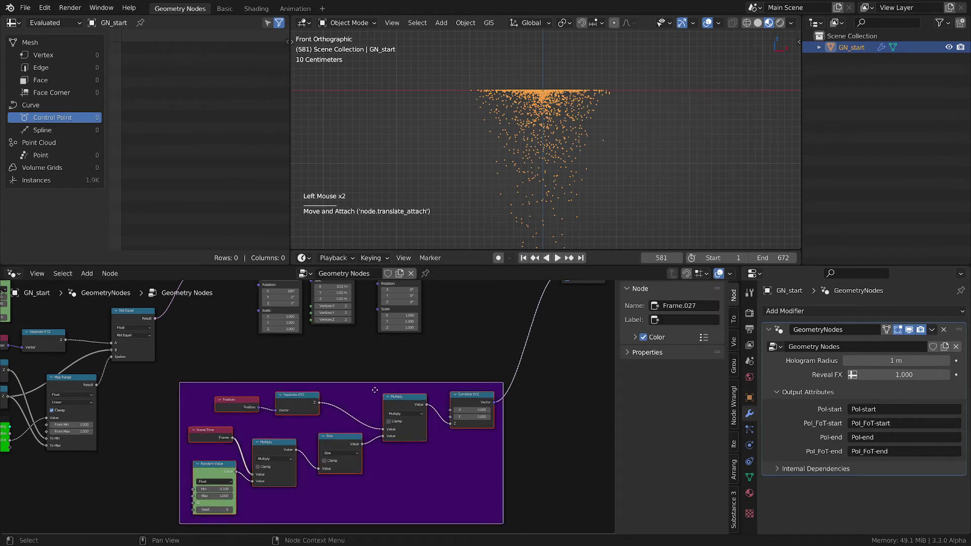
drag(366, 386, 362, 385)
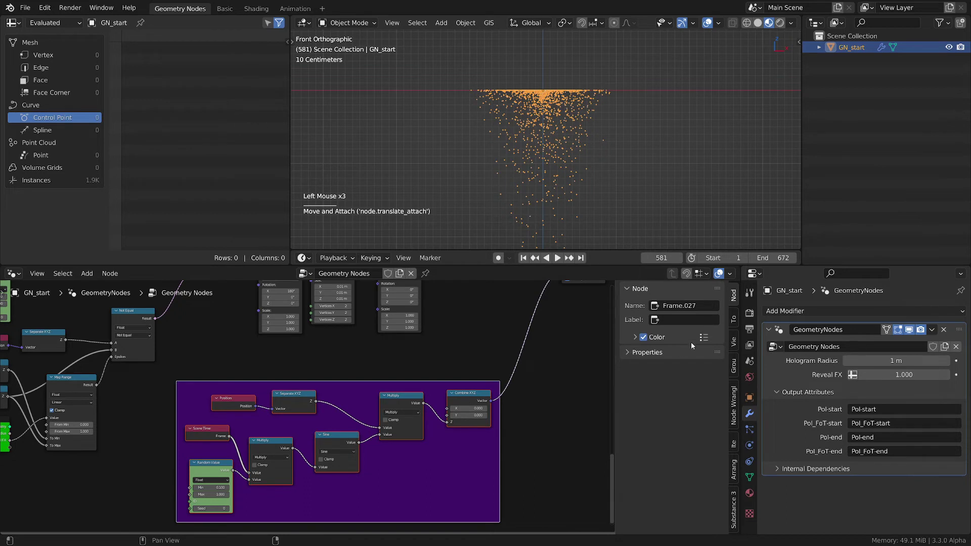
click(636, 338)
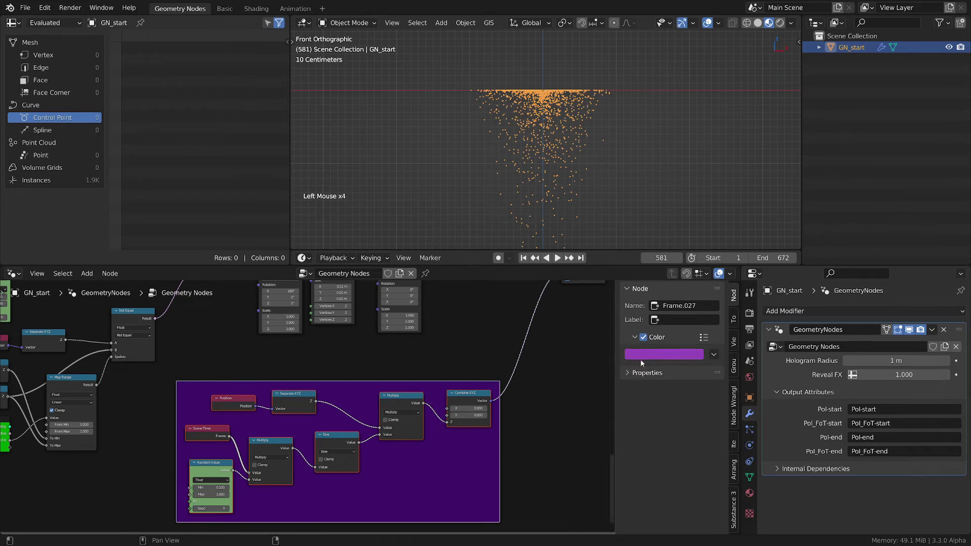
click(704, 338)
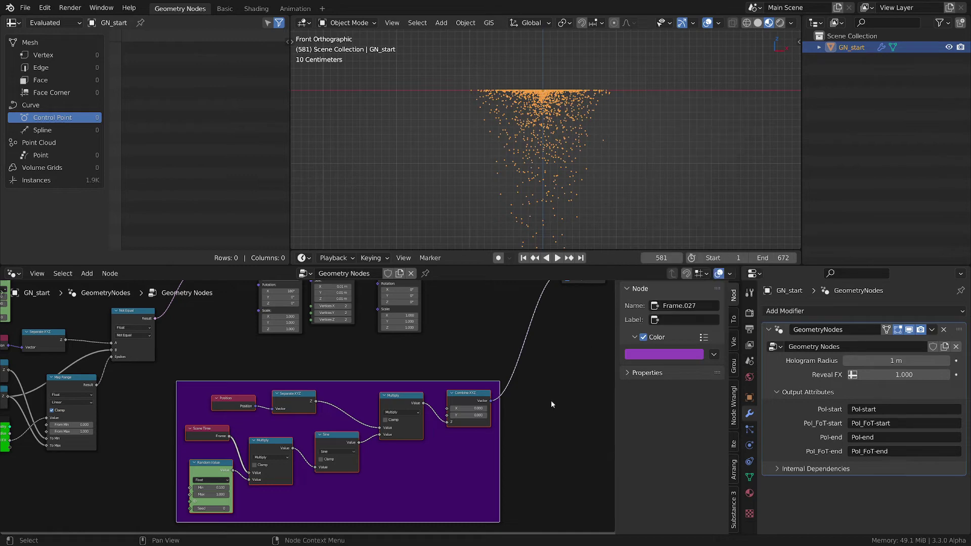
- Nudge the Translate Instances node slightly up and move the output frame further right of the node tree
scroll(541, 425, down, 1)
click(579, 420)
scroll(578, 420, down, 3)
click(441, 398)
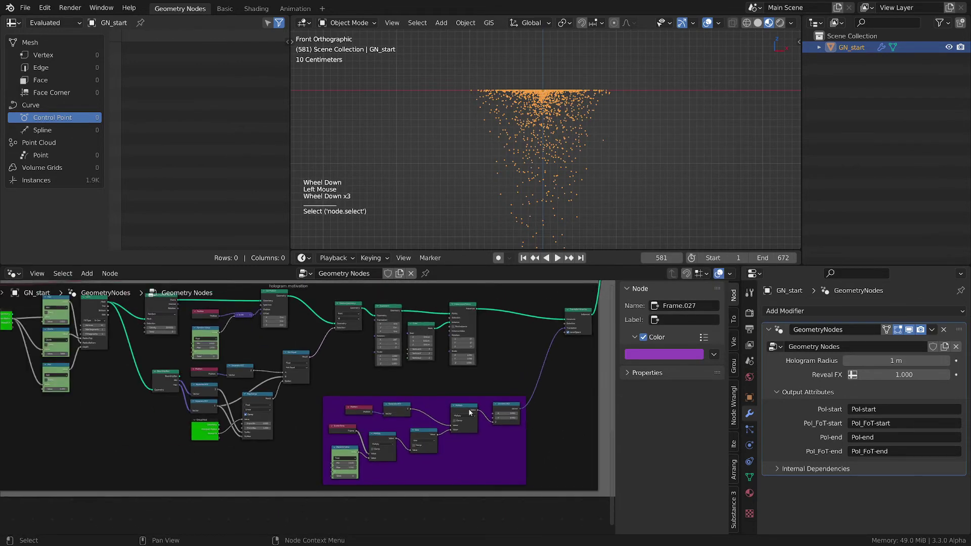
scroll(515, 397, down, 2)
middle_drag(552, 363, 506, 399)
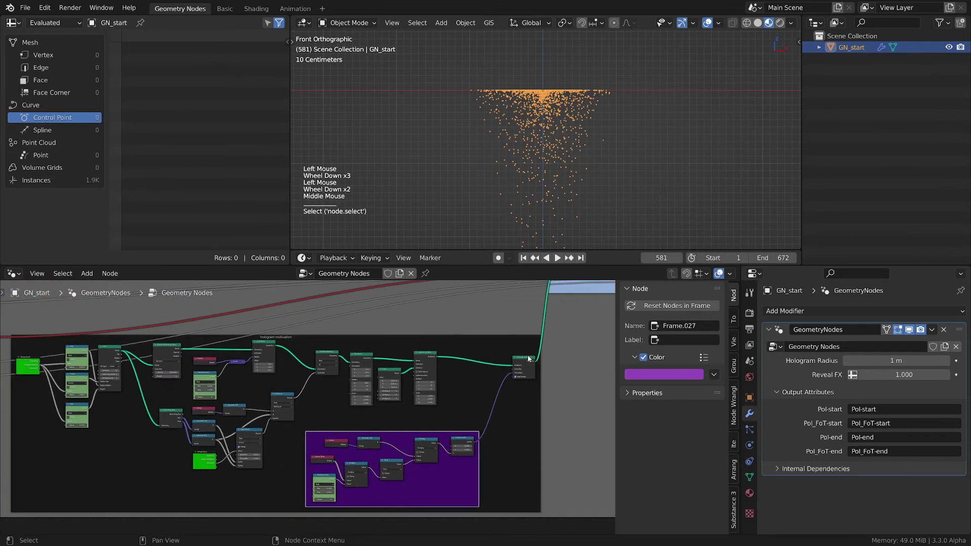
drag(529, 358, 530, 353)
scroll(537, 350, down, 2)
middle_drag(569, 335, 501, 431)
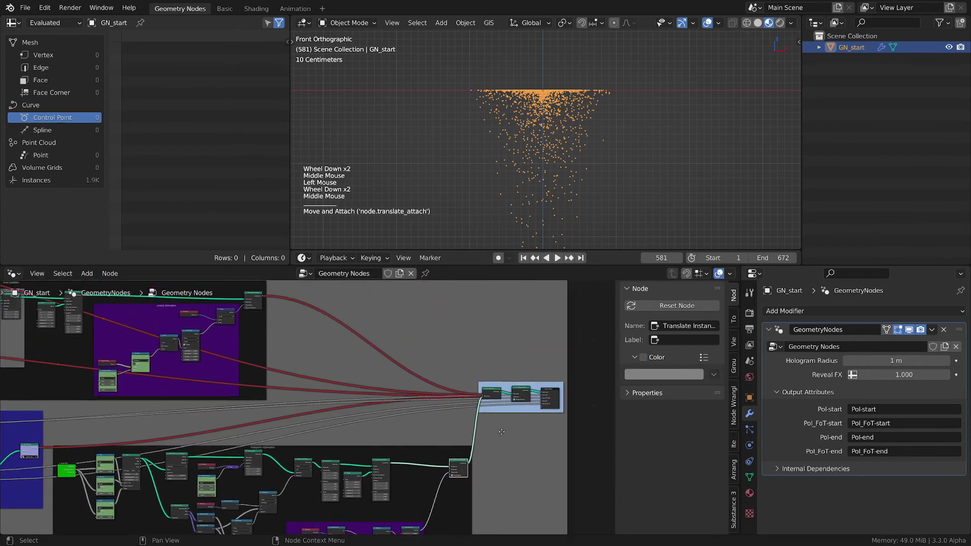
scroll(492, 414, up, 3)
drag(513, 370, 568, 368)
- Unmute the link that feeds the sphere geometry into the output frame, and try out the Reveal FX value
scroll(365, 437, down, 2)
ctrl+alt+right_drag(268, 414, 275, 434)
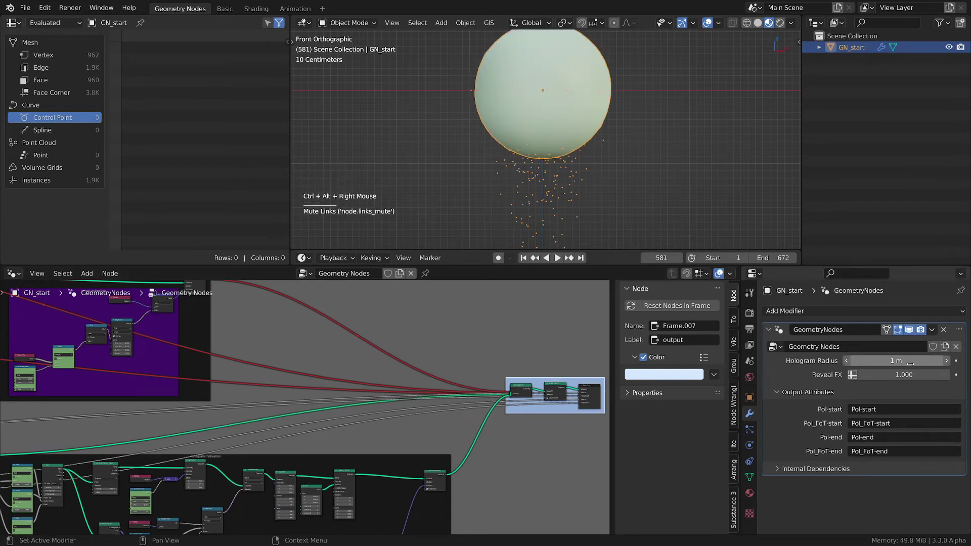
drag(903, 375, 893, 375)
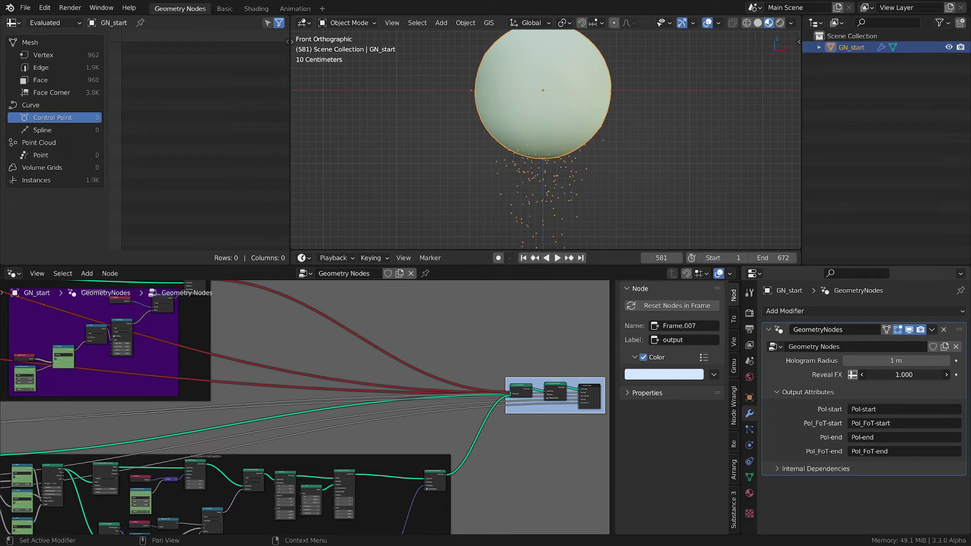
- Insert a Transform node on the sphere geometry's link before the output frame and enclose it in its own frame
middle_drag(177, 397, 371, 405)
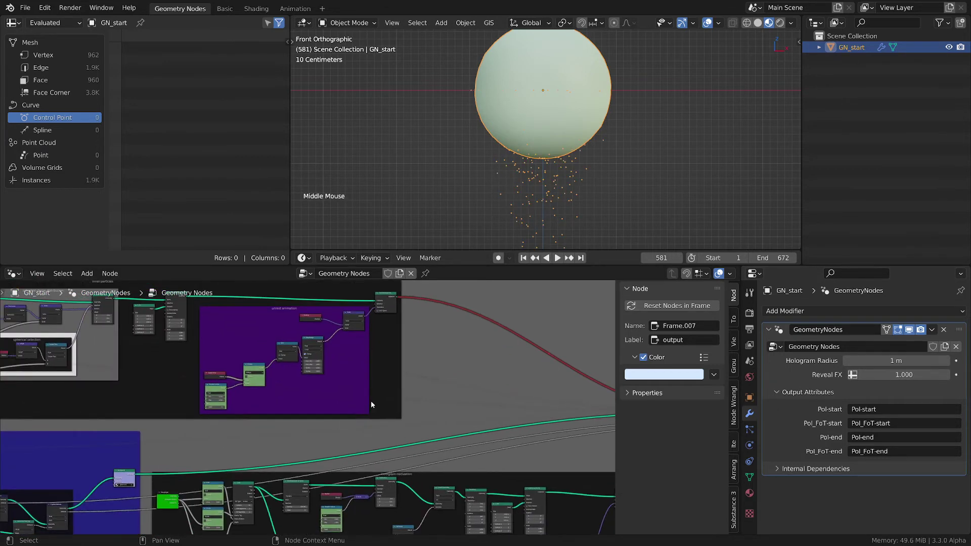
scroll(410, 424, down, 1)
middle_drag(519, 438, 380, 415)
scroll(344, 417, up, 2)
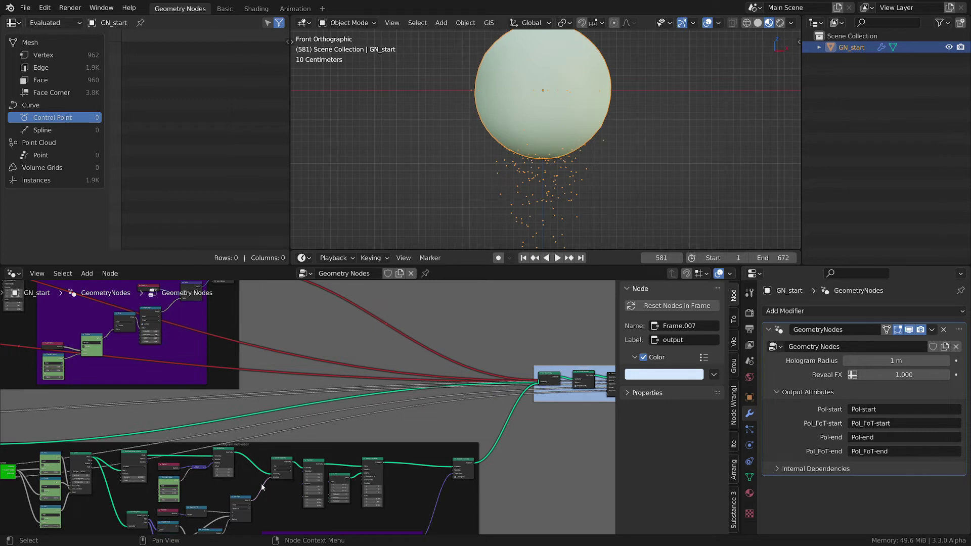
middle_drag(436, 412, 474, 407)
key(shift+a)
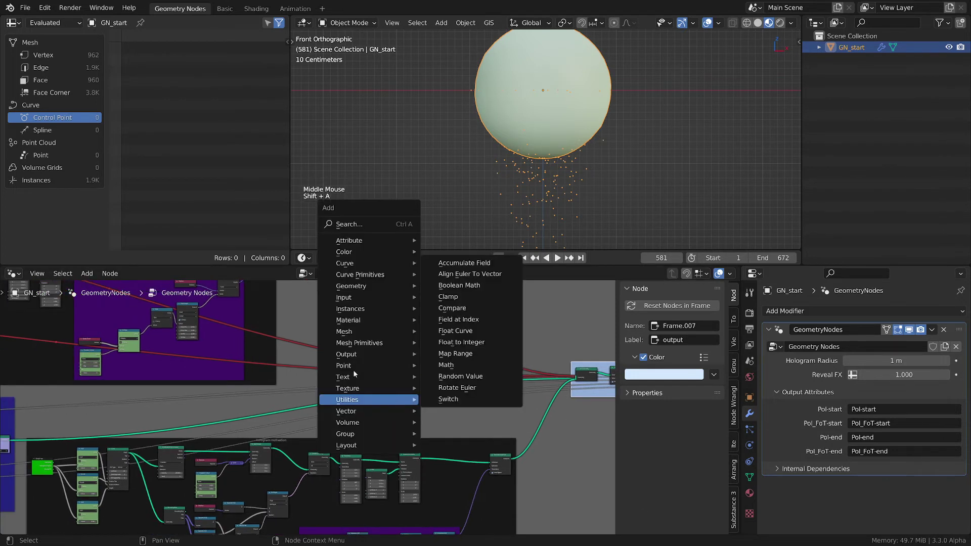
mouse_move(356, 291)
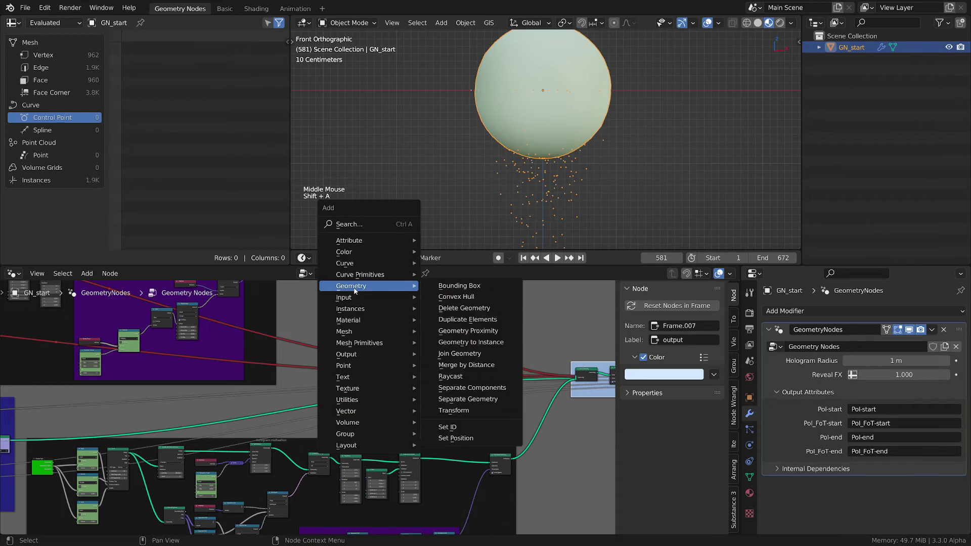
click(463, 410)
click(450, 390)
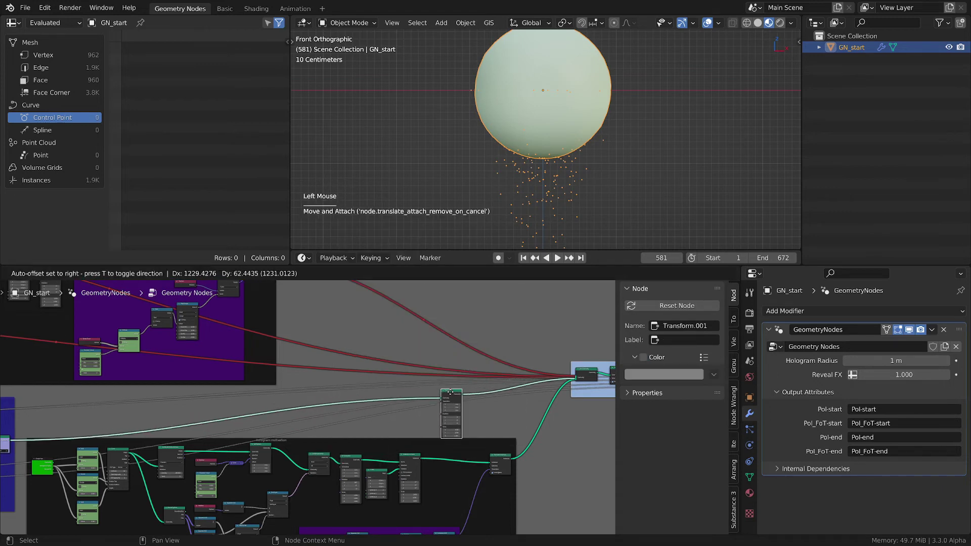
key(ctrl+j)
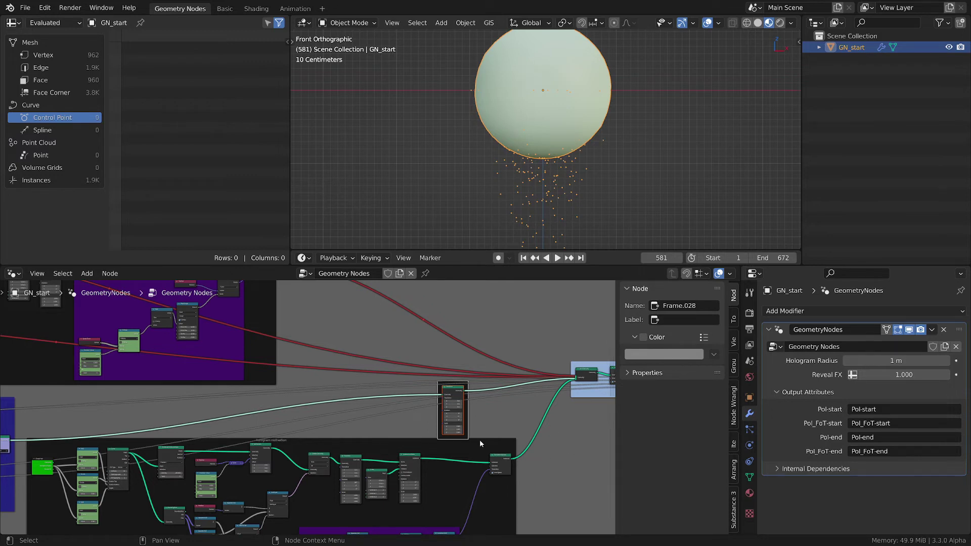
- Duplicate the lower Group Input node of the hologram motivation frame, place the copy above that frame and detach it from the frame
scroll(401, 427, up, 5)
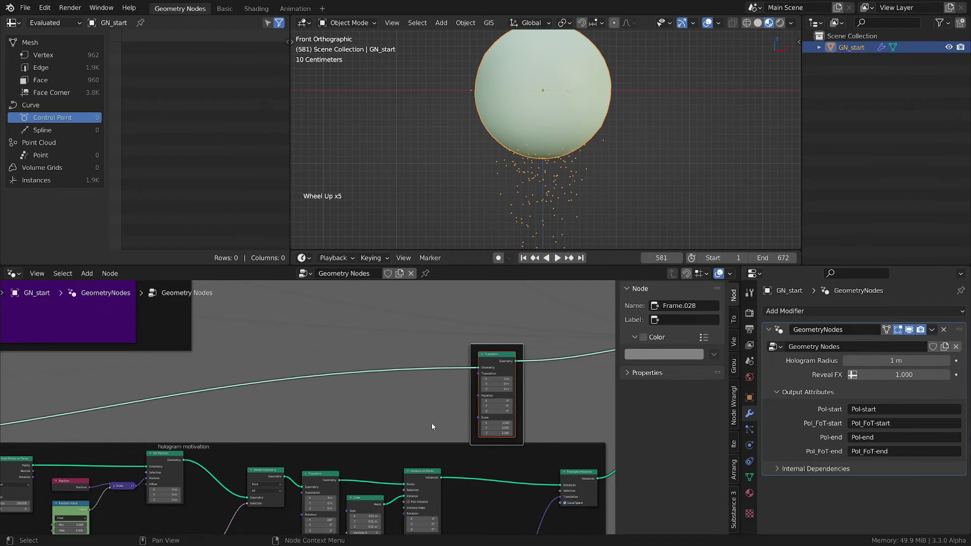
middle_drag(431, 423, 515, 390)
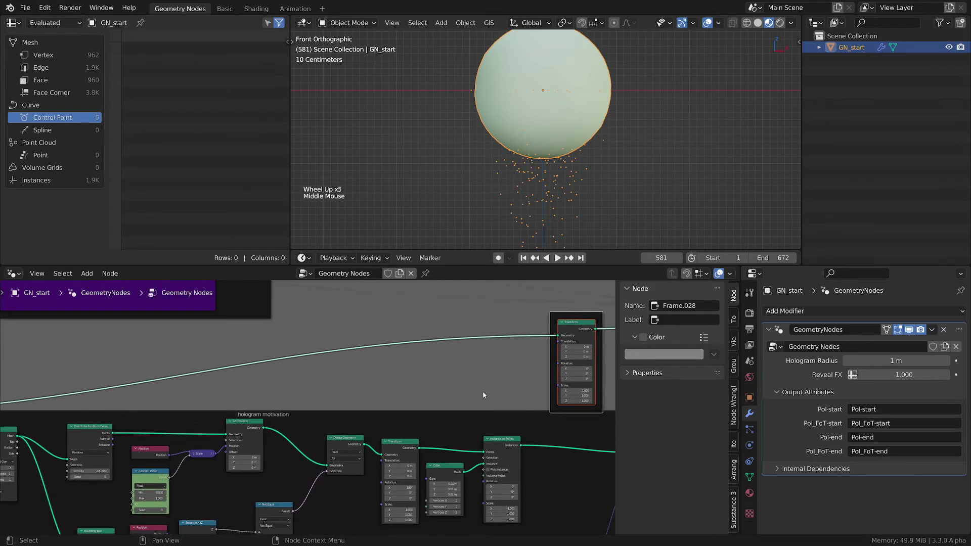
scroll(431, 393, down, 3)
middle_drag(429, 393, 565, 330)
click(344, 499)
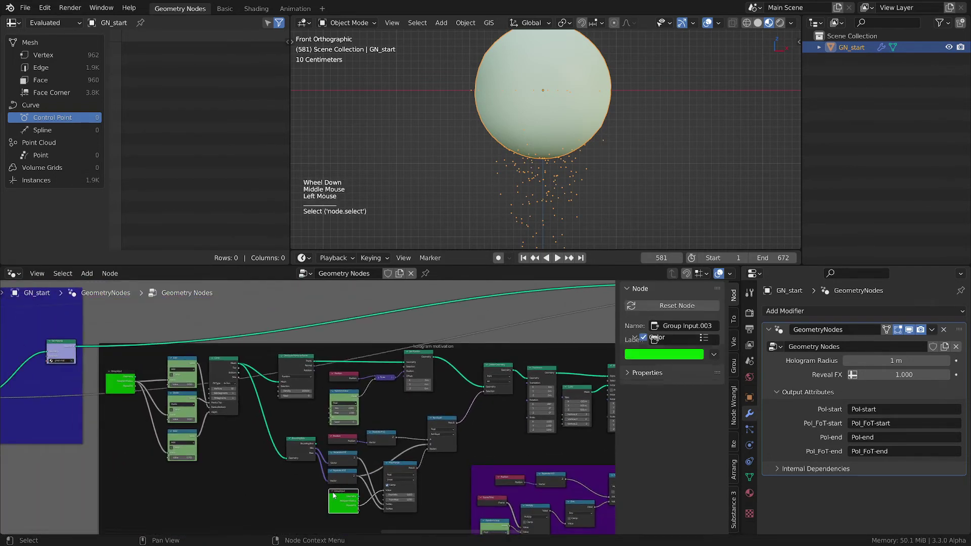
key(shift+d)
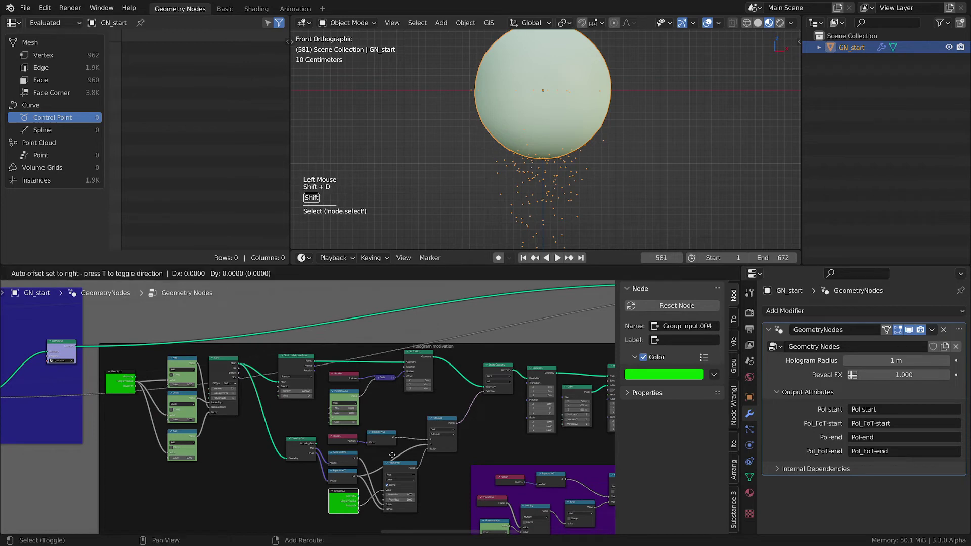
click(506, 321)
key(alt+p)
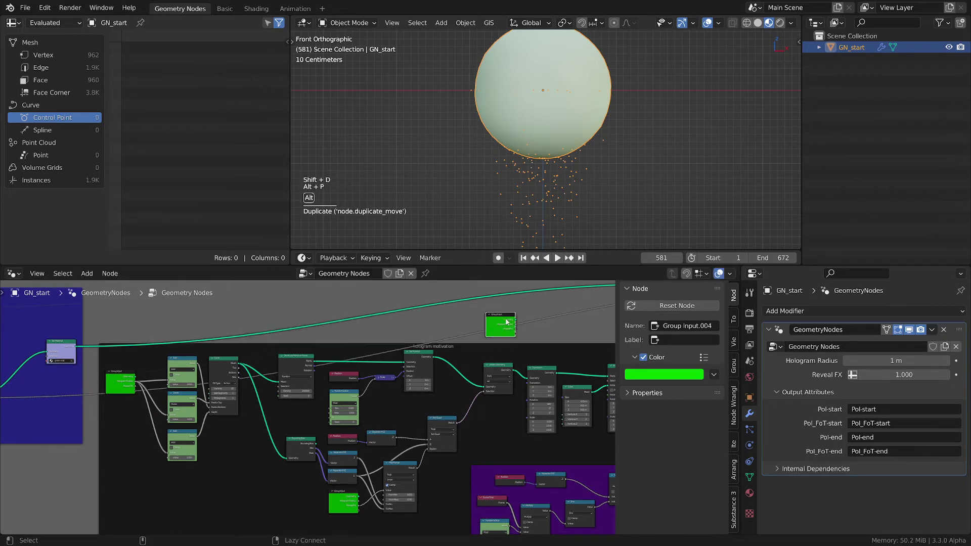
- Move the duplicated Group Input node into the Transform node's frame, to the left of the Transform node
middle_drag(541, 312, 384, 365)
key(g)
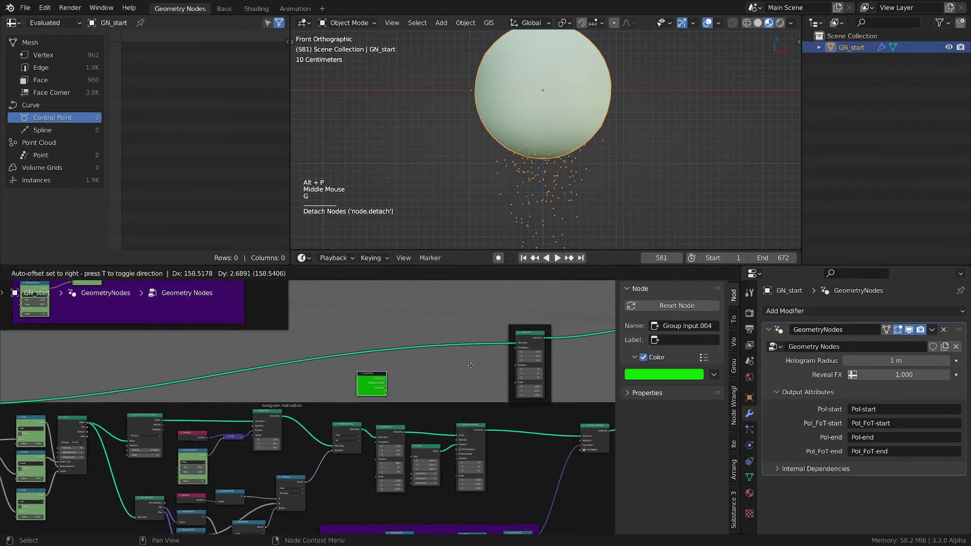
click(511, 352)
key(g)
click(411, 354)
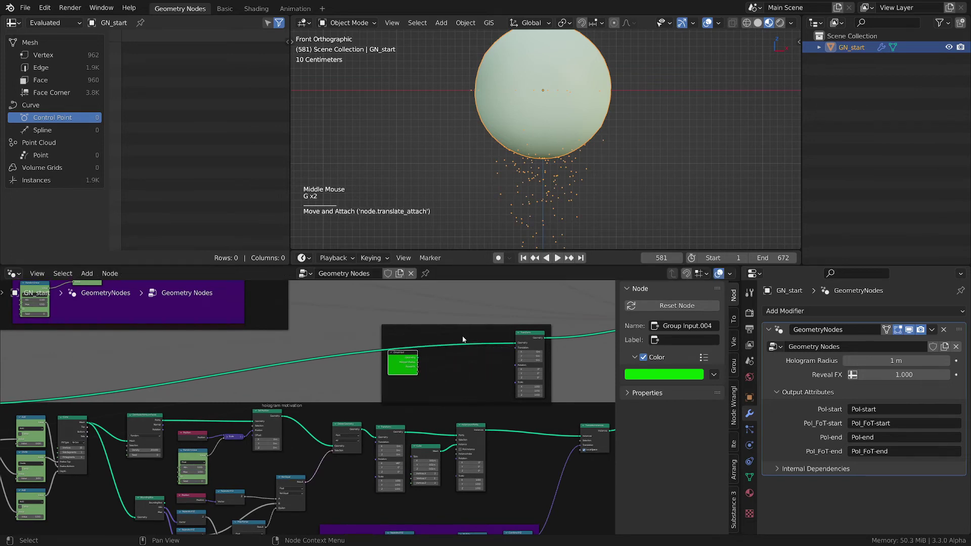
- Link the Group Input's Reveal FX output to the Transform node's Scale and test Reveal FX between 0 and 1
drag(462, 330, 441, 330)
scroll(397, 368, up, 2)
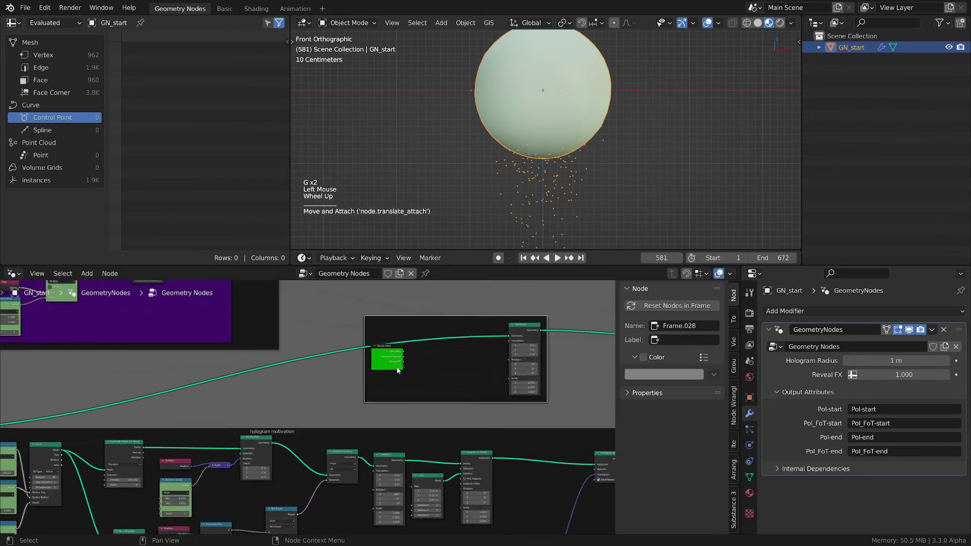
drag(394, 362, 584, 370)
scroll(410, 394, up, 1)
scroll(410, 393, up, 1)
drag(363, 347, 344, 358)
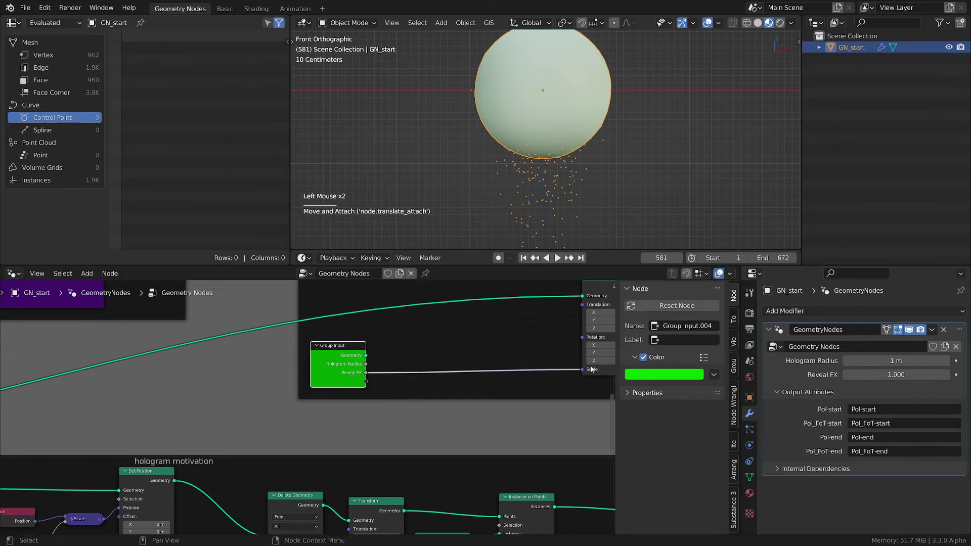
middle_drag(591, 370, 547, 388)
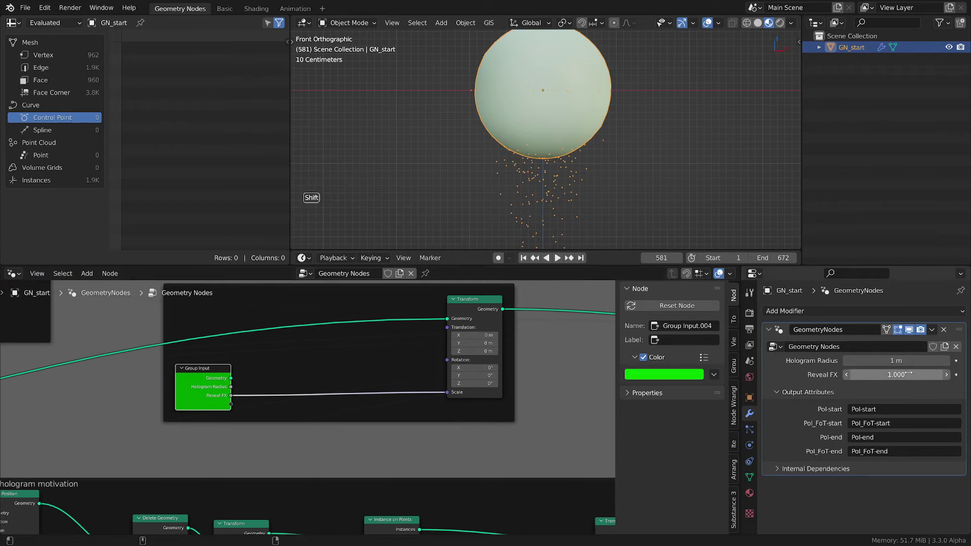
shift+drag(907, 373, 795, 373)
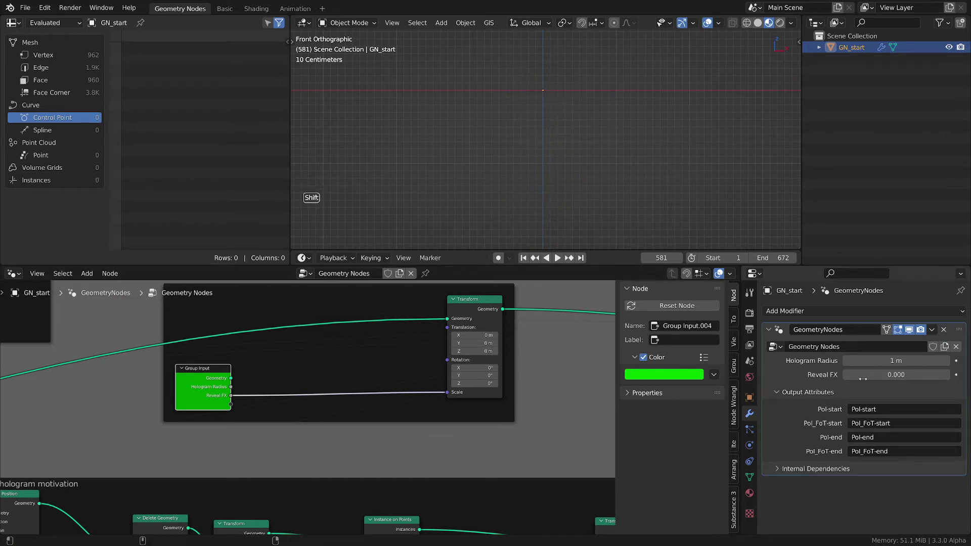
shift+drag(862, 375, 949, 375)
- Insert a Float Curve node on the link between Reveal FX and the Transform node's Scale
mouse_move(227, 372)
mouse_down()
mouse_move(193, 372)
mouse_move(208, 373)
mouse_up()
middle_drag(296, 388, 394, 369)
scroll(426, 372, up, 3)
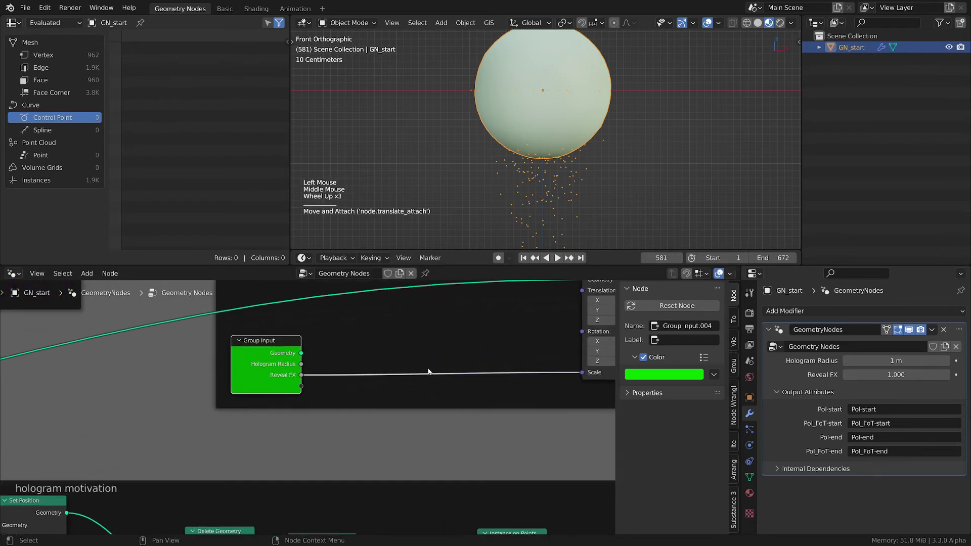
key(shift+a)
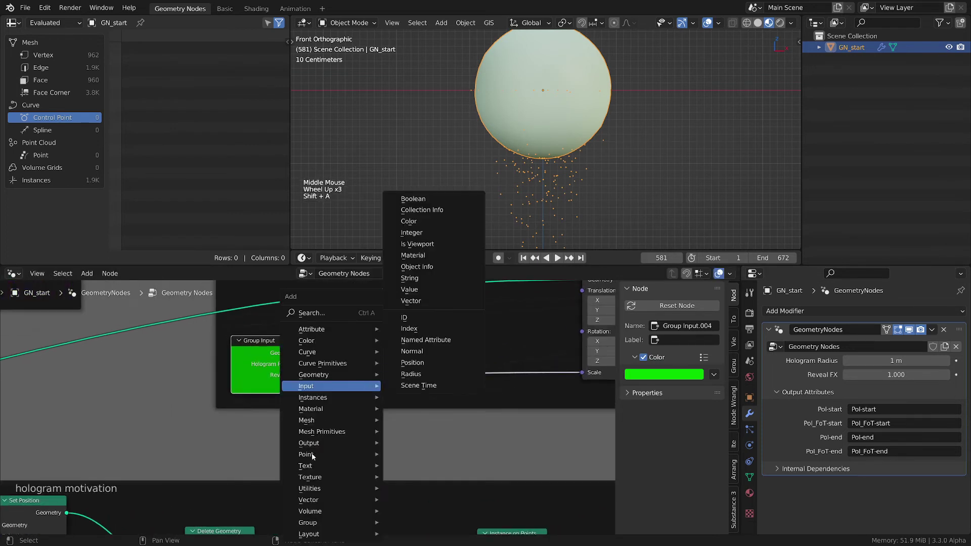
mouse_move(360, 488)
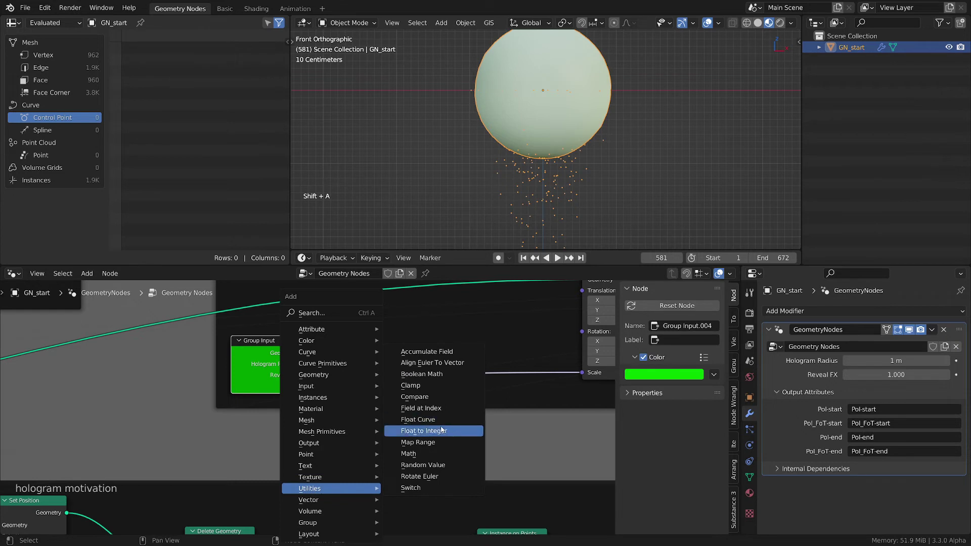
click(418, 419)
click(380, 303)
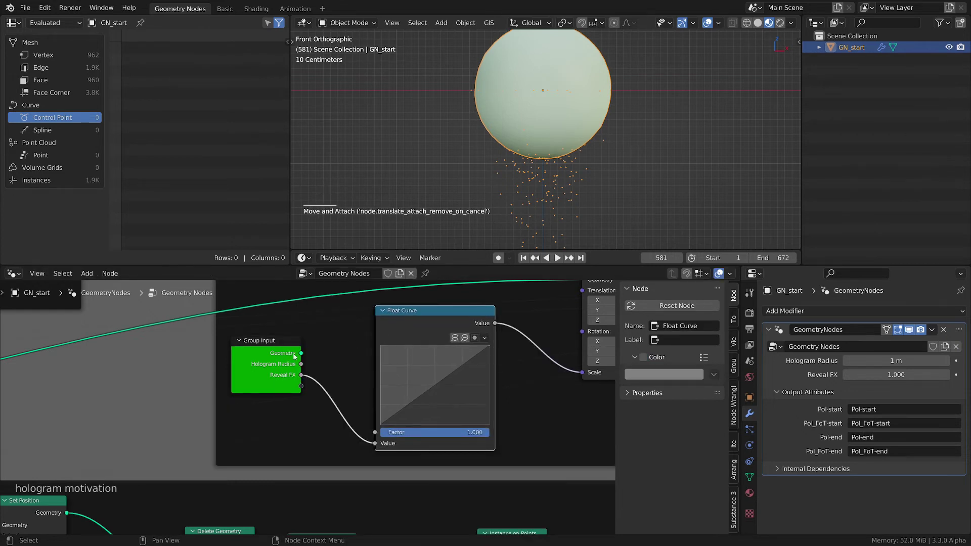
- Move the Group Input node further left, widen the Float Curve node on both sides, and check its curve and clipping options
drag(295, 357, 199, 364)
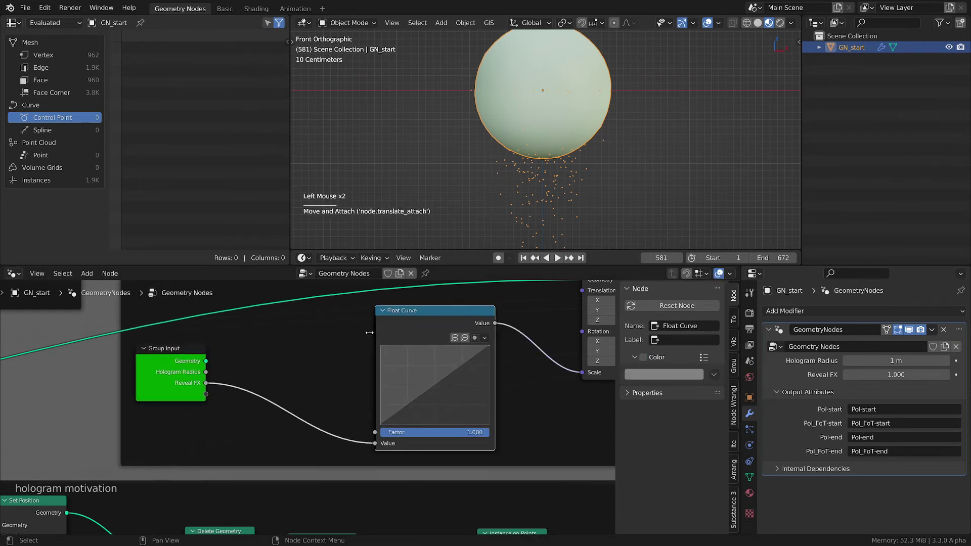
drag(370, 332, 226, 335)
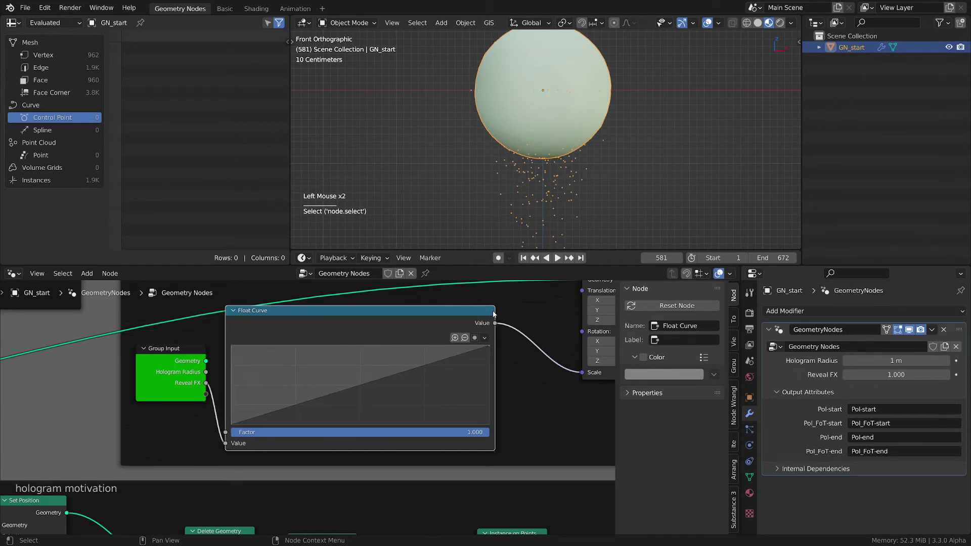
drag(494, 310, 543, 311)
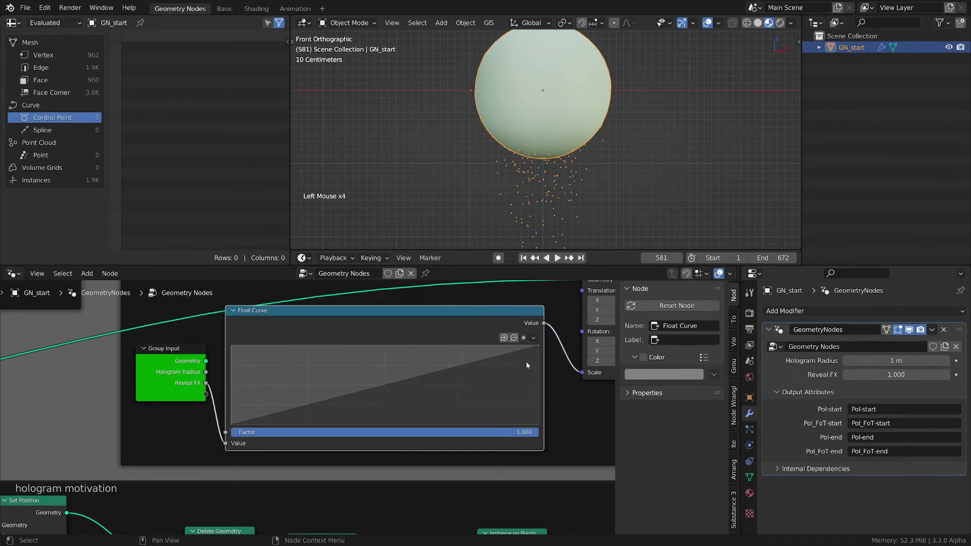
scroll(526, 338, up, 2)
click(536, 335)
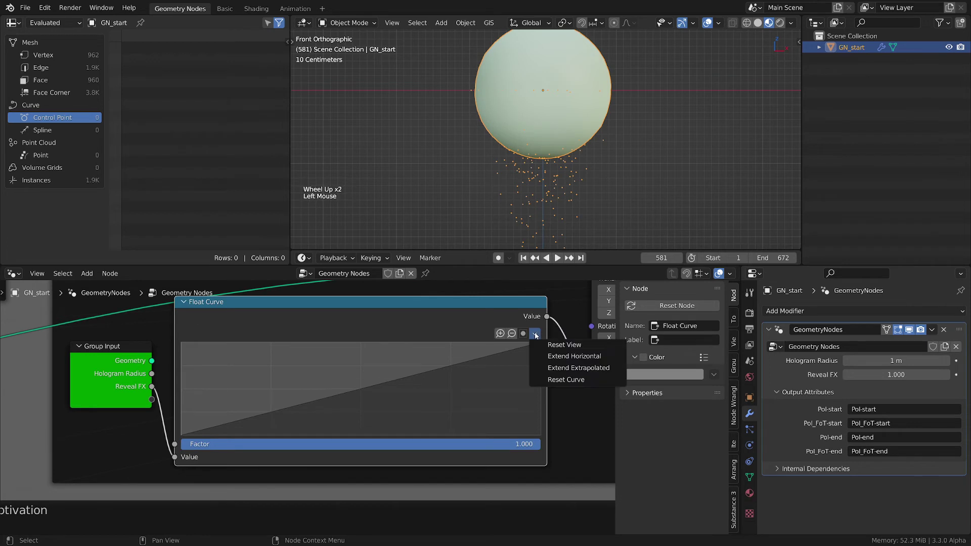
click(524, 334)
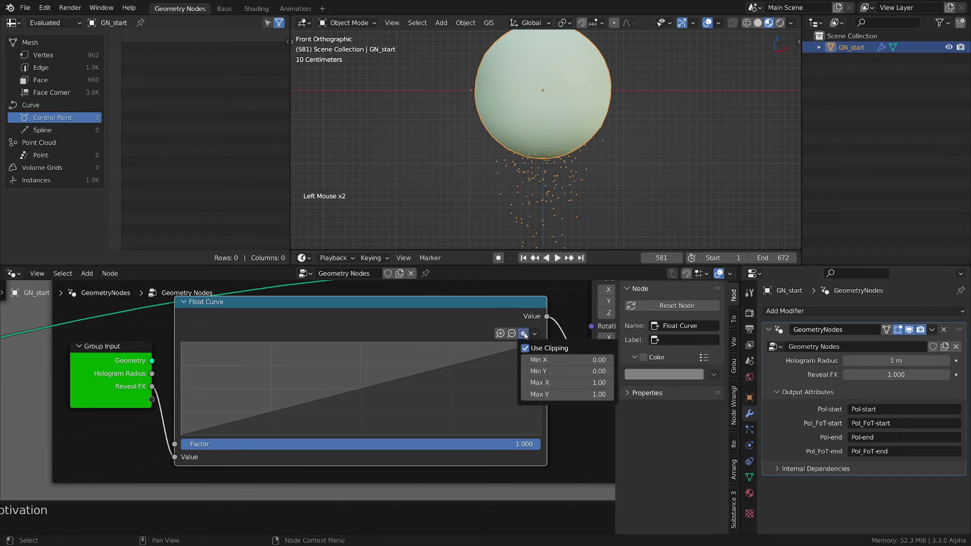
click(452, 303)
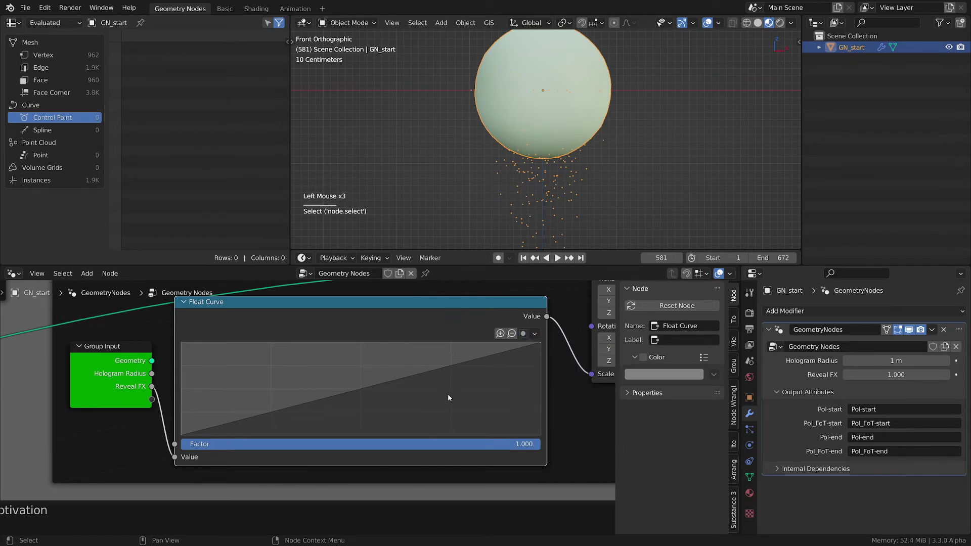
- Set the modifier's Reveal FX value to 0.8
middle_drag(388, 409, 390, 392)
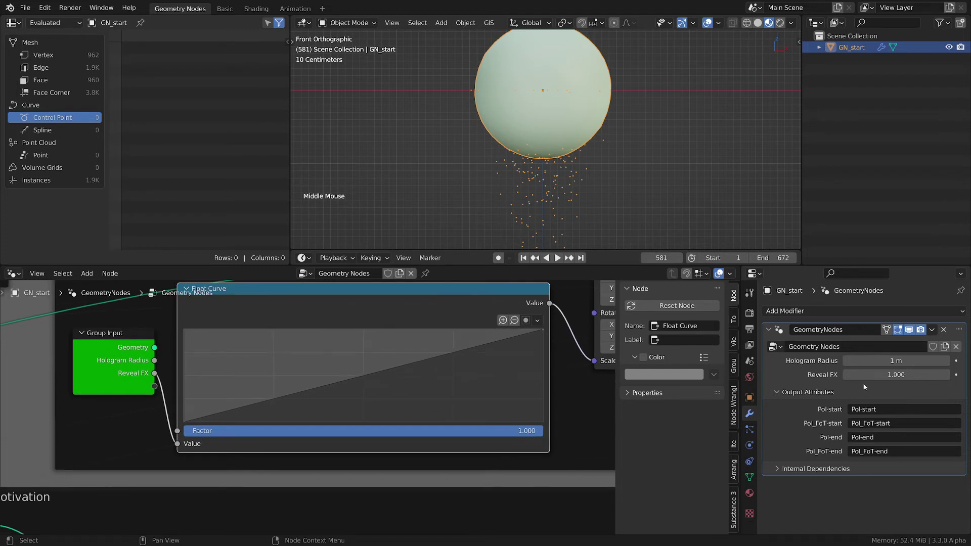
click(898, 374)
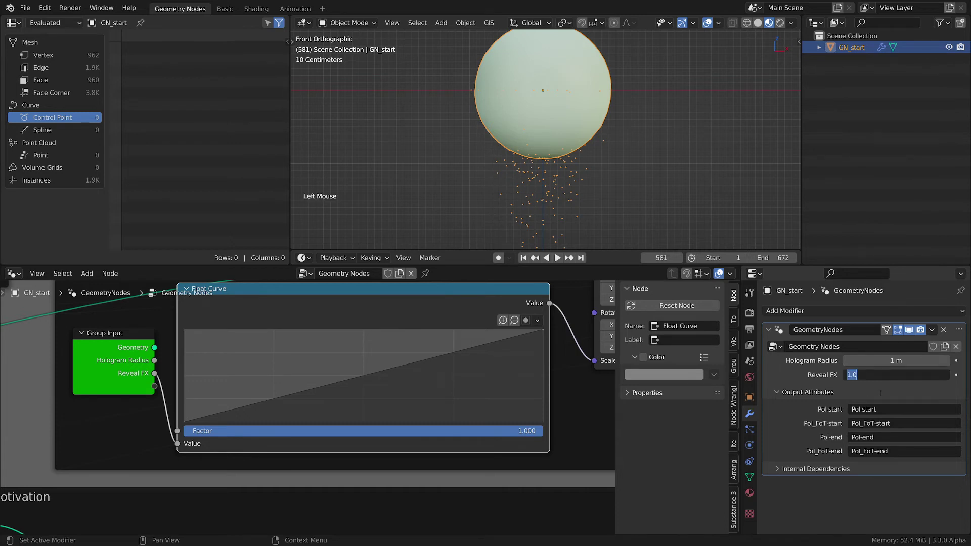
text(0.8)
key(Return)
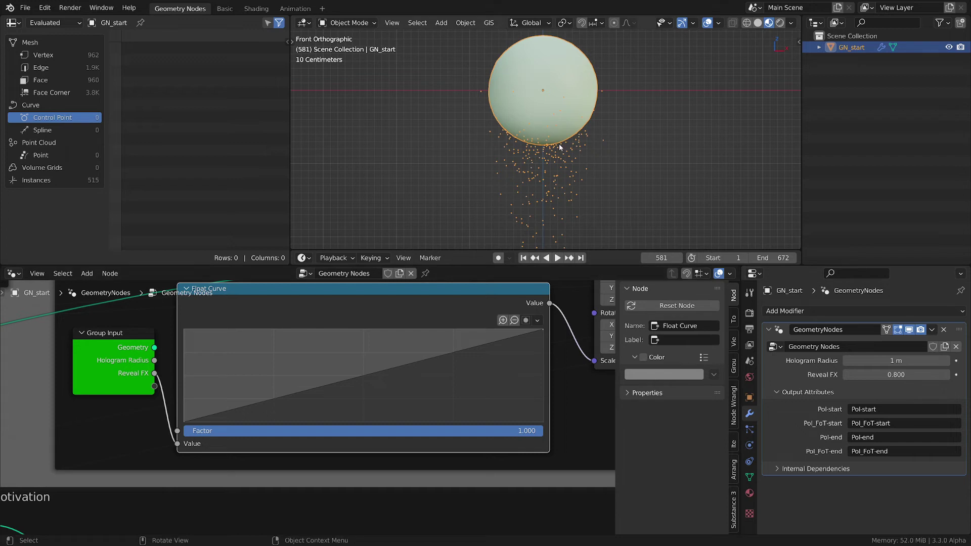
- Add a control point at X 0.8, Y 0 to the Float Curve and test the sphere's growth by raising Reveal FX to 1
click(453, 353)
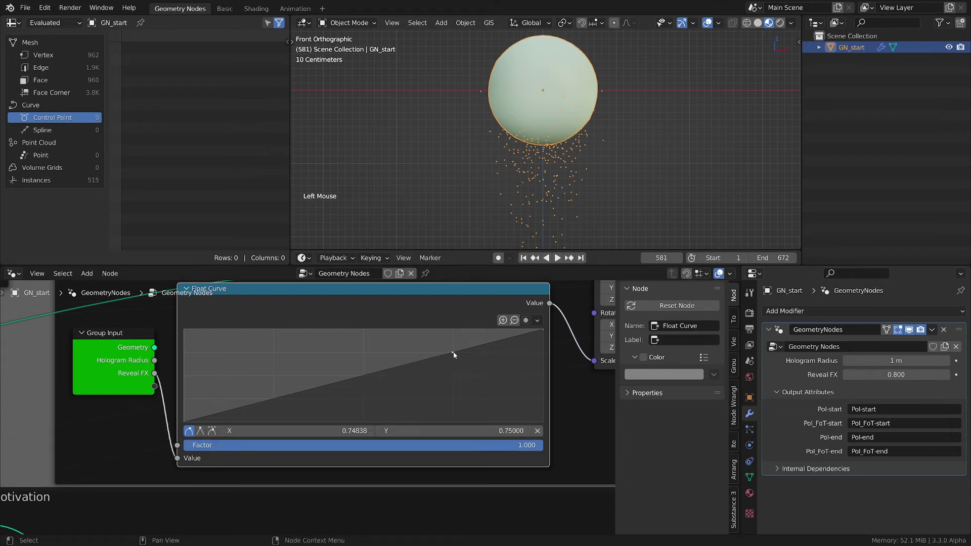
drag(453, 352, 471, 410)
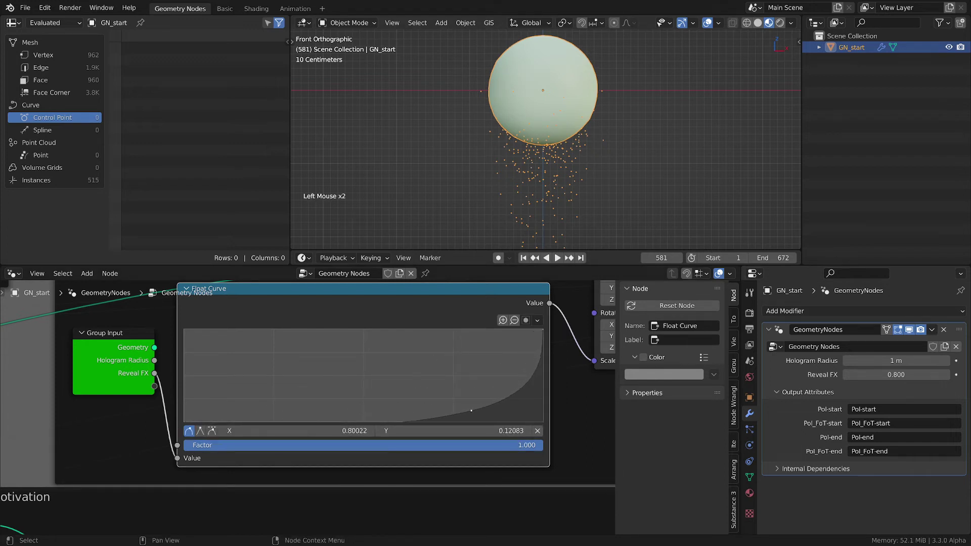
click(364, 431)
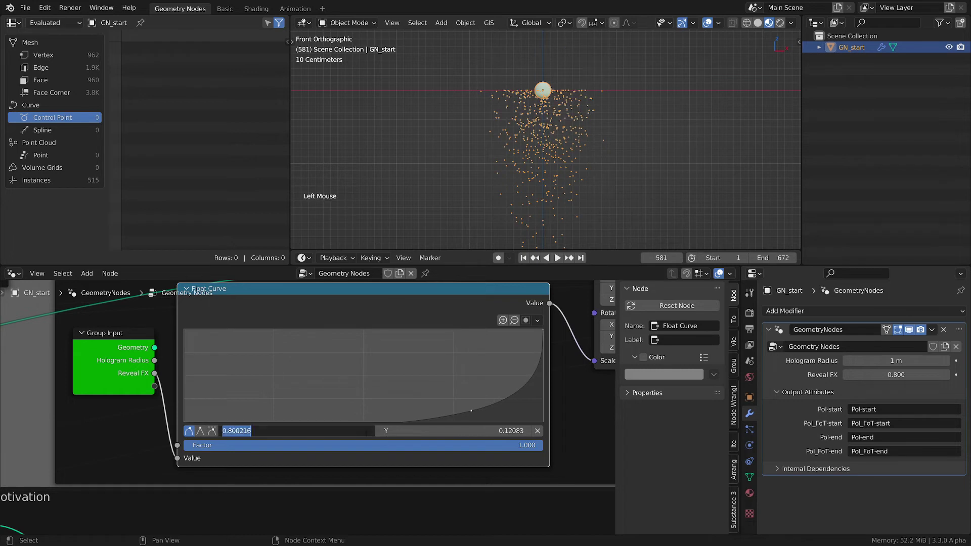
text(0.8)
key(Return)
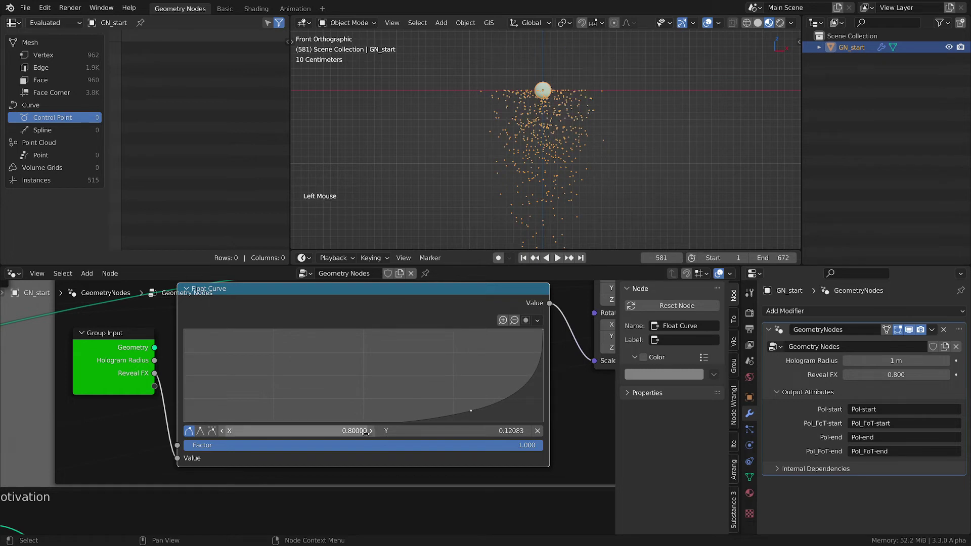
click(509, 431)
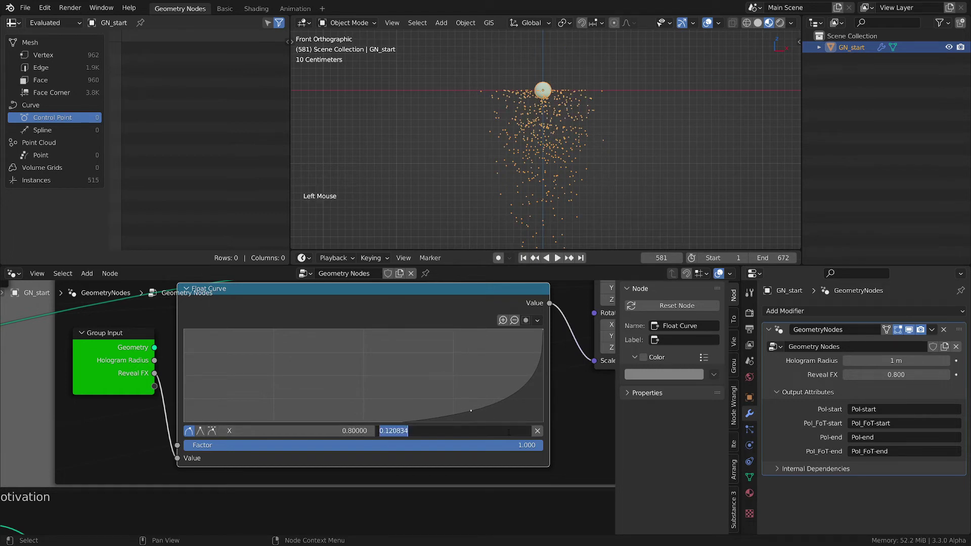
text(0)
key(Return)
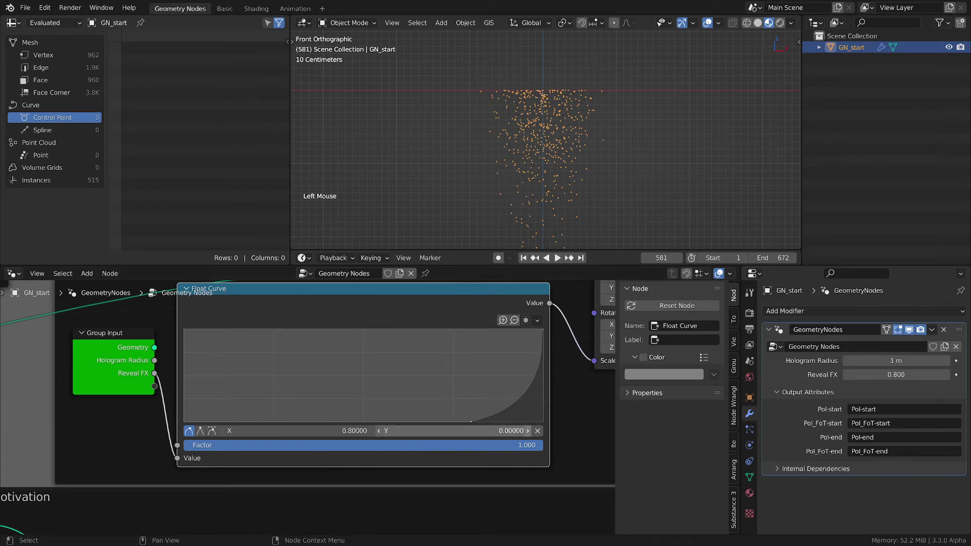
drag(854, 375, 905, 375)
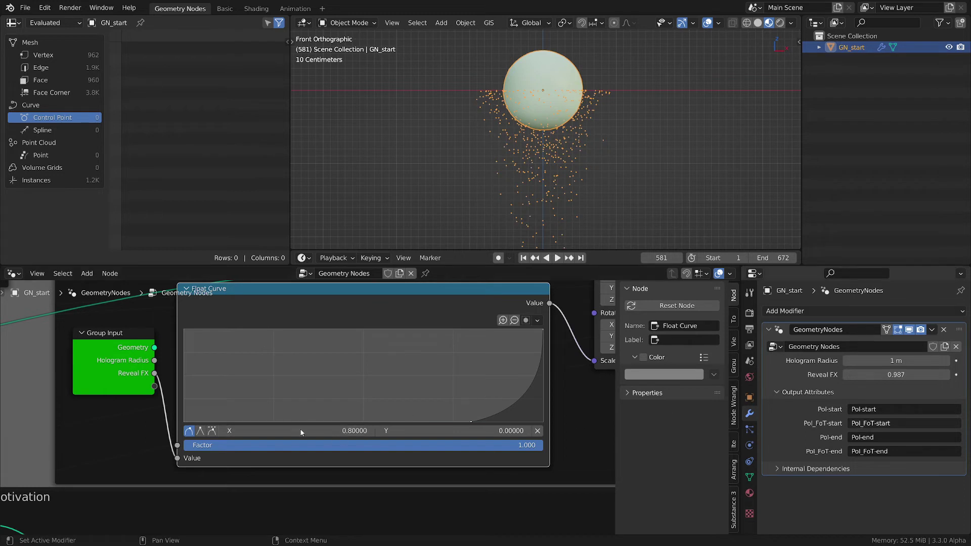
mouse_move(893, 375)
mouse_down()
mouse_move(835, 375)
mouse_move(900, 374)
mouse_up()
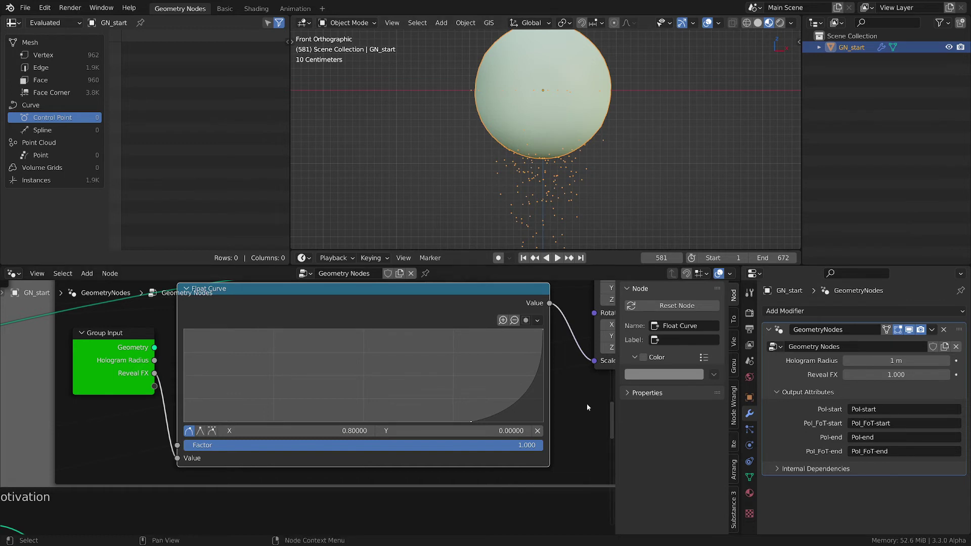
- Add control points beyond X 0.8 on the Float Curve for a steep rise and a wavy plateau, the last at about X 0.98, Y 0.875
middle_drag(588, 382, 496, 394)
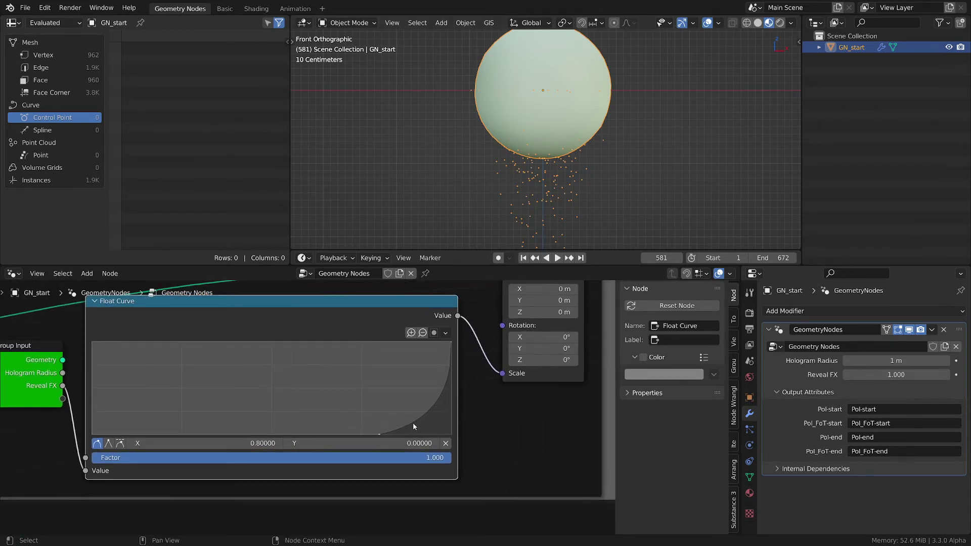
drag(412, 423, 443, 353)
click(403, 356)
click(418, 356)
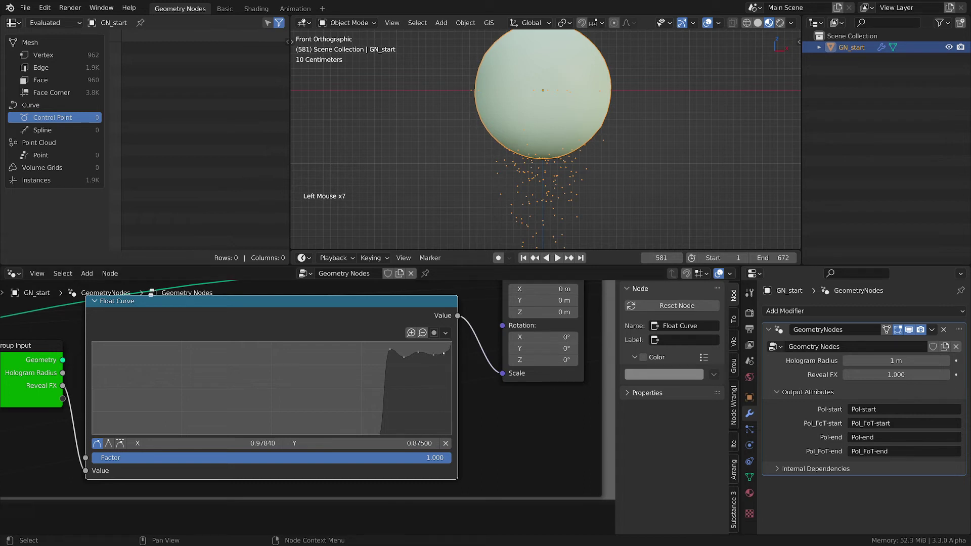
- Try out the Hologram Radius value and set it back to 1 m
drag(895, 360, 897, 385)
click(895, 361)
text(1)
key(Return)
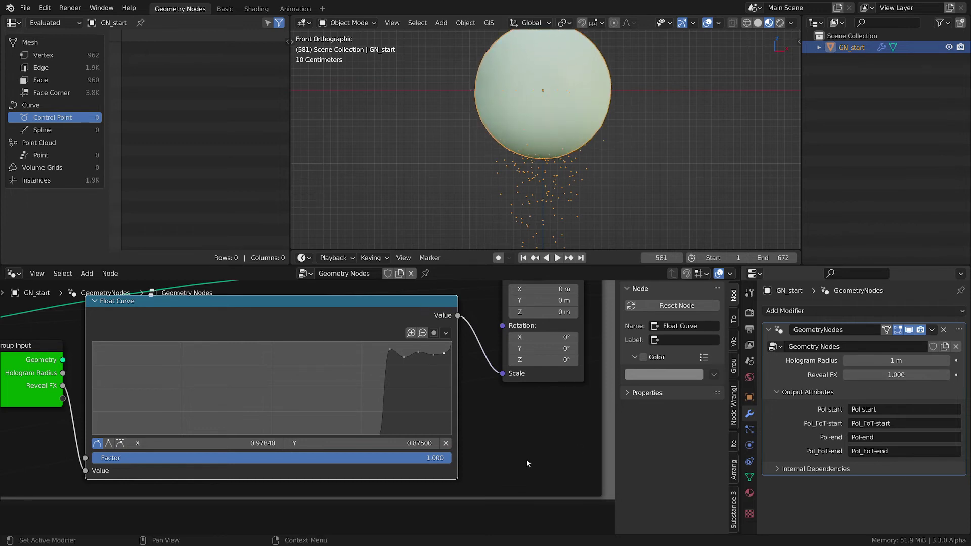
- Shift the Float Curve and Transform nodes further right to space them out in their frame, and clear the selection
scroll(486, 423, down, 3)
middle_drag(486, 423, 504, 370)
scroll(504, 370, up, 2)
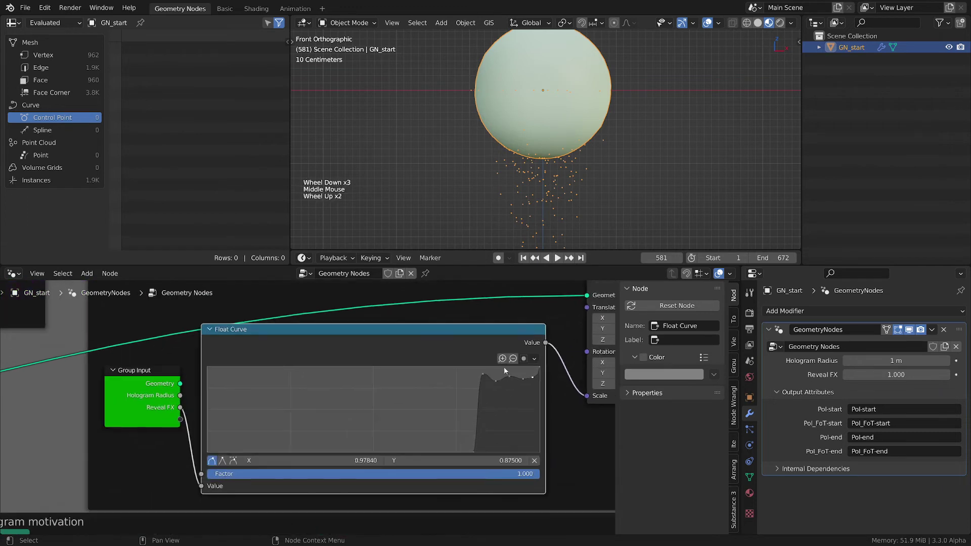
drag(517, 454, 535, 452)
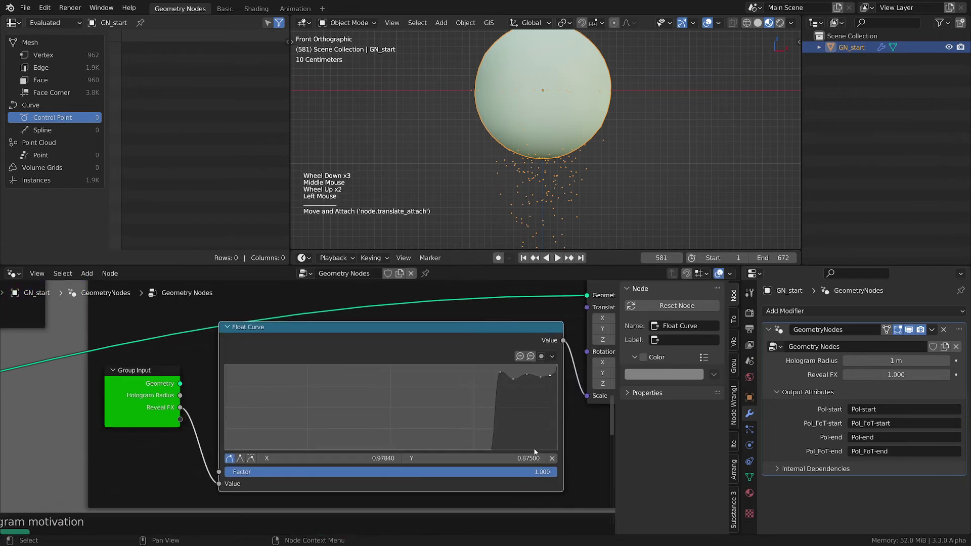
middle_drag(536, 452, 464, 441)
drag(483, 286, 507, 301)
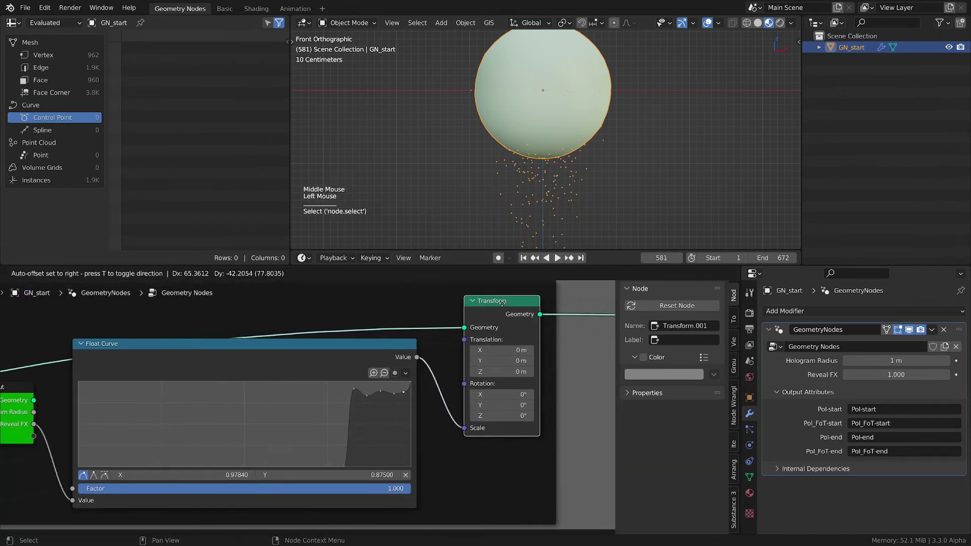
middle_drag(171, 346, 236, 344)
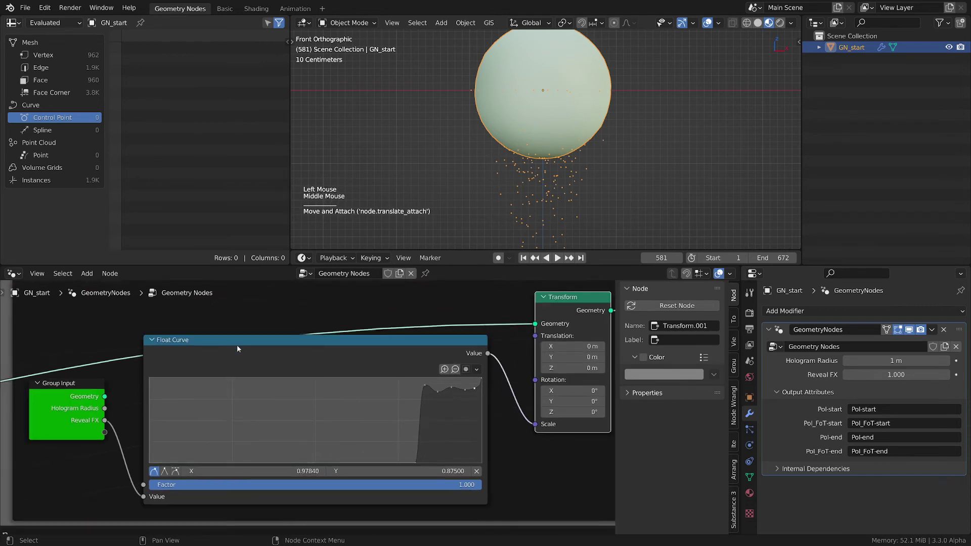
scroll(248, 347, down, 6)
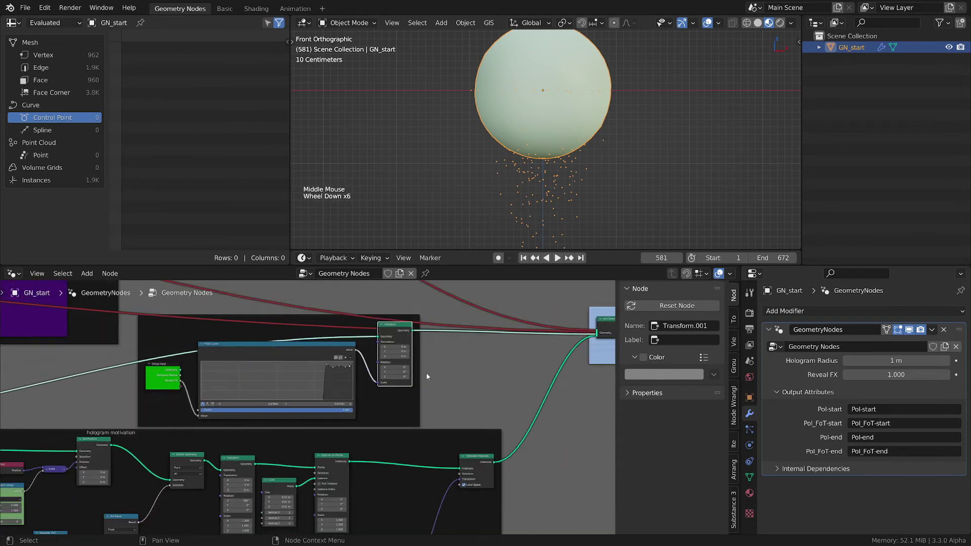
click(453, 373)
scroll(453, 374, down, 2)
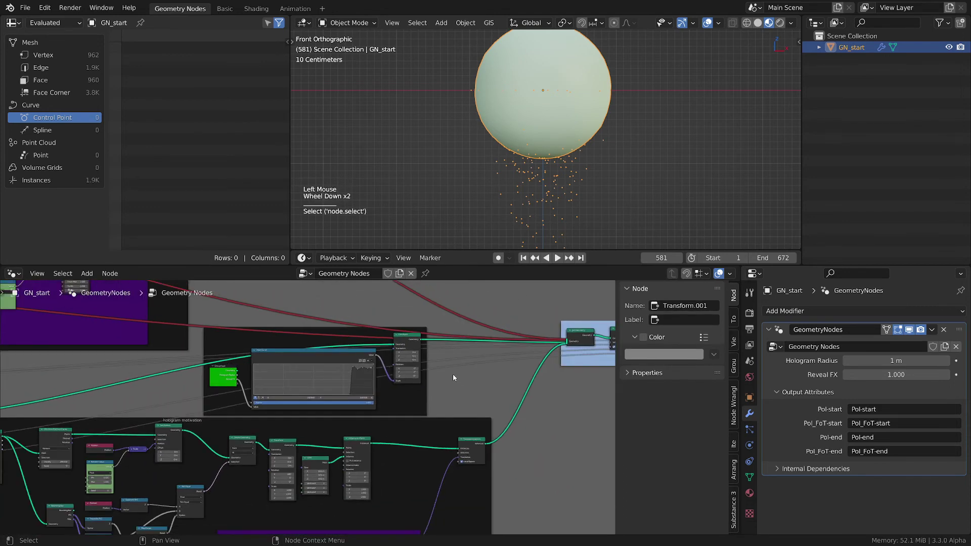
scroll(454, 384, up, 3)
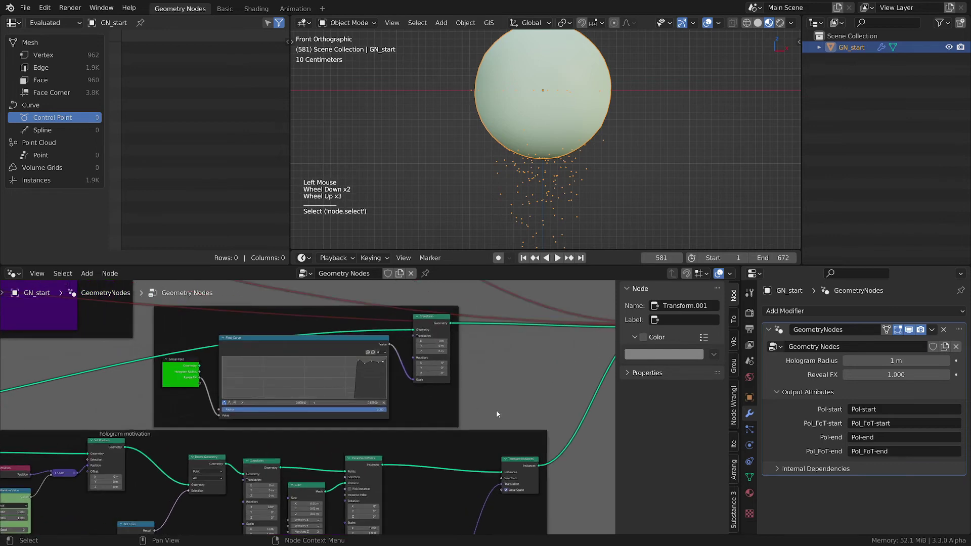
- Save the hologram project file
ctrl+click(517, 376)
key(ctrl+s)
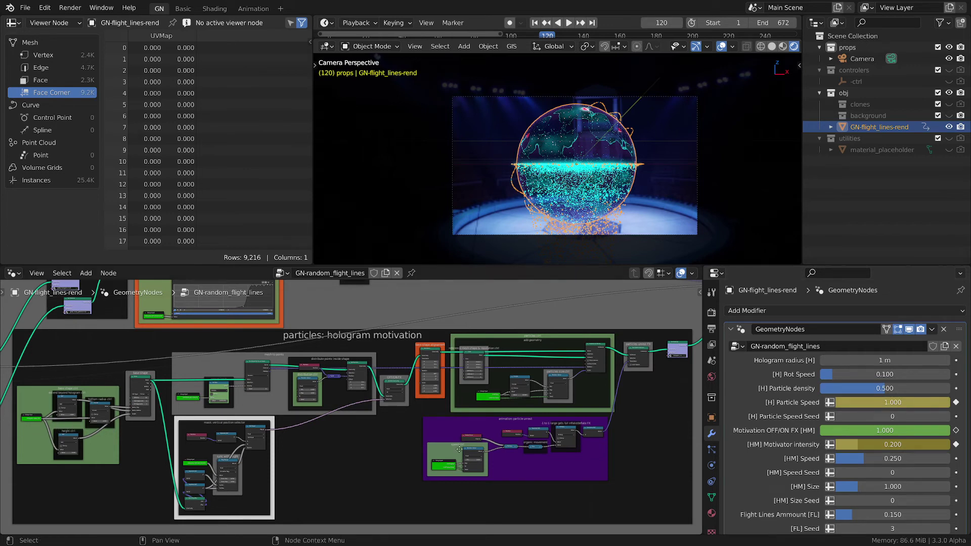
- Examine how Hologram radius drives the cone base shape and how Motivator intensity is remapped into the point density in GN-random_flight_lines
scroll(64, 436, up, 7)
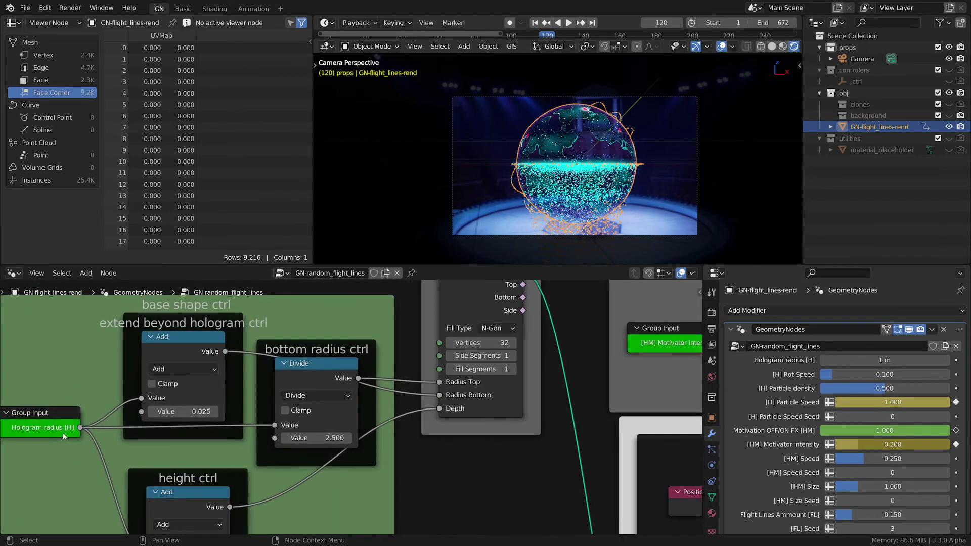
click(59, 420)
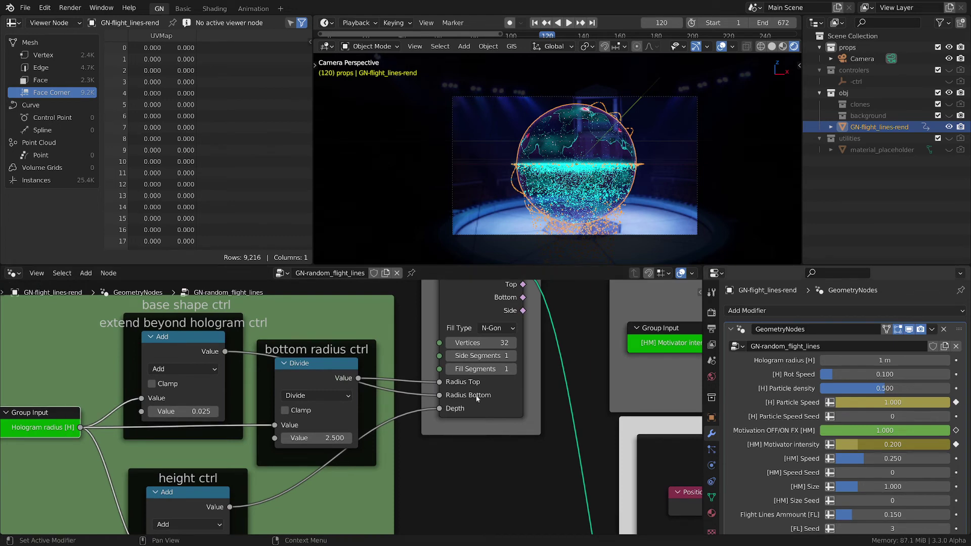
scroll(179, 375, down, 4)
middle_drag(250, 437, 247, 438)
middle_drag(361, 488, 282, 438)
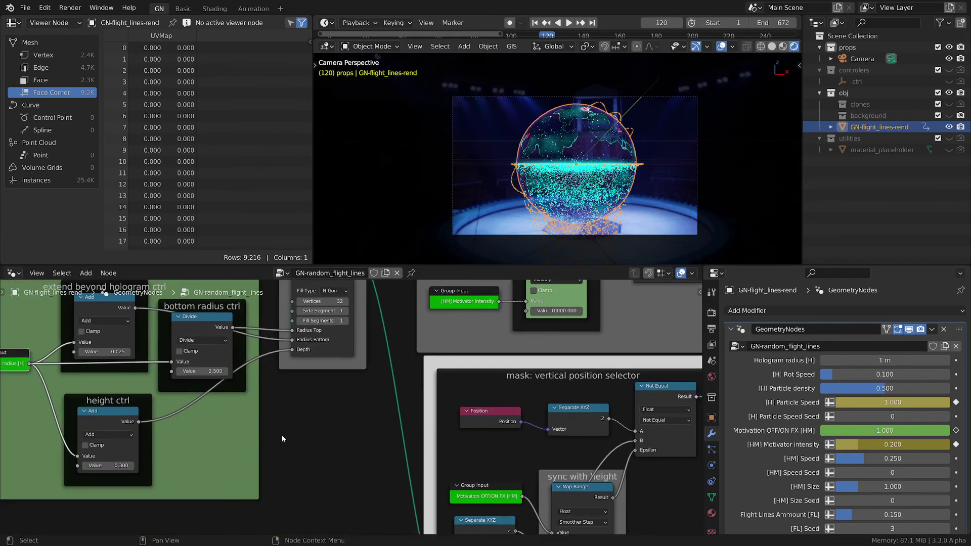
scroll(334, 459, down, 3)
middle_drag(334, 460, 233, 520)
scroll(374, 408, up, 4)
scroll(374, 408, up, 4)
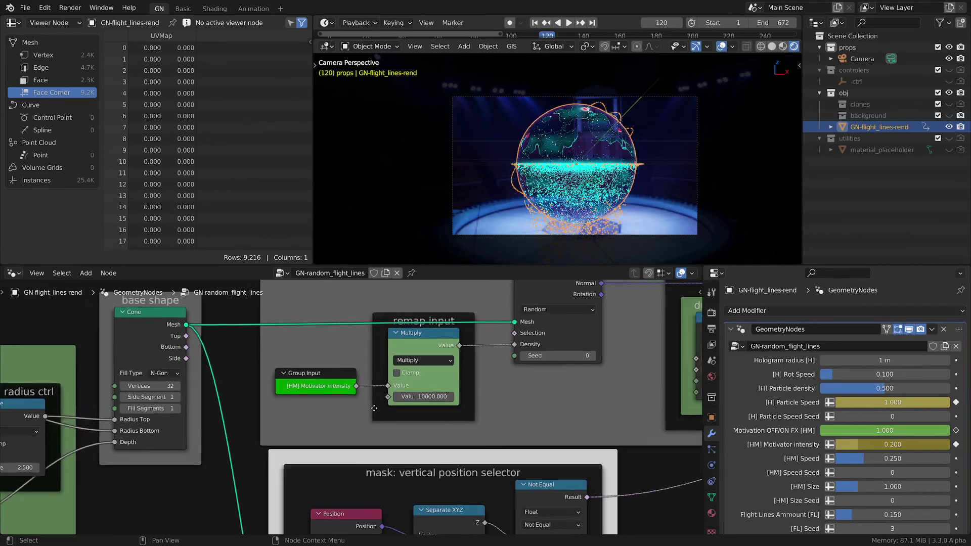
click(318, 372)
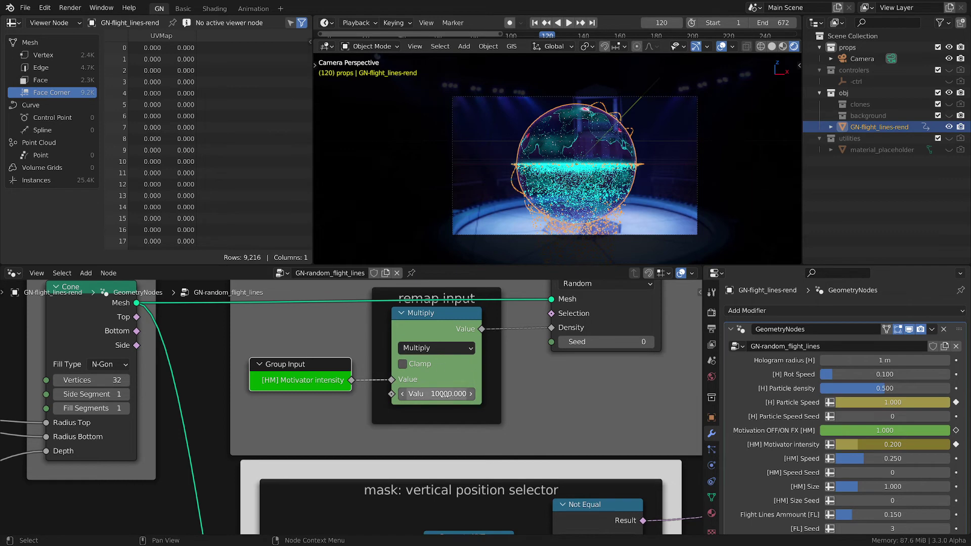
middle_drag(580, 386, 525, 417)
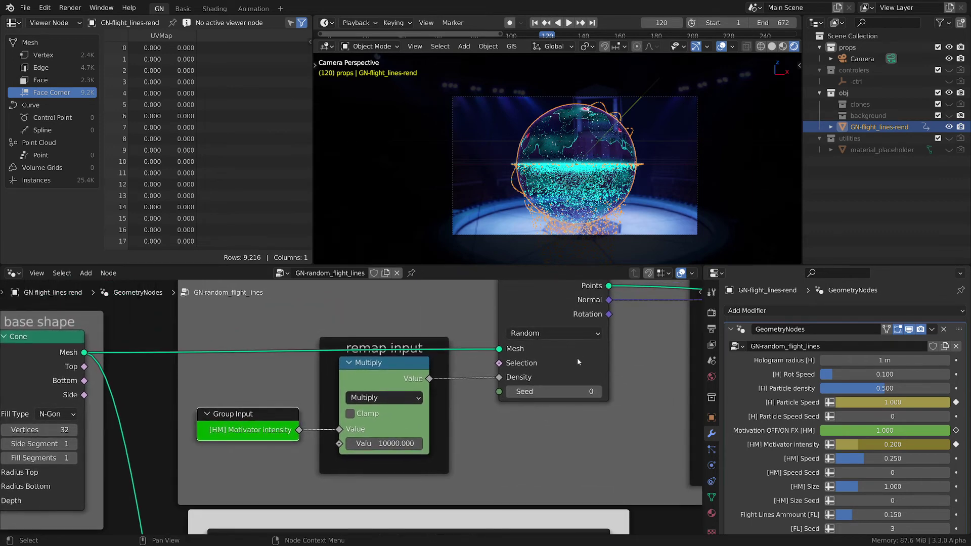
middle_drag(577, 359, 535, 397)
scroll(539, 340, down, 3)
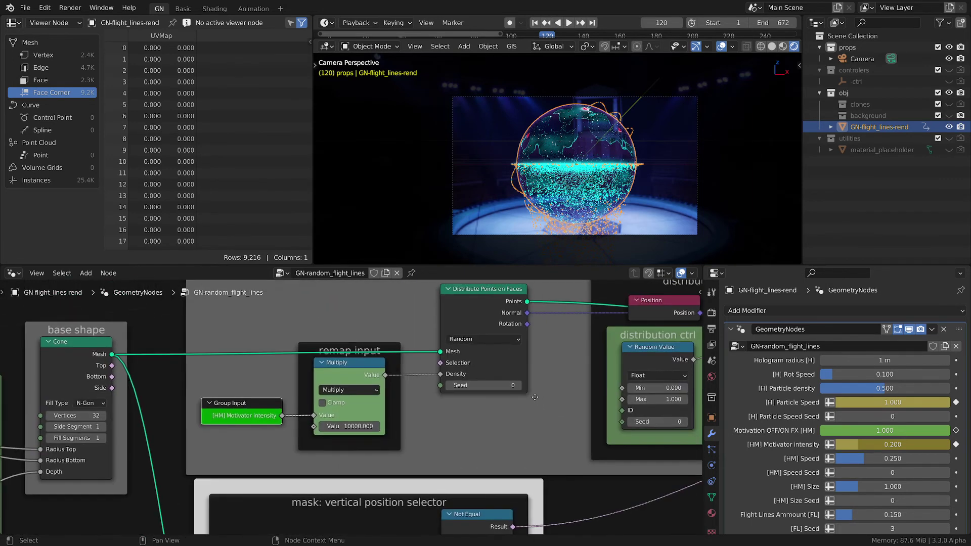
scroll(535, 397, down, 2)
- Examine the vertical position selector mask, from the Motivation OFF/ON FX input and Bounding Box through Map Range to the Not Equal comparison
middle_drag(575, 436, 532, 371)
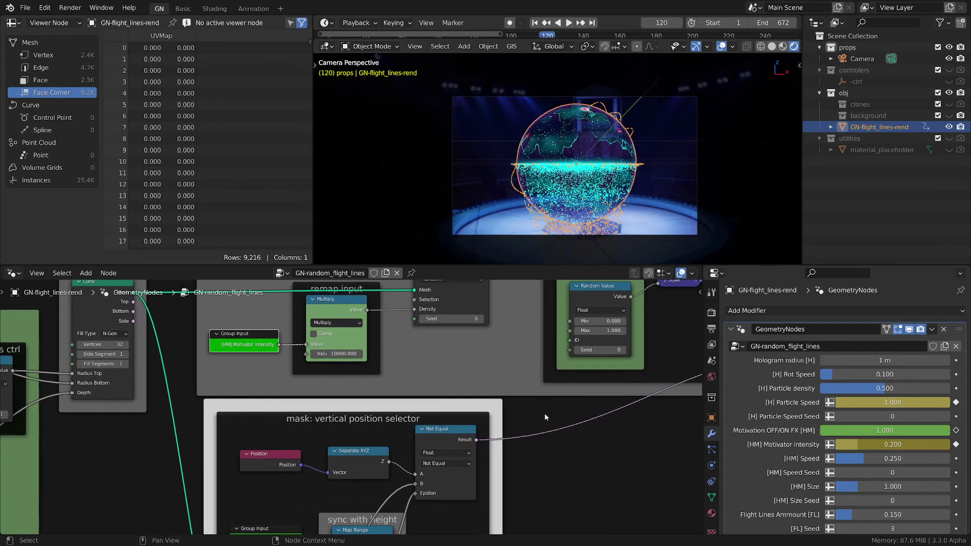
scroll(530, 430, down, 2)
middle_drag(515, 448, 525, 386)
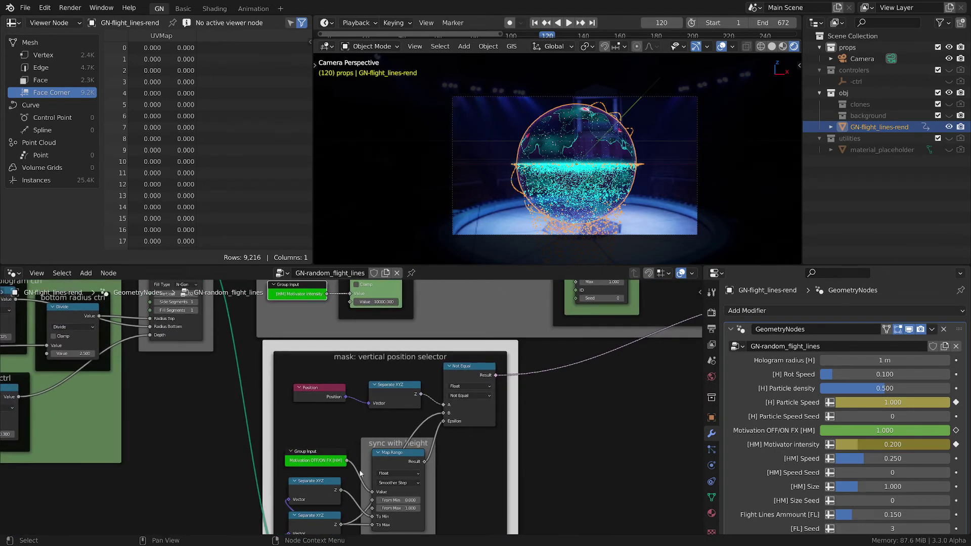
scroll(360, 475, up, 4)
middle_drag(346, 472, 392, 405)
drag(357, 385, 351, 389)
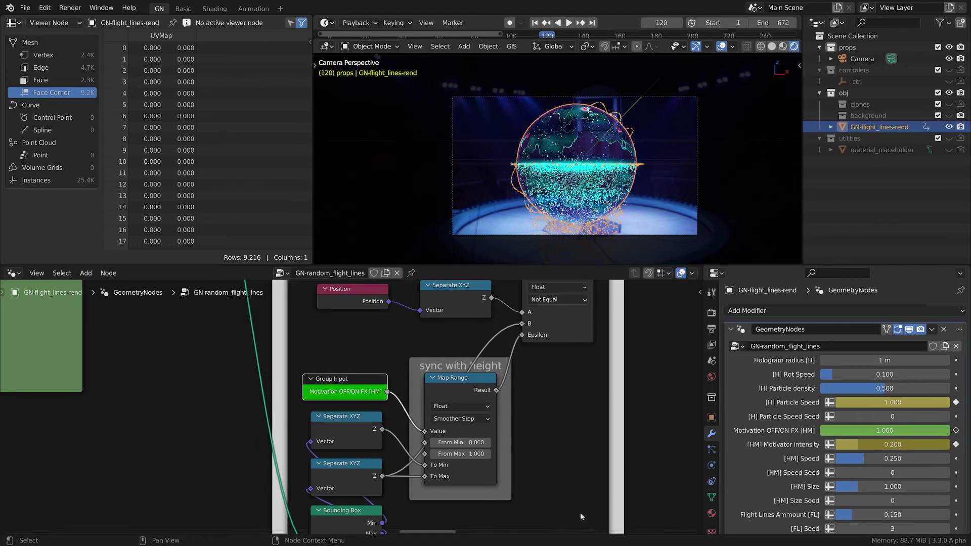
middle_drag(560, 495, 571, 437)
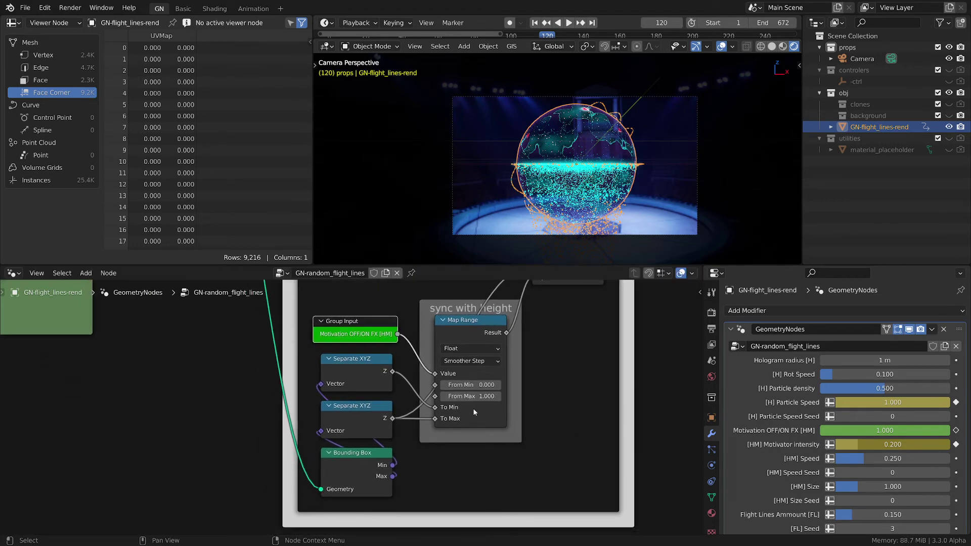
middle_drag(480, 480, 492, 497)
click(386, 494)
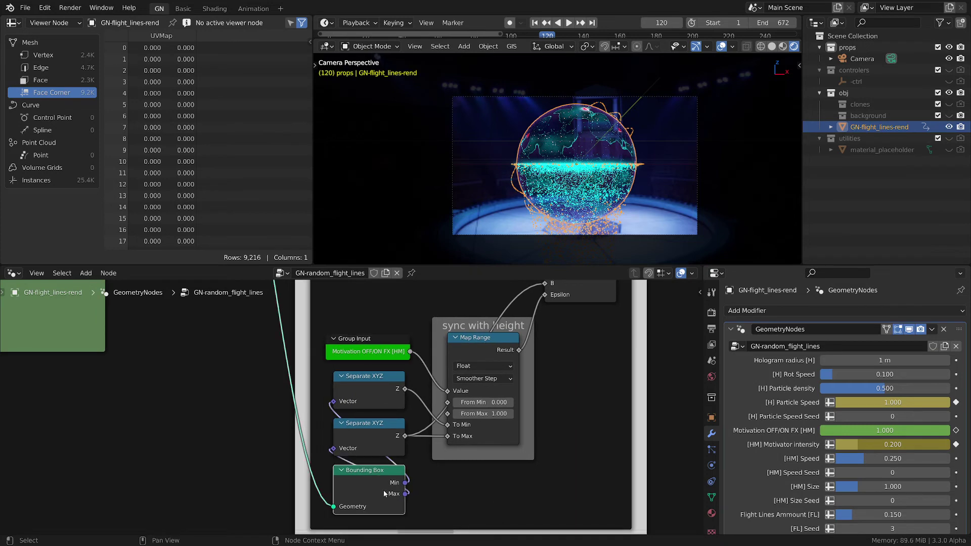
click(383, 447)
click(378, 388)
middle_drag(554, 432, 505, 489)
scroll(554, 439, down, 3)
click(515, 348)
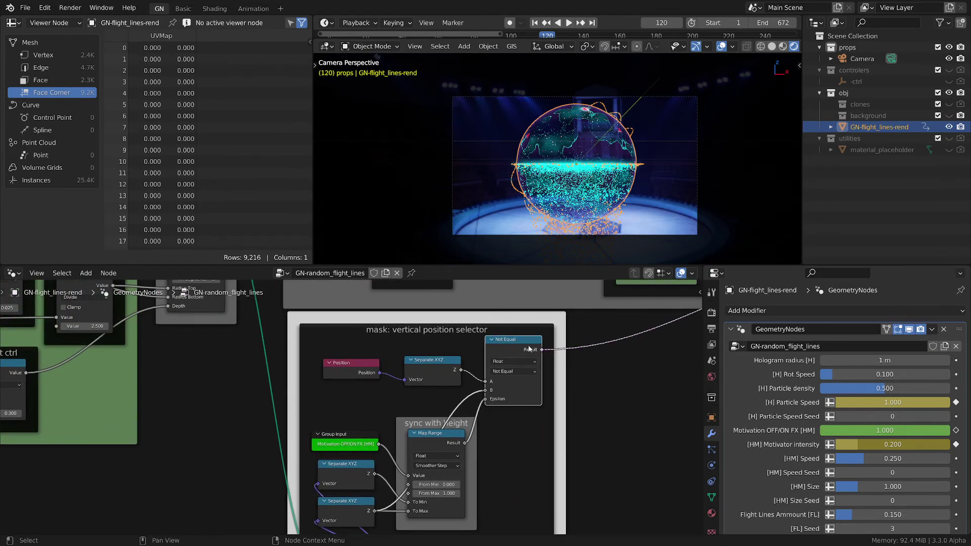
click(427, 372)
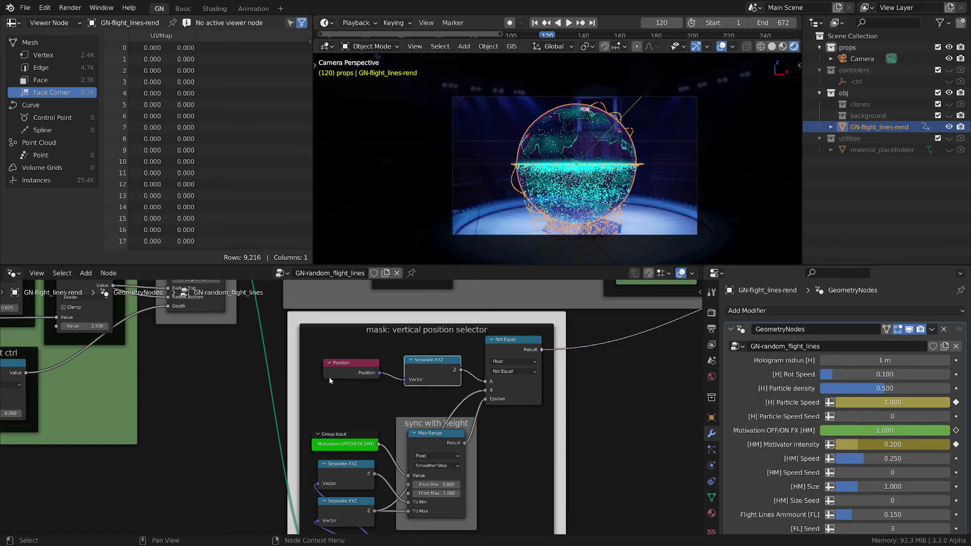
click(340, 372)
- Examine the particle unrest animation nodes, including the speed control's Random Value, the Sine movement and the final Multiply and Combine XYZ
middle_drag(590, 397, 537, 464)
scroll(540, 464, down, 4)
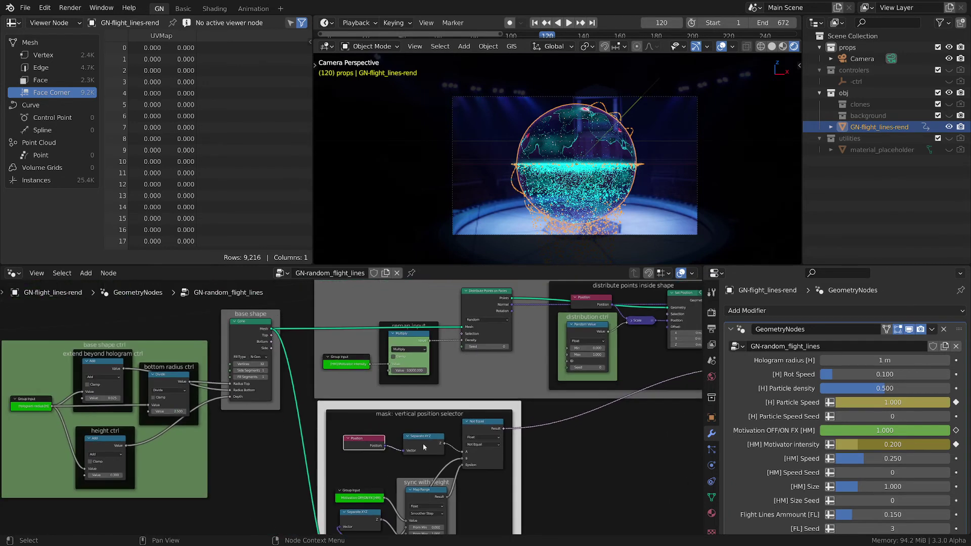
middle_drag(381, 443, 90, 436)
middle_drag(529, 464, 400, 428)
scroll(461, 430, up, 7)
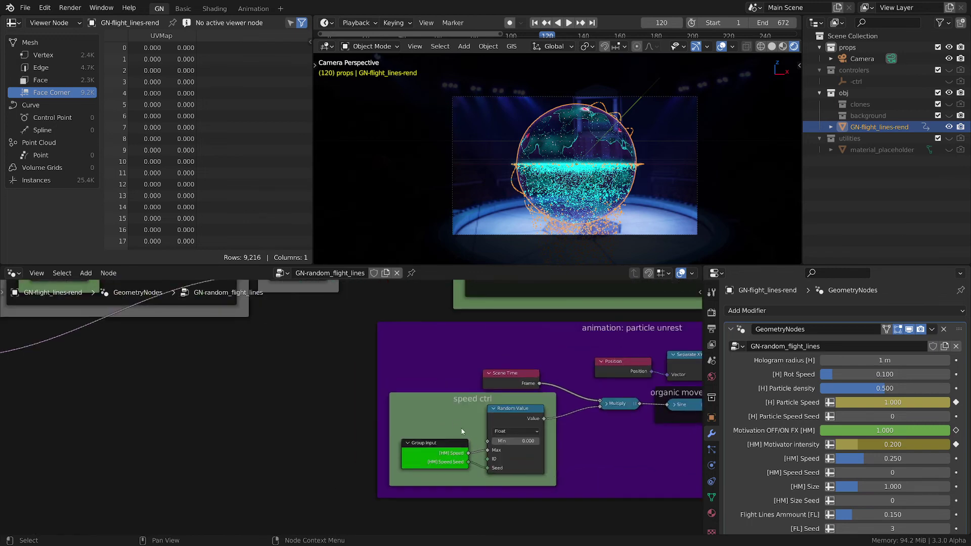
middle_drag(464, 434, 395, 421)
scroll(395, 421, up, 1)
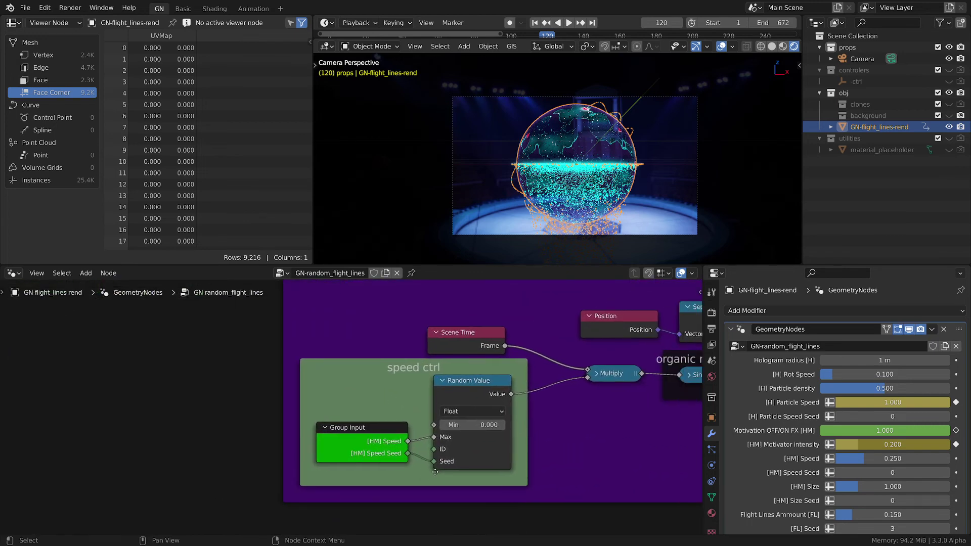
click(484, 390)
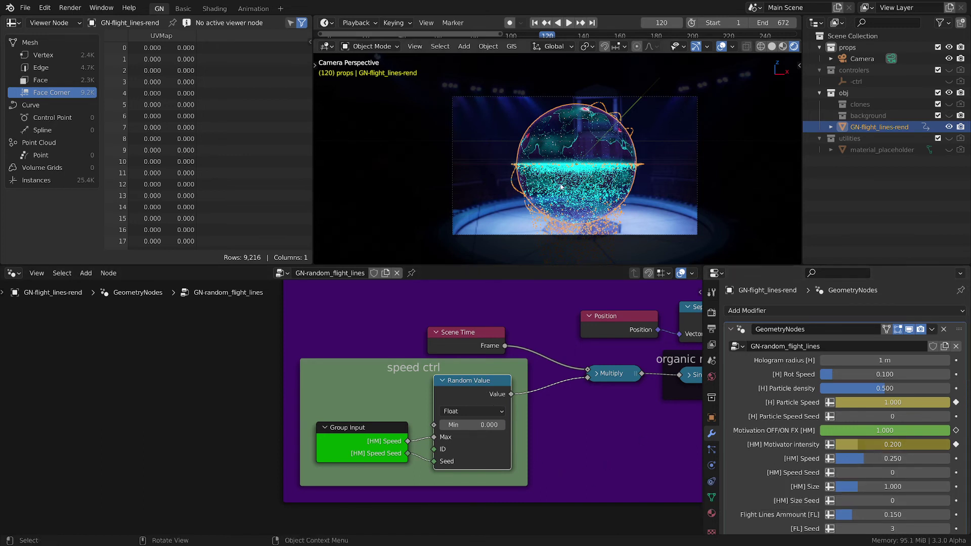
middle_drag(611, 390, 351, 444)
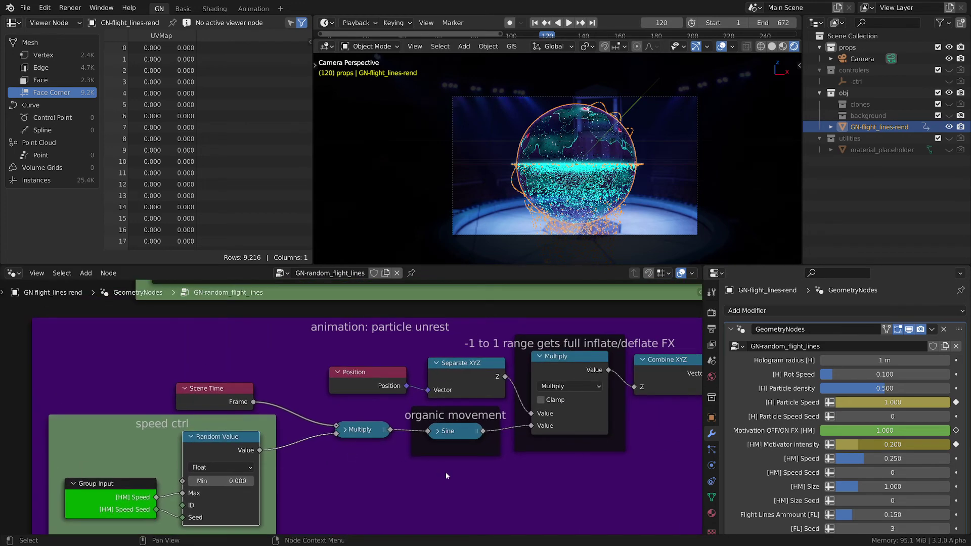
scroll(444, 475, down, 3)
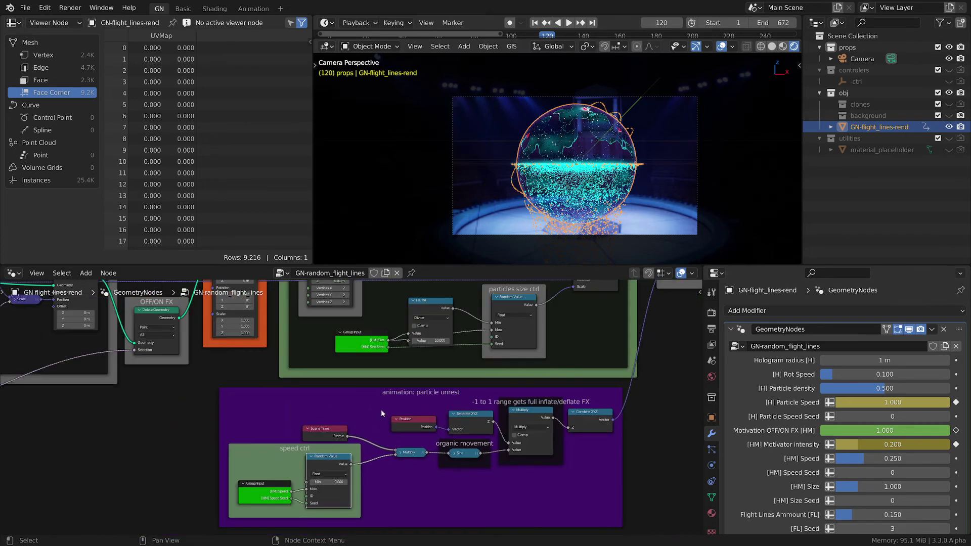
- Examine the add geometry frame, including the Cube, Instance on Points and the Divide and Random Value nodes controlling particle size
middle_drag(382, 413, 436, 499)
scroll(453, 466, up, 4)
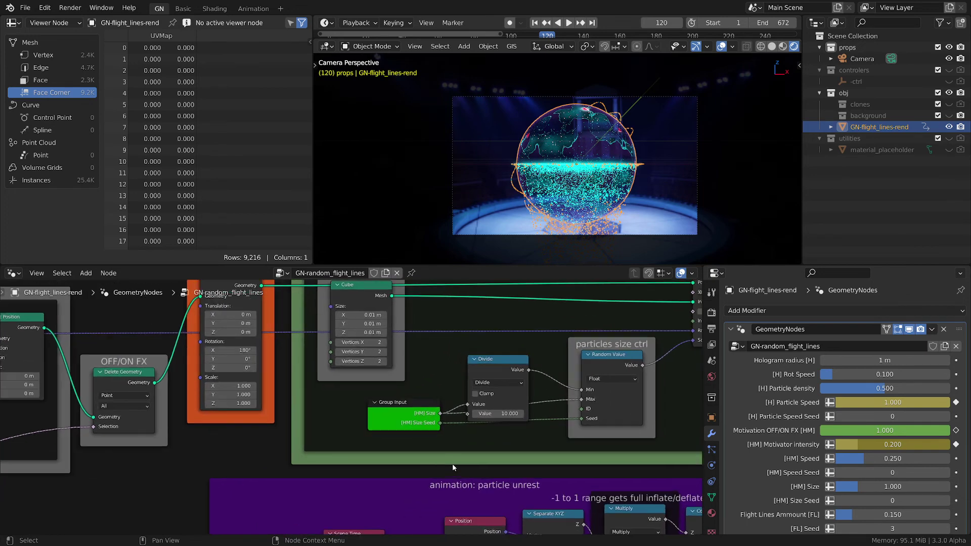
mouse_move(452, 463)
middle_down()
mouse_move(465, 476)
mouse_move(468, 466)
middle_up()
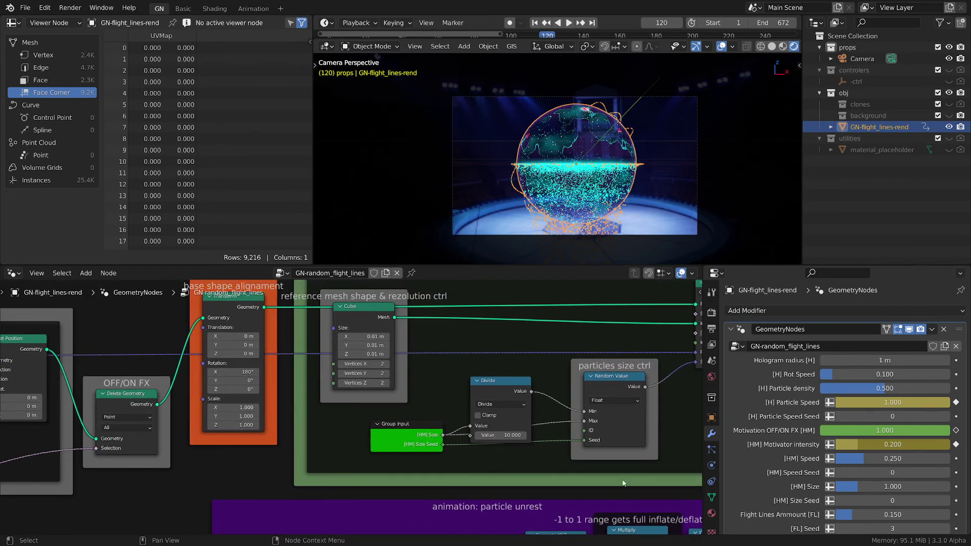
middle_drag(623, 483, 472, 499)
click(575, 308)
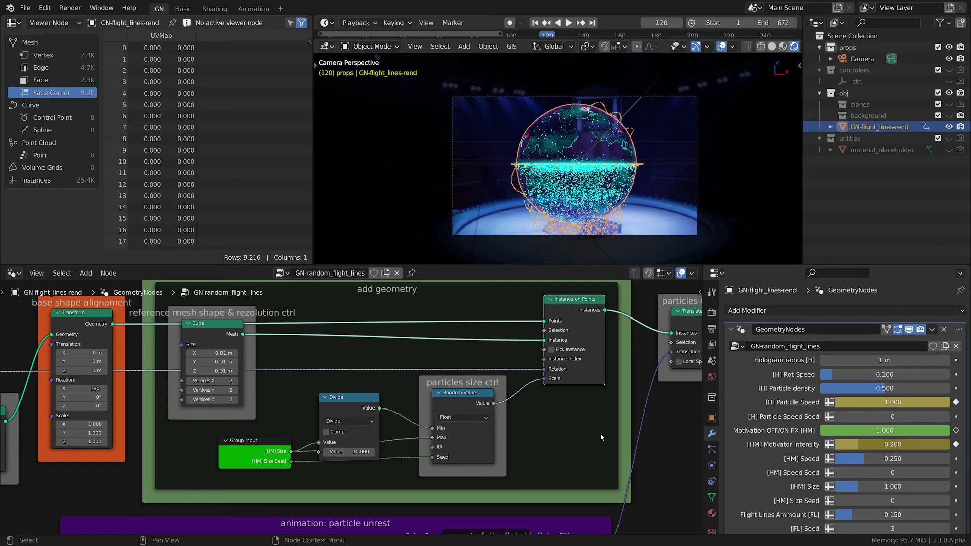
scroll(528, 445, up, 2)
click(451, 383)
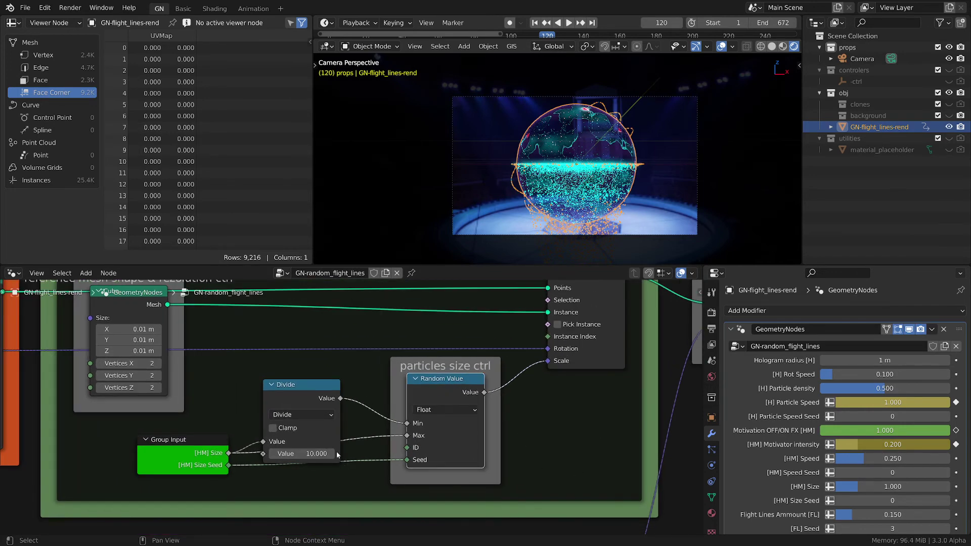
click(302, 386)
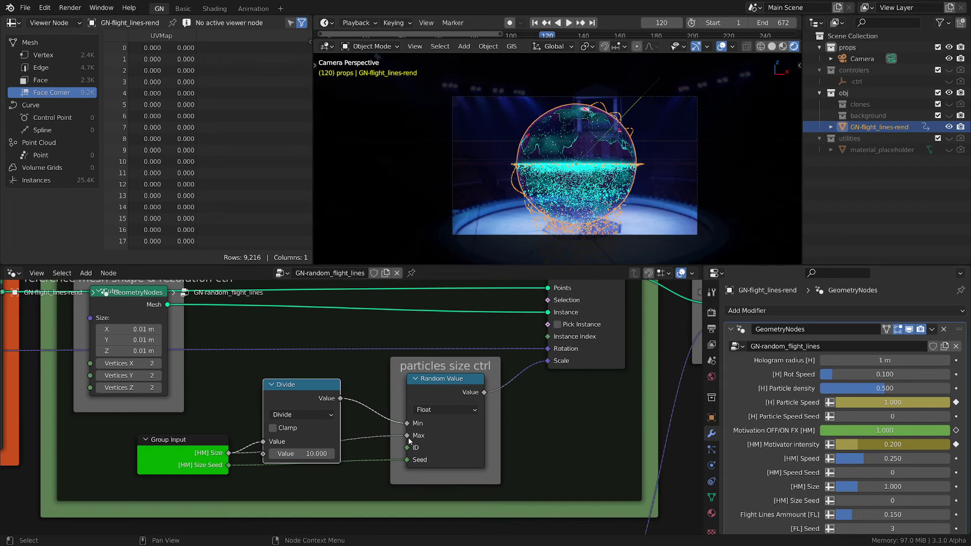
- Move the Divide node up and nudge the particles size ctrl frame down so their links to Group Input are easy to follow
drag(301, 393, 307, 368)
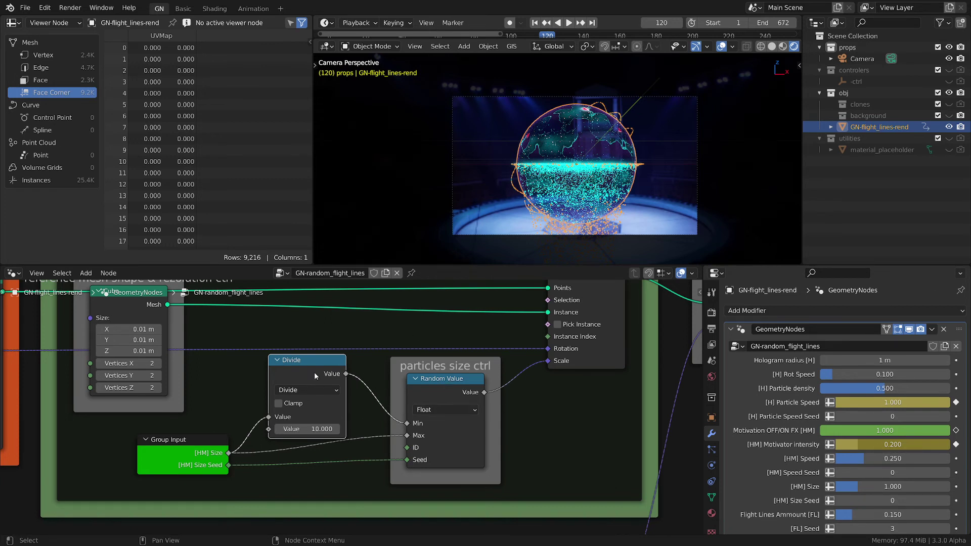
drag(309, 364, 312, 353)
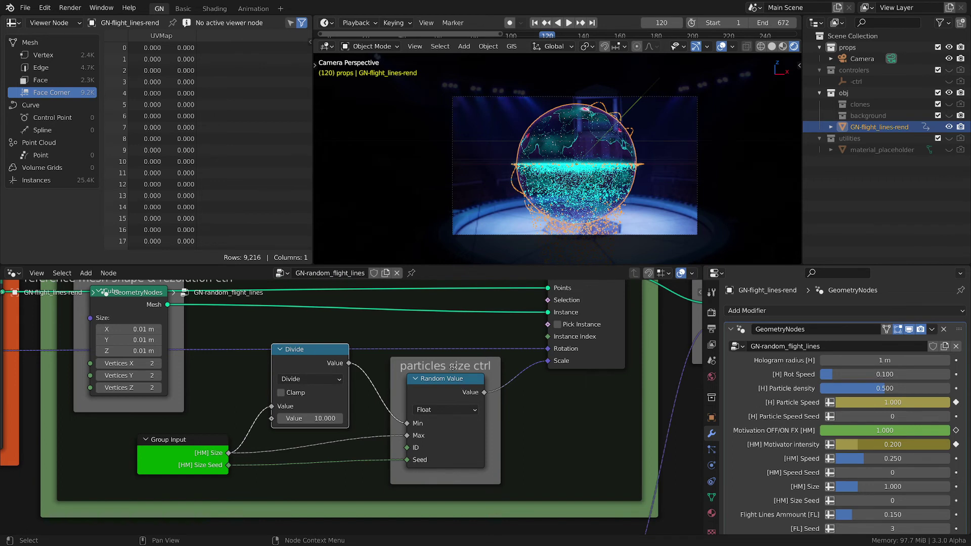
drag(453, 366, 449, 374)
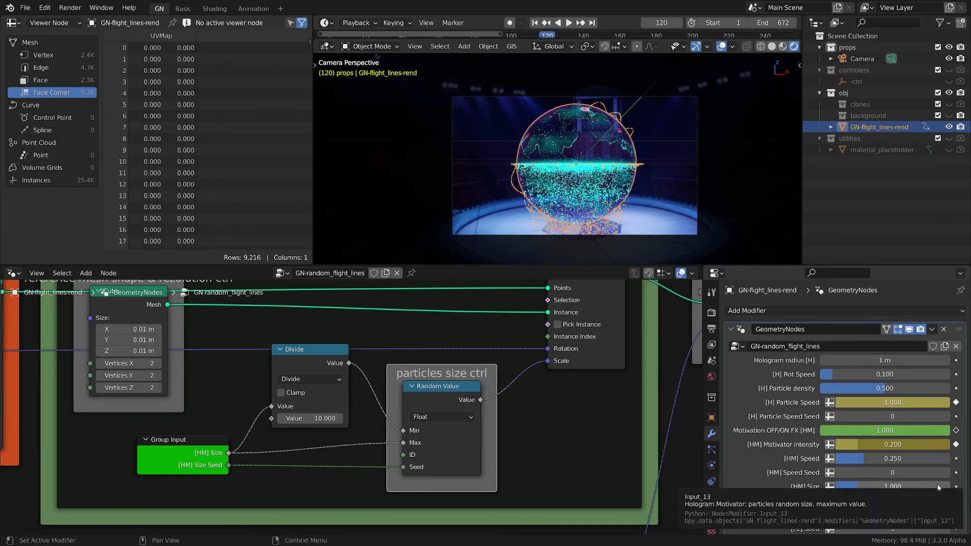
- Try out the [HM] Size value at 5 and 0, set it back to 1, and select the particle size Random Value node
click(850, 483)
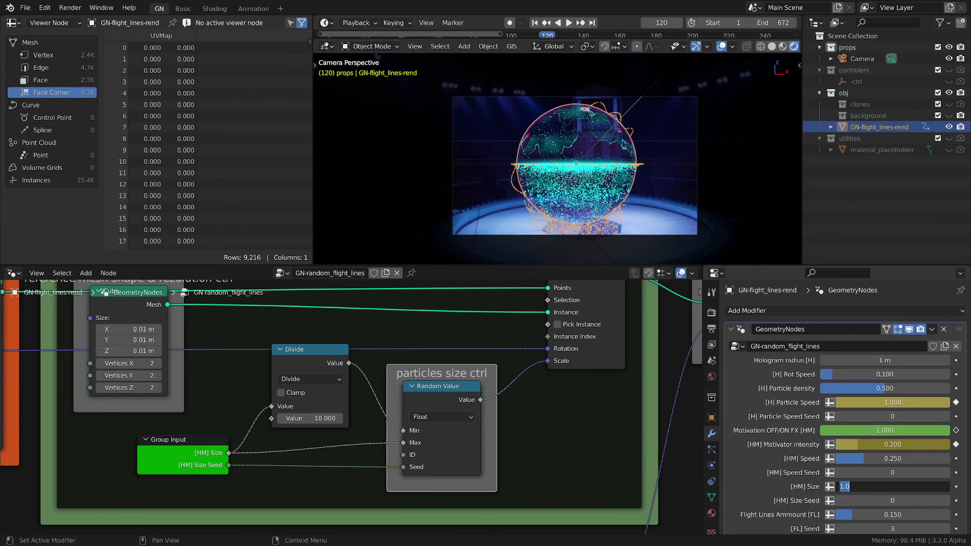
click(746, 497)
drag(859, 489, 860, 489)
text(5)
key(Return)
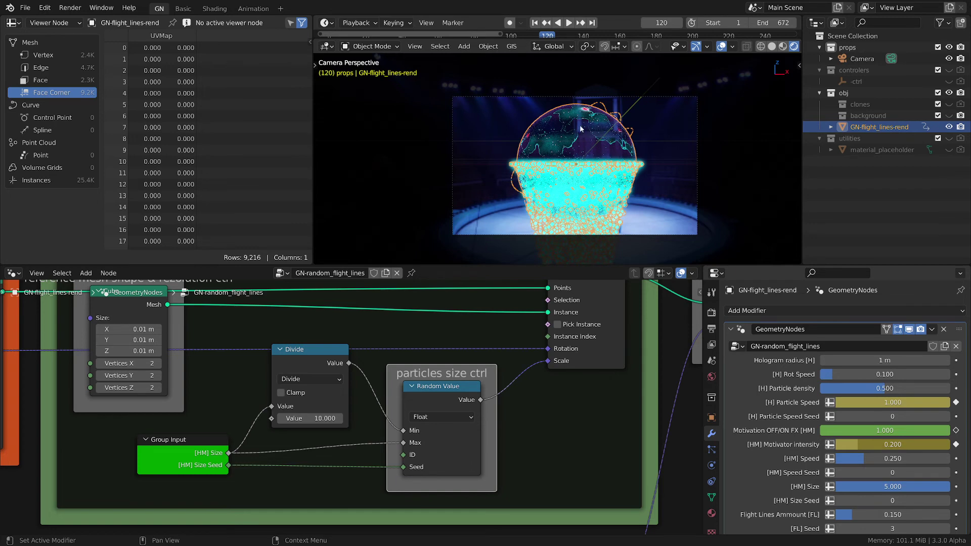
click(883, 489)
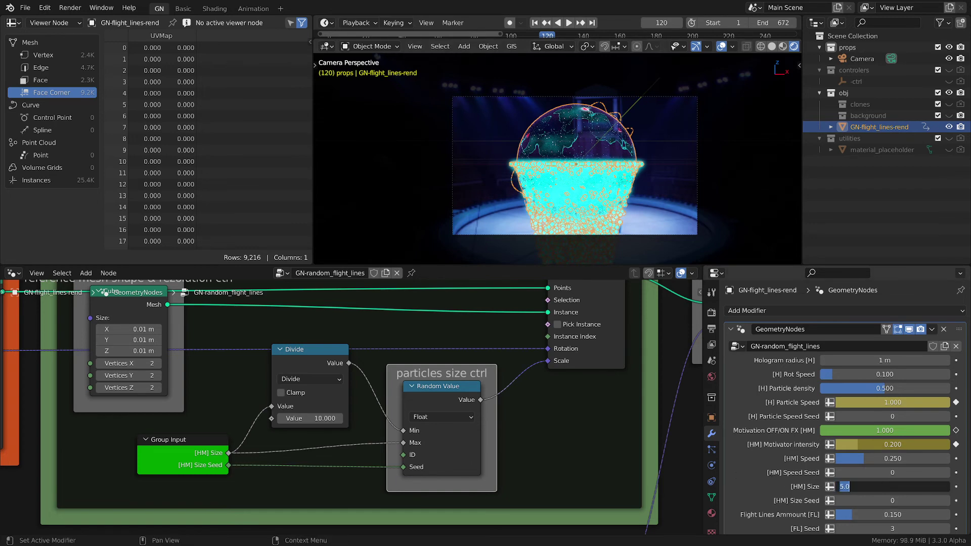
text(0)
key(Return)
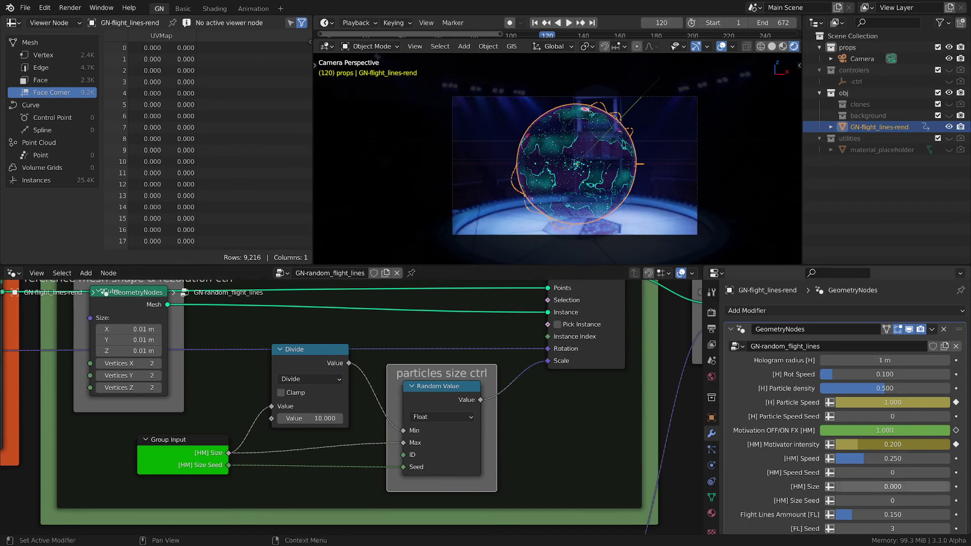
click(893, 488)
text(1)
key(Return)
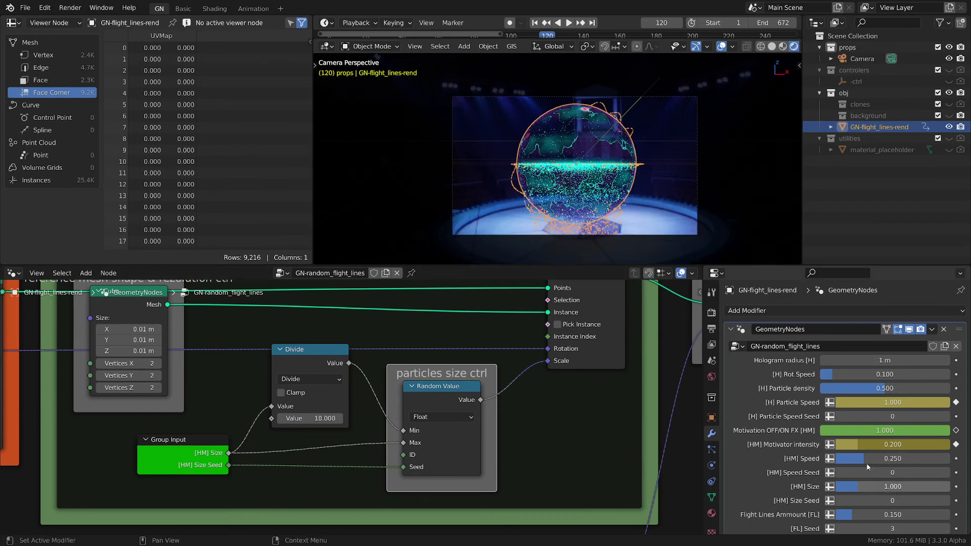
click(449, 388)
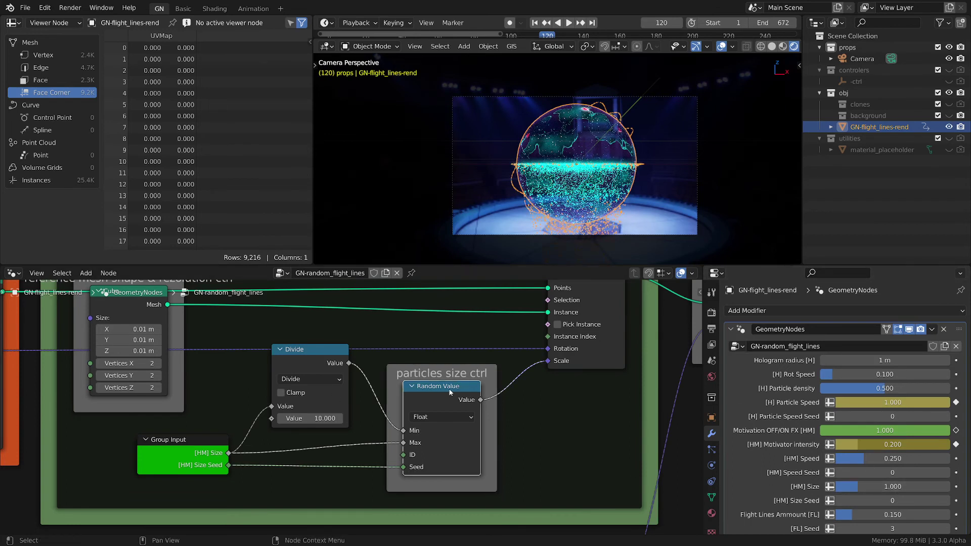
- Examine the particles at the hologram's equator and the hologram turns OFF/ON frame with its Motivation OFF/ON input and Float Curve
scroll(449, 389, down, 2)
scroll(449, 392, down, 6)
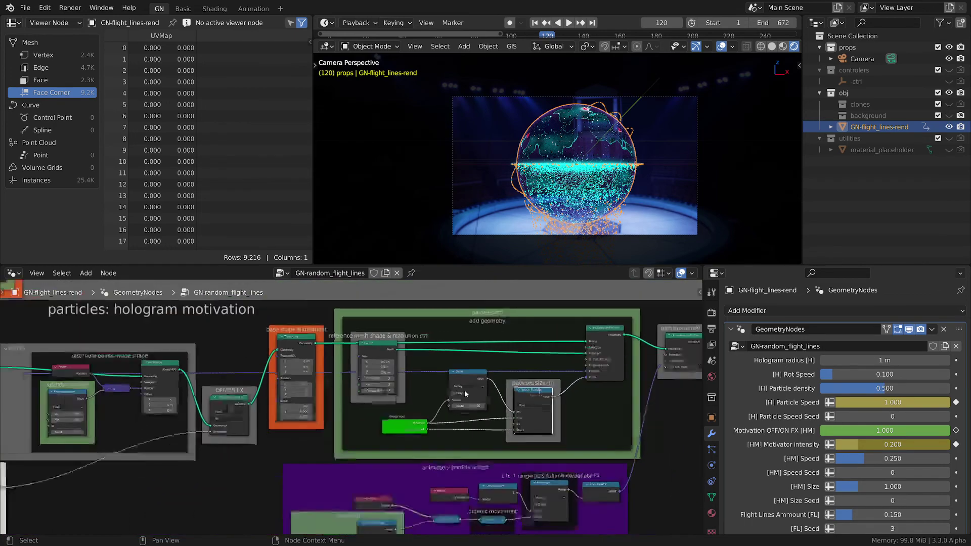
middle_drag(212, 323, 598, 401)
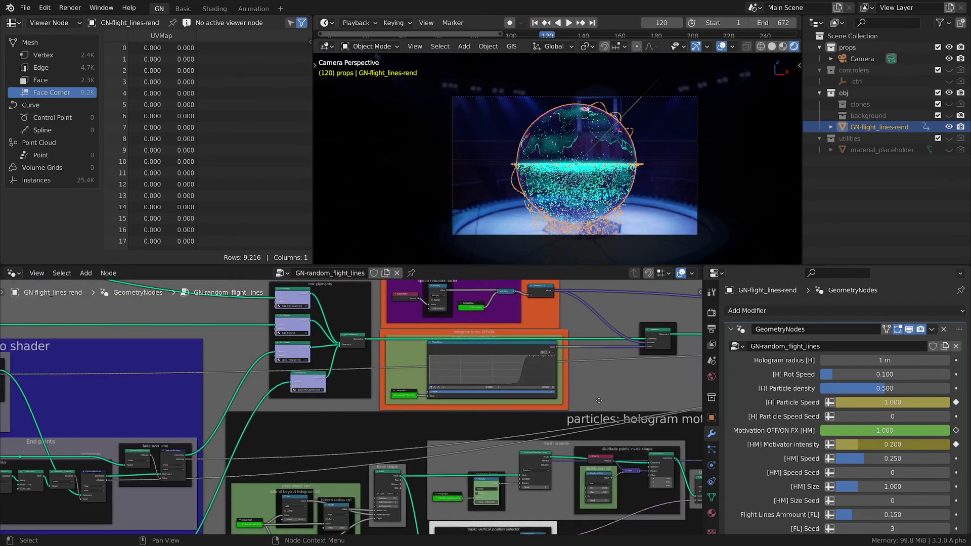
scroll(610, 346, up, 1)
scroll(575, 150, up, 6)
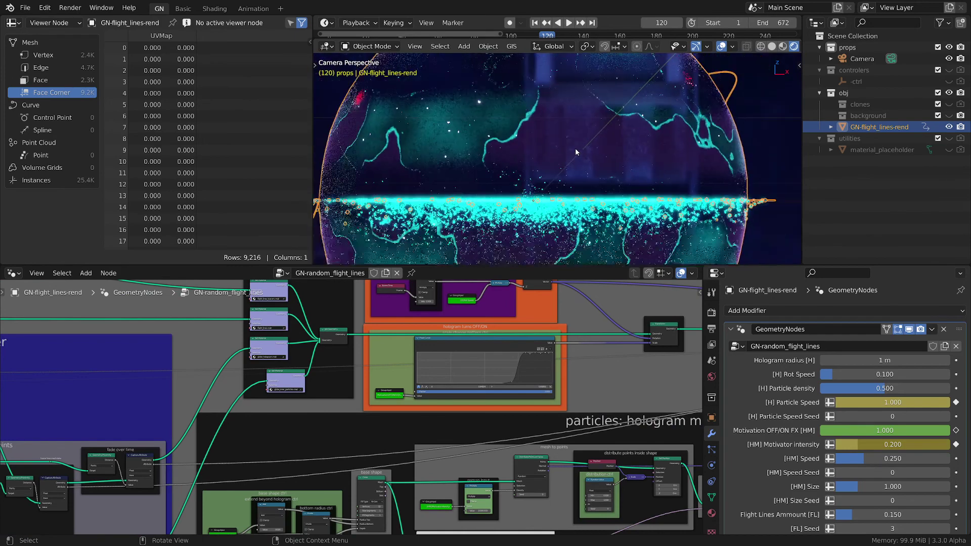
scroll(560, 122, down, 2)
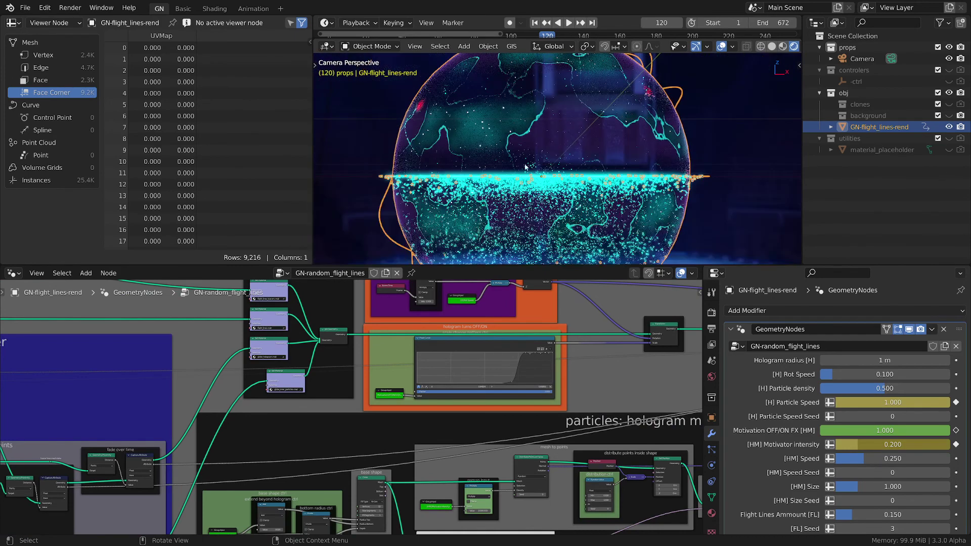
scroll(505, 368, up, 3)
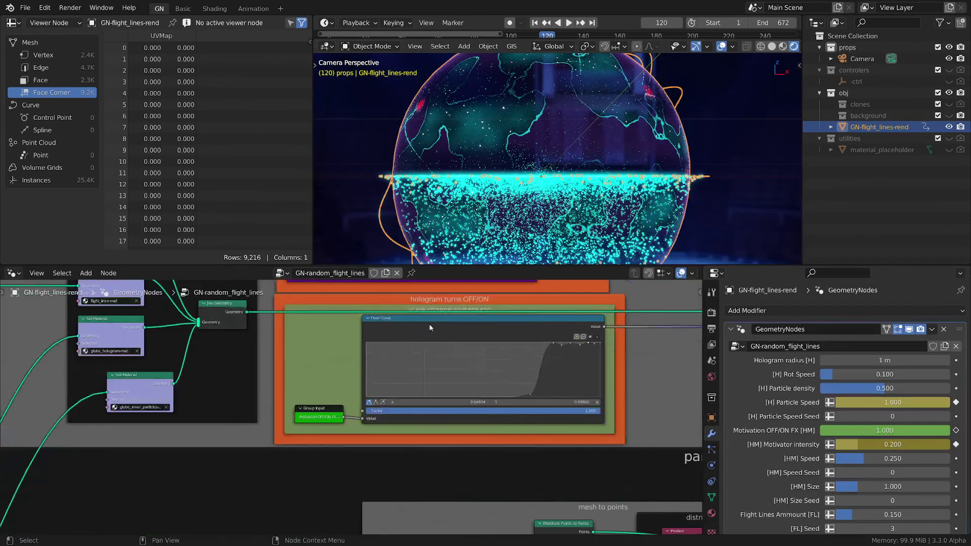
scroll(590, 414, up, 5)
middle_drag(585, 425, 566, 475)
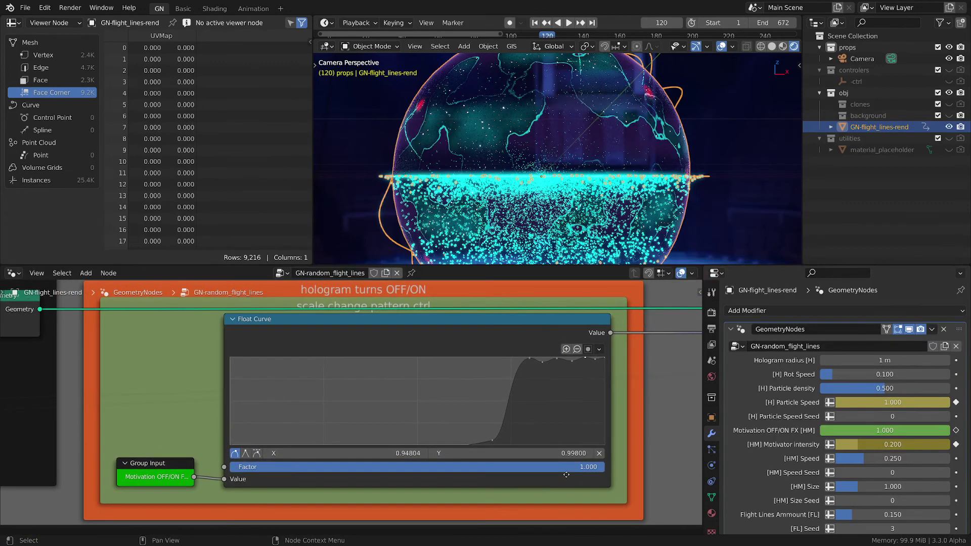
scroll(477, 469, up, 4)
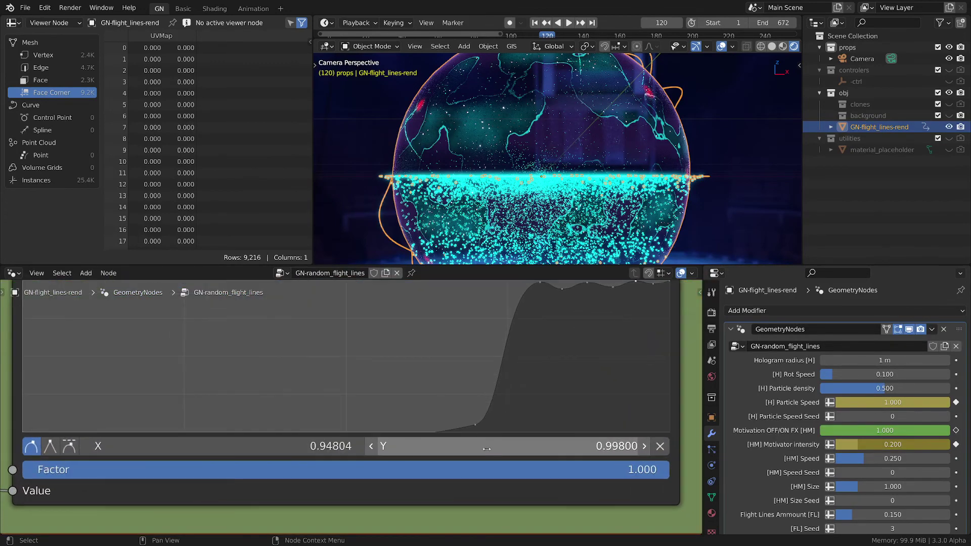
- Select the Float Curve's control points one after another, from the foot of the rise to the end point, to read their X and Y
click(474, 425)
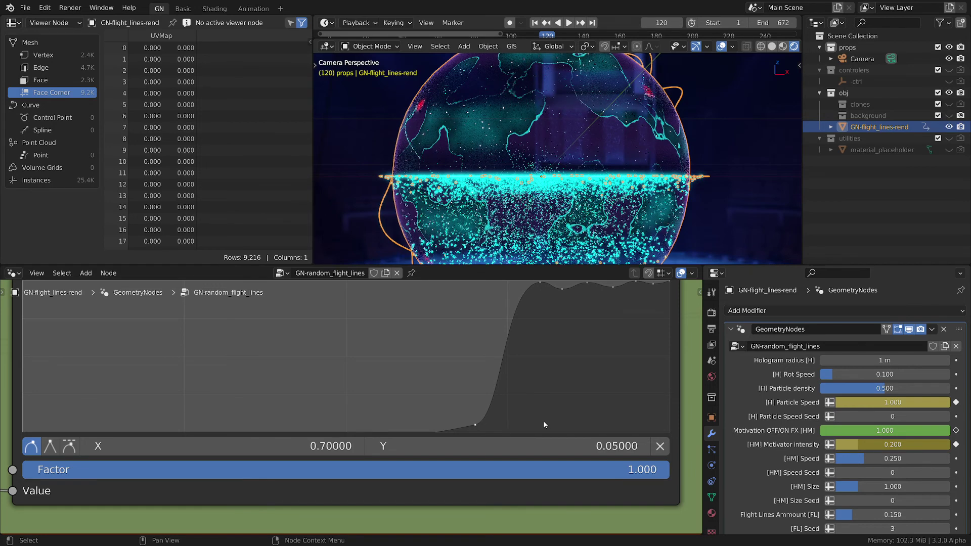
scroll(560, 391, down, 1)
middle_drag(540, 415, 483, 461)
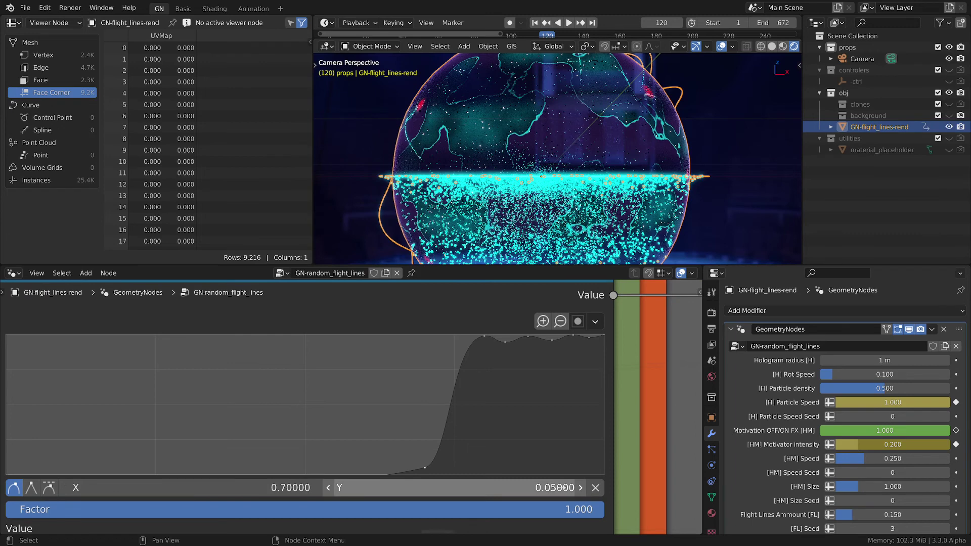
click(485, 337)
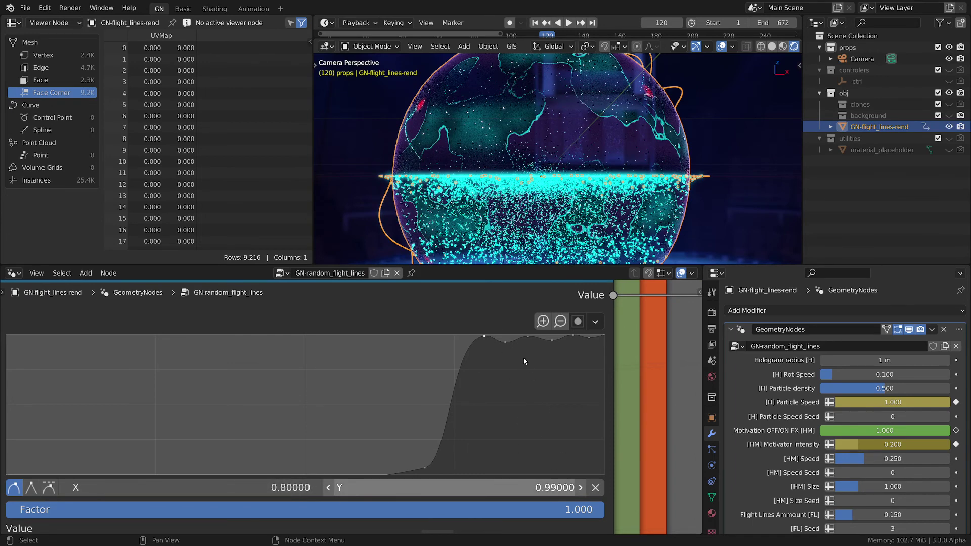
click(506, 342)
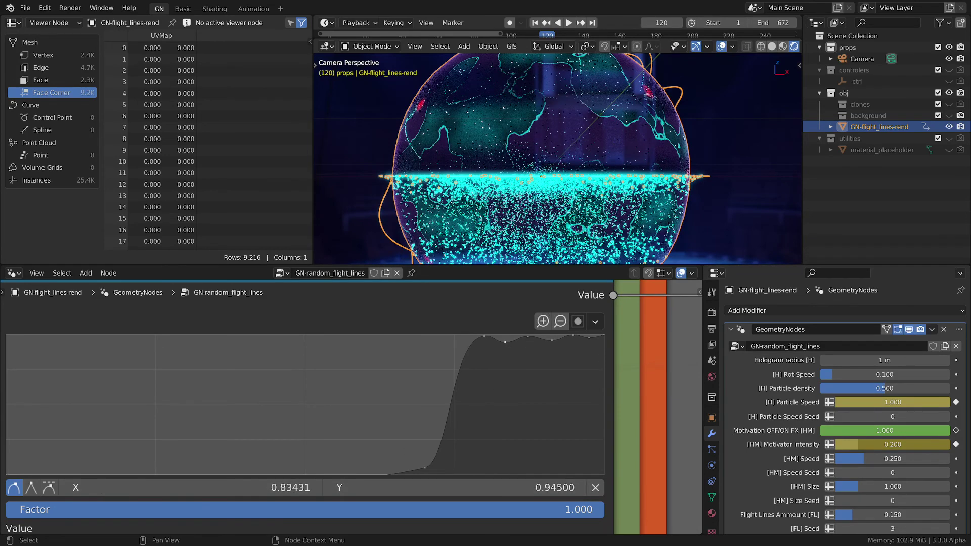
click(528, 336)
click(552, 339)
click(572, 335)
click(589, 338)
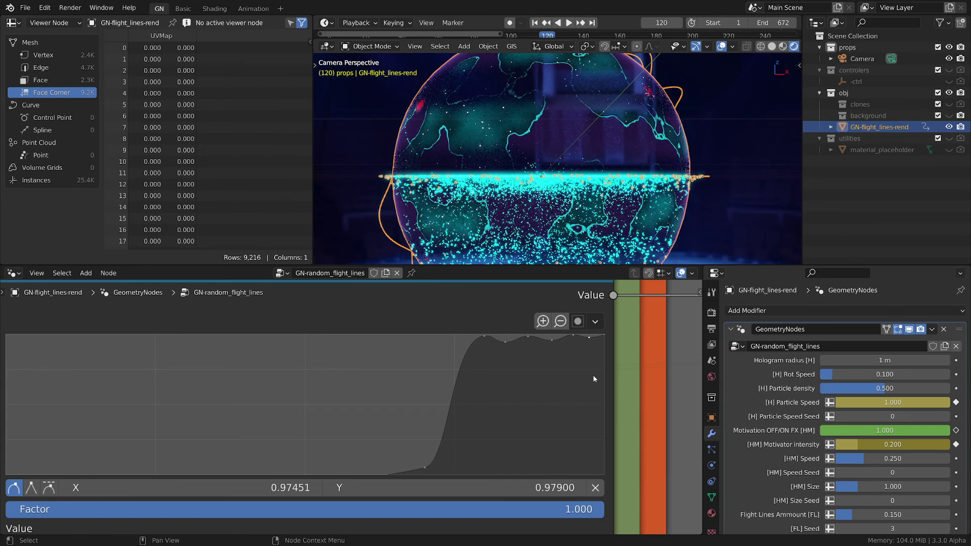
click(604, 335)
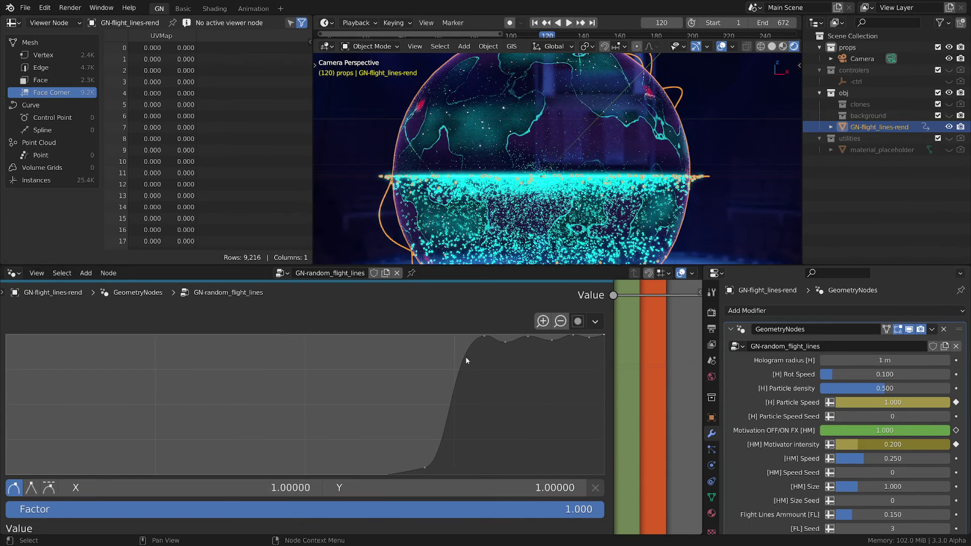
- Examine the hologram rotates frame and follow its vector output to the Rotation input of the Transform node
scroll(471, 384, down, 8)
middle_drag(504, 306, 553, 428)
drag(534, 326, 541, 322)
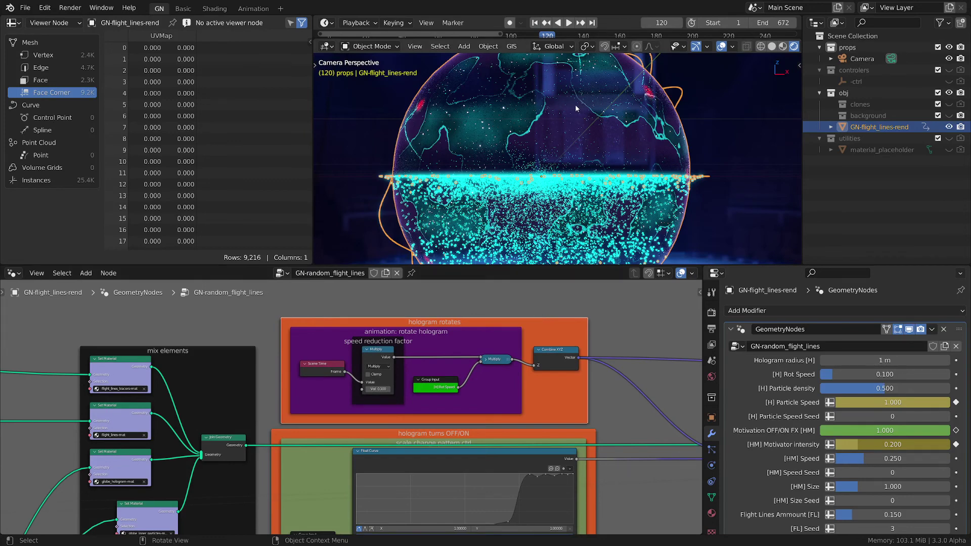
scroll(609, 385, up, 2)
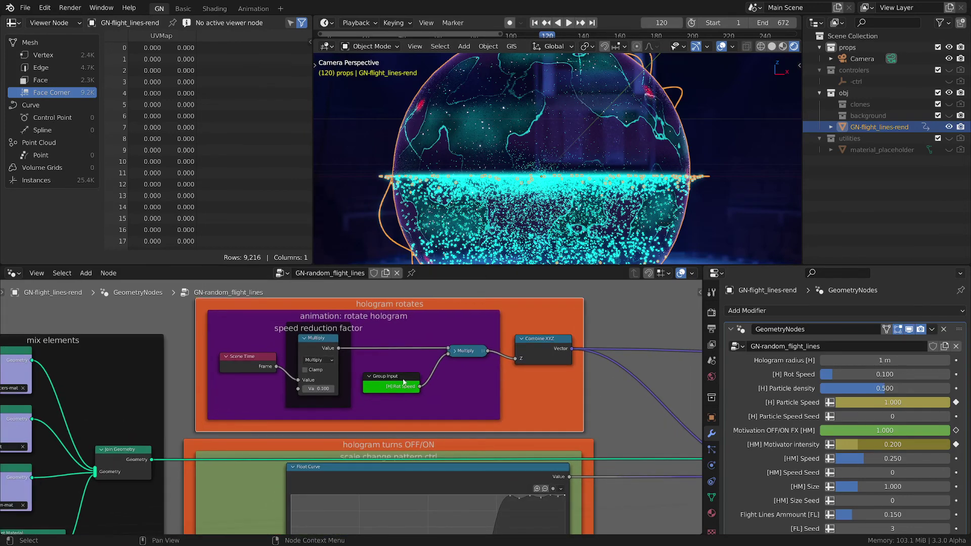
scroll(310, 328, up, 2)
middle_drag(471, 372, 285, 362)
scroll(389, 395, down, 3)
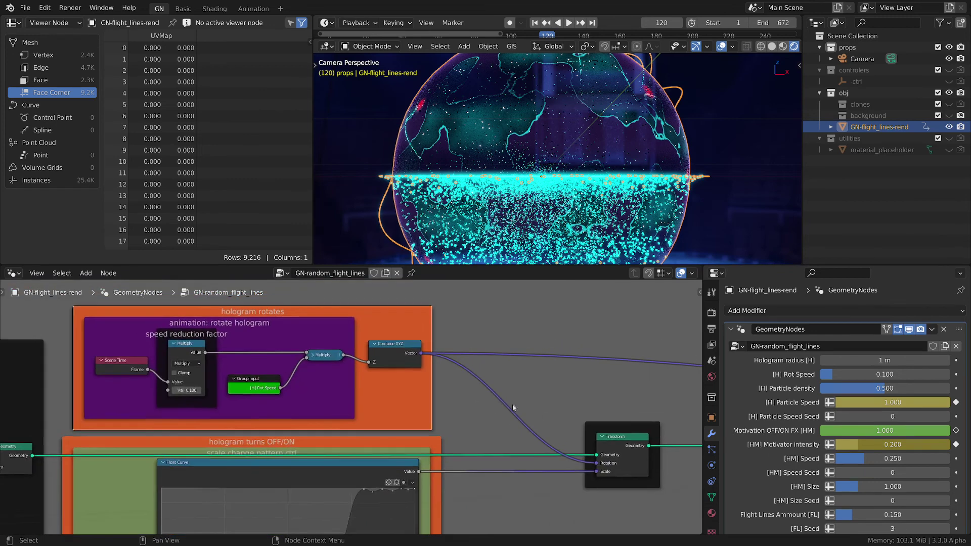
click(635, 455)
middle_drag(424, 417, 503, 425)
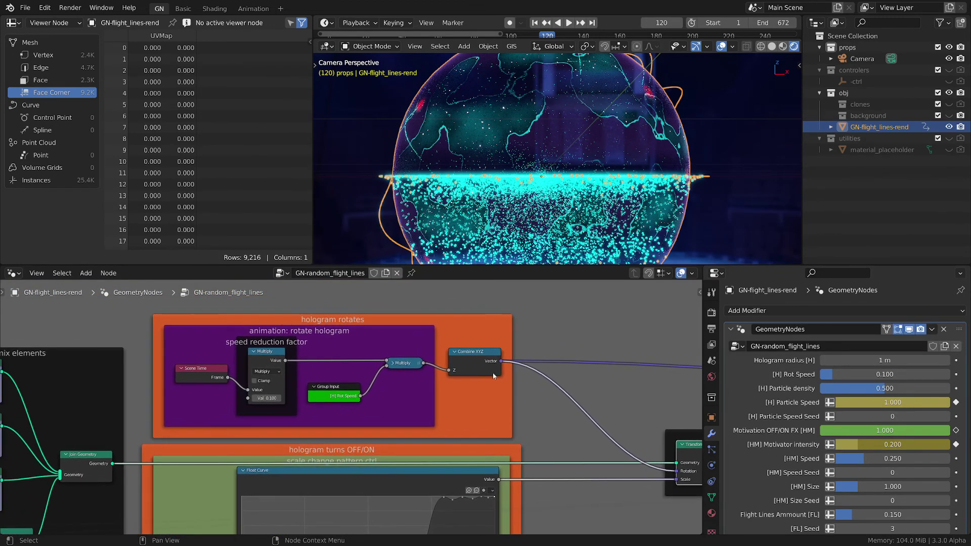
- Select the Combine XYZ node in the hologram rotates frame, reveal its unused X and Y sockets, and hide them again
click(484, 354)
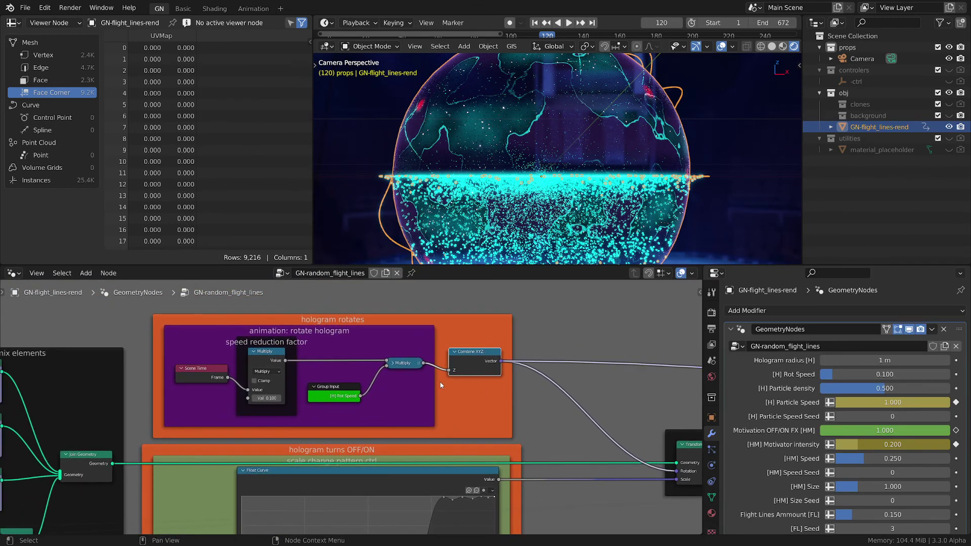
scroll(406, 369, up, 2)
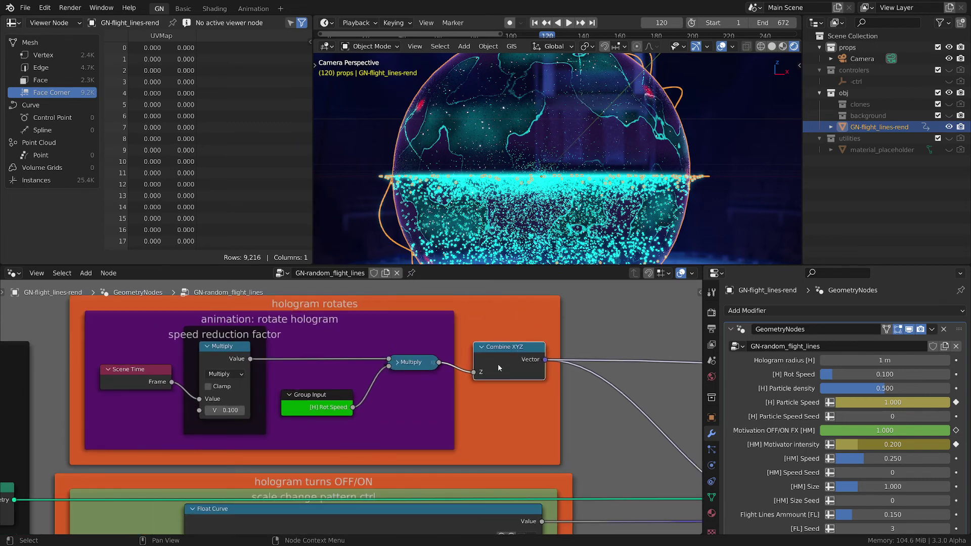
key(ctrl+h)
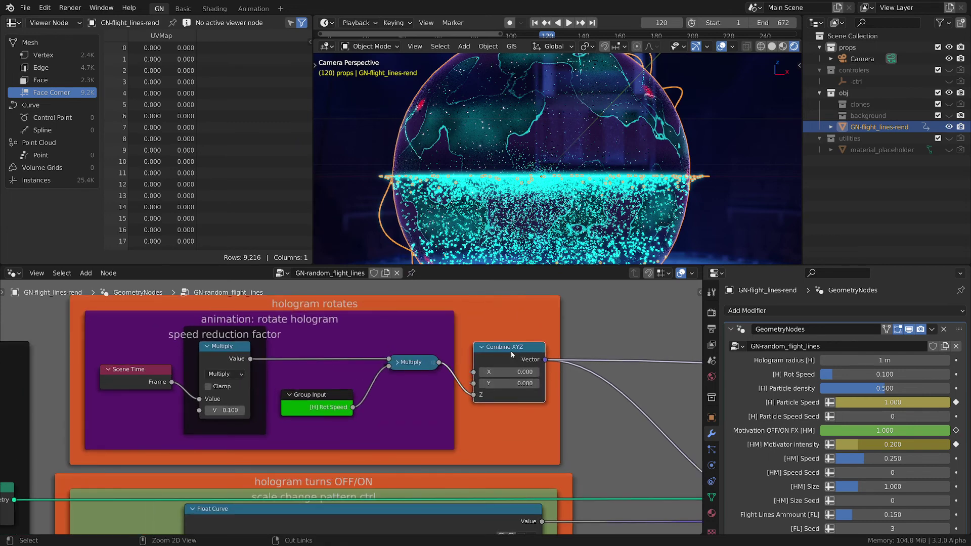
key(ctrl+h)
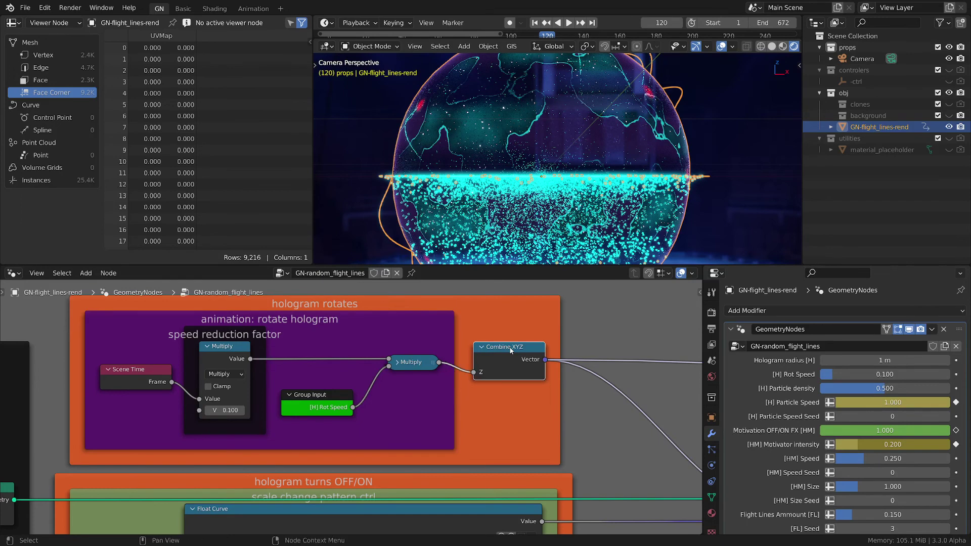
- Examine the rotate hologram animation nodes: Scene Time, the speed reduction factor Multiply, the [H] Rot Speed Group Input and the final Multiply
middle_drag(447, 411, 524, 411)
click(224, 382)
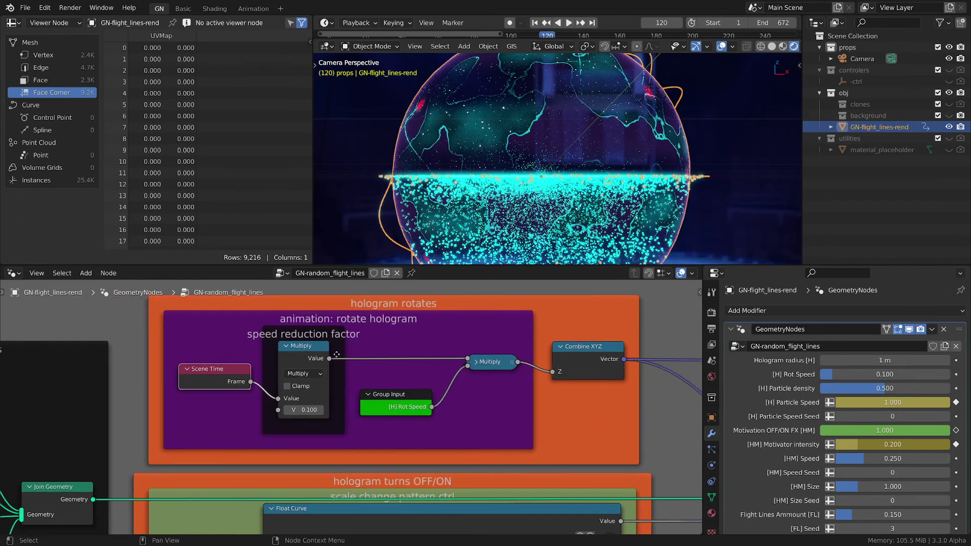
middle_drag(353, 347, 413, 359)
click(400, 356)
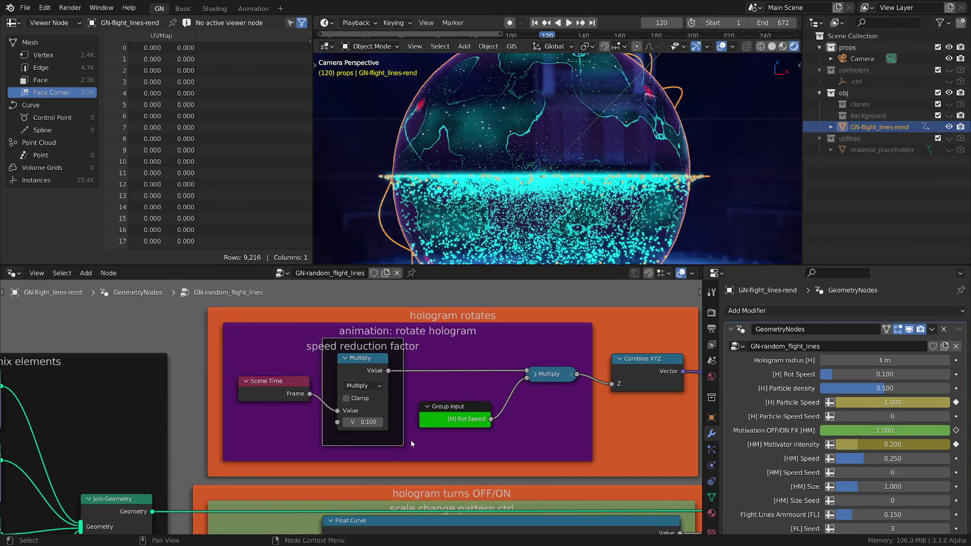
middle_drag(425, 439, 444, 439)
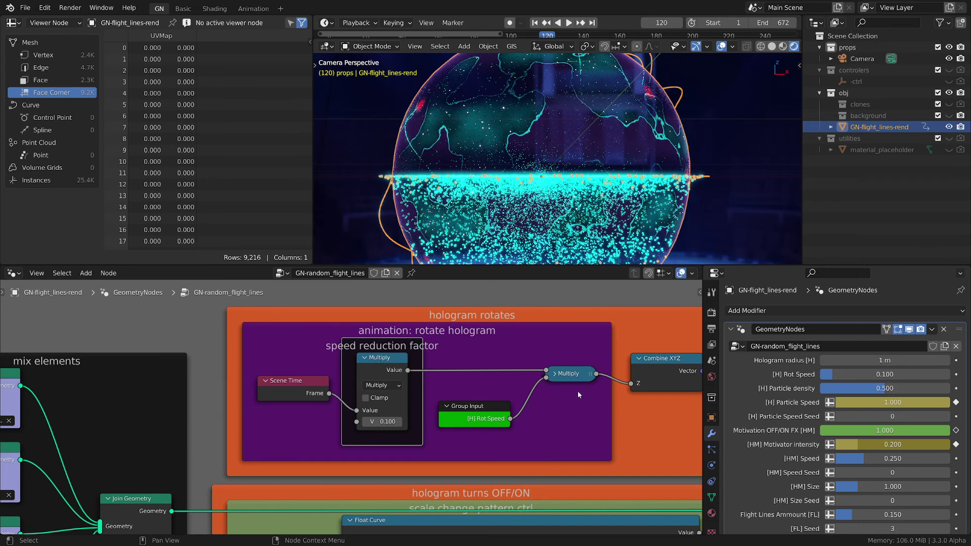
click(568, 376)
click(489, 419)
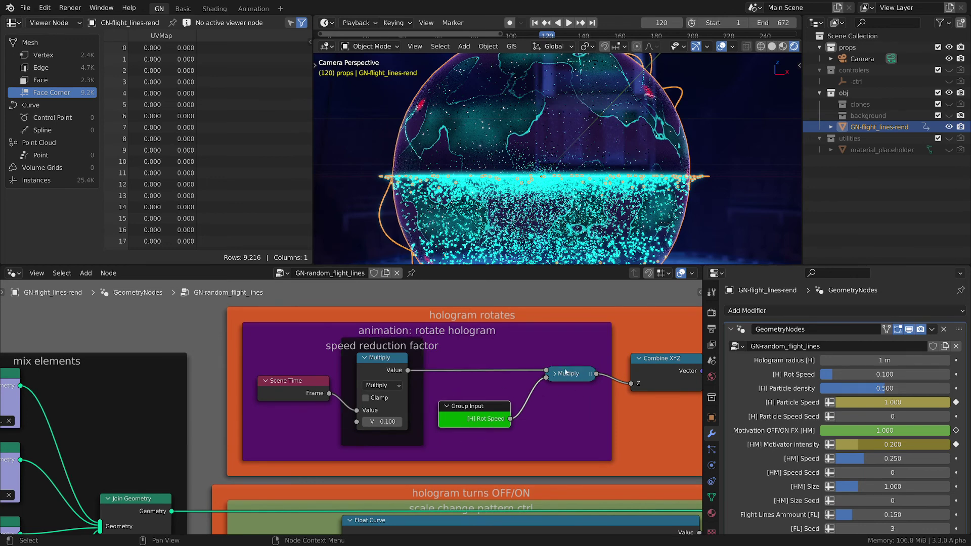
click(565, 371)
click(389, 345)
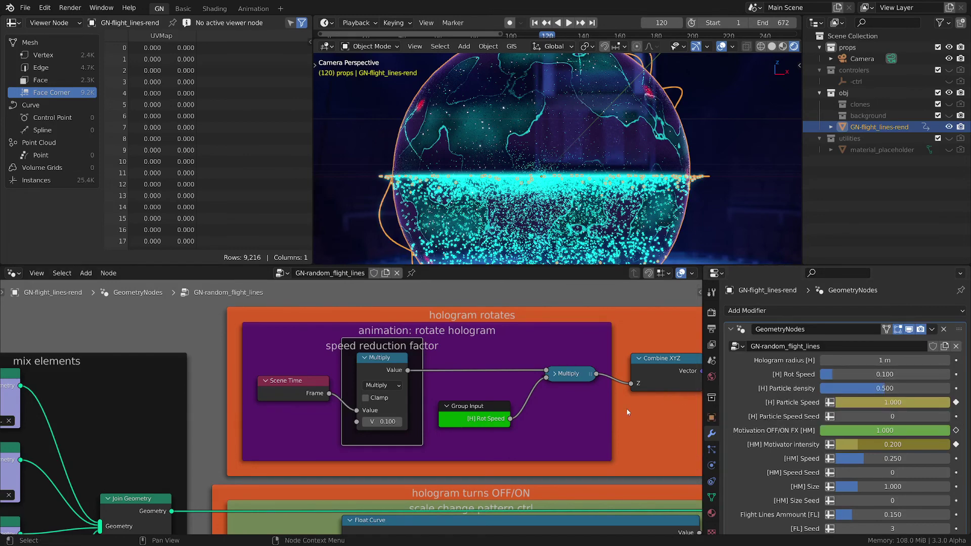
- Check the [H] Rot Speed input's type, default, minimum and maximum in the node group's input settings
key(n)
click(695, 363)
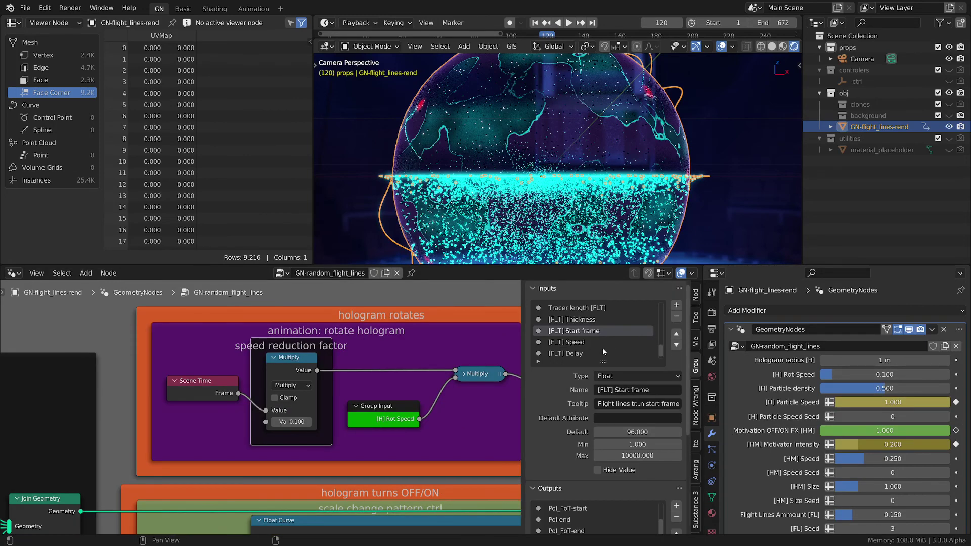
scroll(604, 349, up, 1)
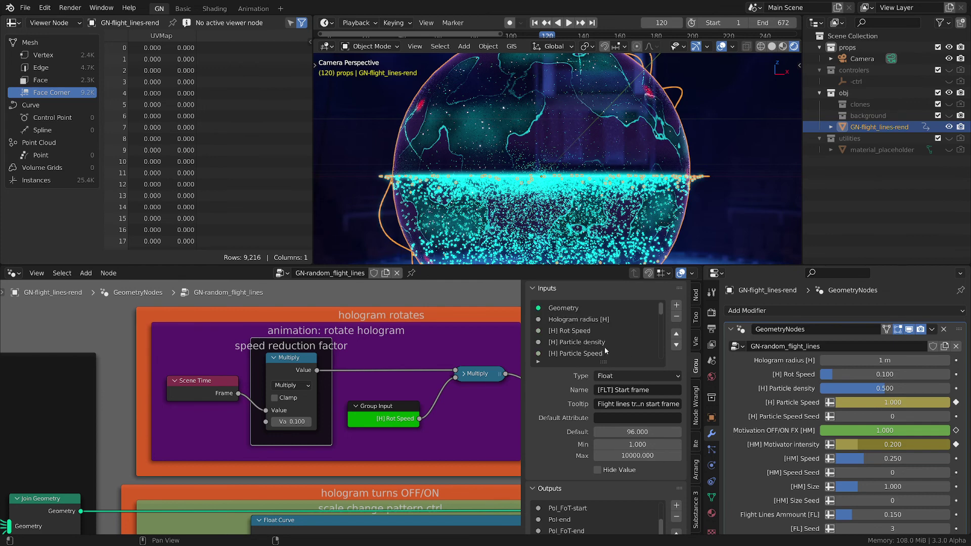
click(593, 331)
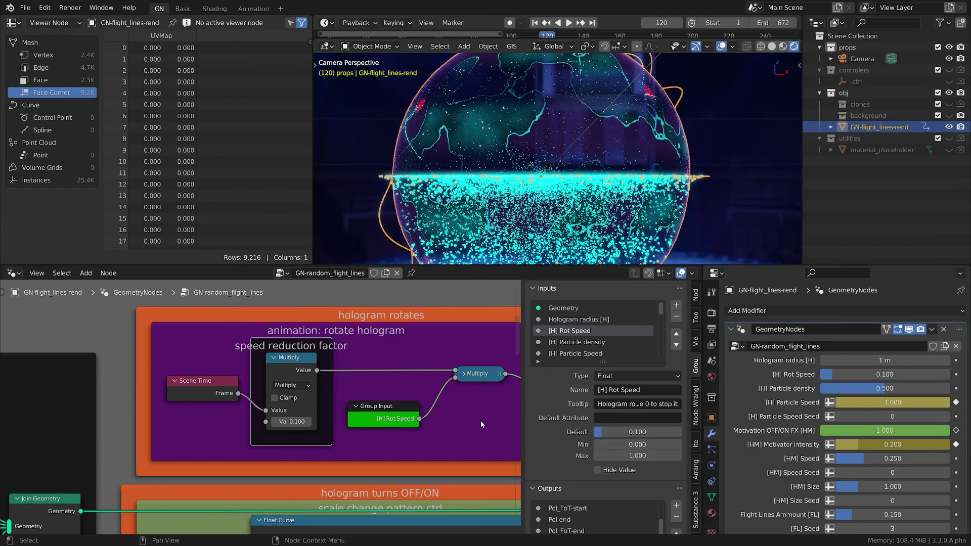
key(n)
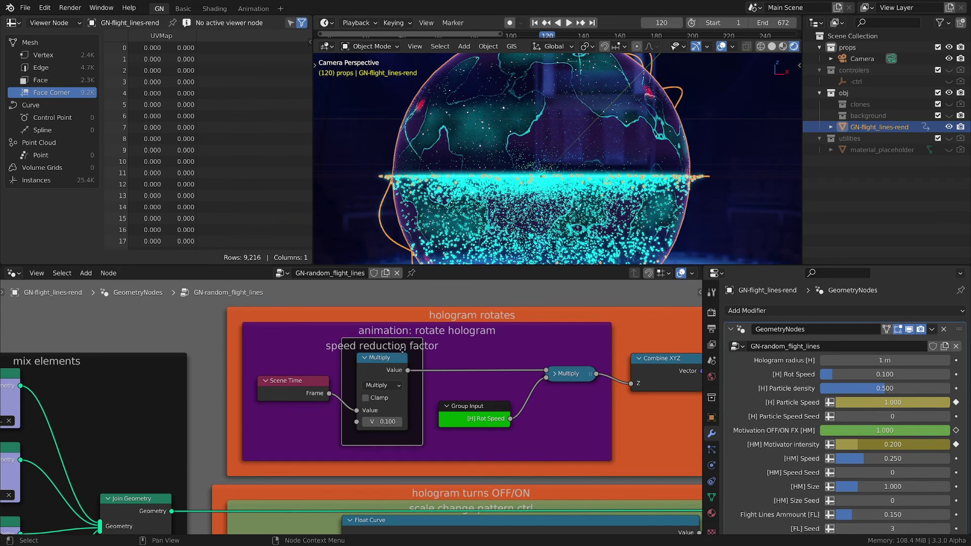
- Select the Scene Time node and review the whole hologram rotates frame together with the full hologram in the camera view
click(283, 391)
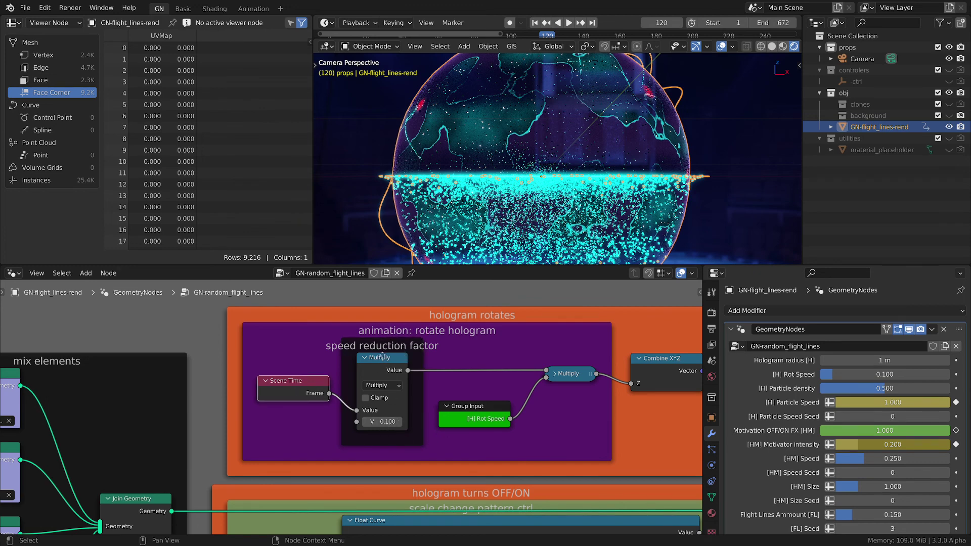
scroll(548, 433, down, 5)
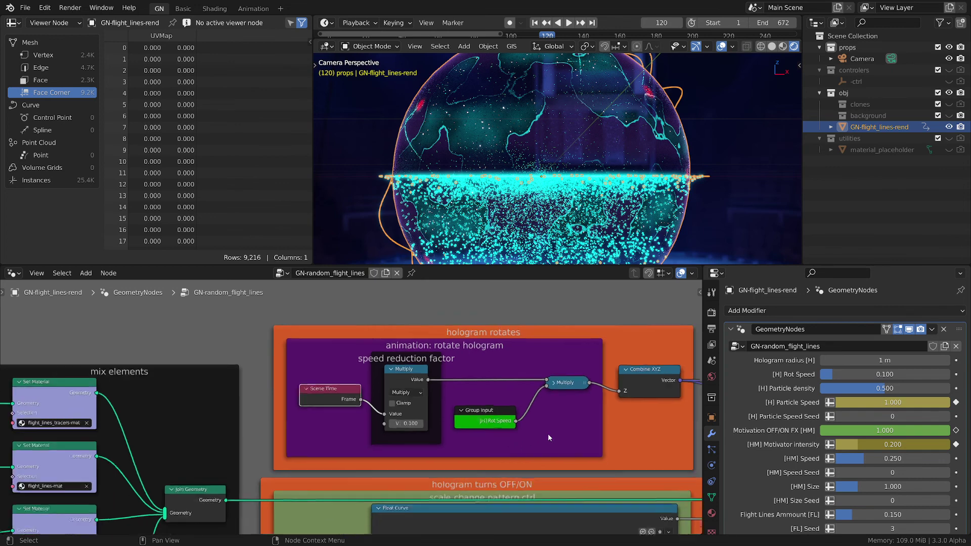
scroll(544, 439, up, 3)
middle_drag(504, 397, 497, 385)
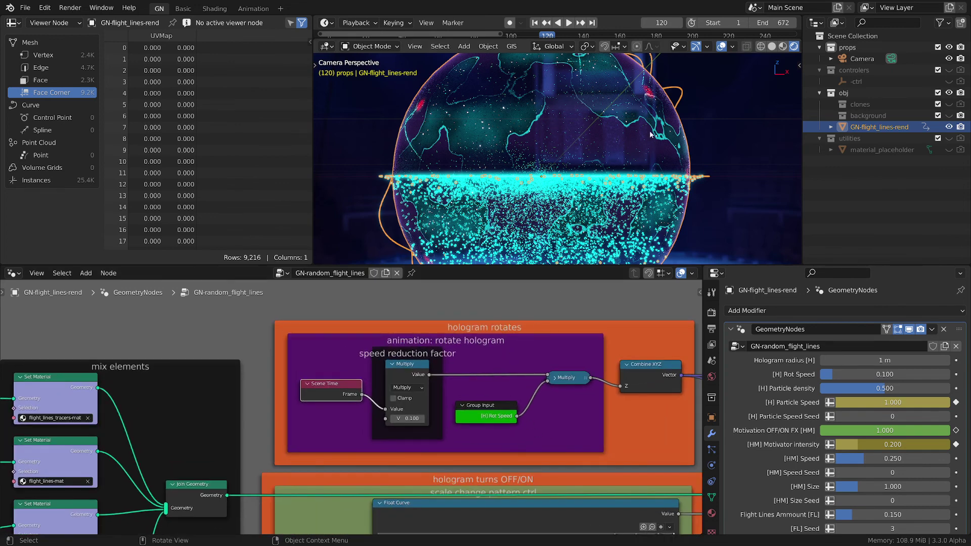
middle_drag(609, 404, 547, 398)
scroll(550, 402, down, 3)
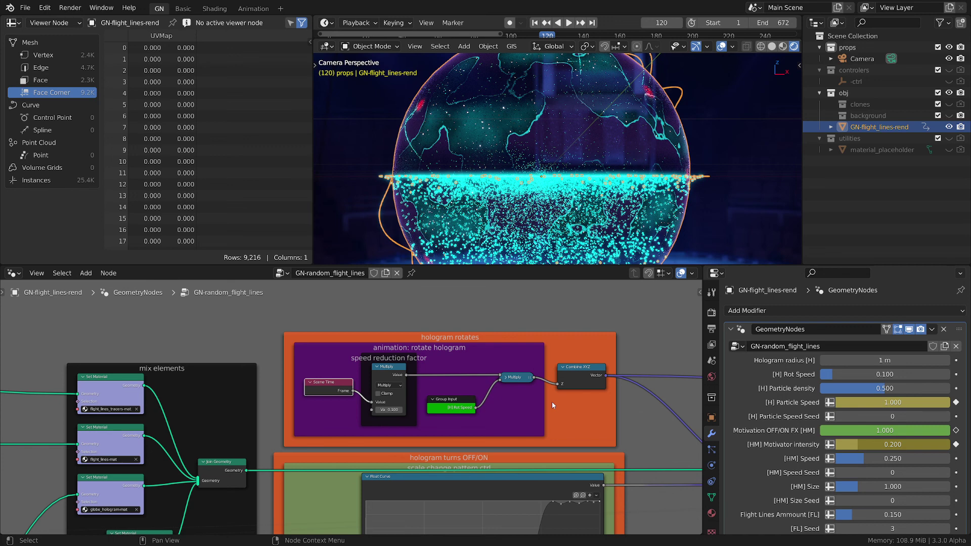
scroll(548, 77, down, 3)
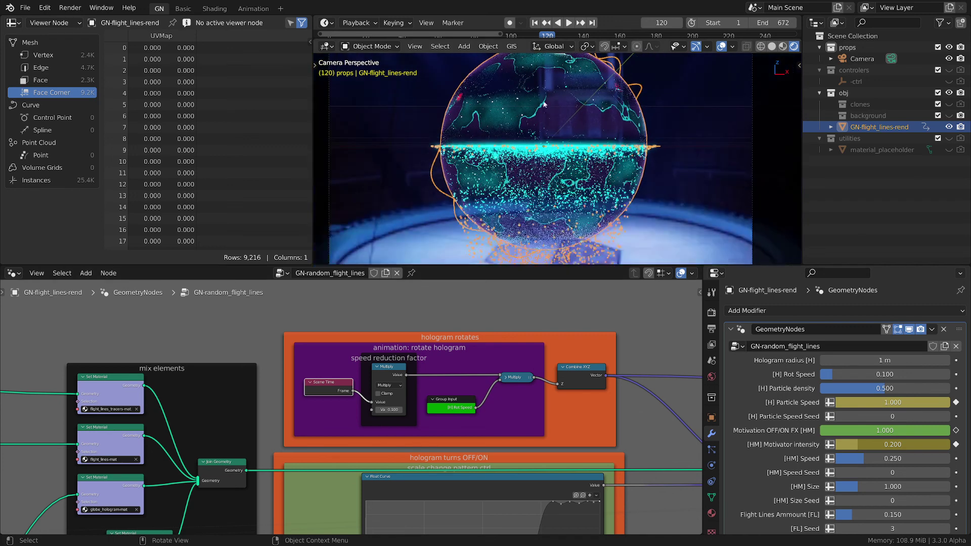
- Examine the hologram globe's upper half, glowing hotspots and particle band up close in the camera view, and select the hologram rotates frame
middle_drag(528, 101, 550, 137)
key(KP_0)
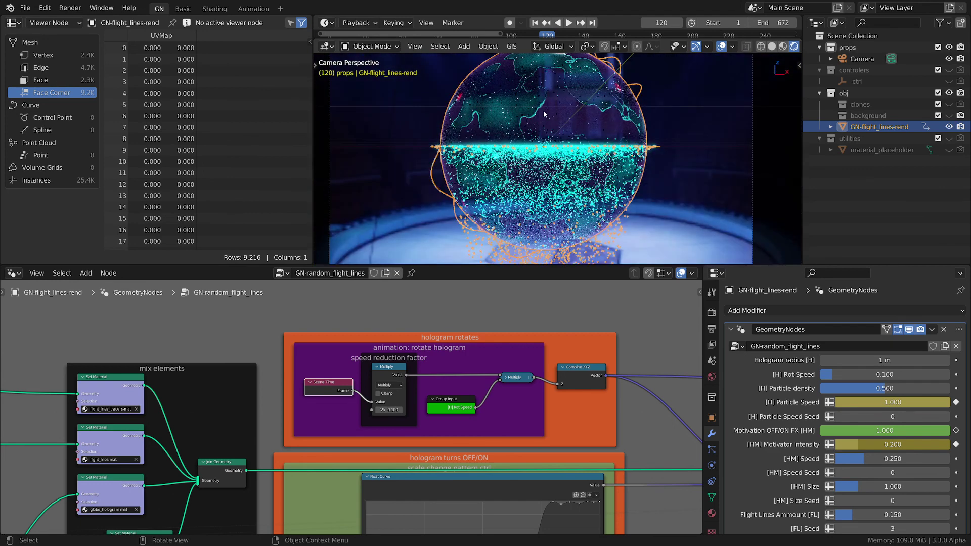
scroll(526, 142, up, 3)
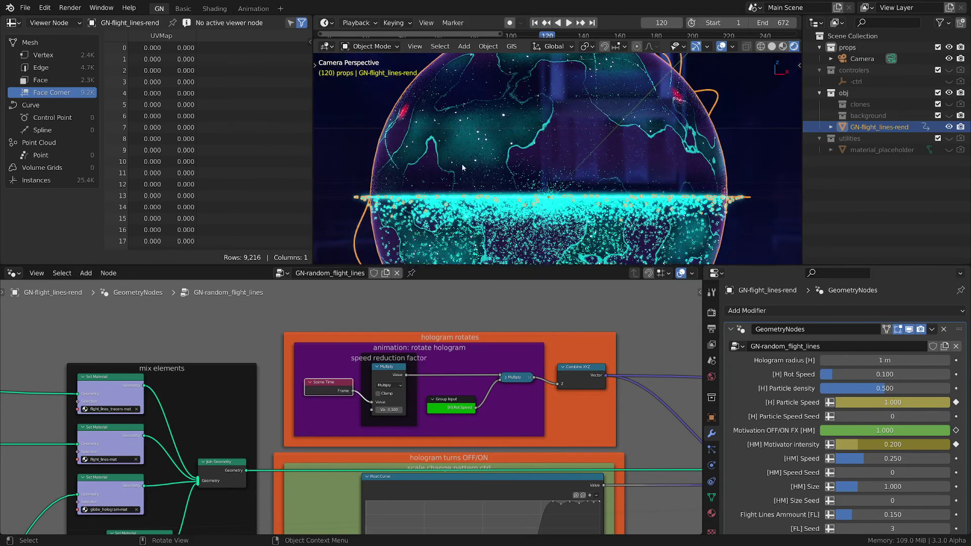
scroll(466, 122, down, 1)
scroll(466, 122, down, 1)
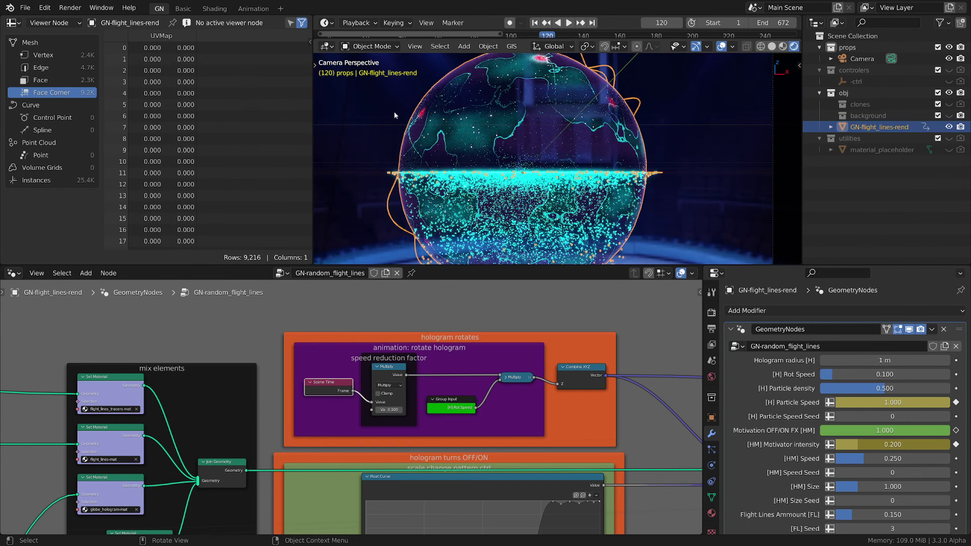
scroll(424, 103, up, 2)
scroll(427, 105, up, 2)
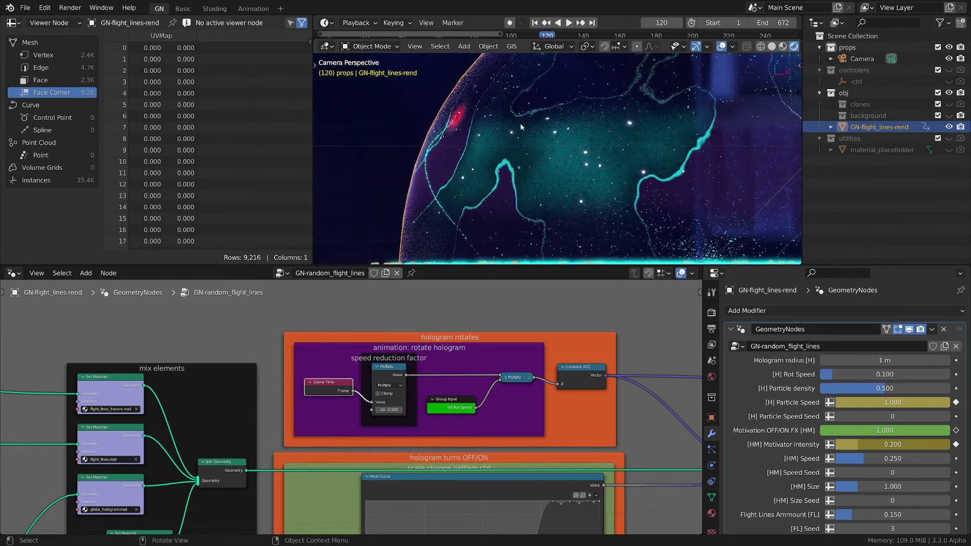
scroll(672, 113, down, 1)
shift+middle_drag(672, 114, 565, 187)
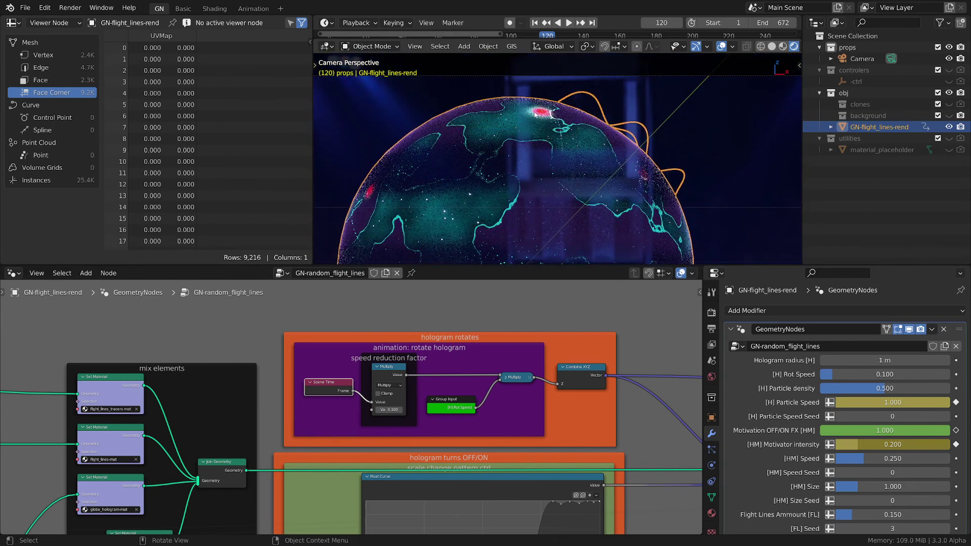
scroll(537, 115, up, 1)
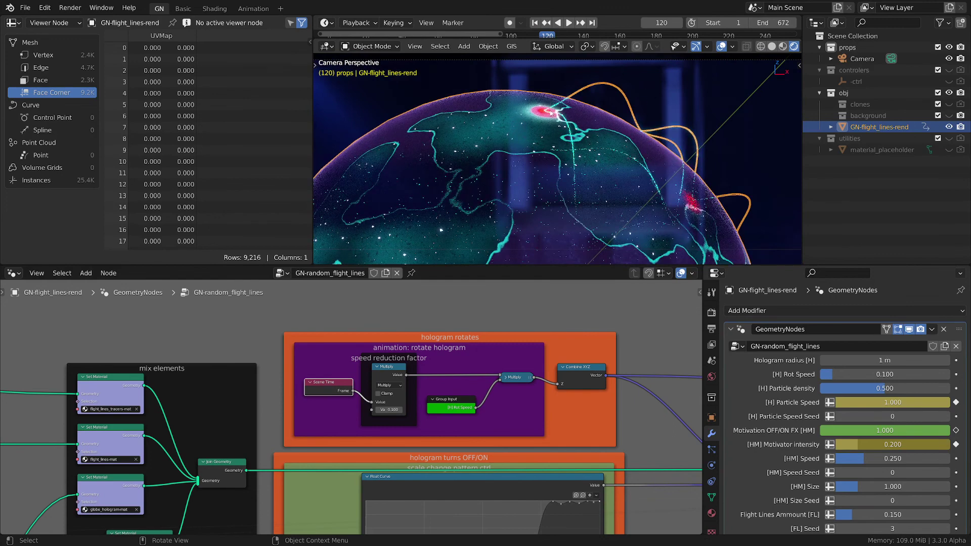
scroll(576, 237, down, 3)
shift+middle_drag(576, 237, 584, 129)
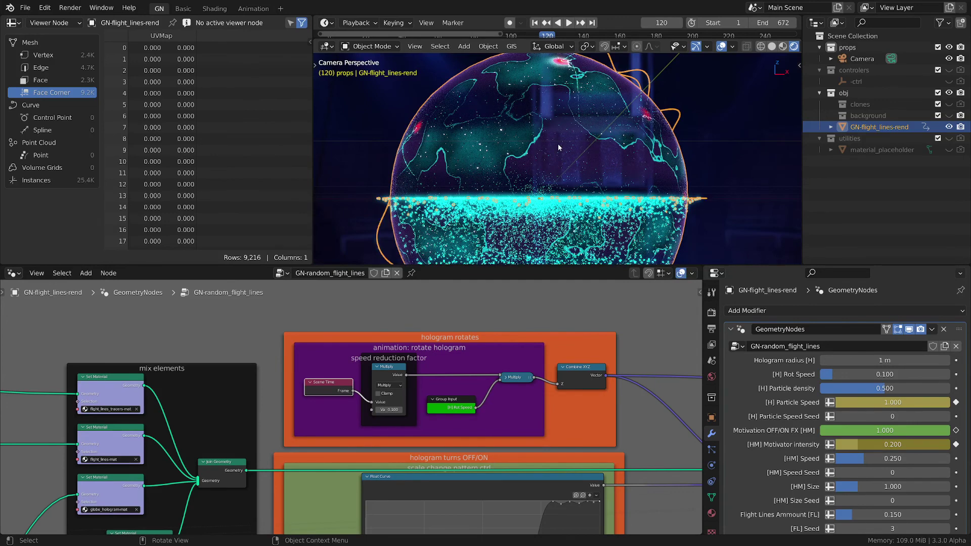
click(569, 335)
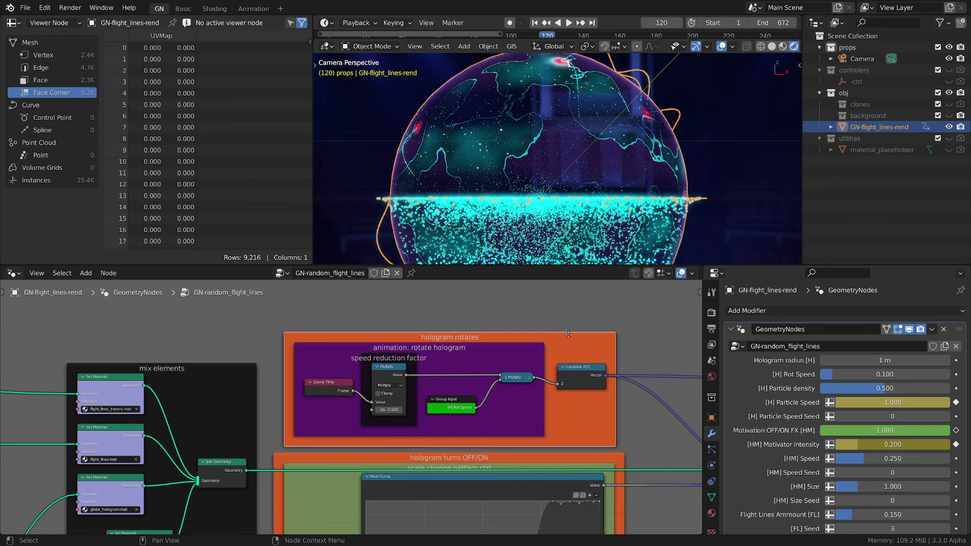